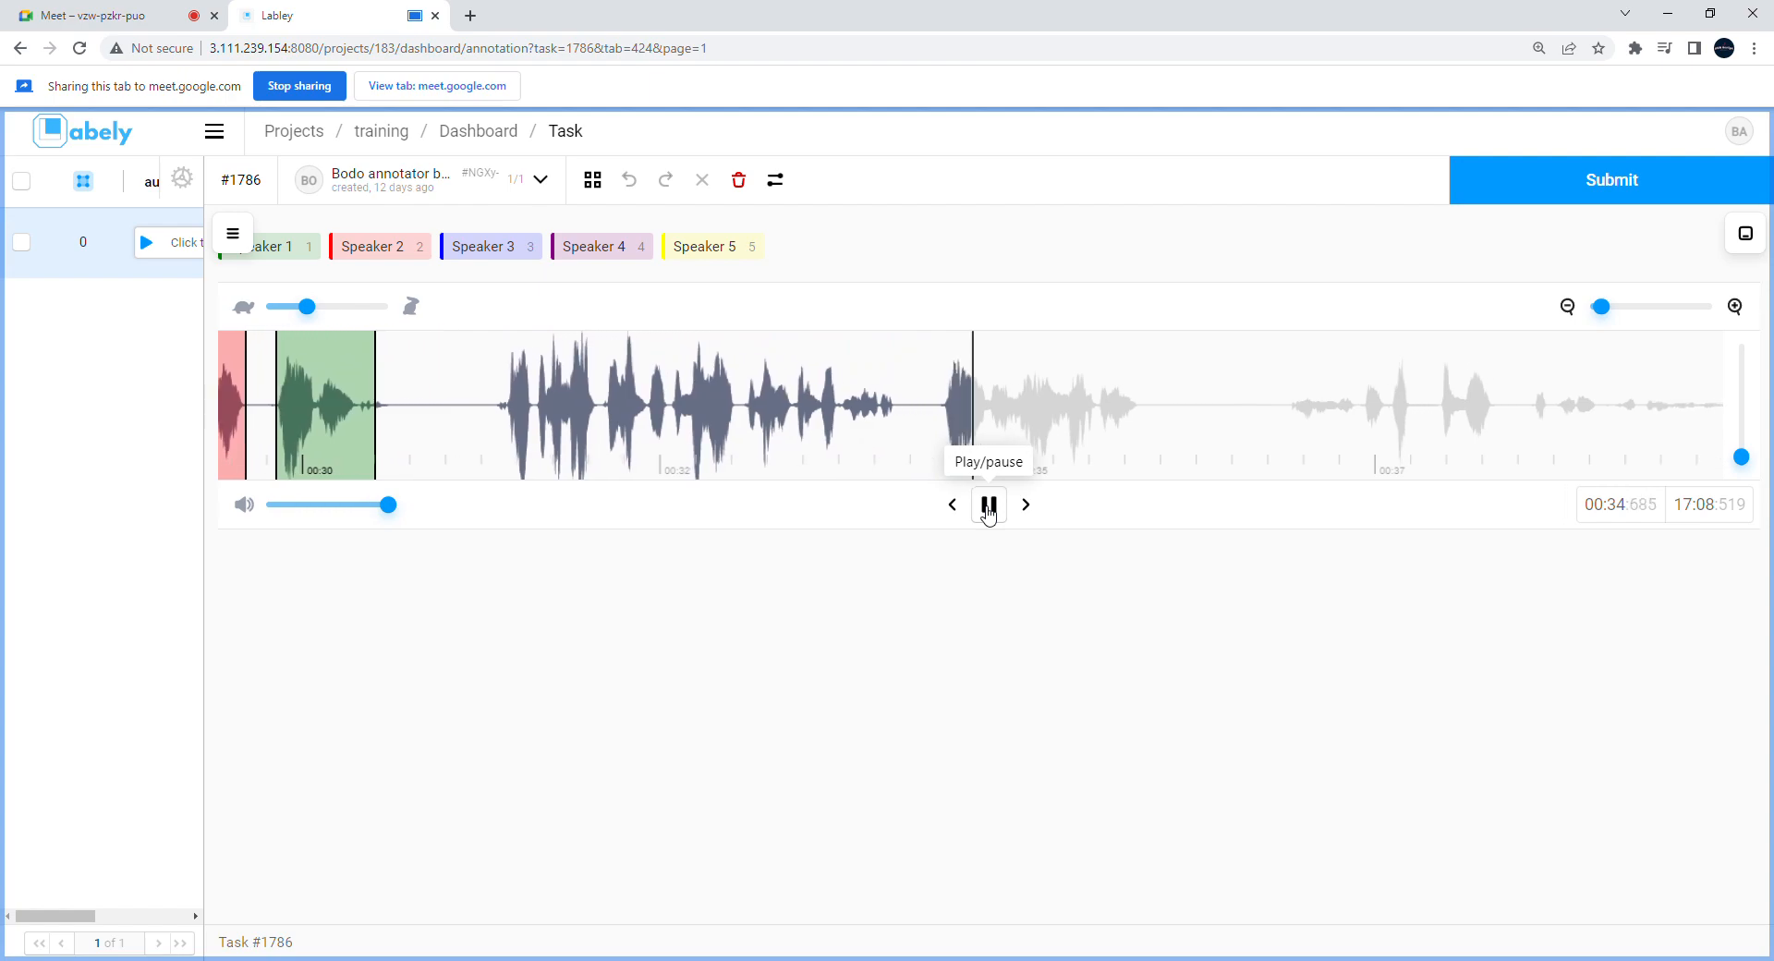
Step: Stop the playback and mark a Speaker 1 segment over the speech from about 0:31 to 0:34
click(987, 510)
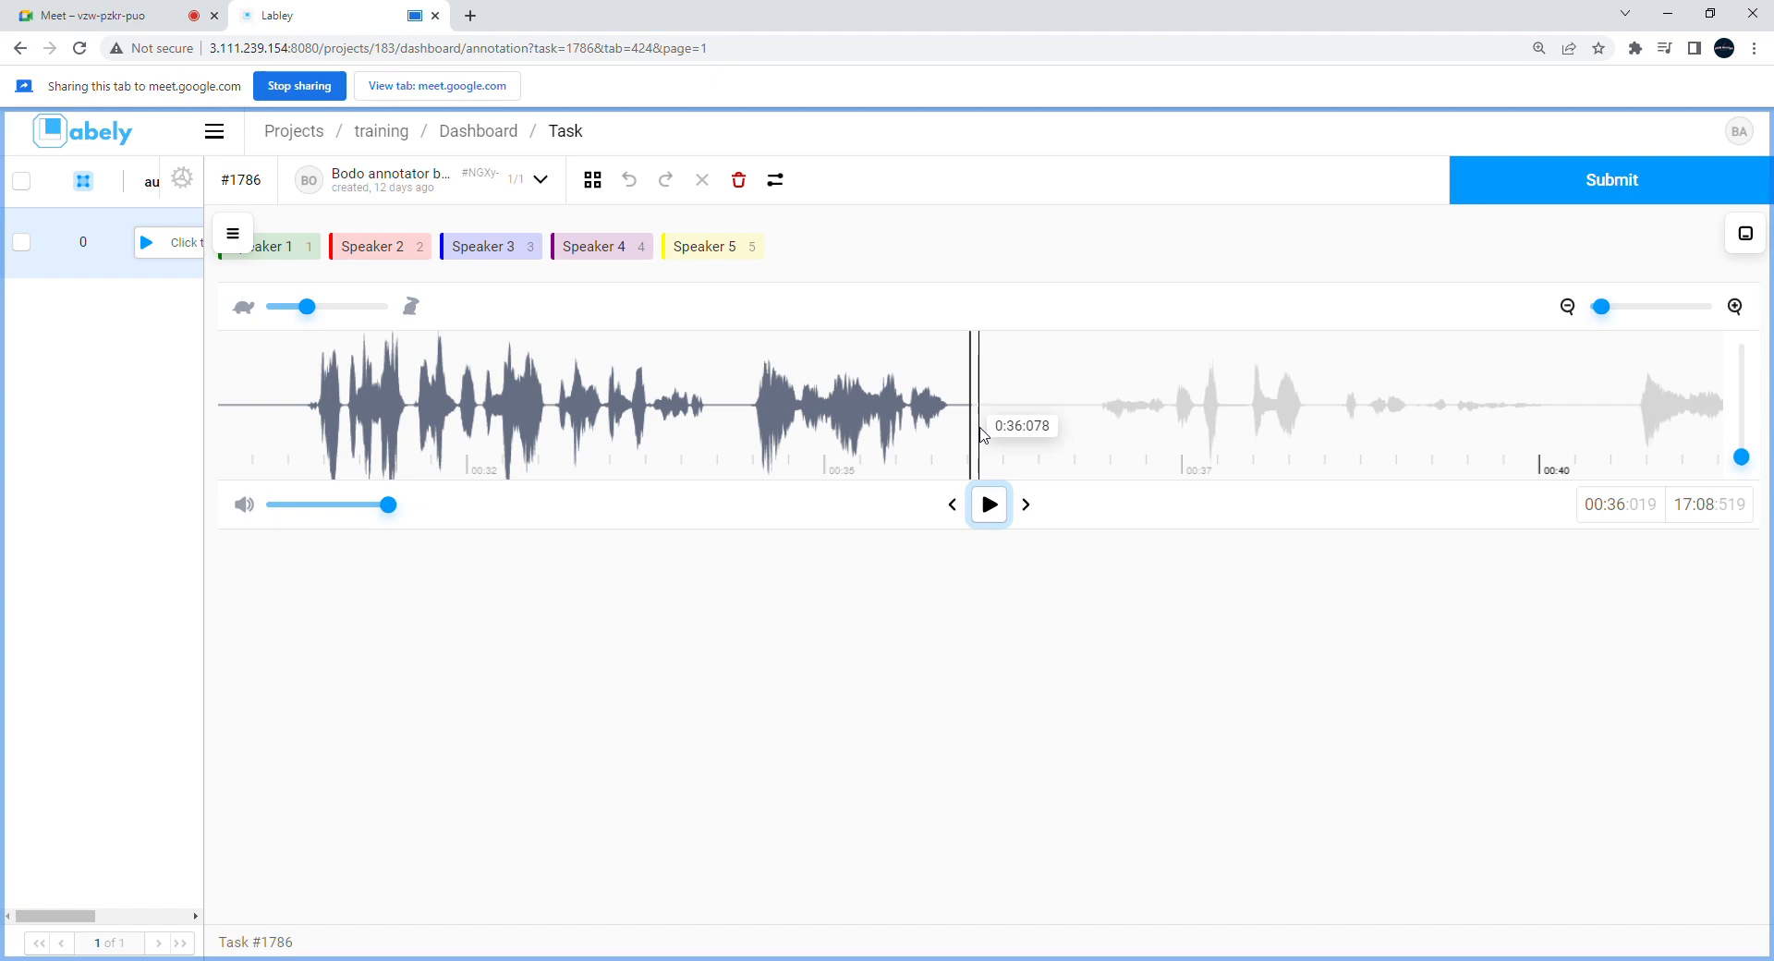
click(278, 250)
drag(299, 429, 716, 427)
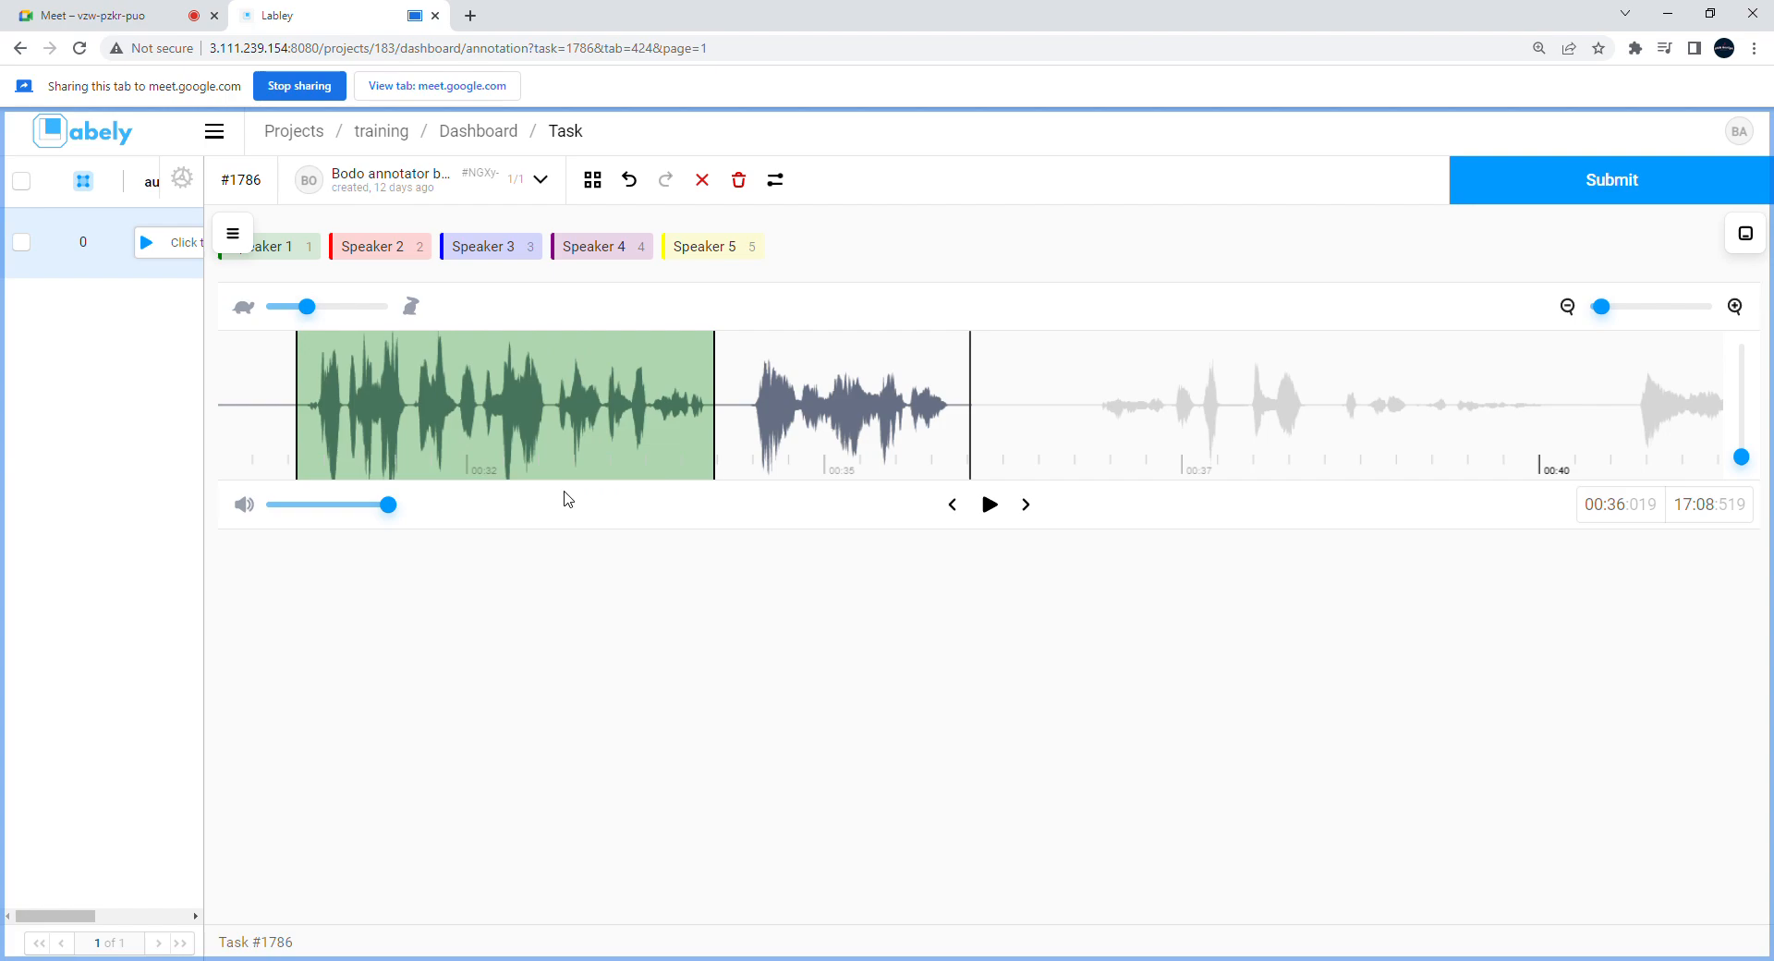
Step: Add the transcription "vndsnvs" to the newly marked Speaker 1 segment
click(477, 404)
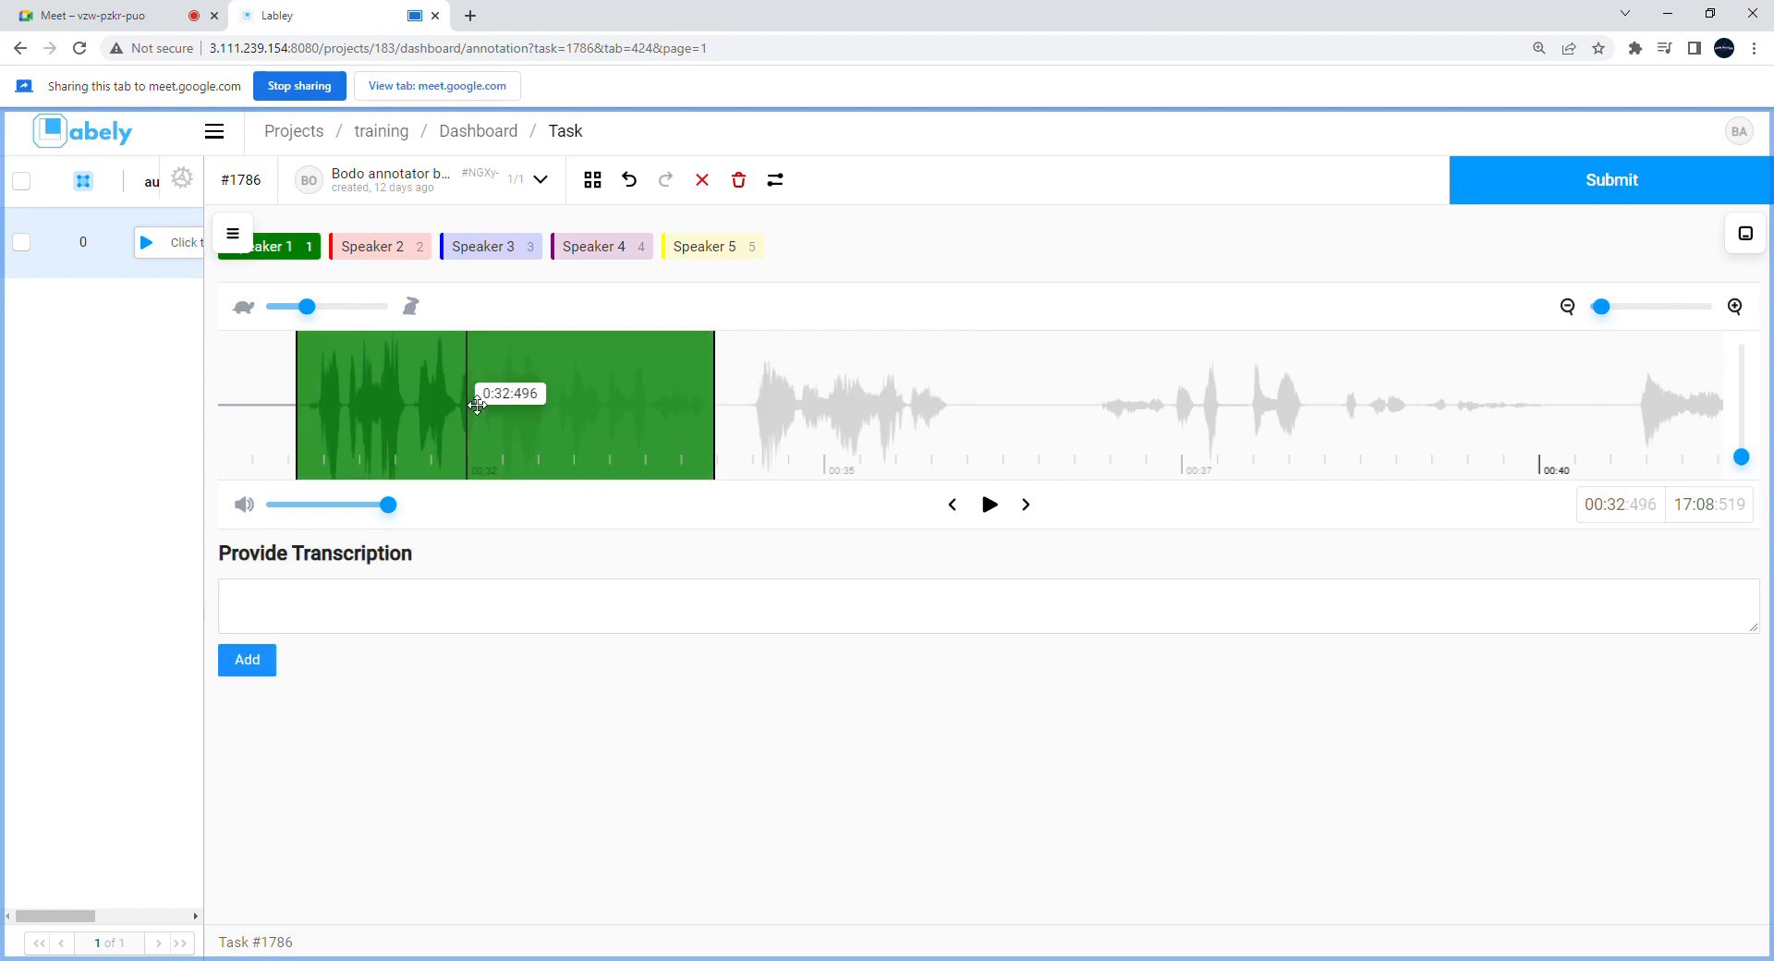
click(277, 605)
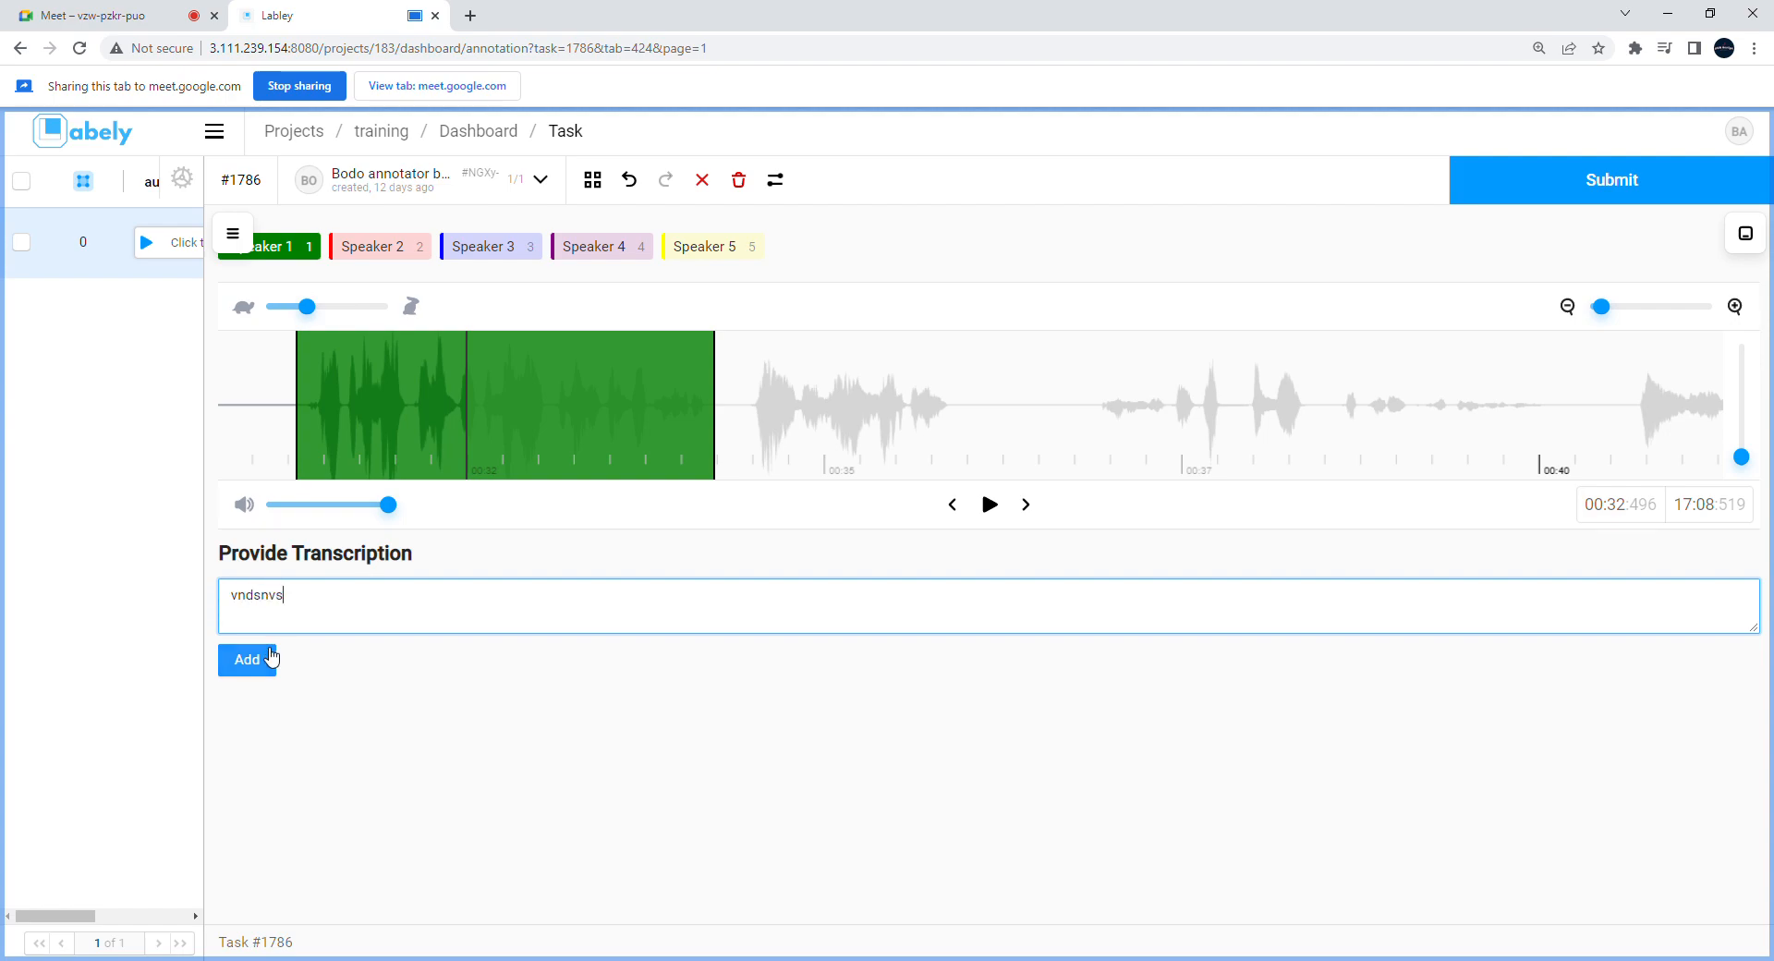
click(270, 658)
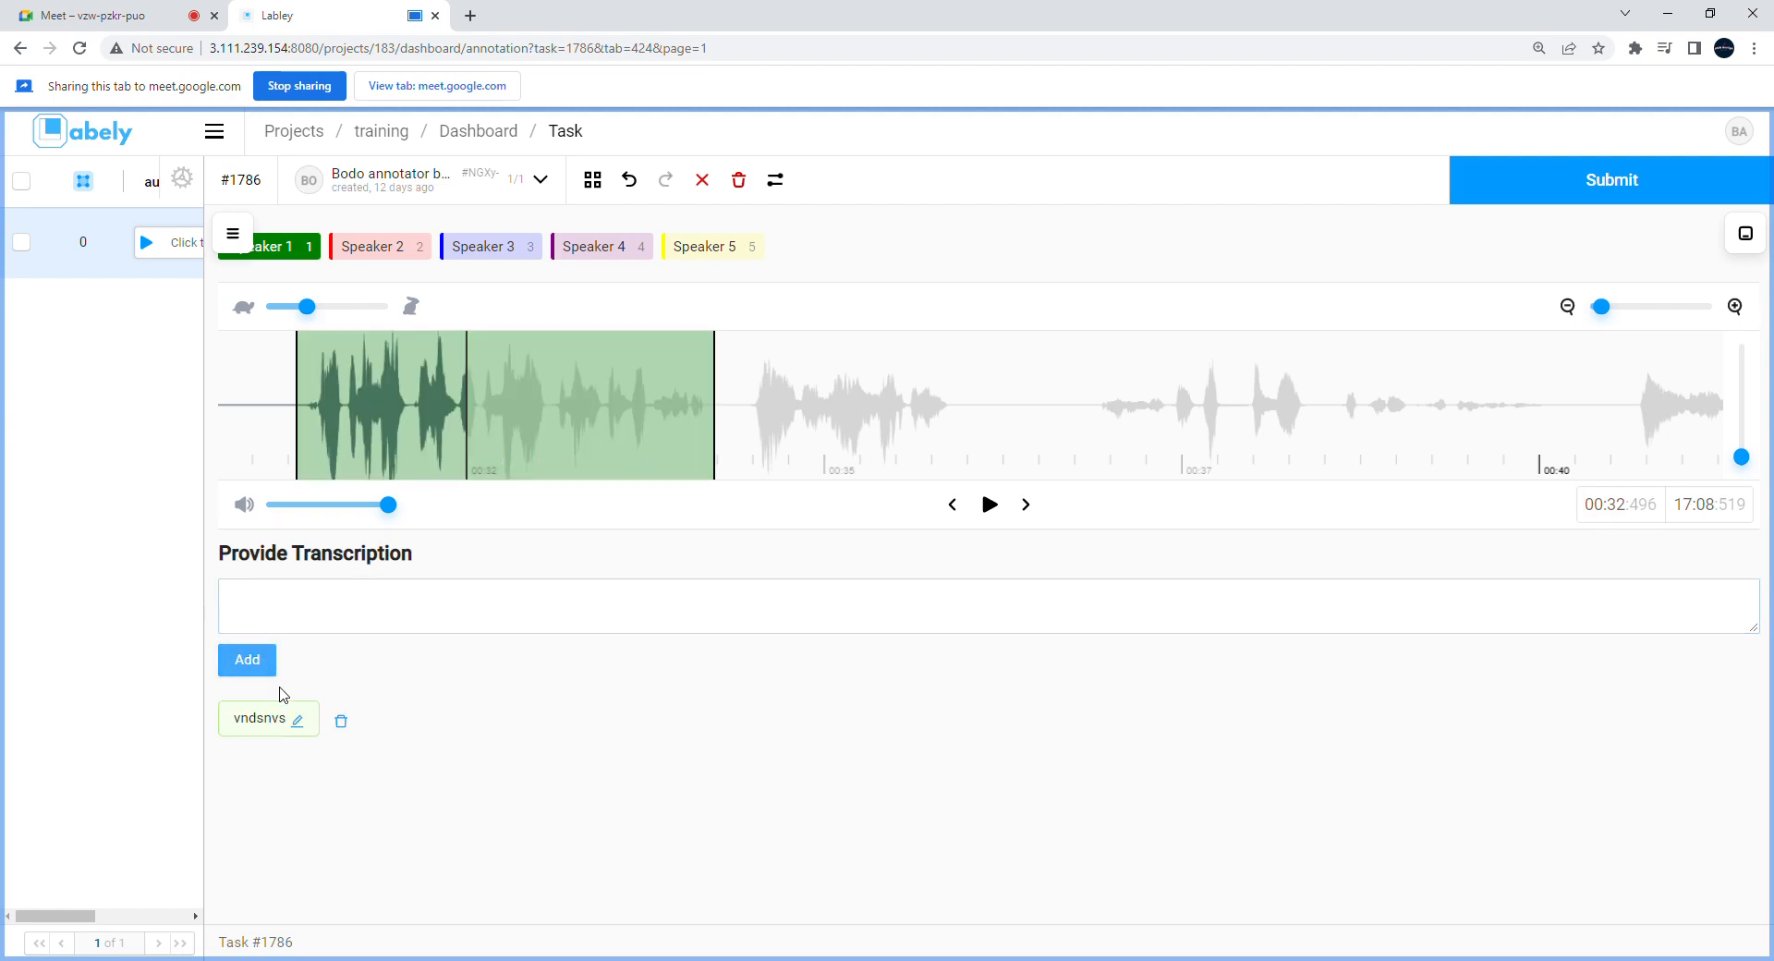
Step: Open the segment's "vndsnvs" transcription for editing, reselect the segment and show its details
click(298, 721)
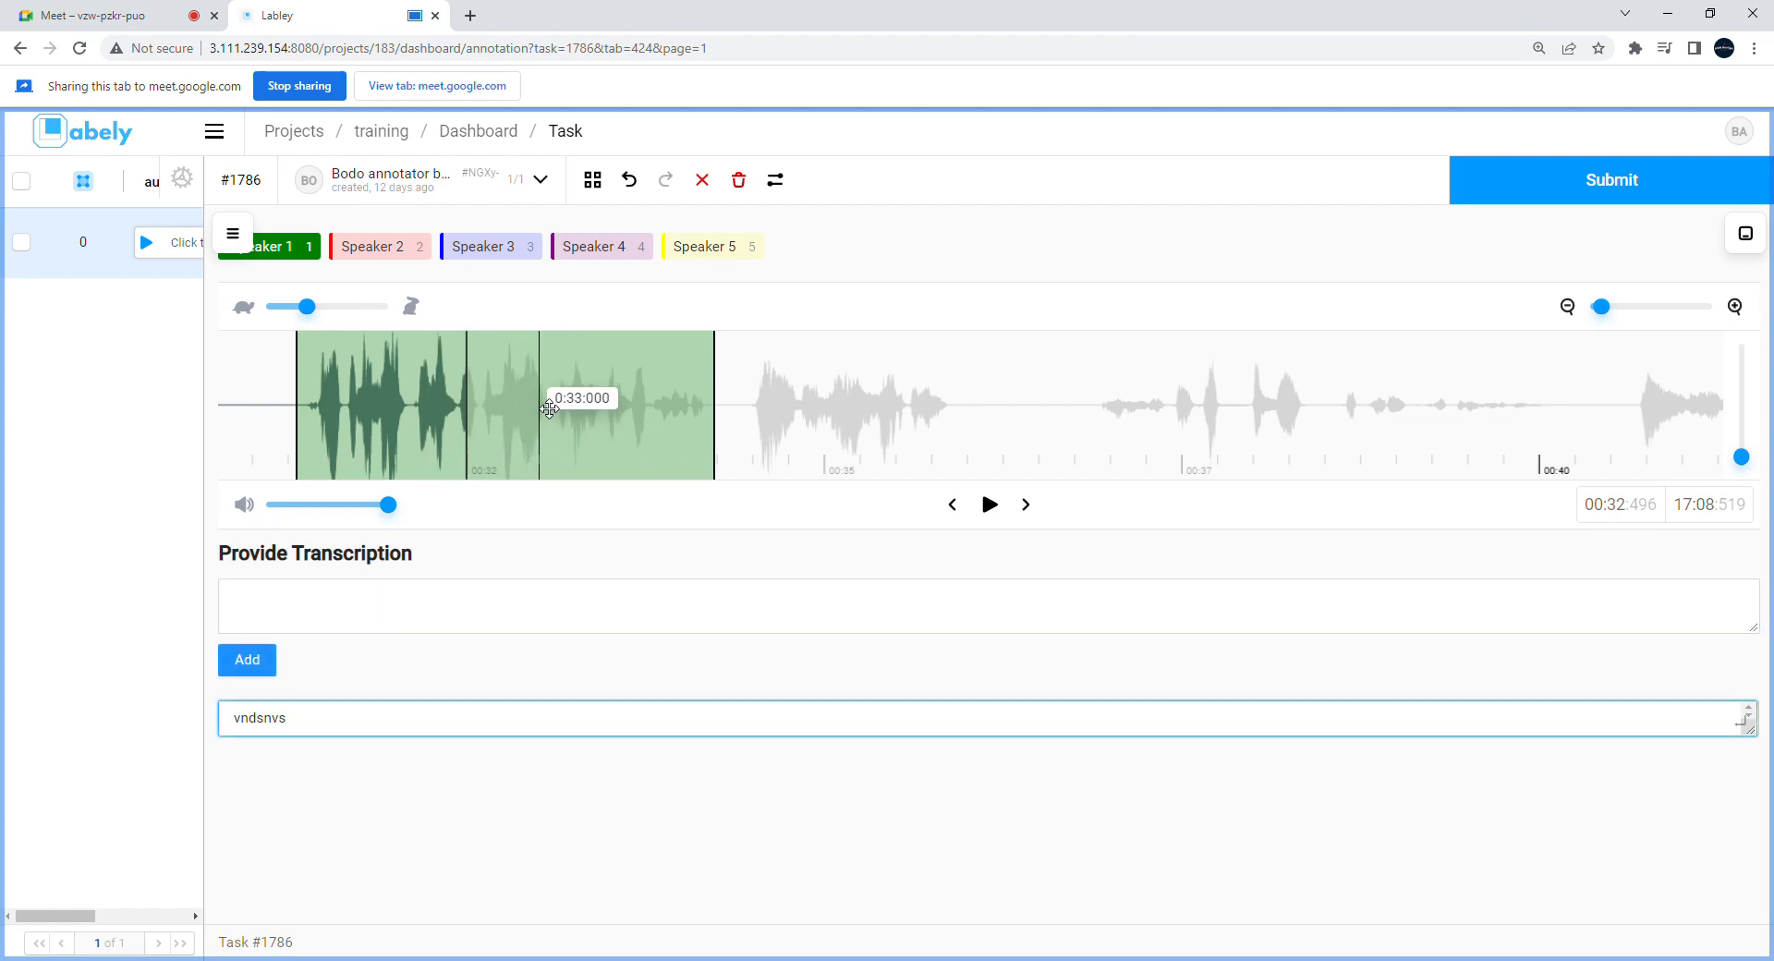
click(549, 410)
click(549, 409)
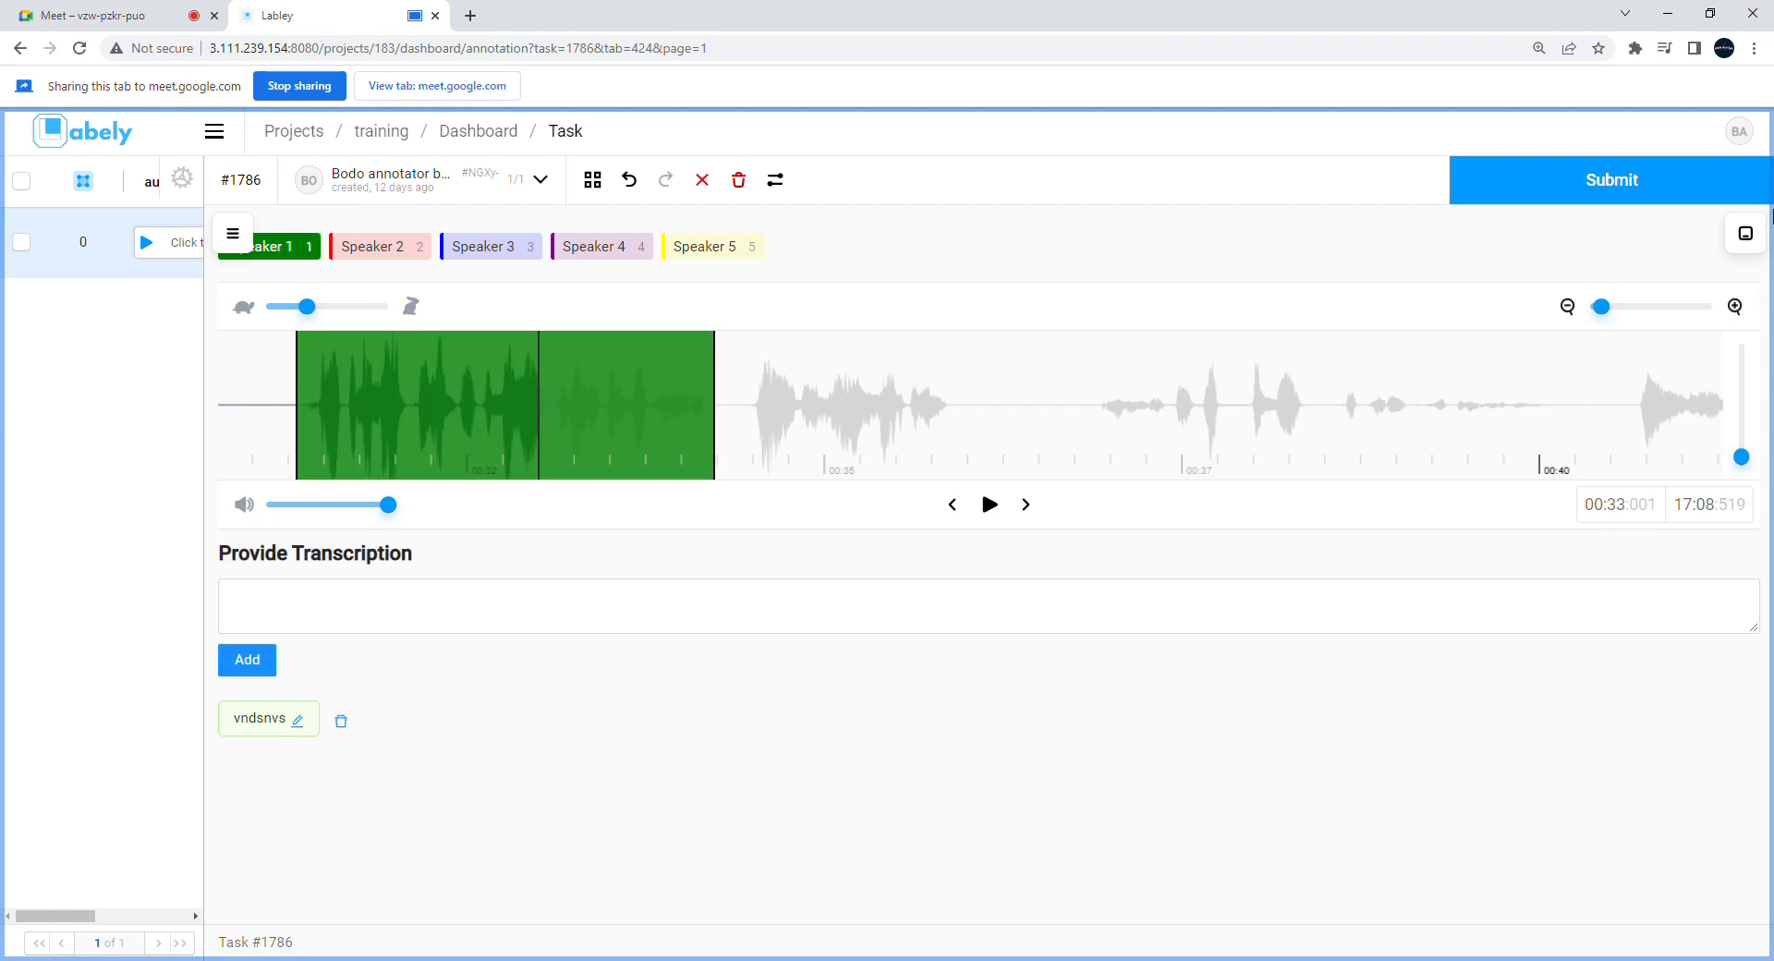
click(1748, 237)
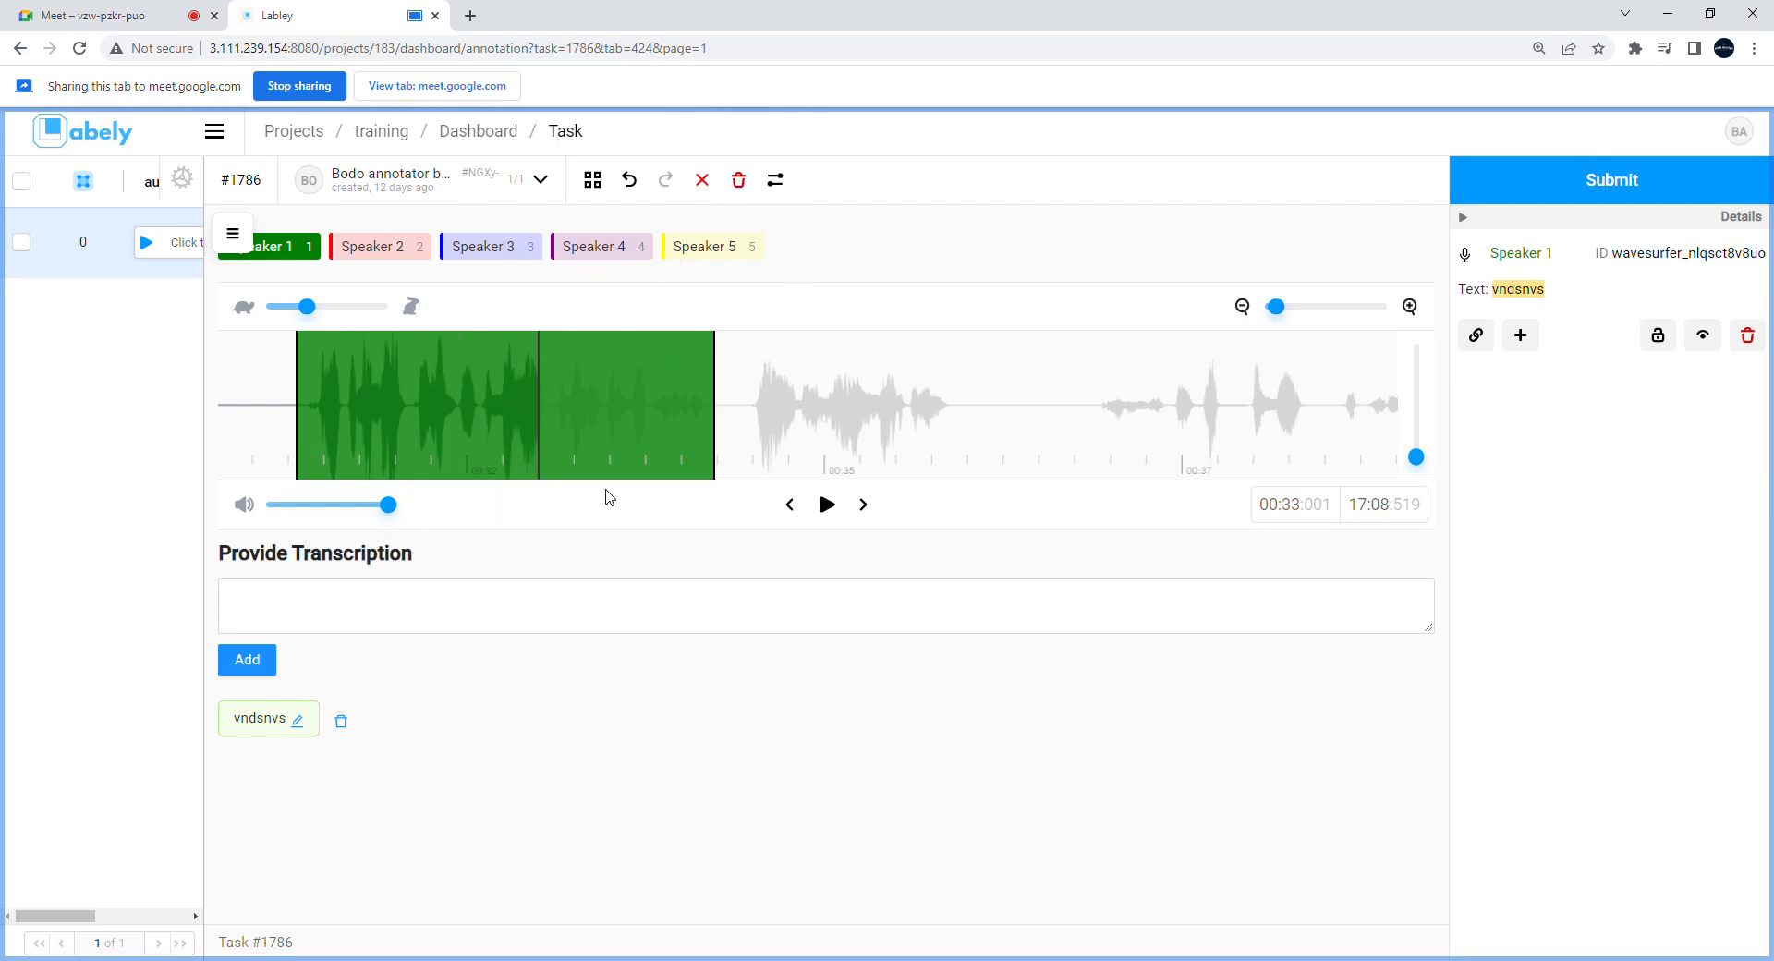
Step: Delete the task's current annotation with all its speaker segments
scroll(665, 380, left, 4)
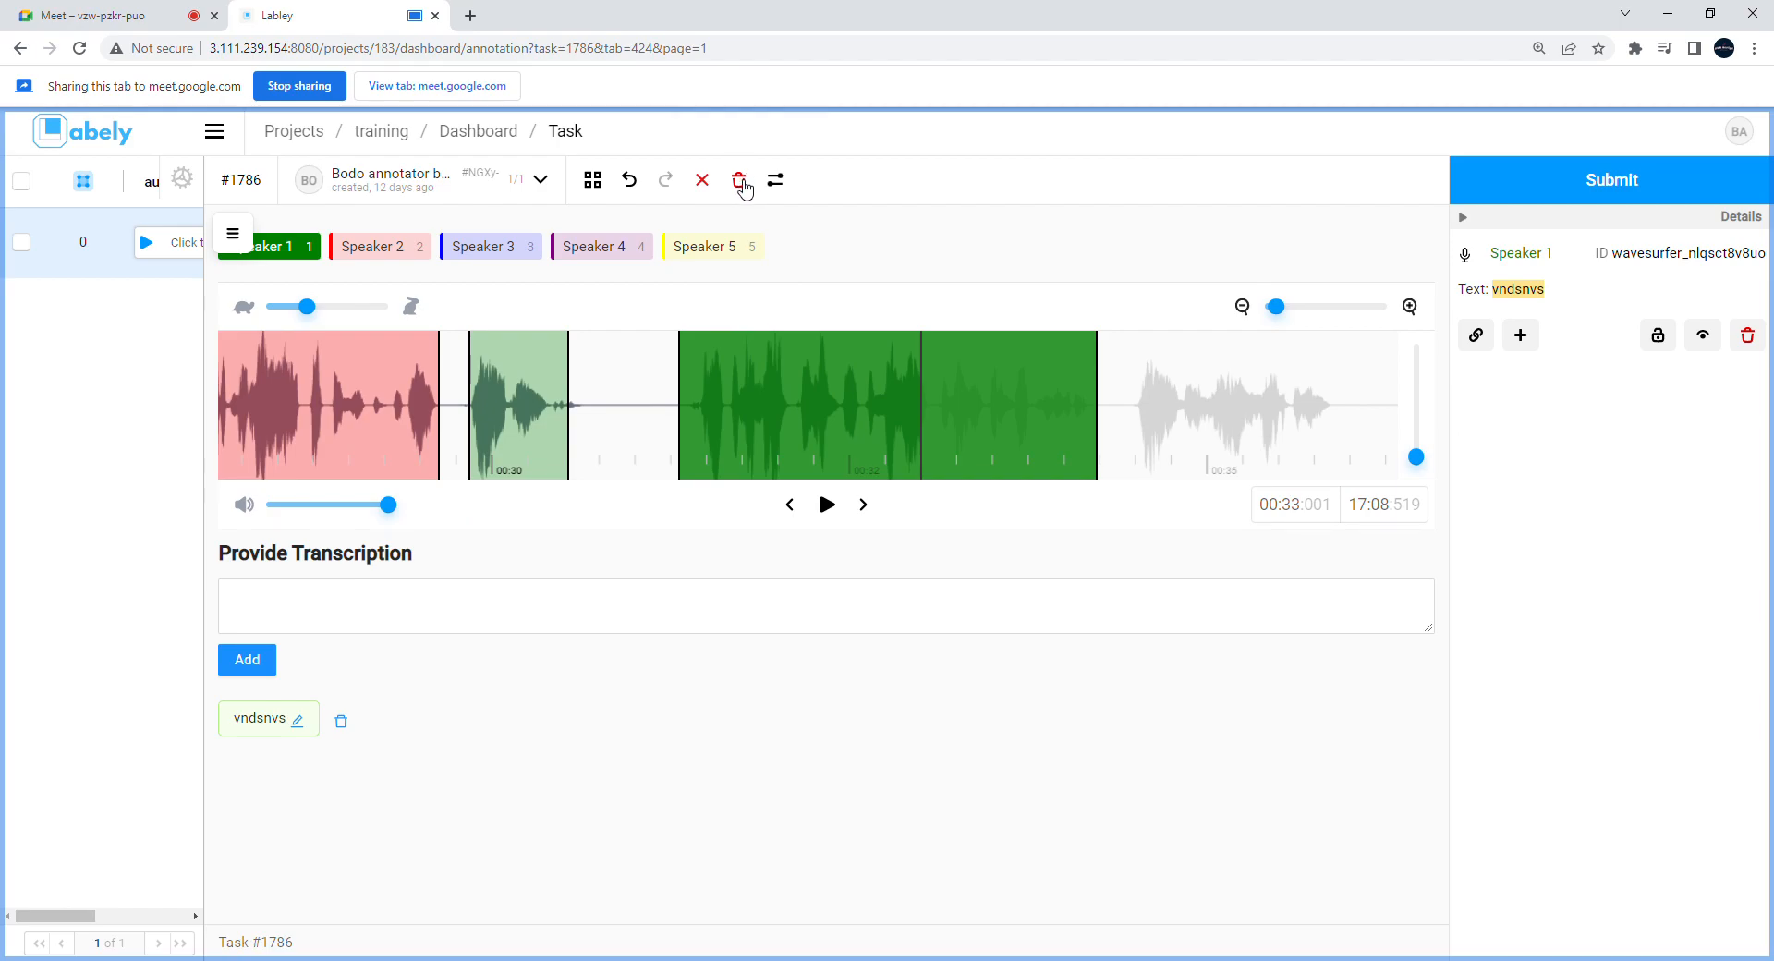
click(739, 182)
click(1024, 606)
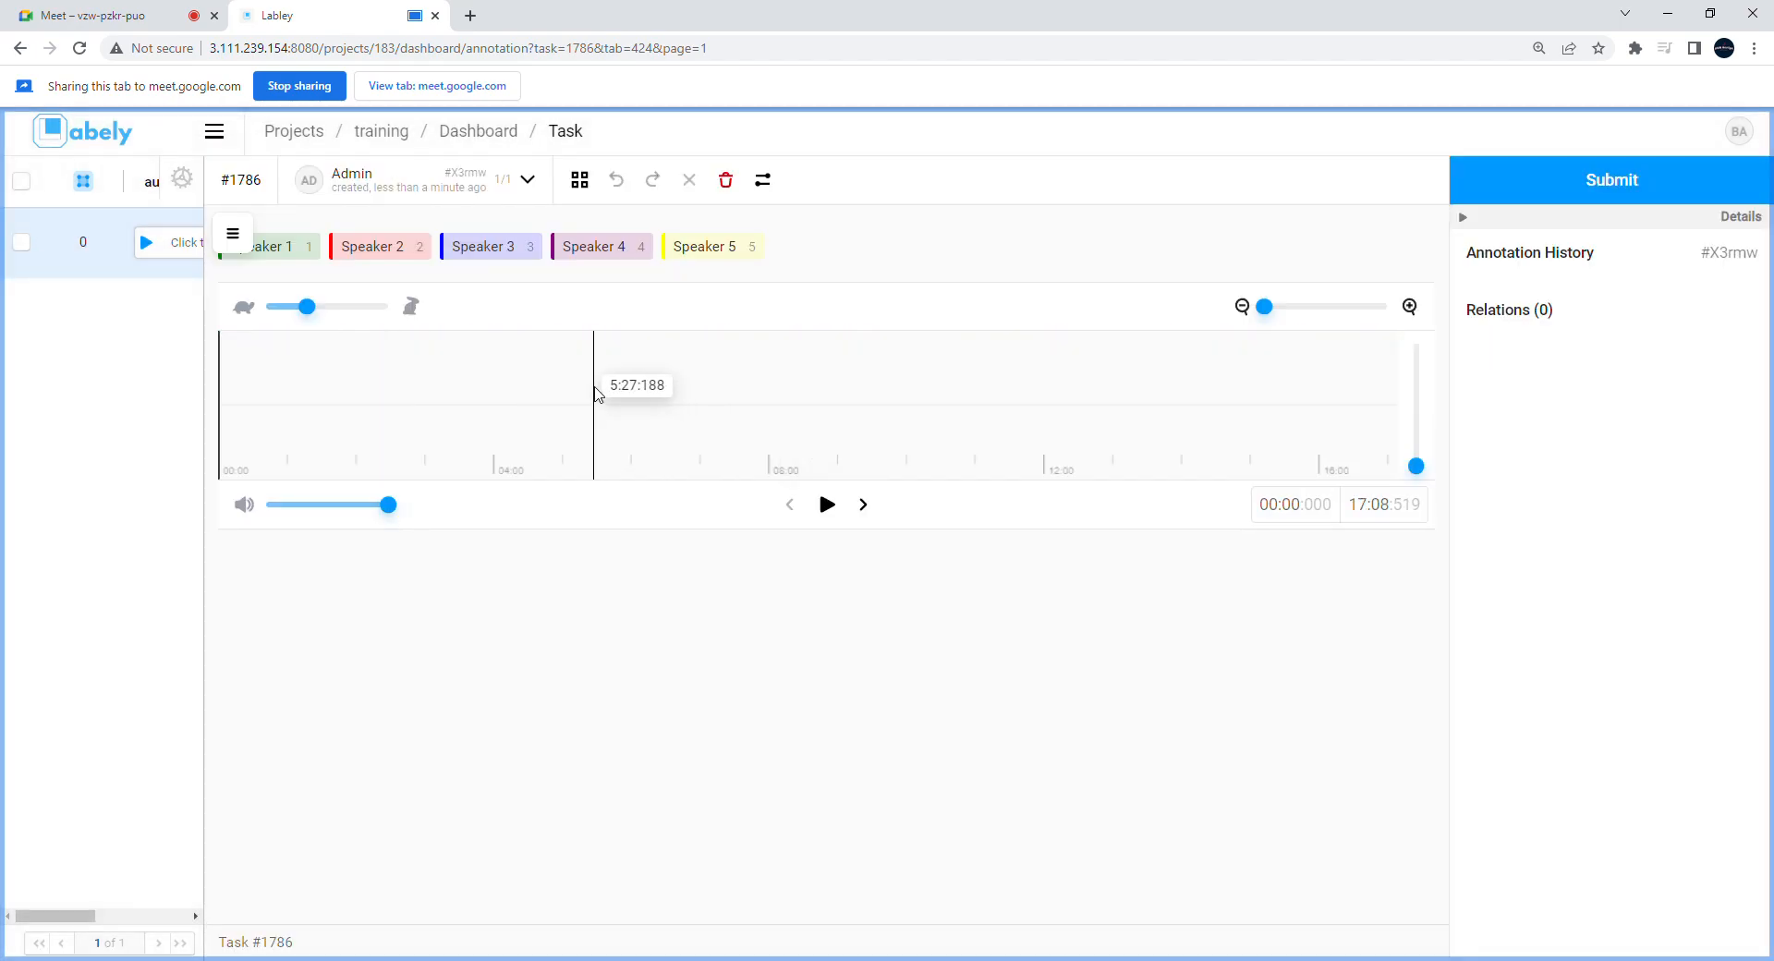
Step: Zoom in on the audio timeline, look through its first minute and return to the start
click(1270, 307)
drag(1271, 305, 1276, 305)
scroll(547, 401, right, 15)
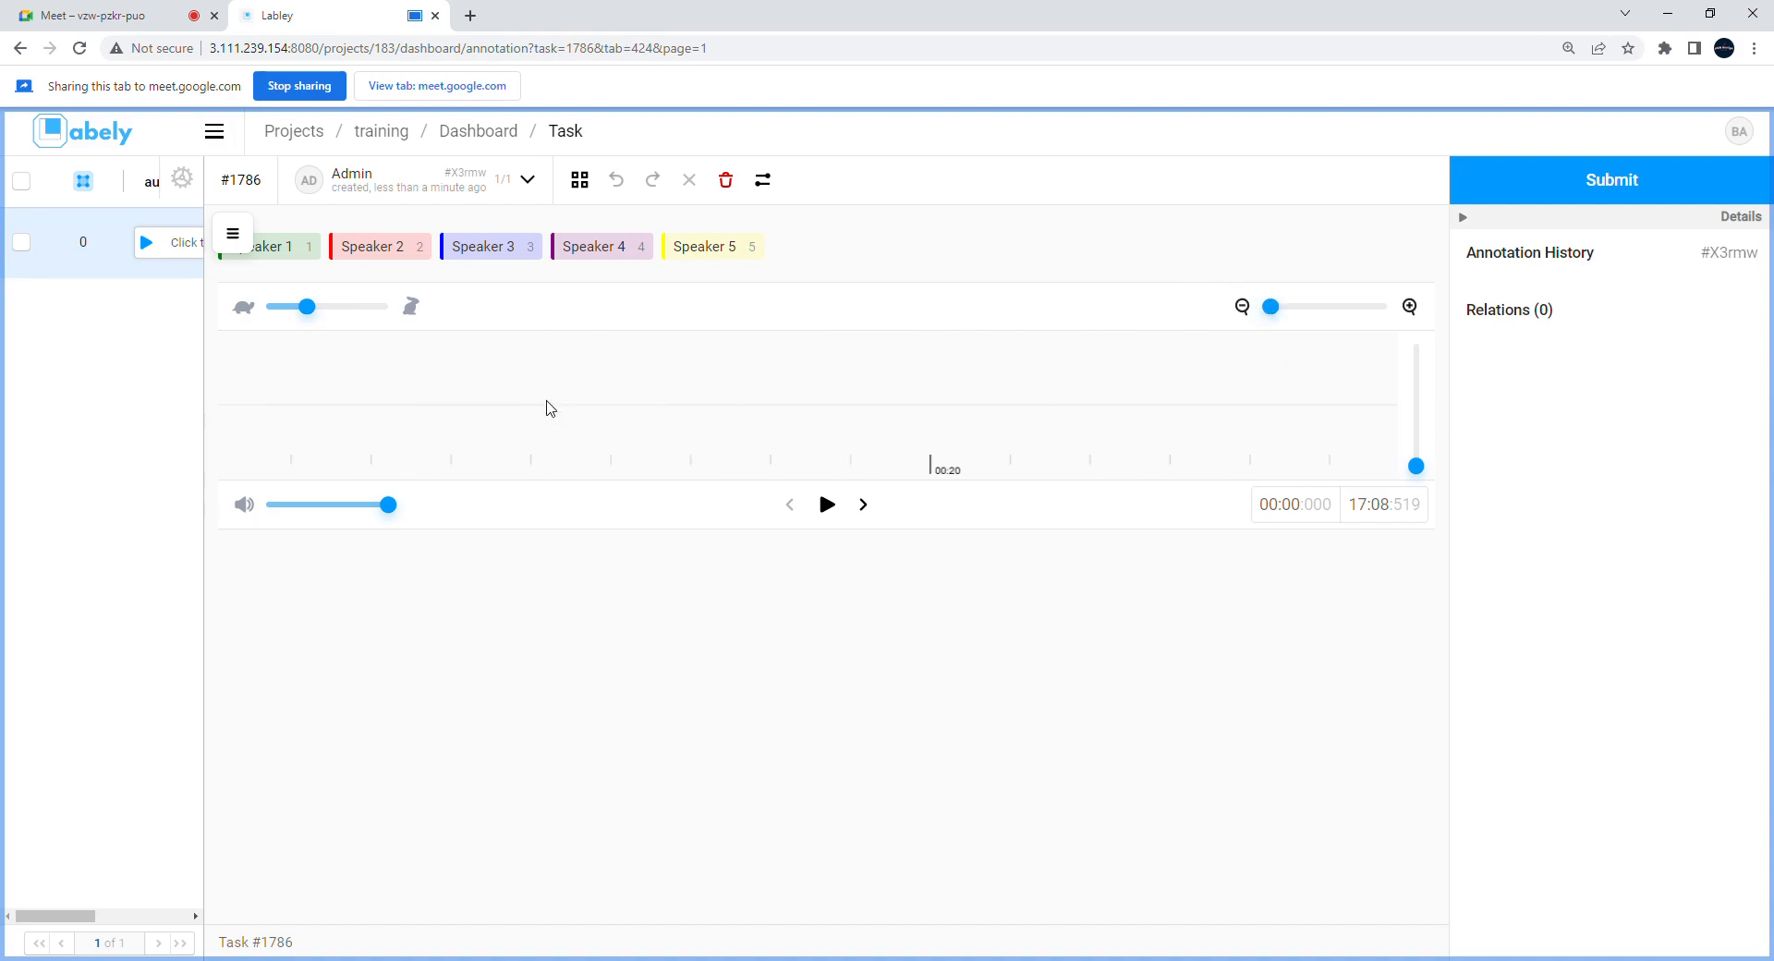
scroll(547, 404, right, 15)
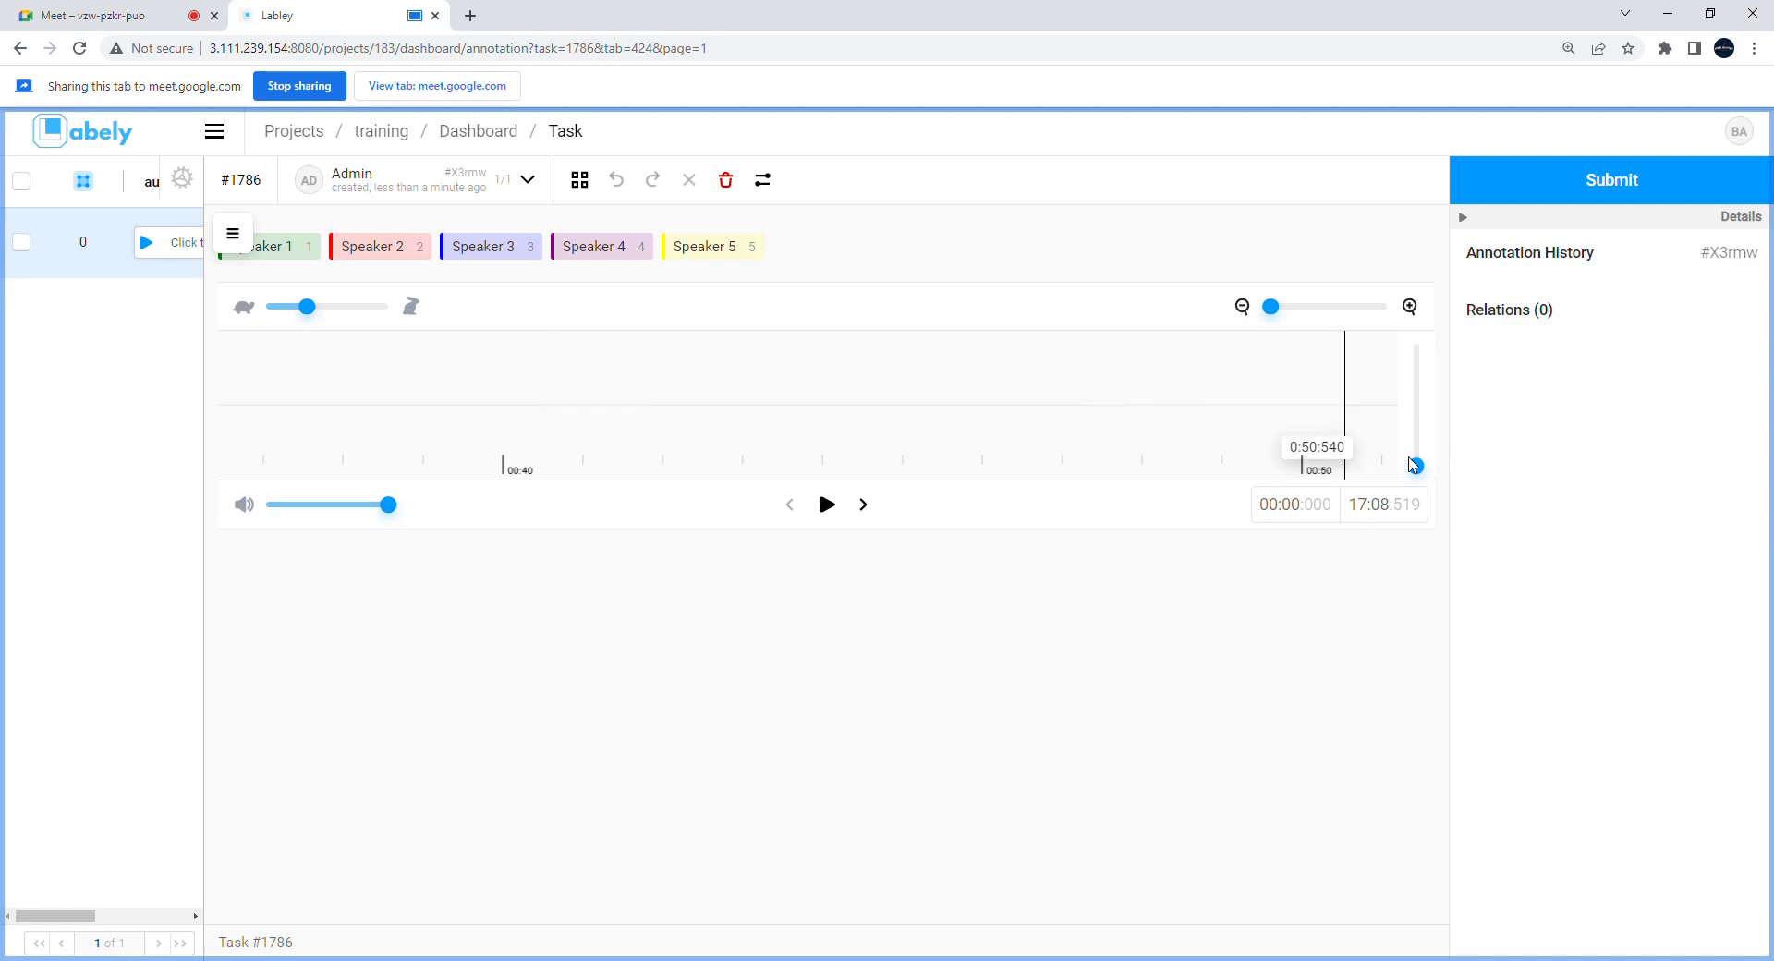
drag(1418, 462, 1418, 467)
scroll(486, 390, left, 11)
scroll(486, 390, right, 12)
scroll(488, 396, left, 20)
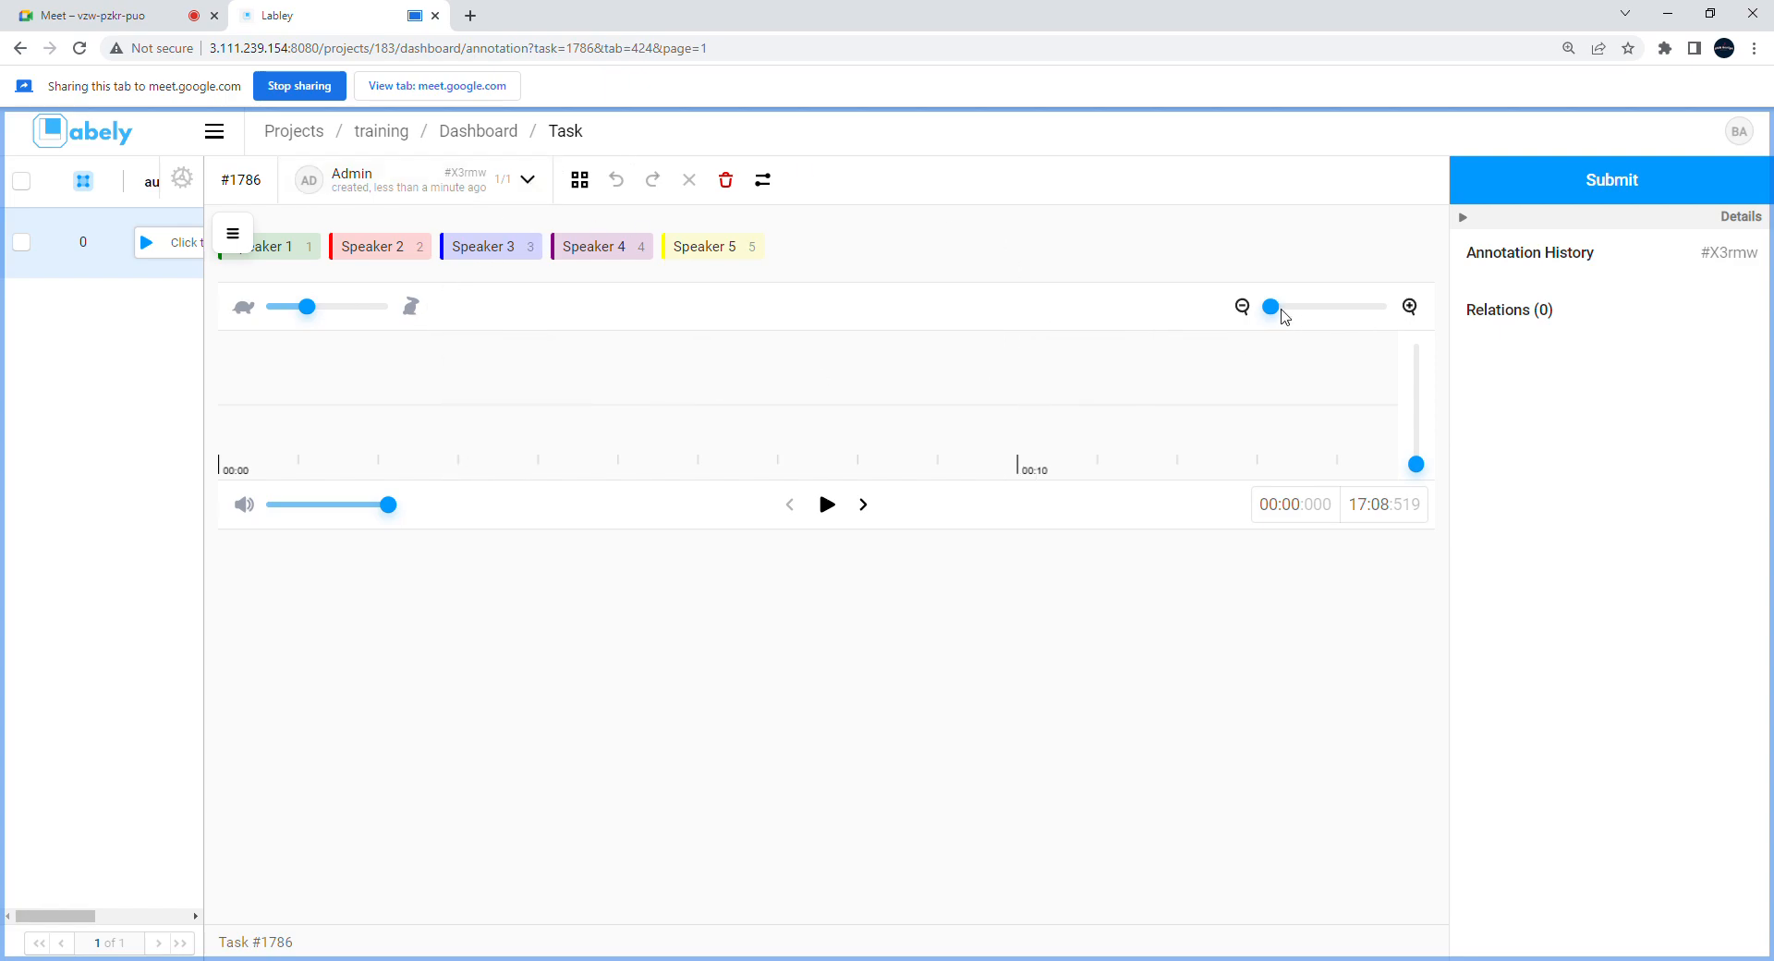
drag(1263, 308, 1275, 307)
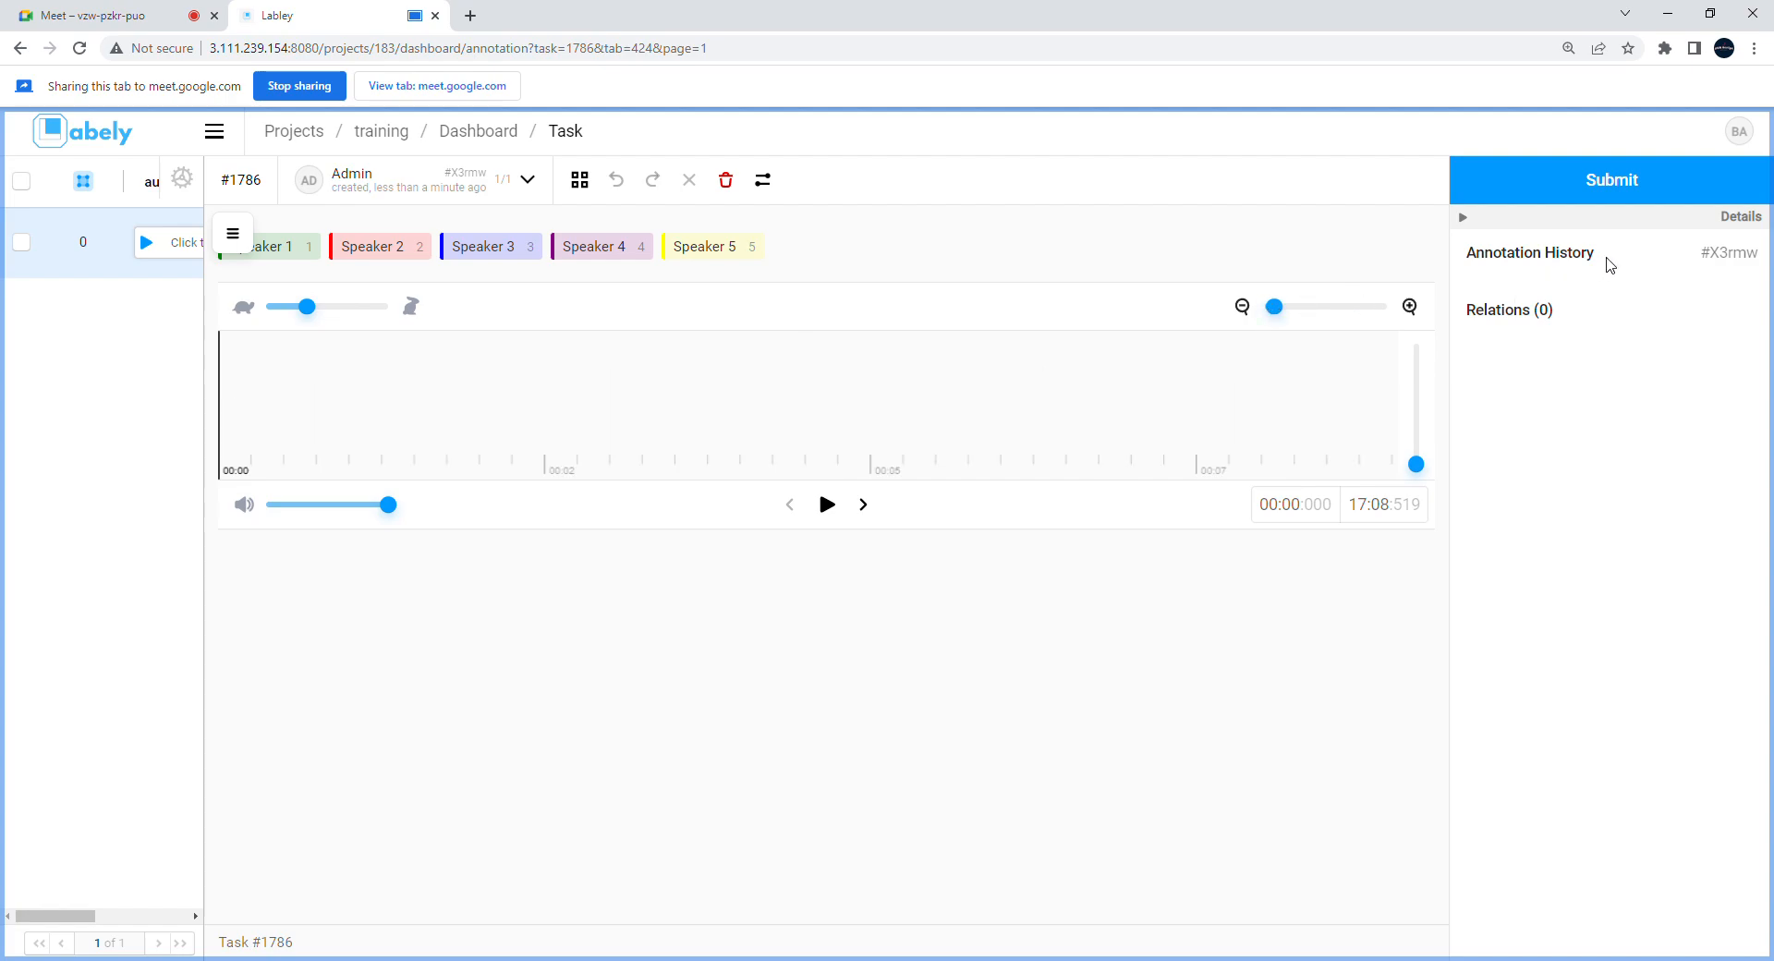
Step: Hide the annotation details to give the waveform the full width
click(1469, 221)
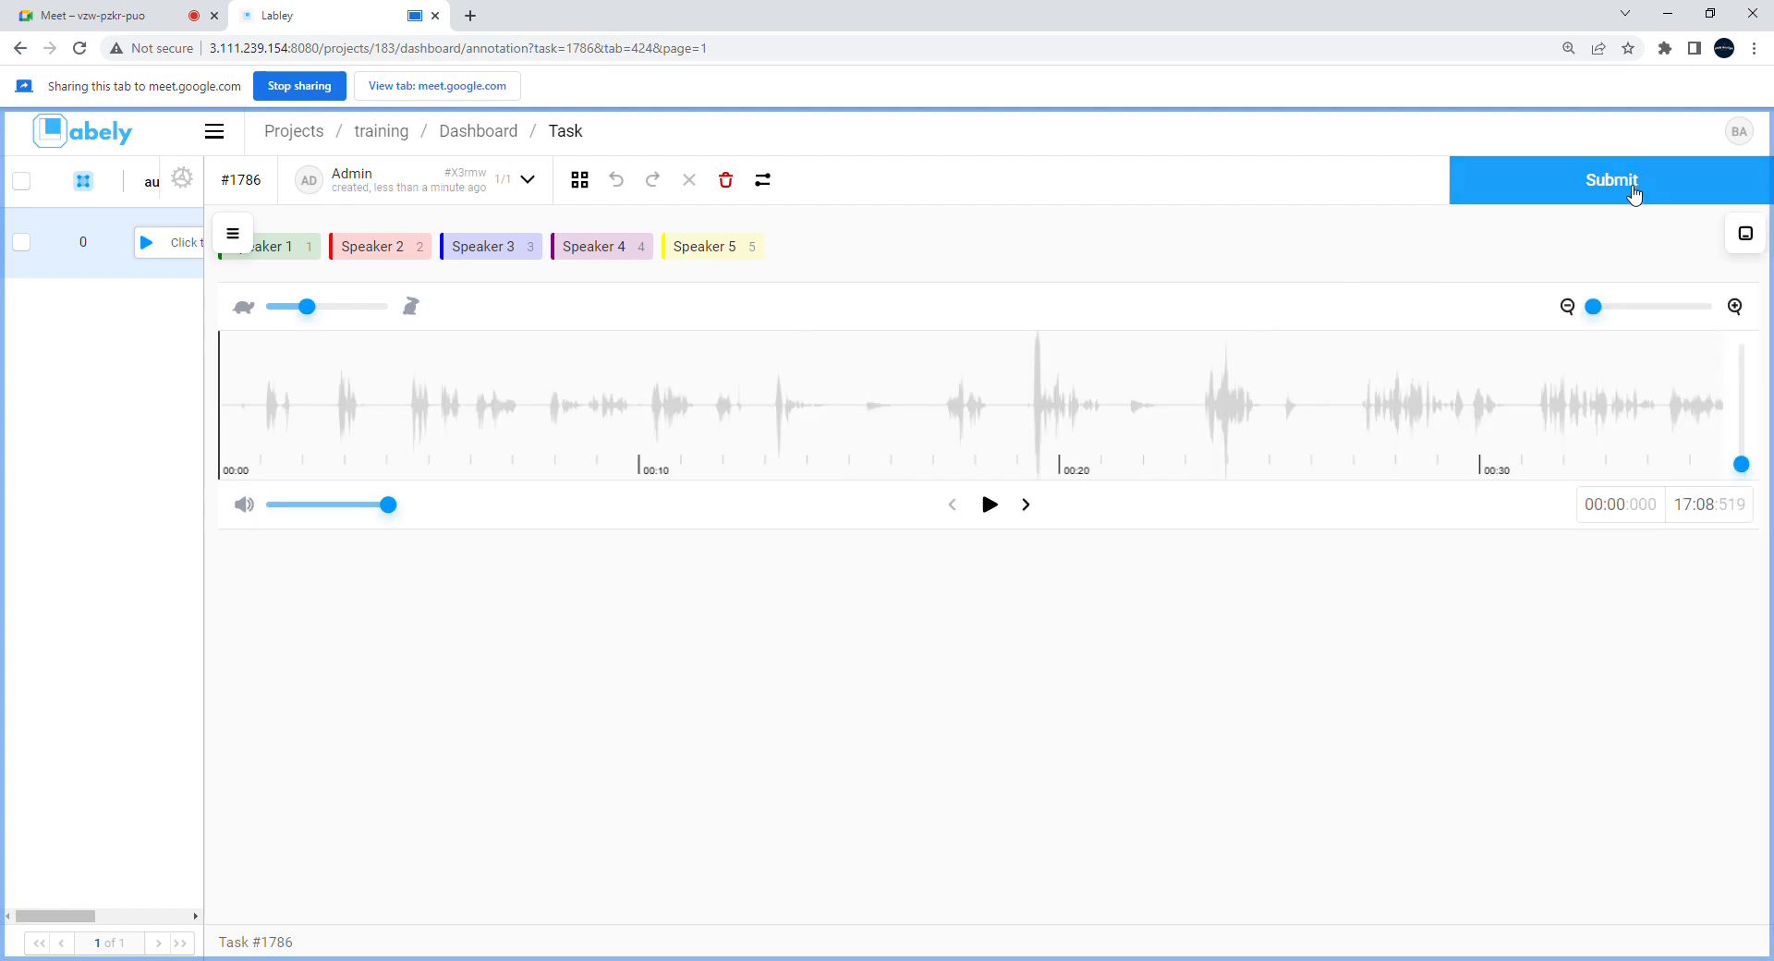
click(1744, 246)
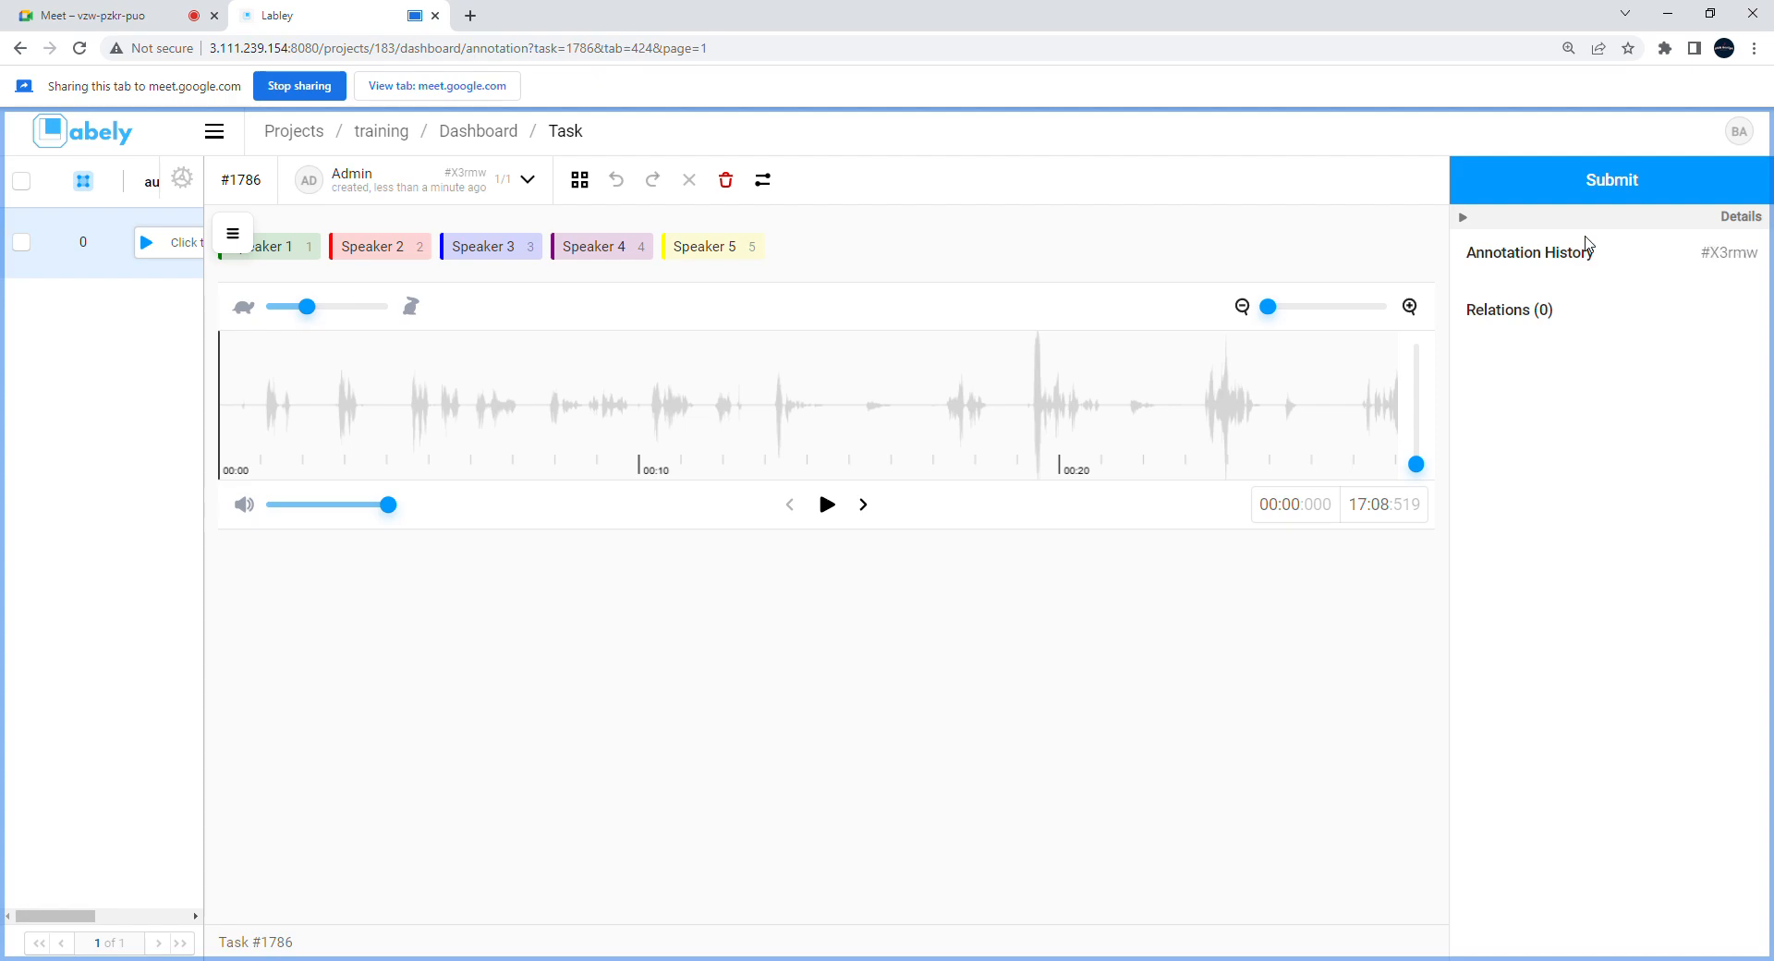
click(1470, 222)
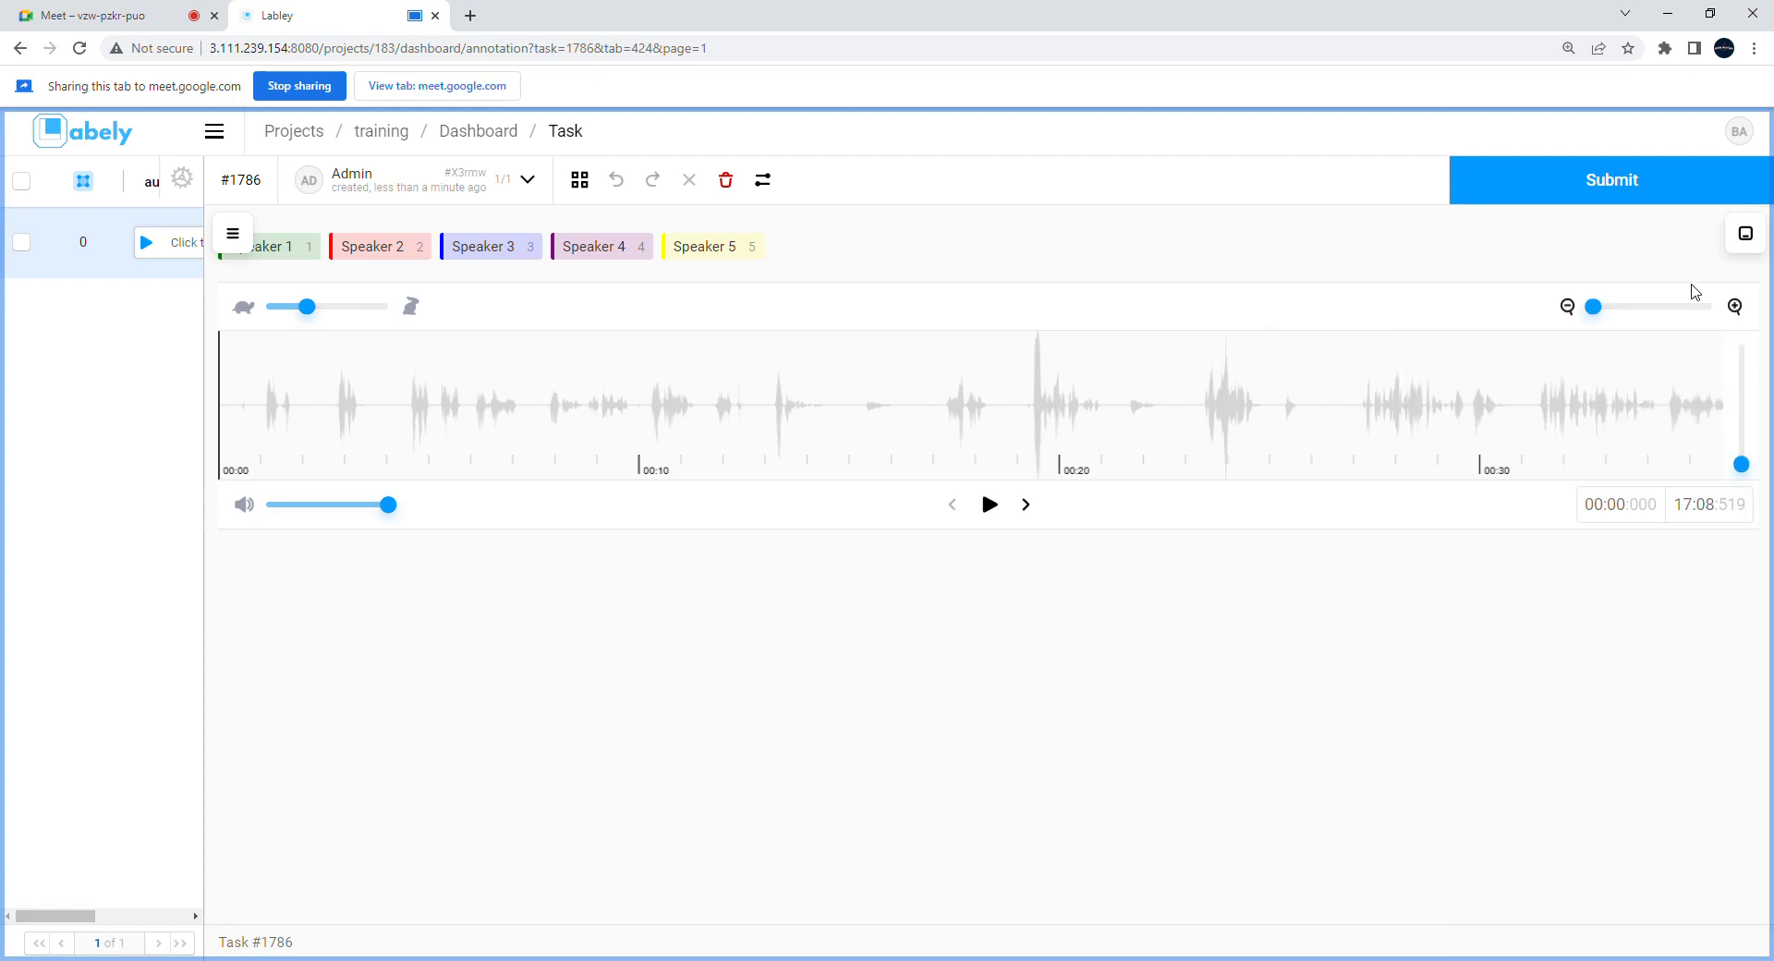
Step: Play the opening seconds of the recording from about 0:01, zooming in to examine the first utterances
click(258, 405)
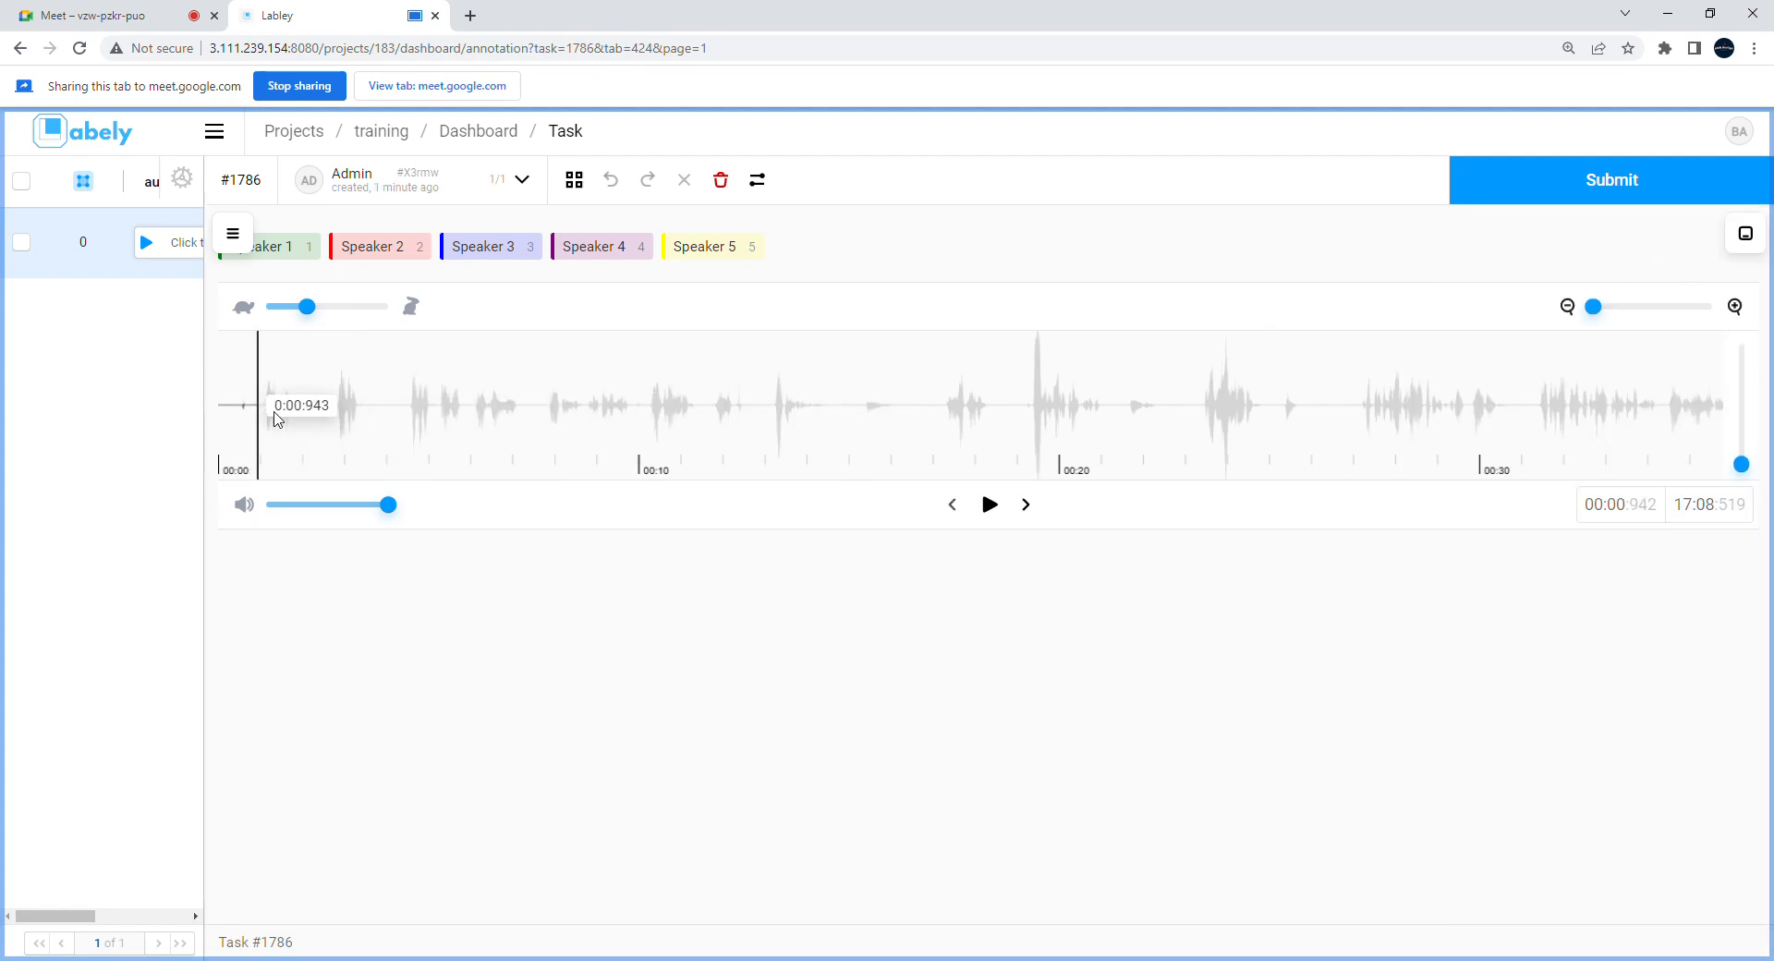
click(987, 505)
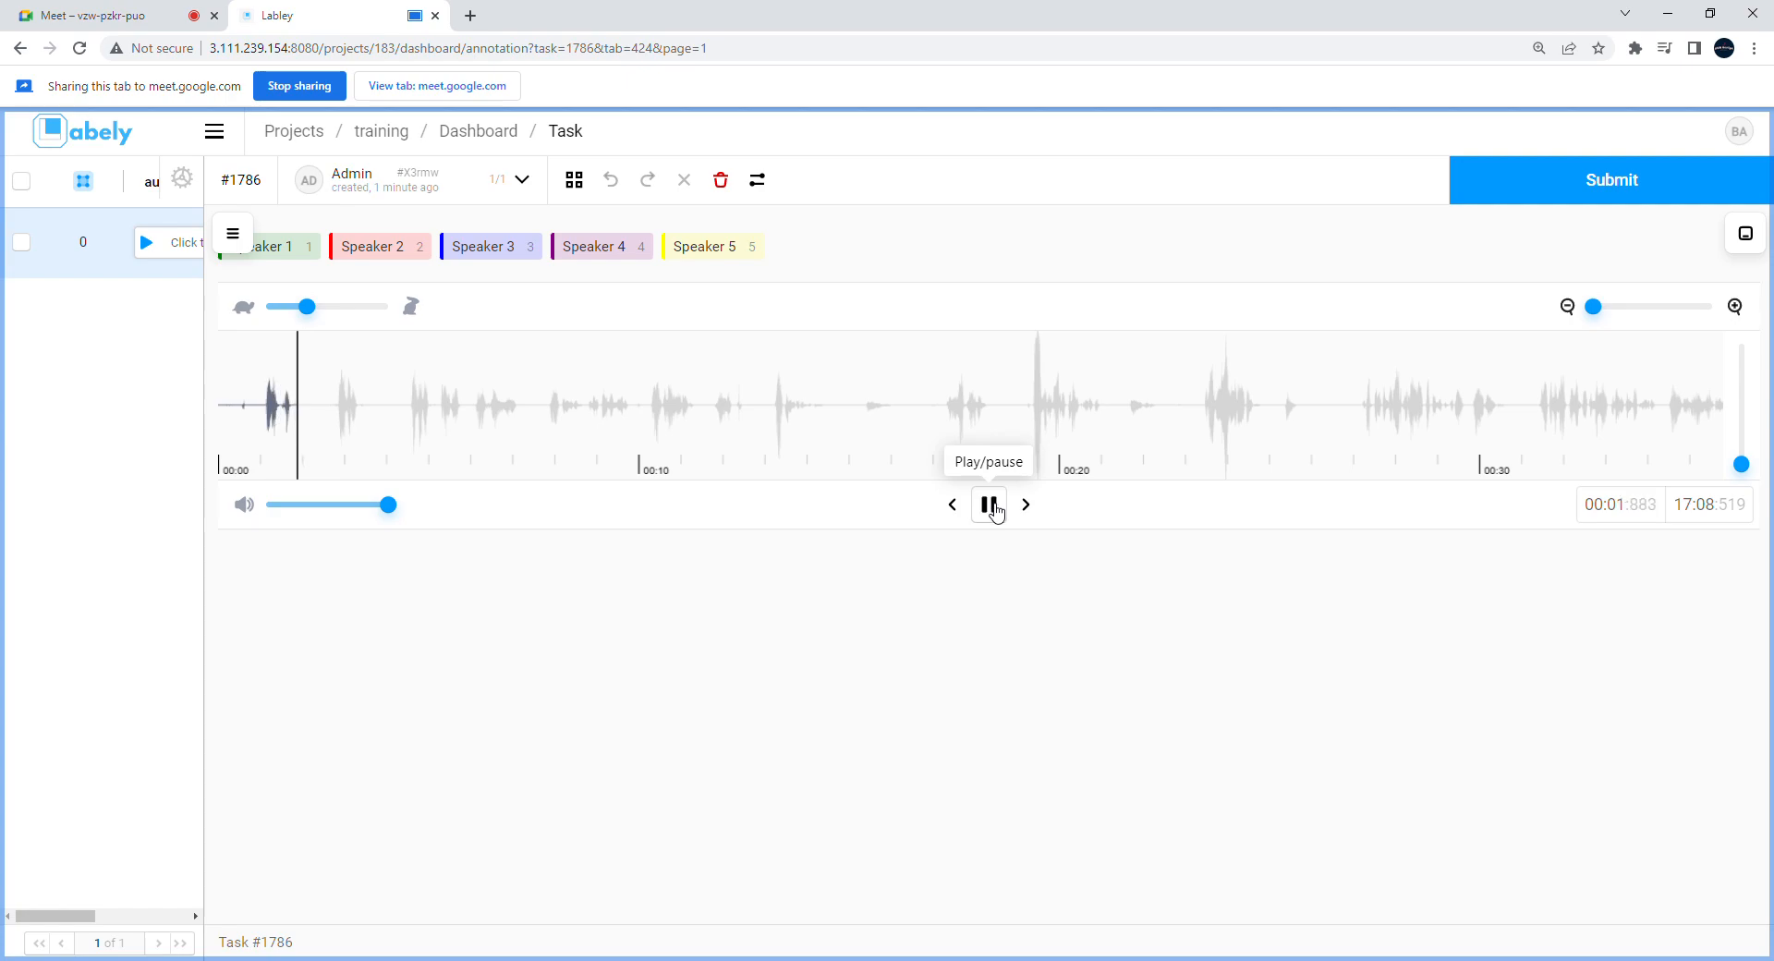
click(993, 508)
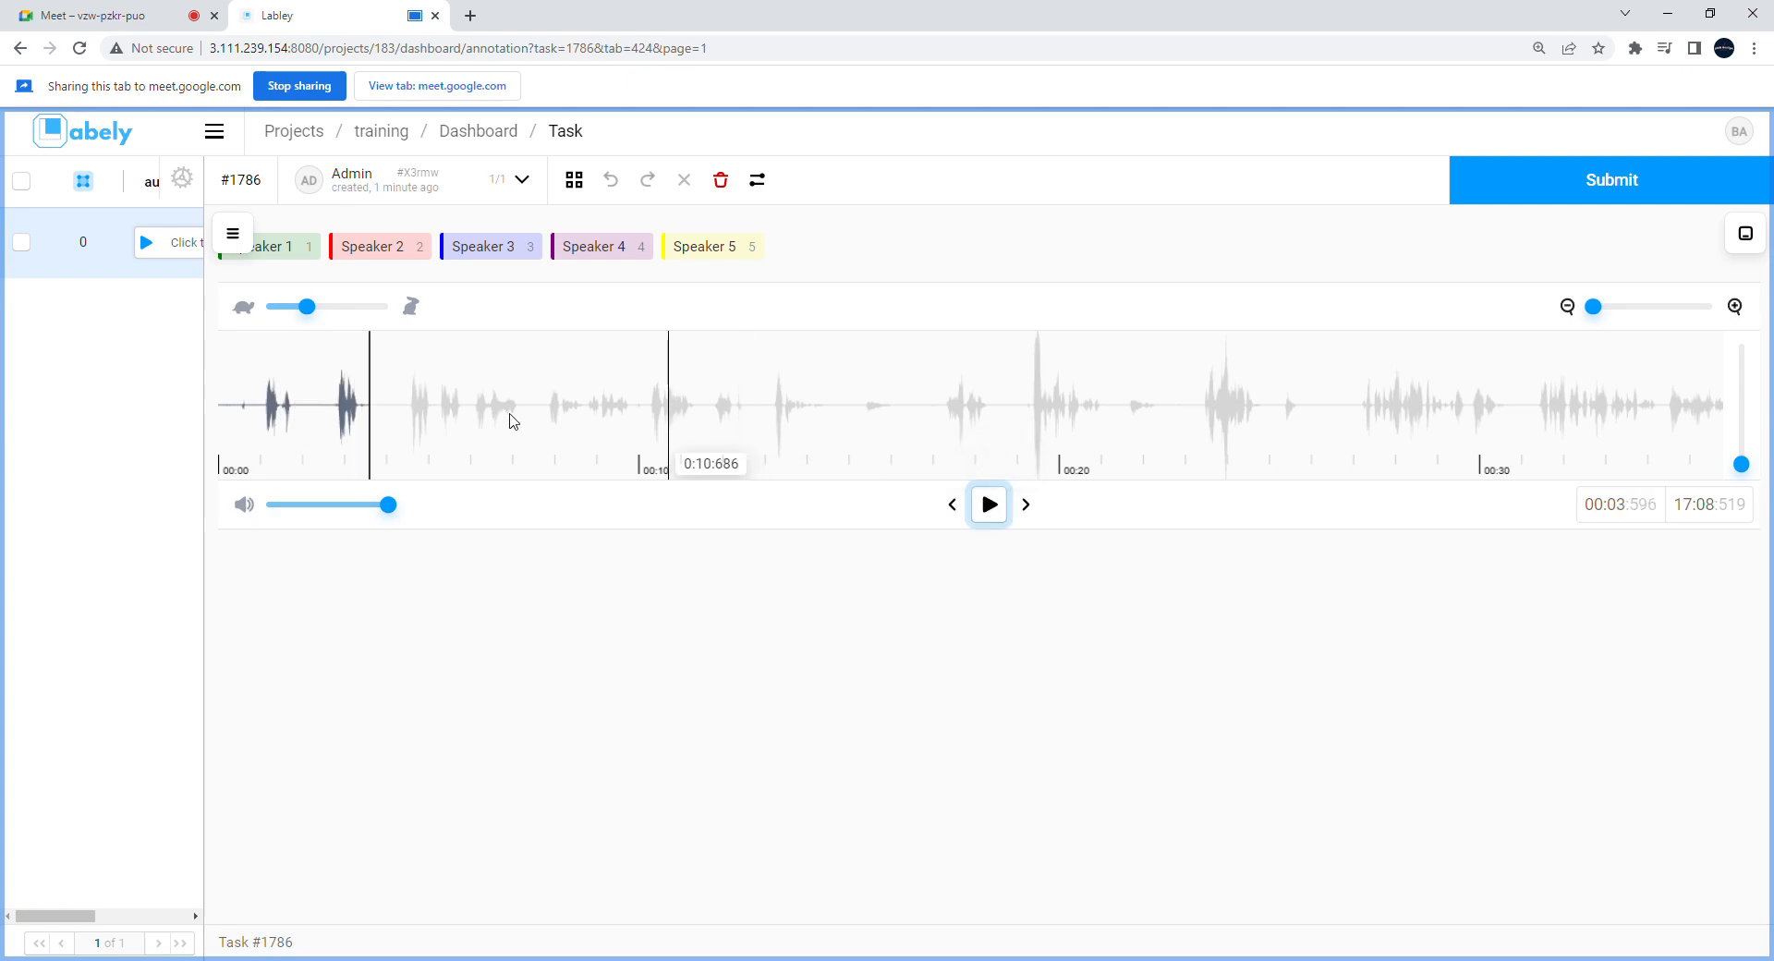
click(1604, 309)
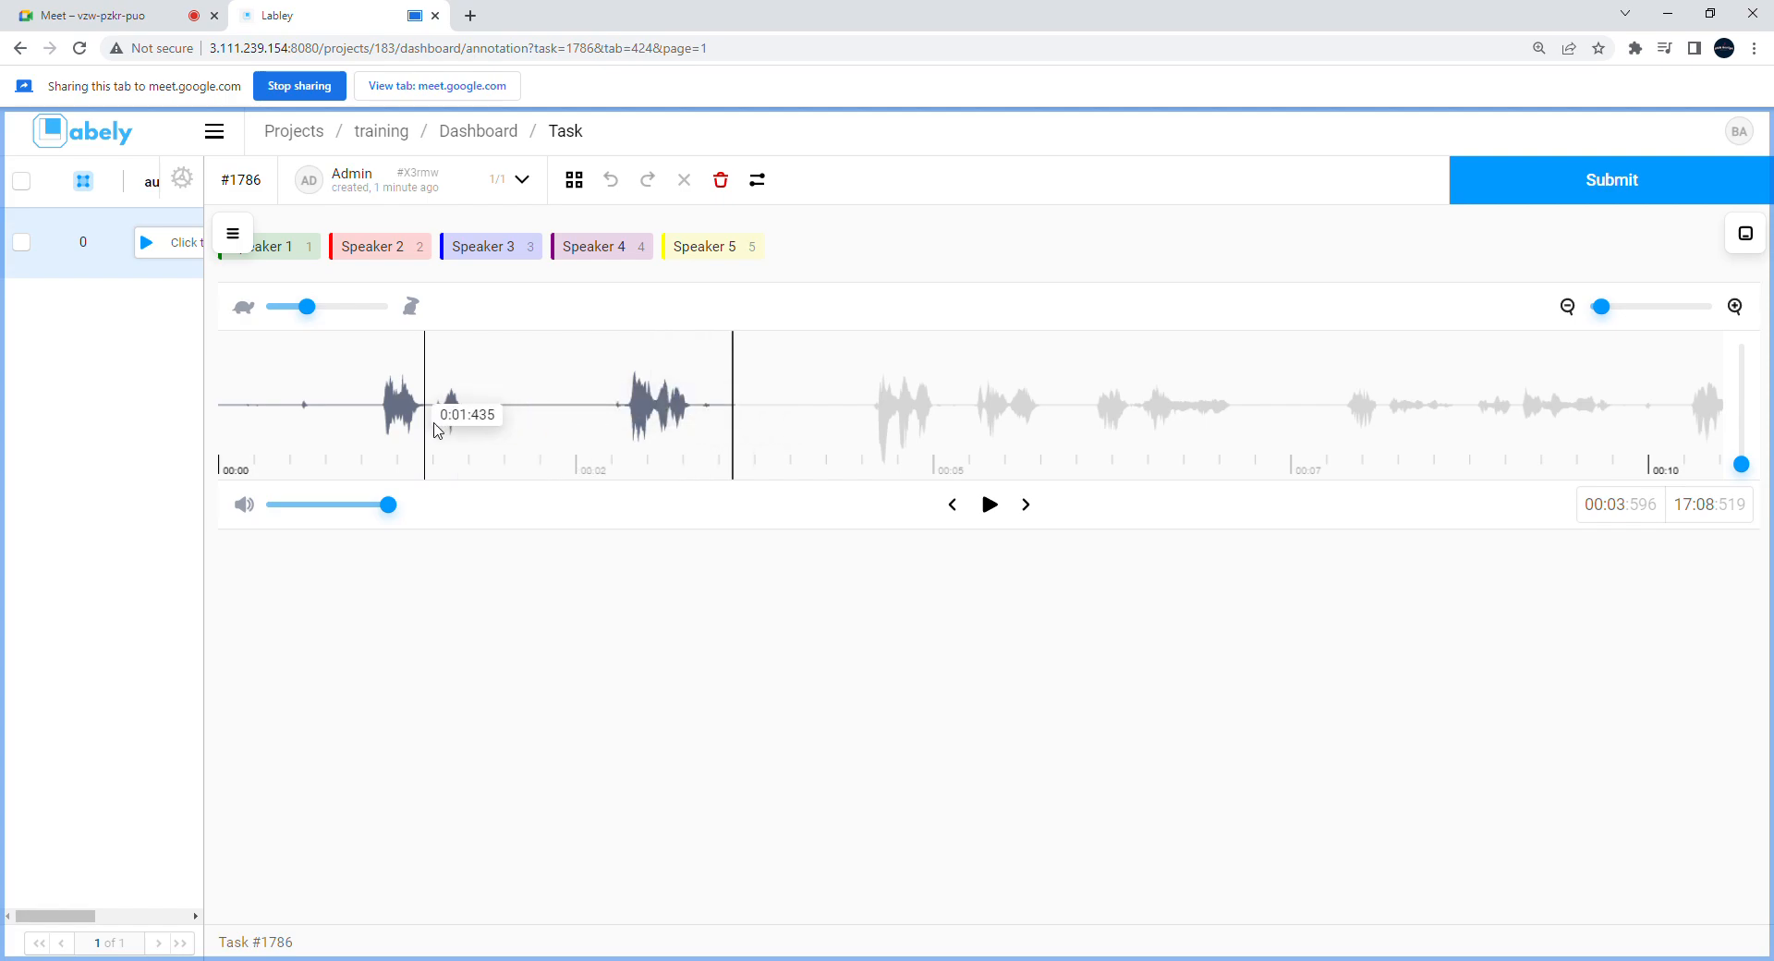
click(377, 428)
click(990, 508)
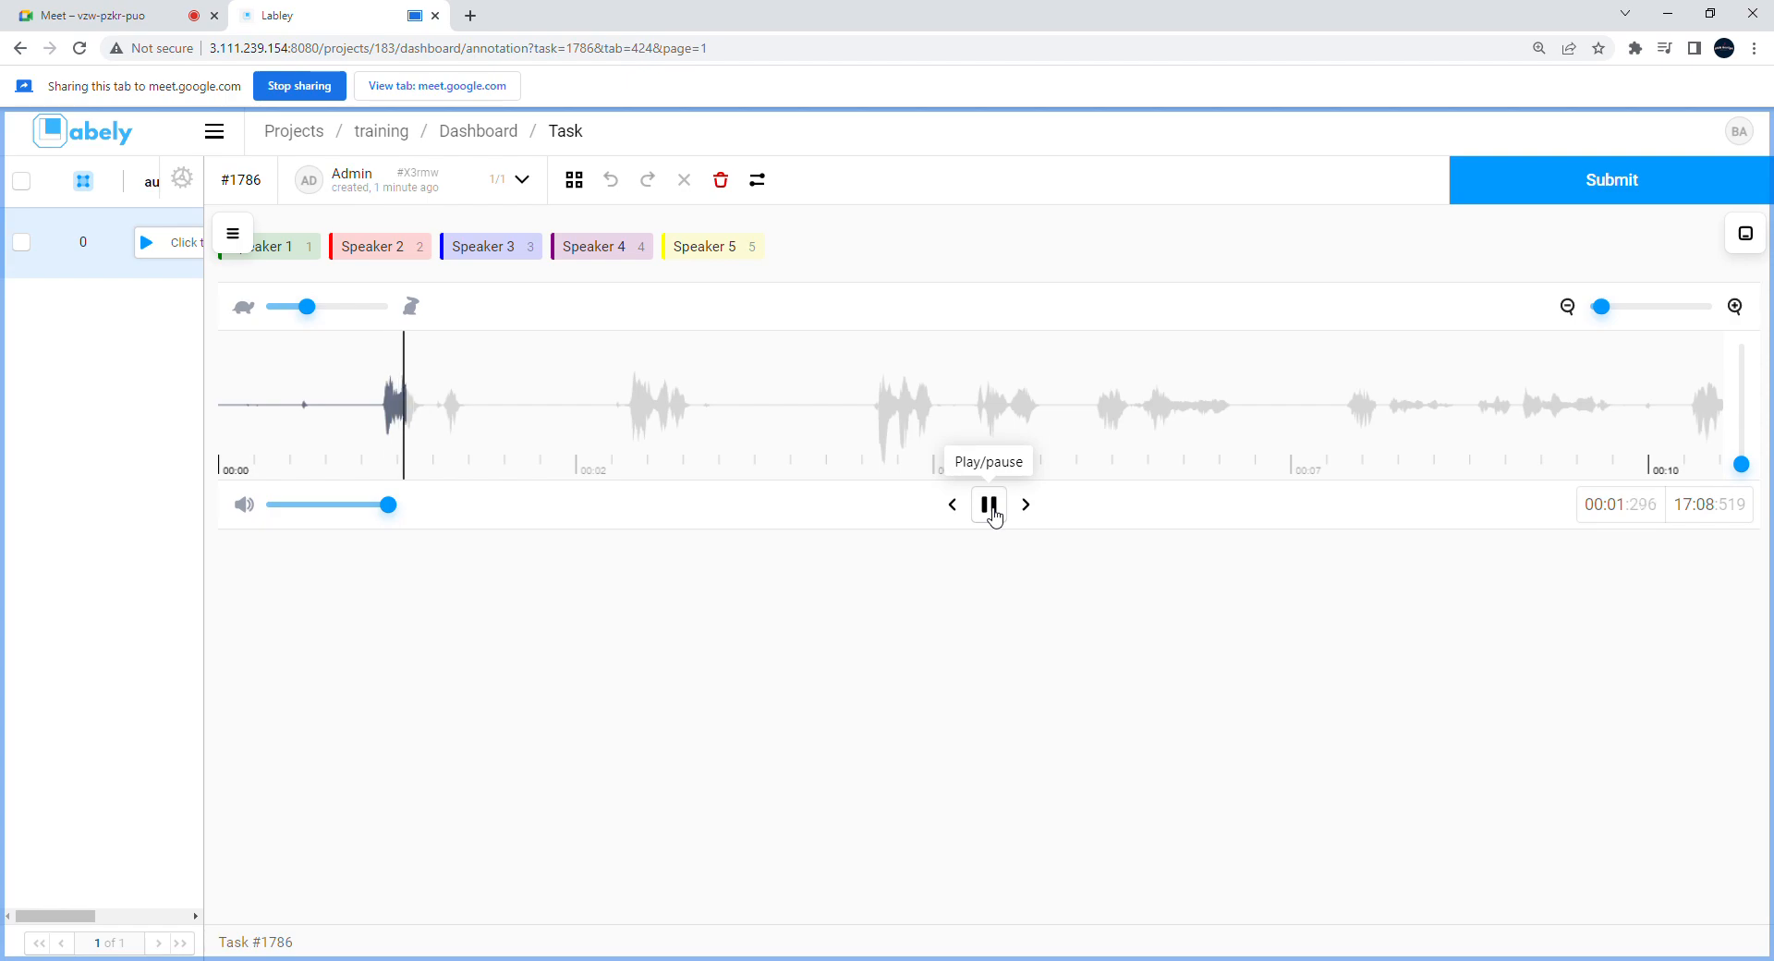
click(992, 511)
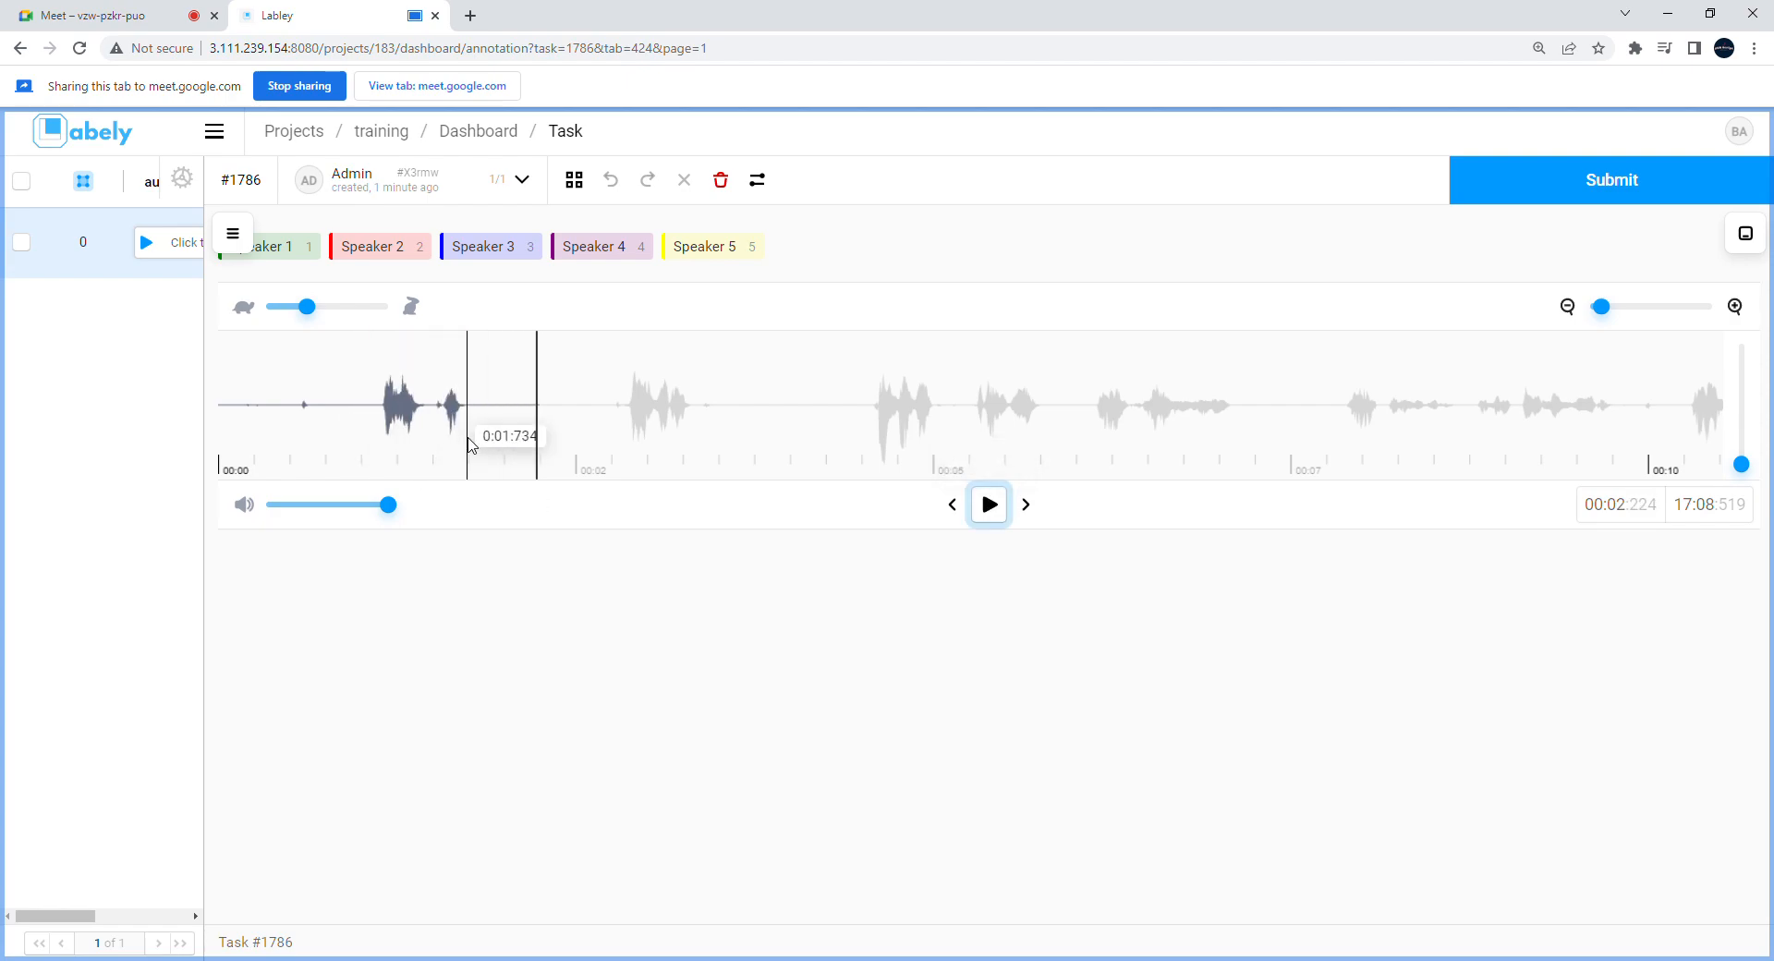
Step: Mark the first utterance as a Speaker 1 segment from about 1.0 to 1.45 seconds
click(366, 441)
click(291, 249)
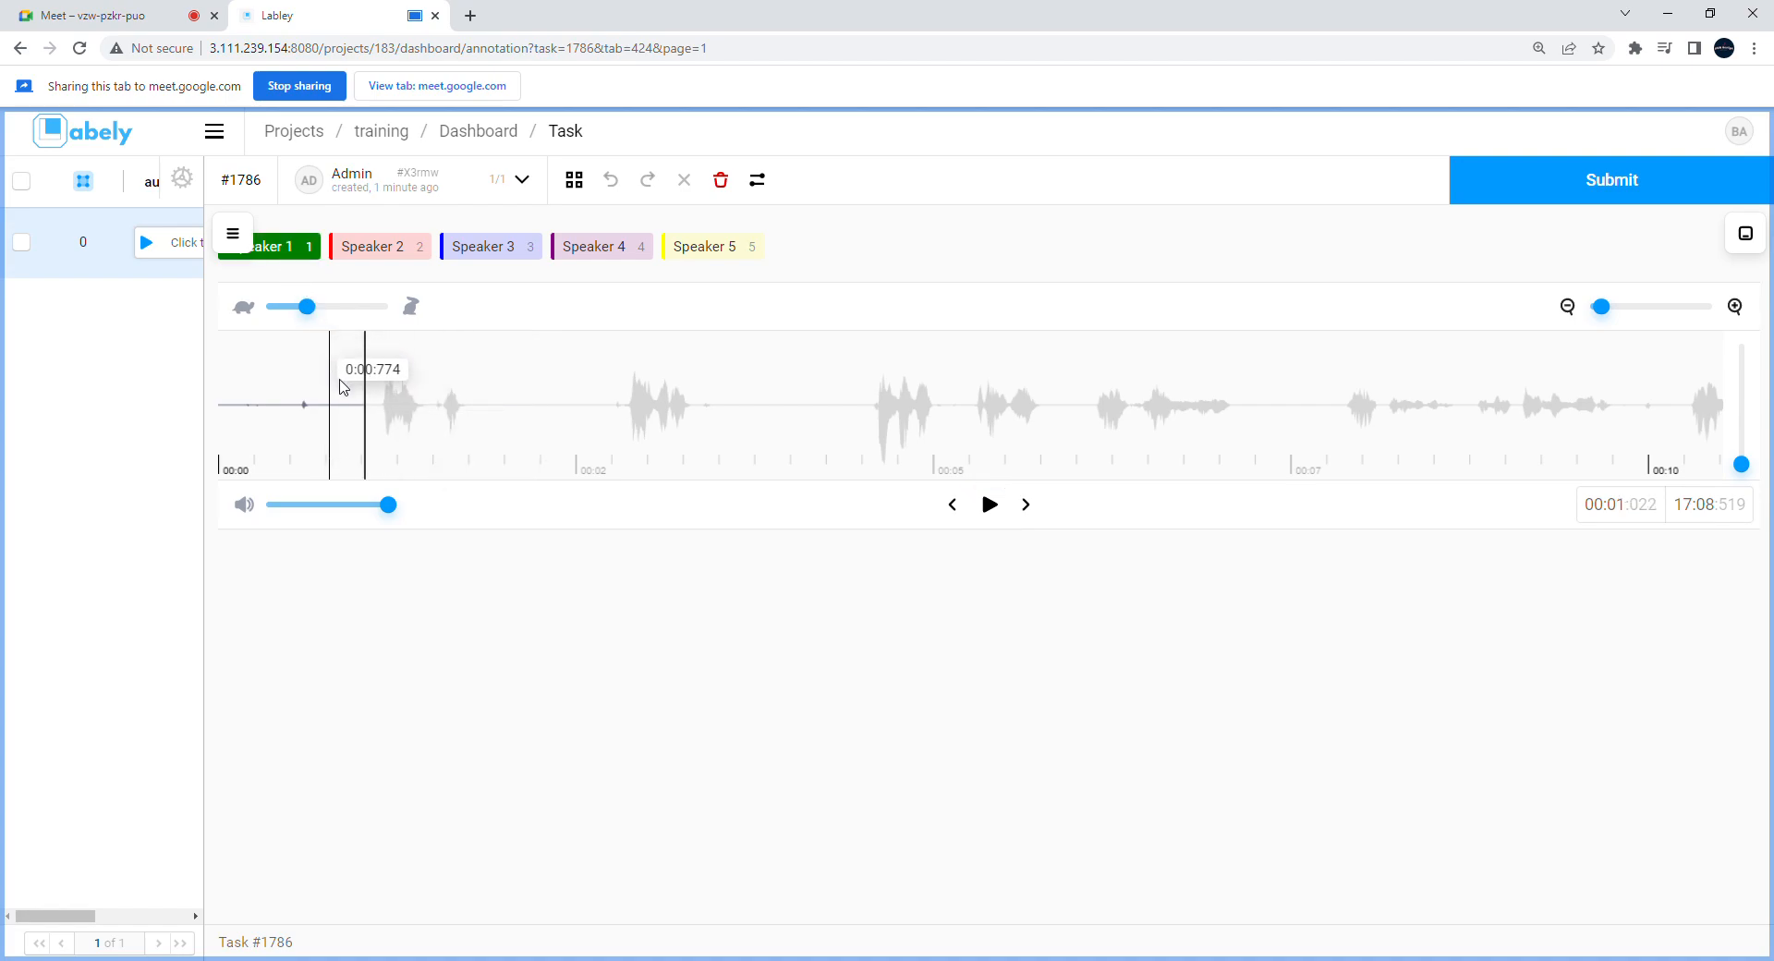
drag(366, 441, 430, 442)
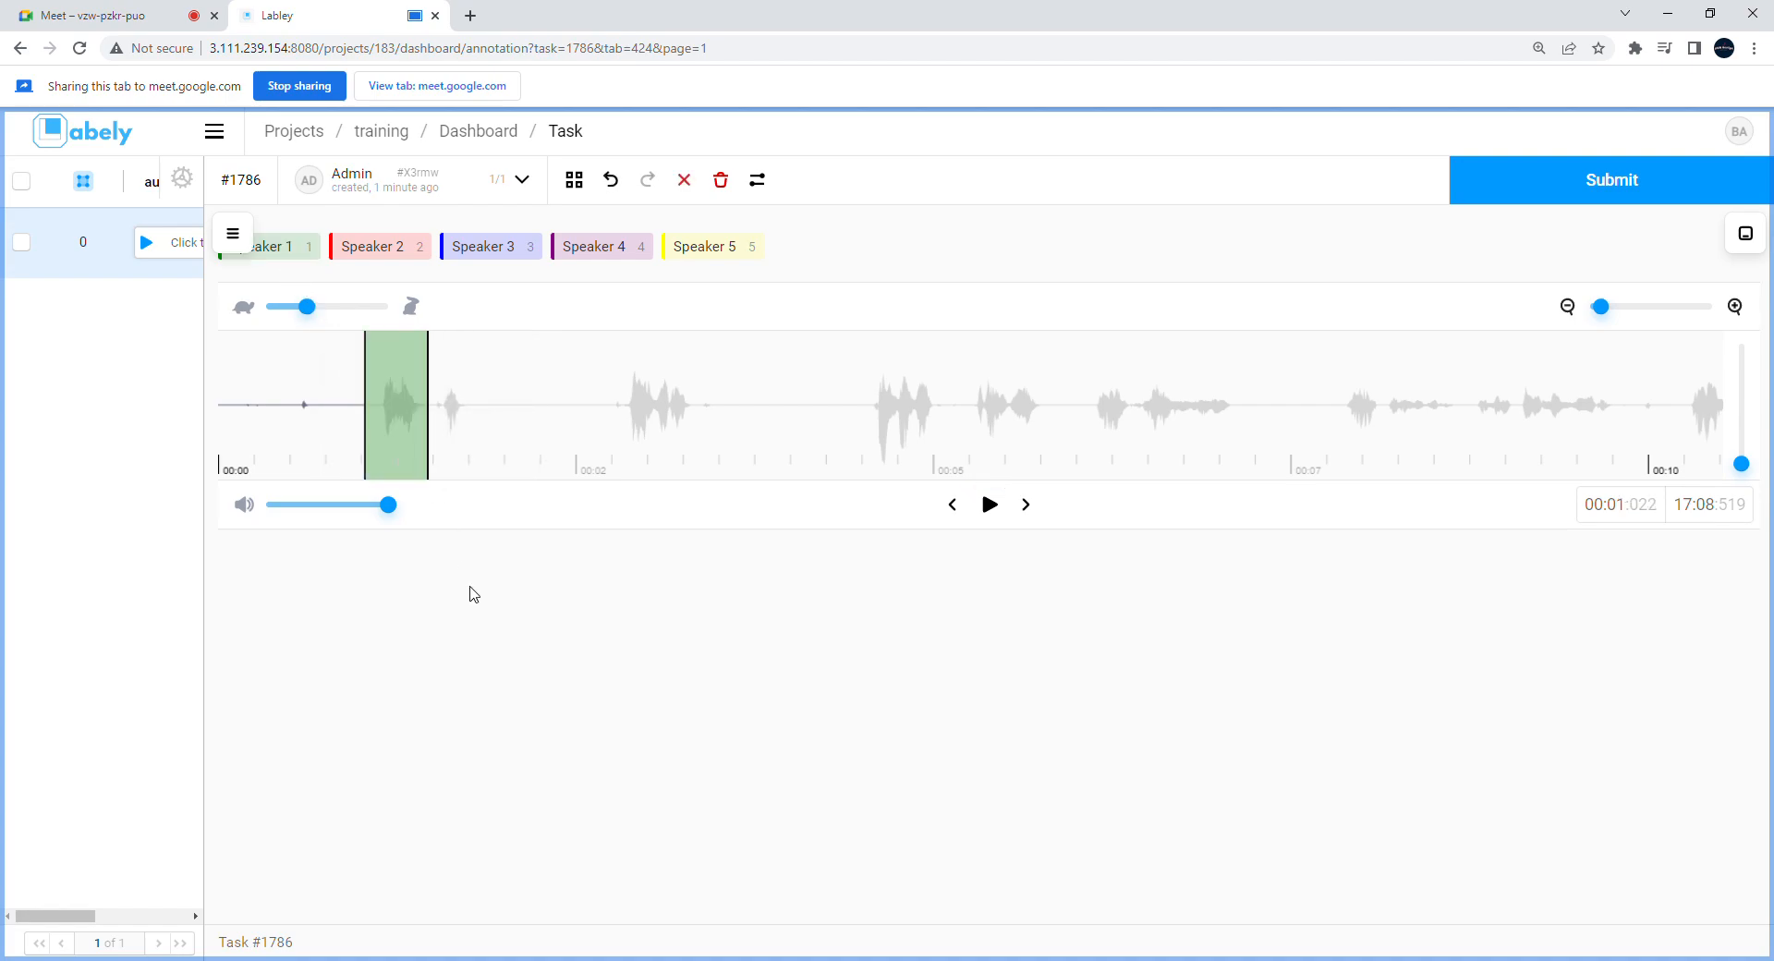
Step: Add the transcription "hello" to the Speaker 1 segment
click(405, 430)
click(334, 626)
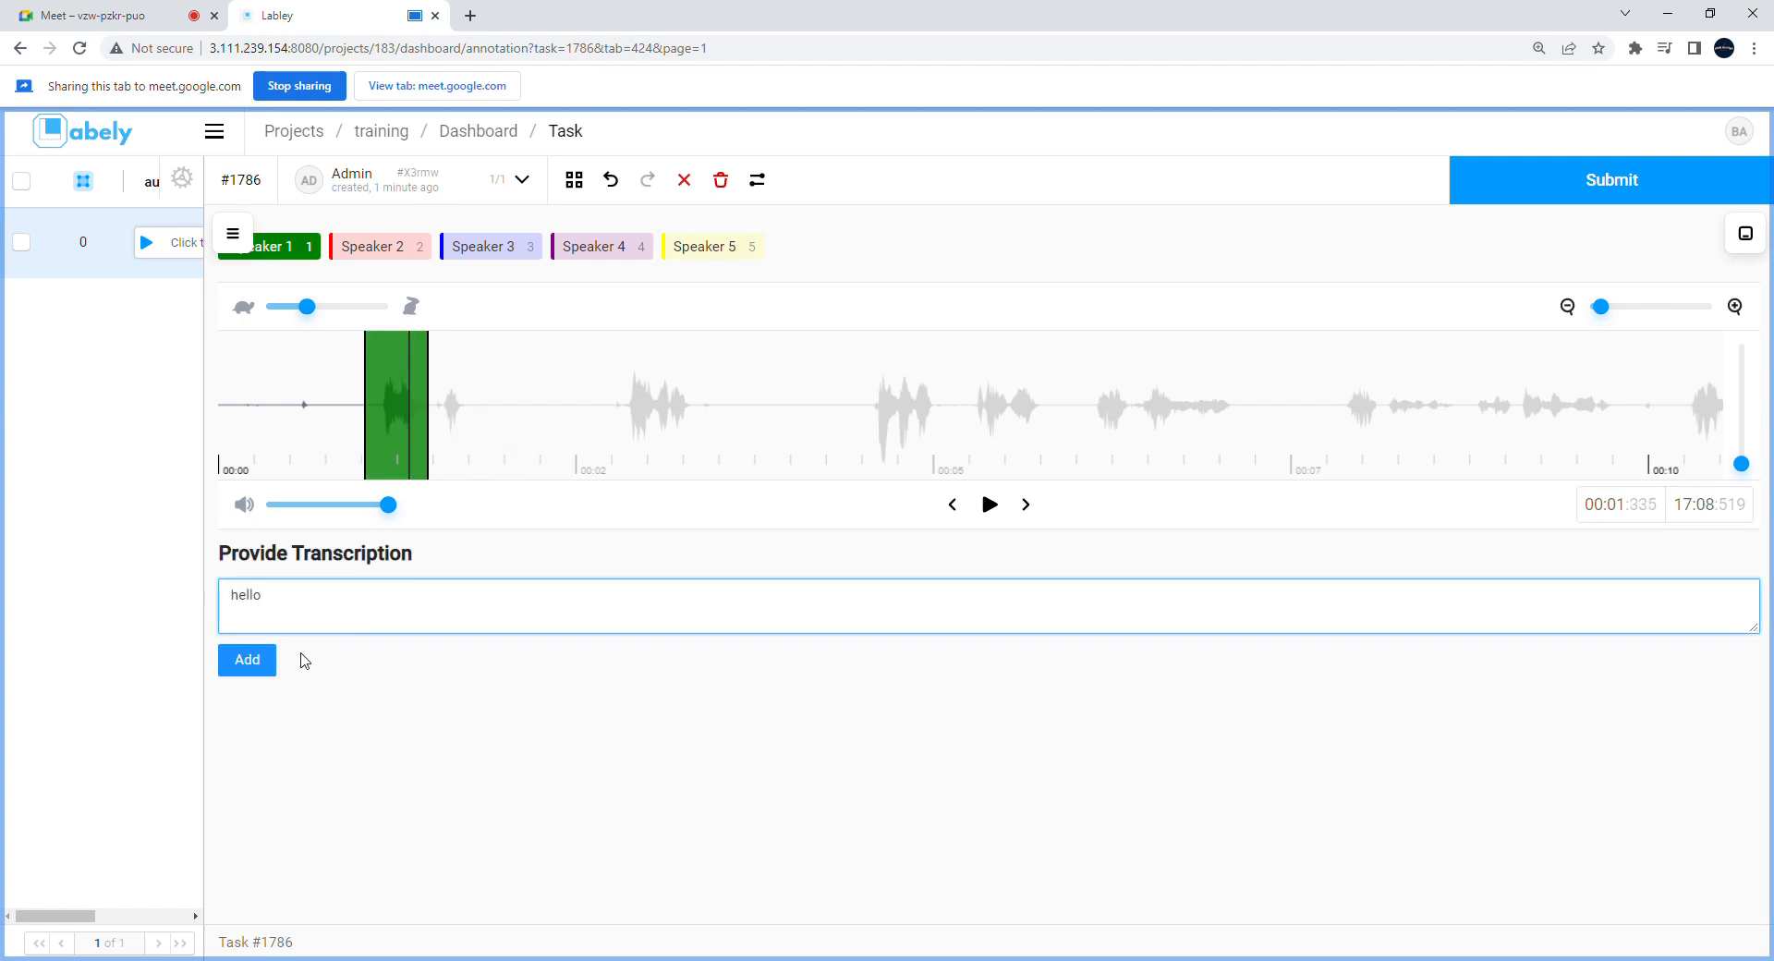
click(257, 669)
Step: Mark the short second utterance as a Speaker 2 segment from about 1.5 to 1.75 seconds
click(432, 445)
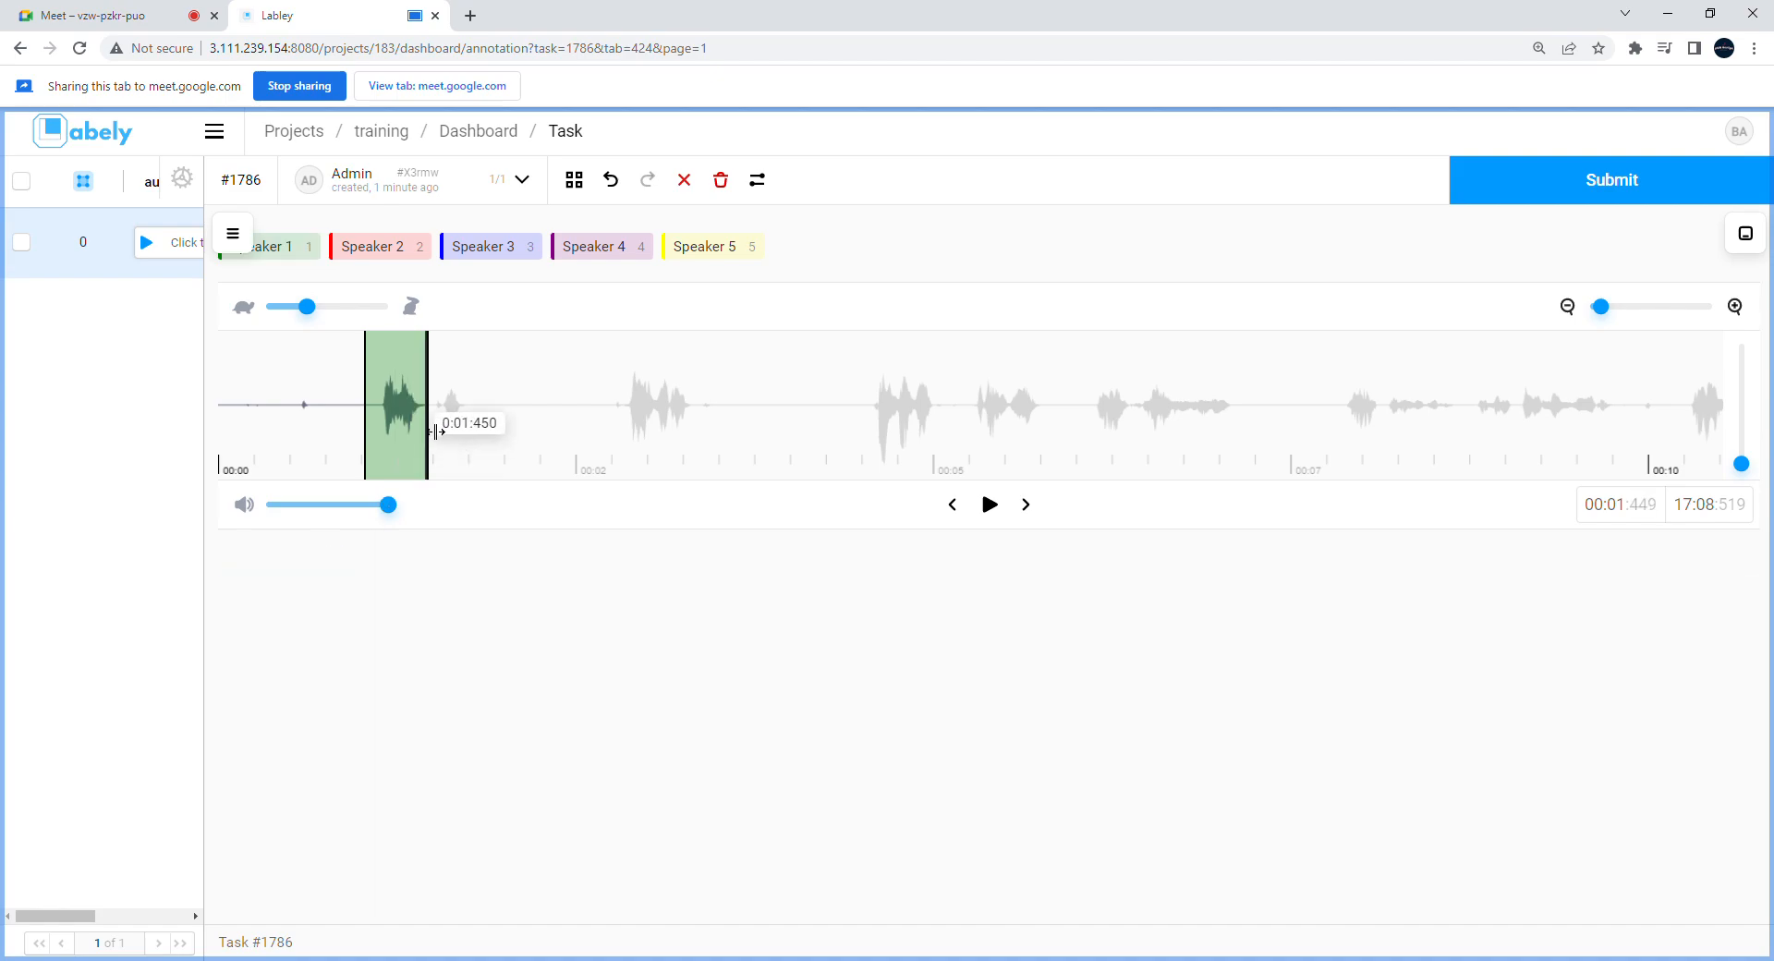
click(441, 452)
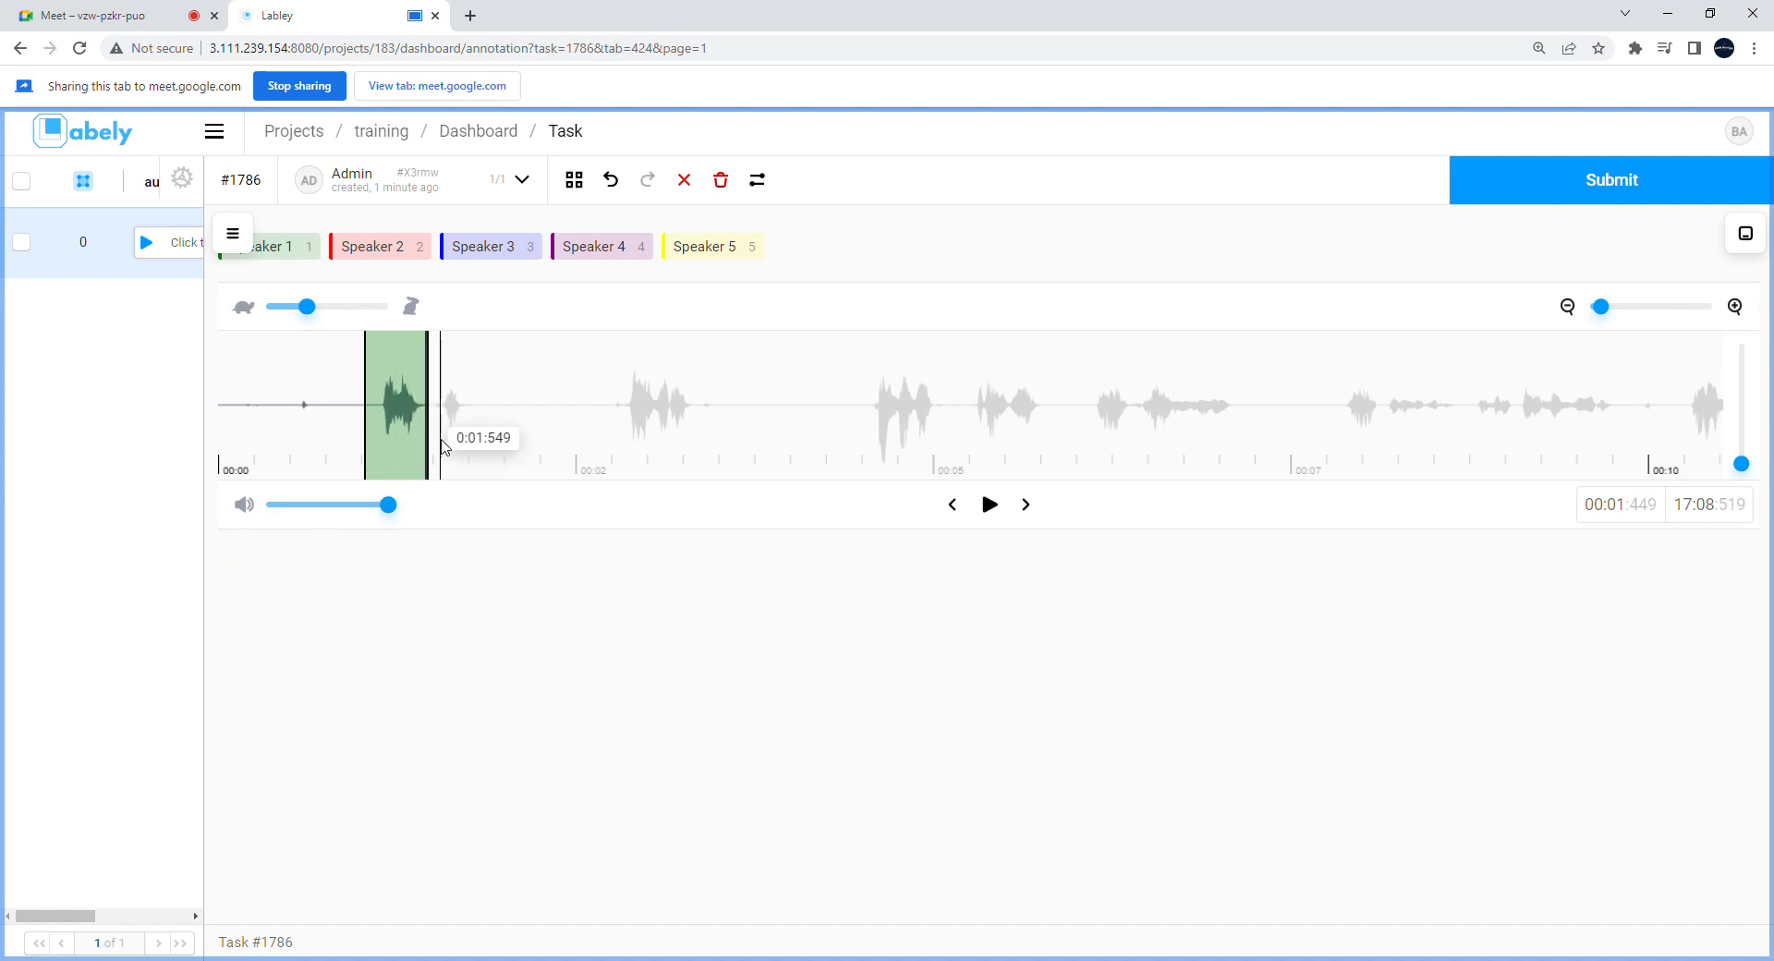
click(393, 256)
drag(435, 449, 472, 437)
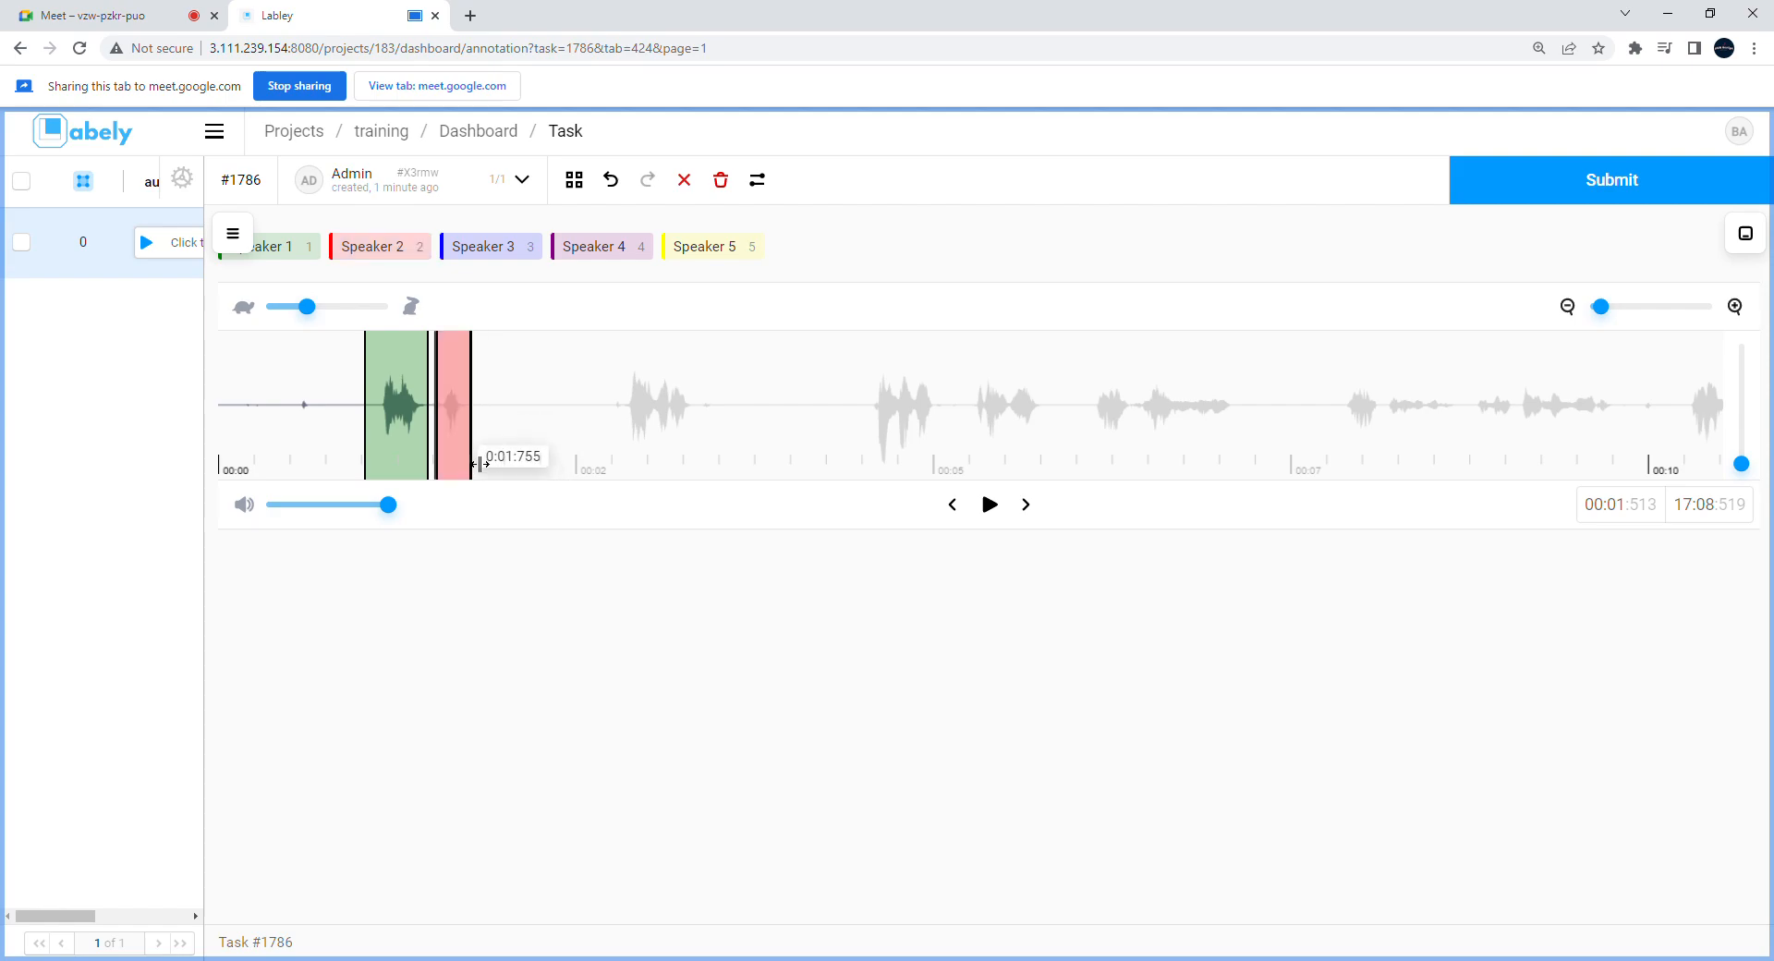
Step: Play the Speaker 2 segment, stop the playback and add a transcription for it
click(468, 453)
double_click(469, 453)
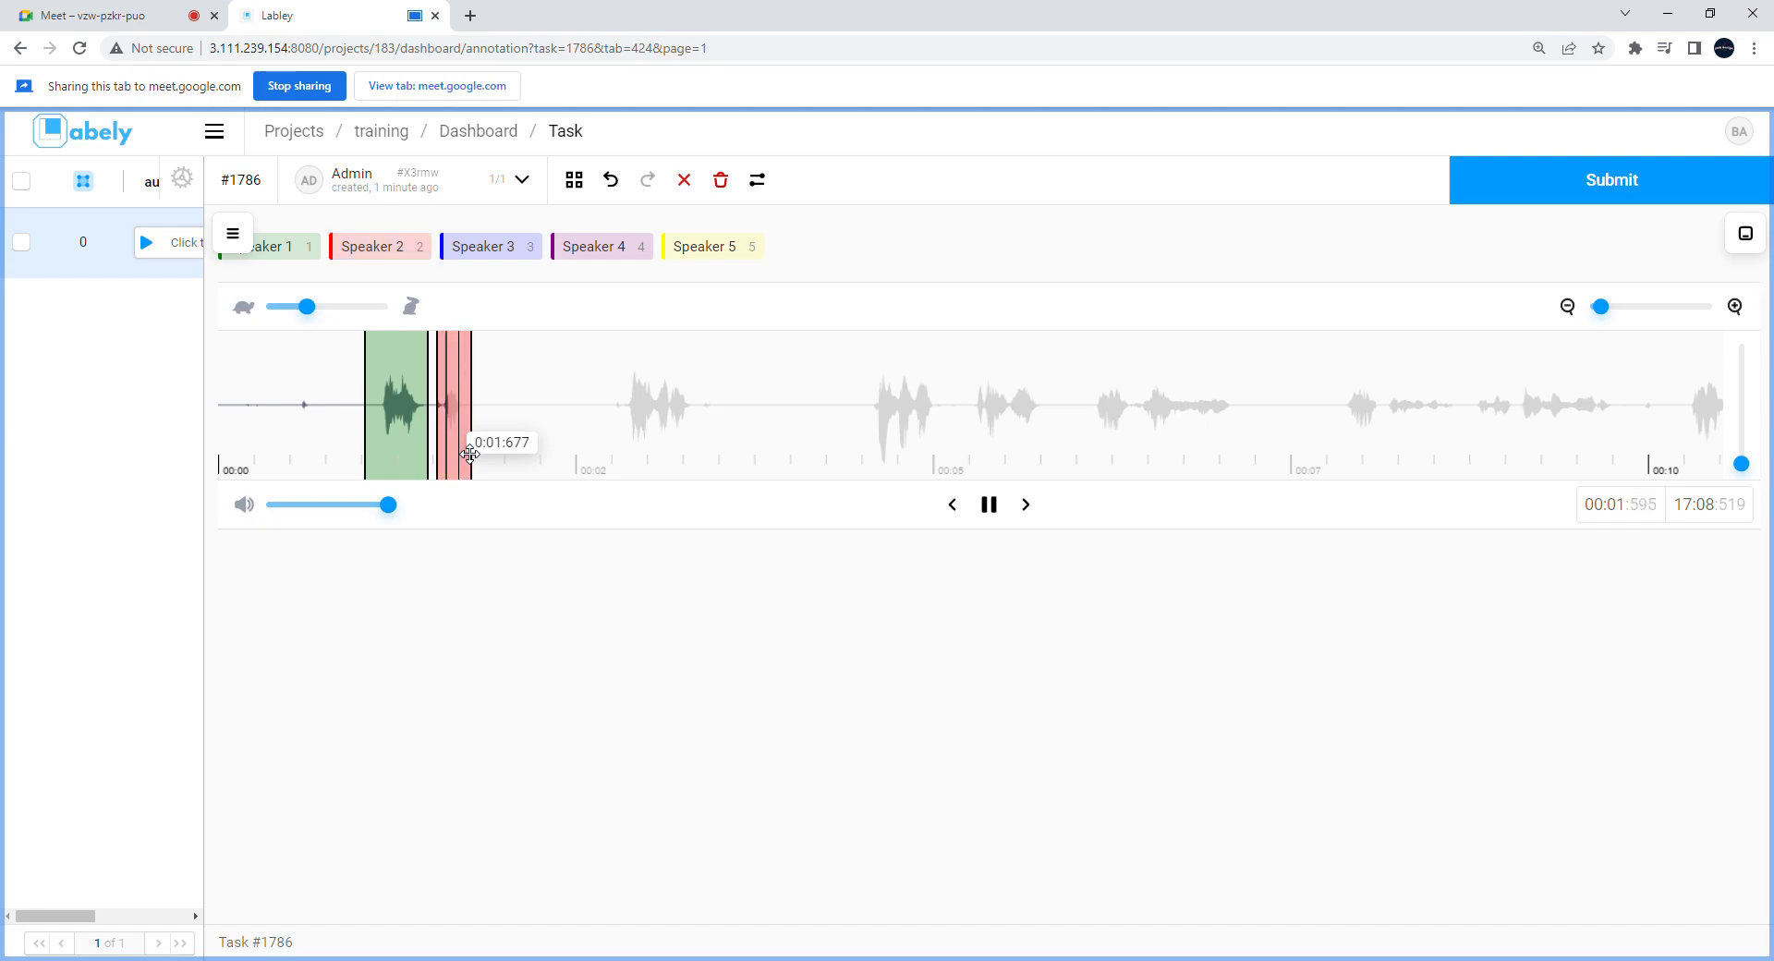
click(990, 508)
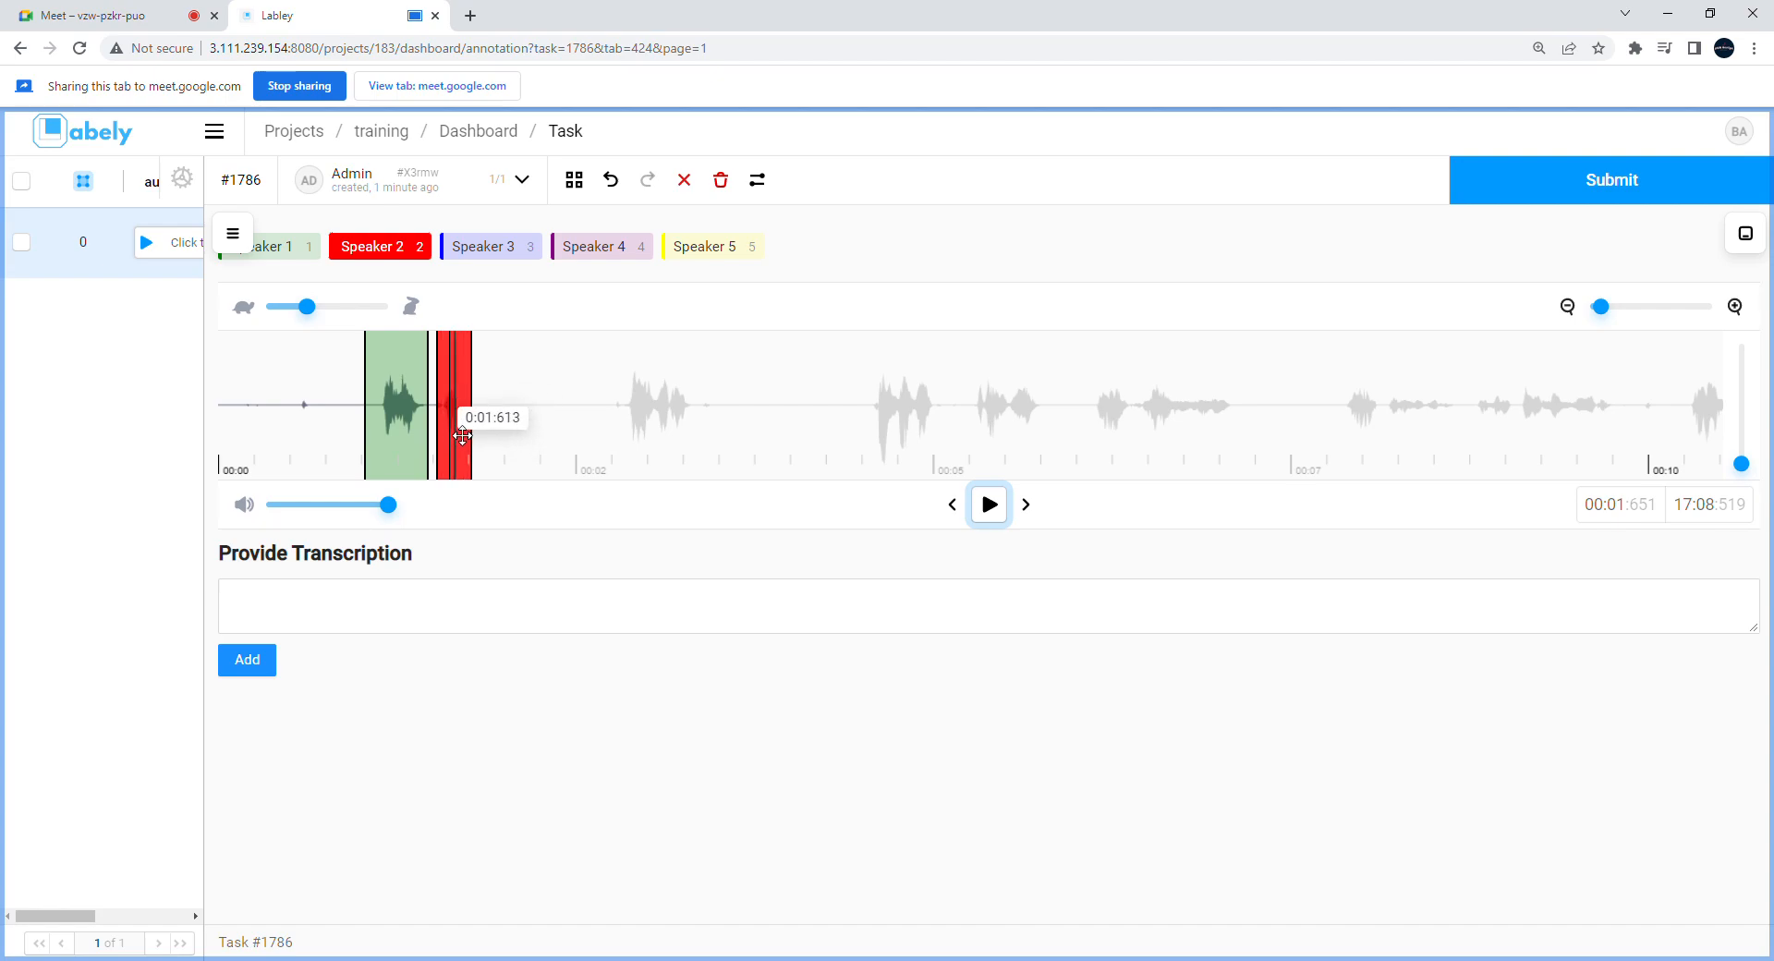
click(366, 615)
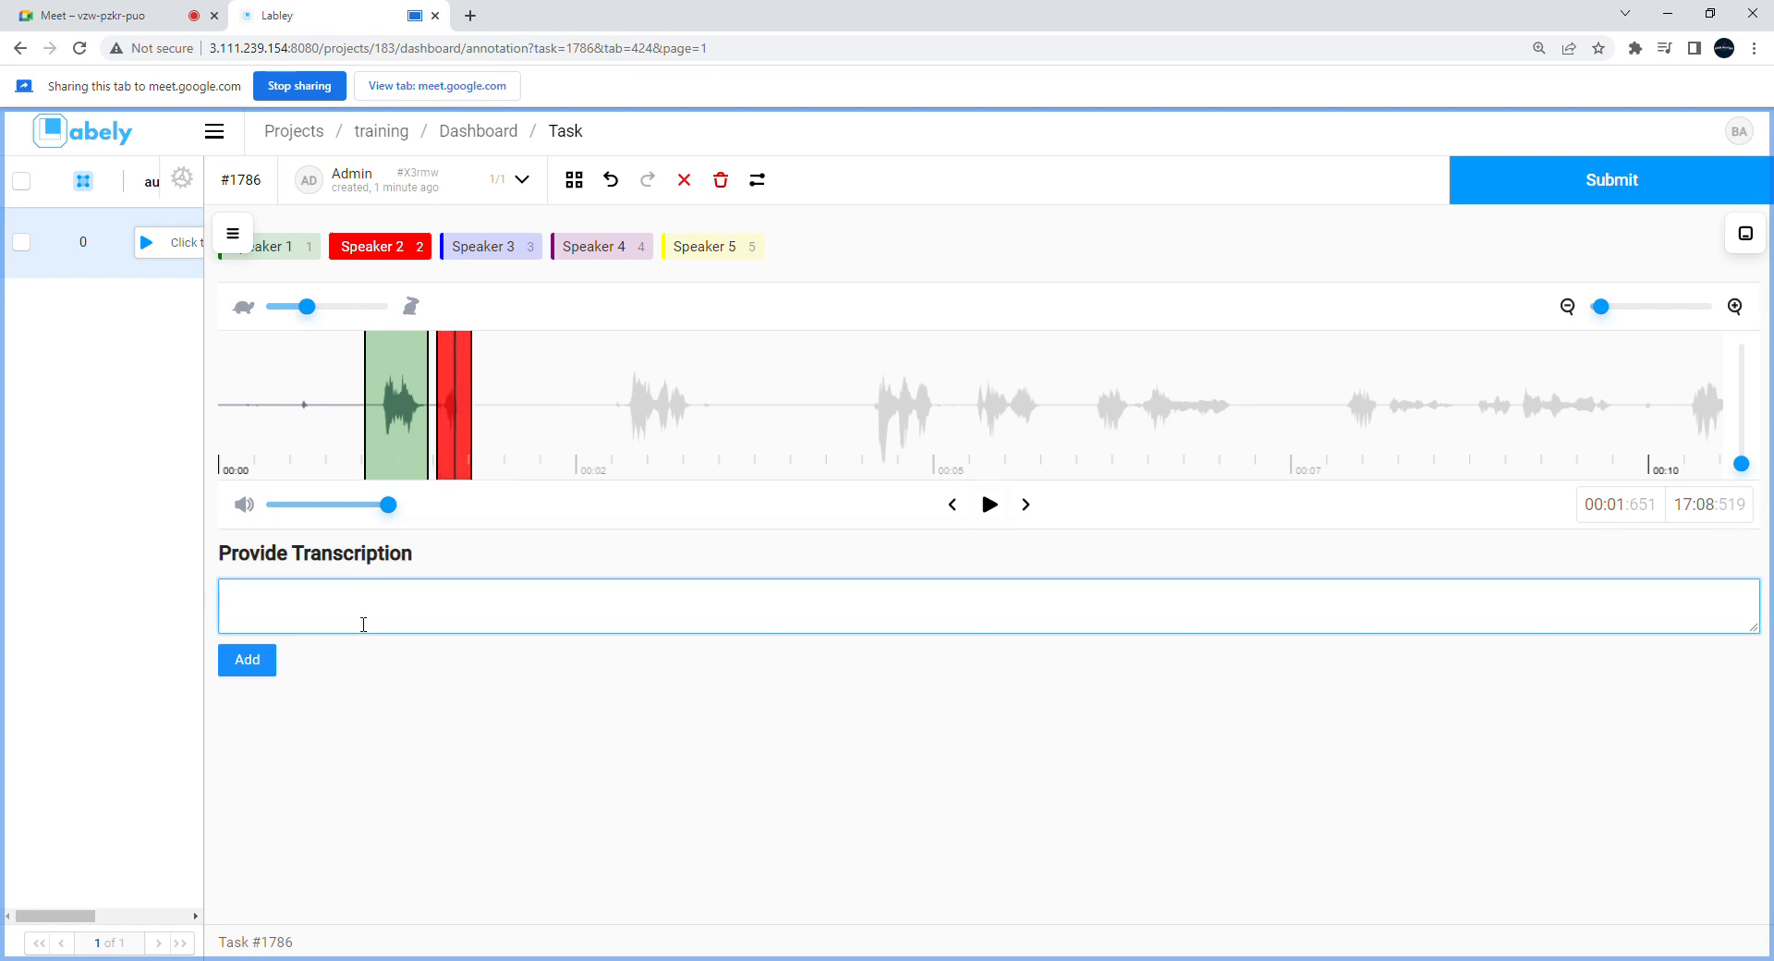
click(249, 662)
Step: Replay the Speaker 1 segment to check it against its transcription, and stop the playback
click(393, 422)
click(392, 423)
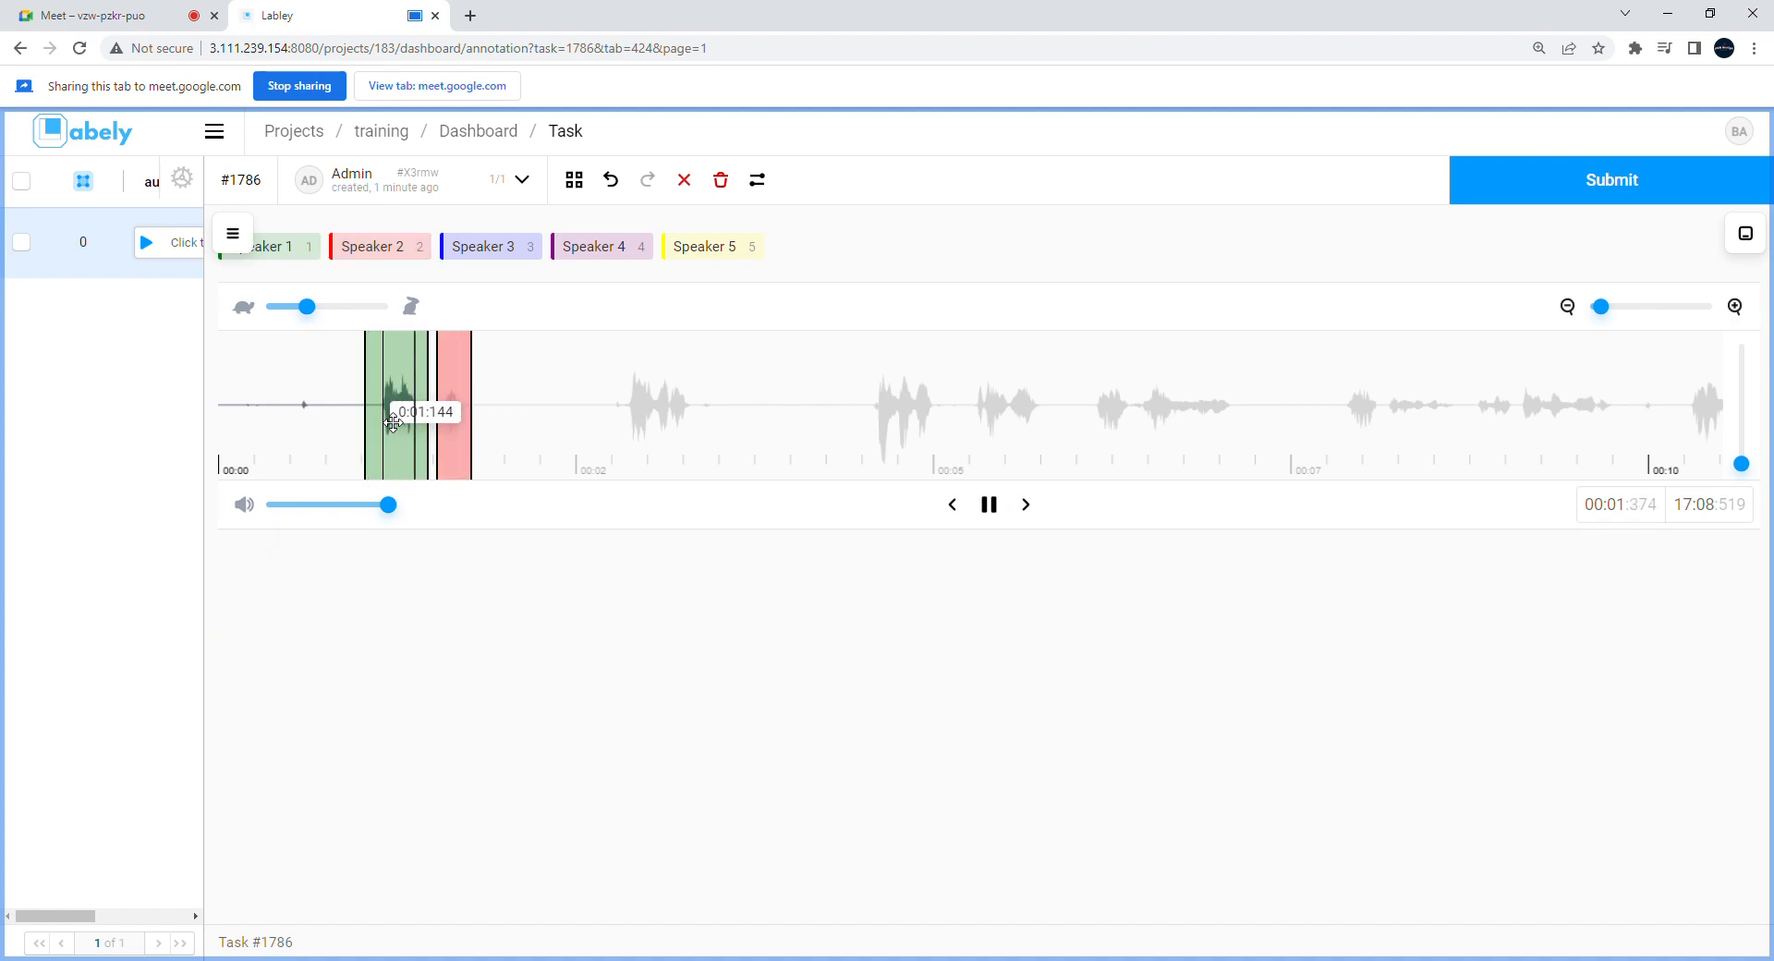
click(410, 454)
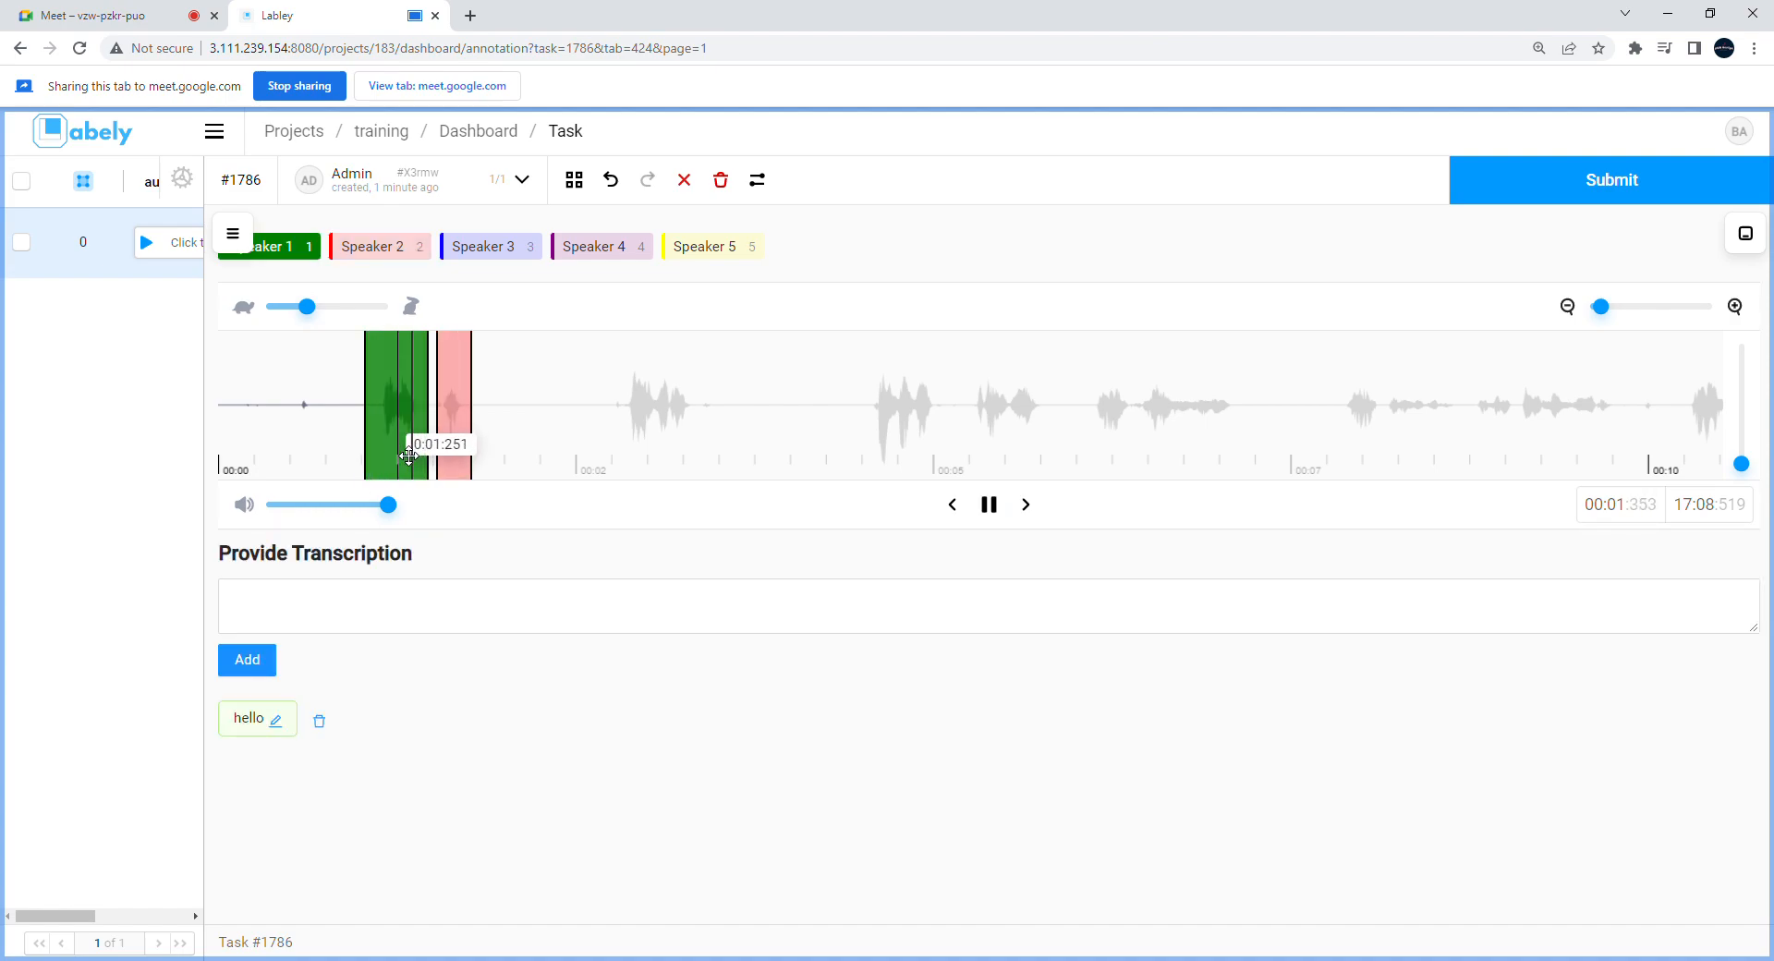
click(988, 505)
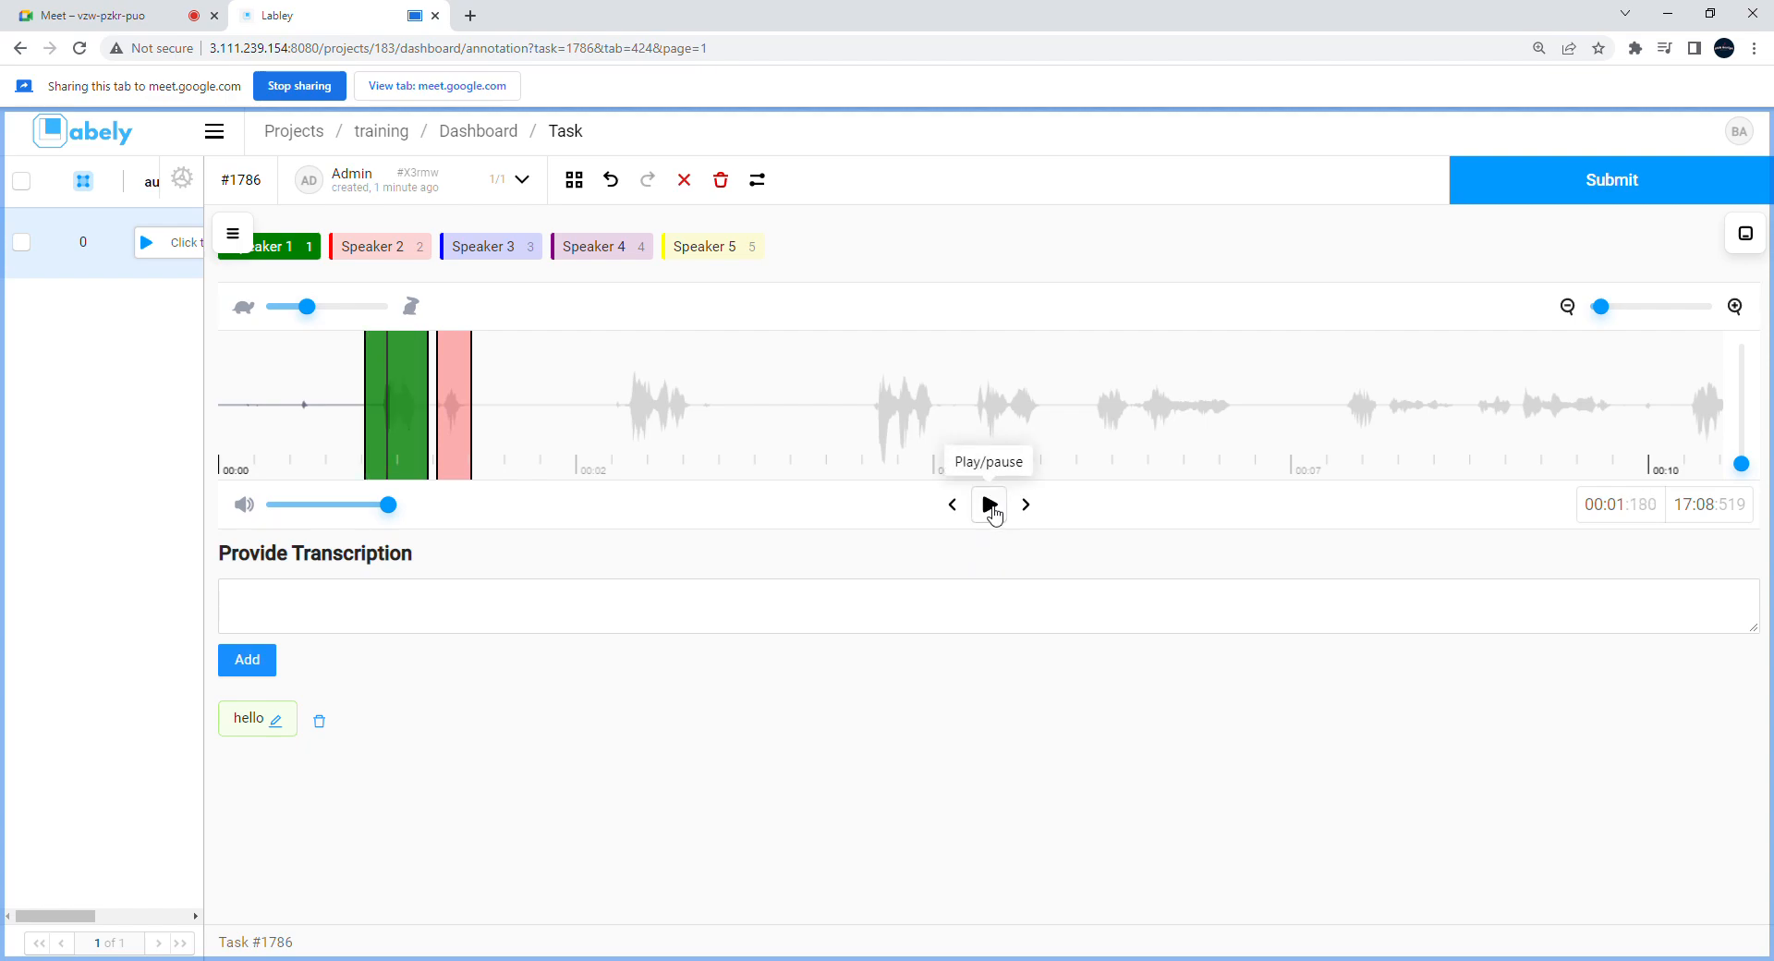
Step: Edit the Speaker 1 transcription to "hello how" and trim it back to "hello"
click(277, 720)
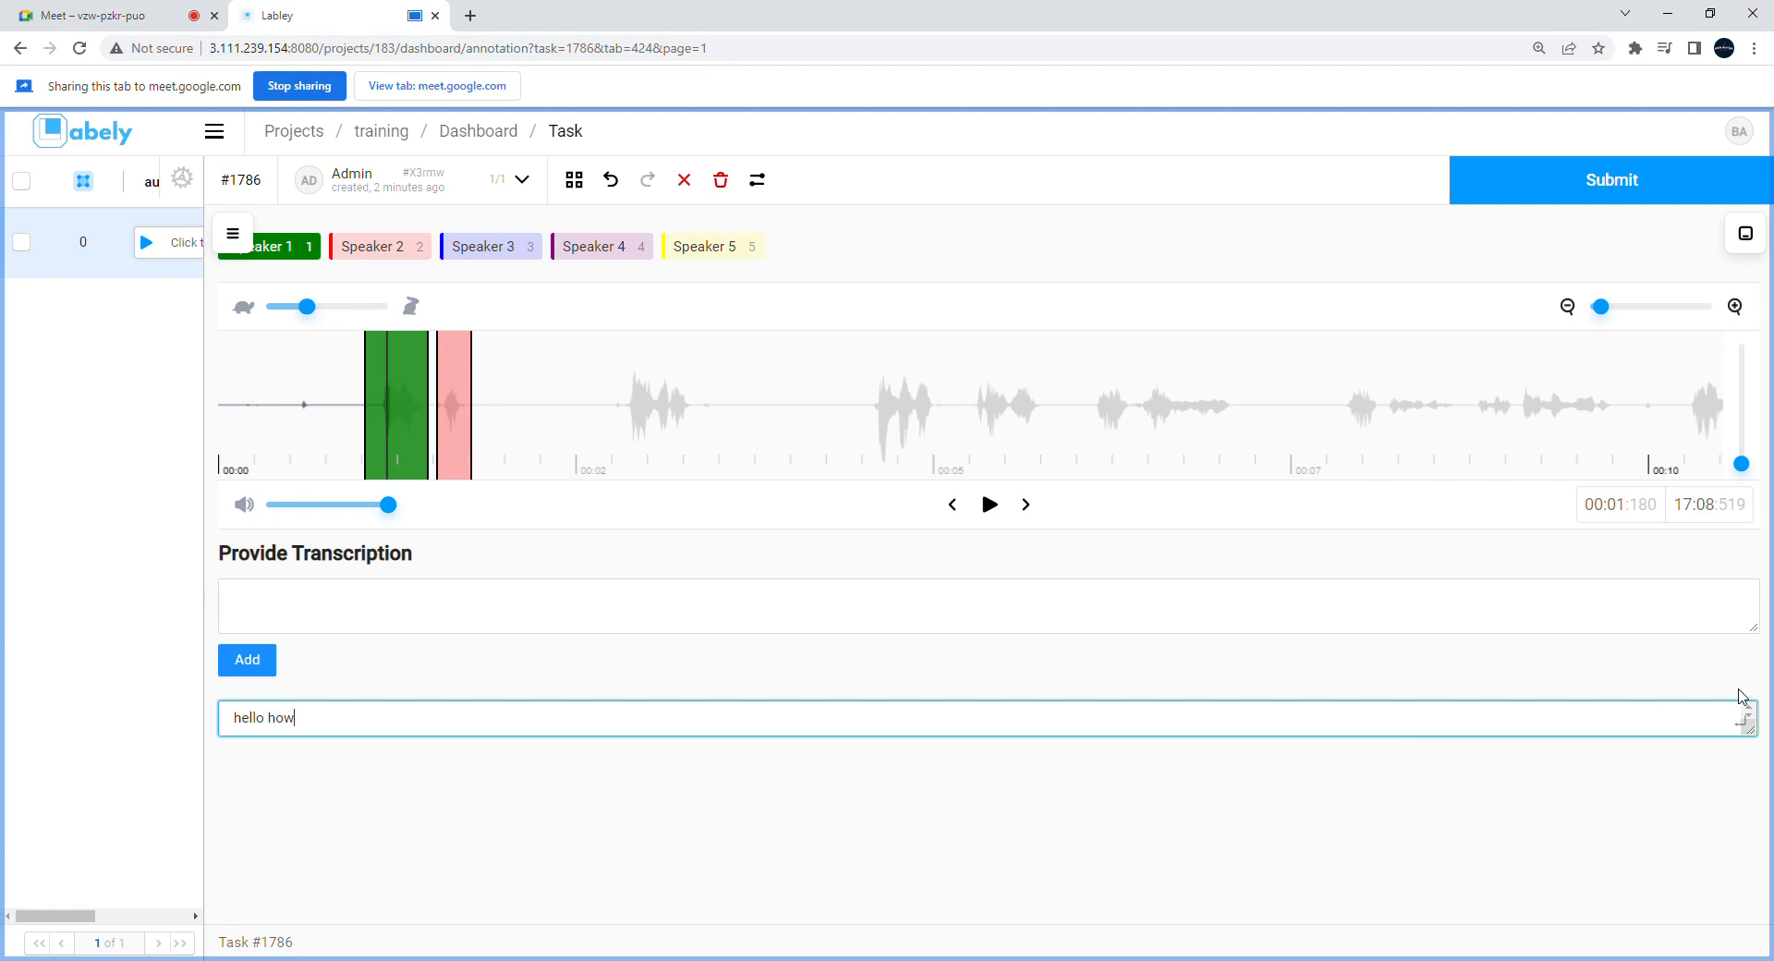
click(1749, 729)
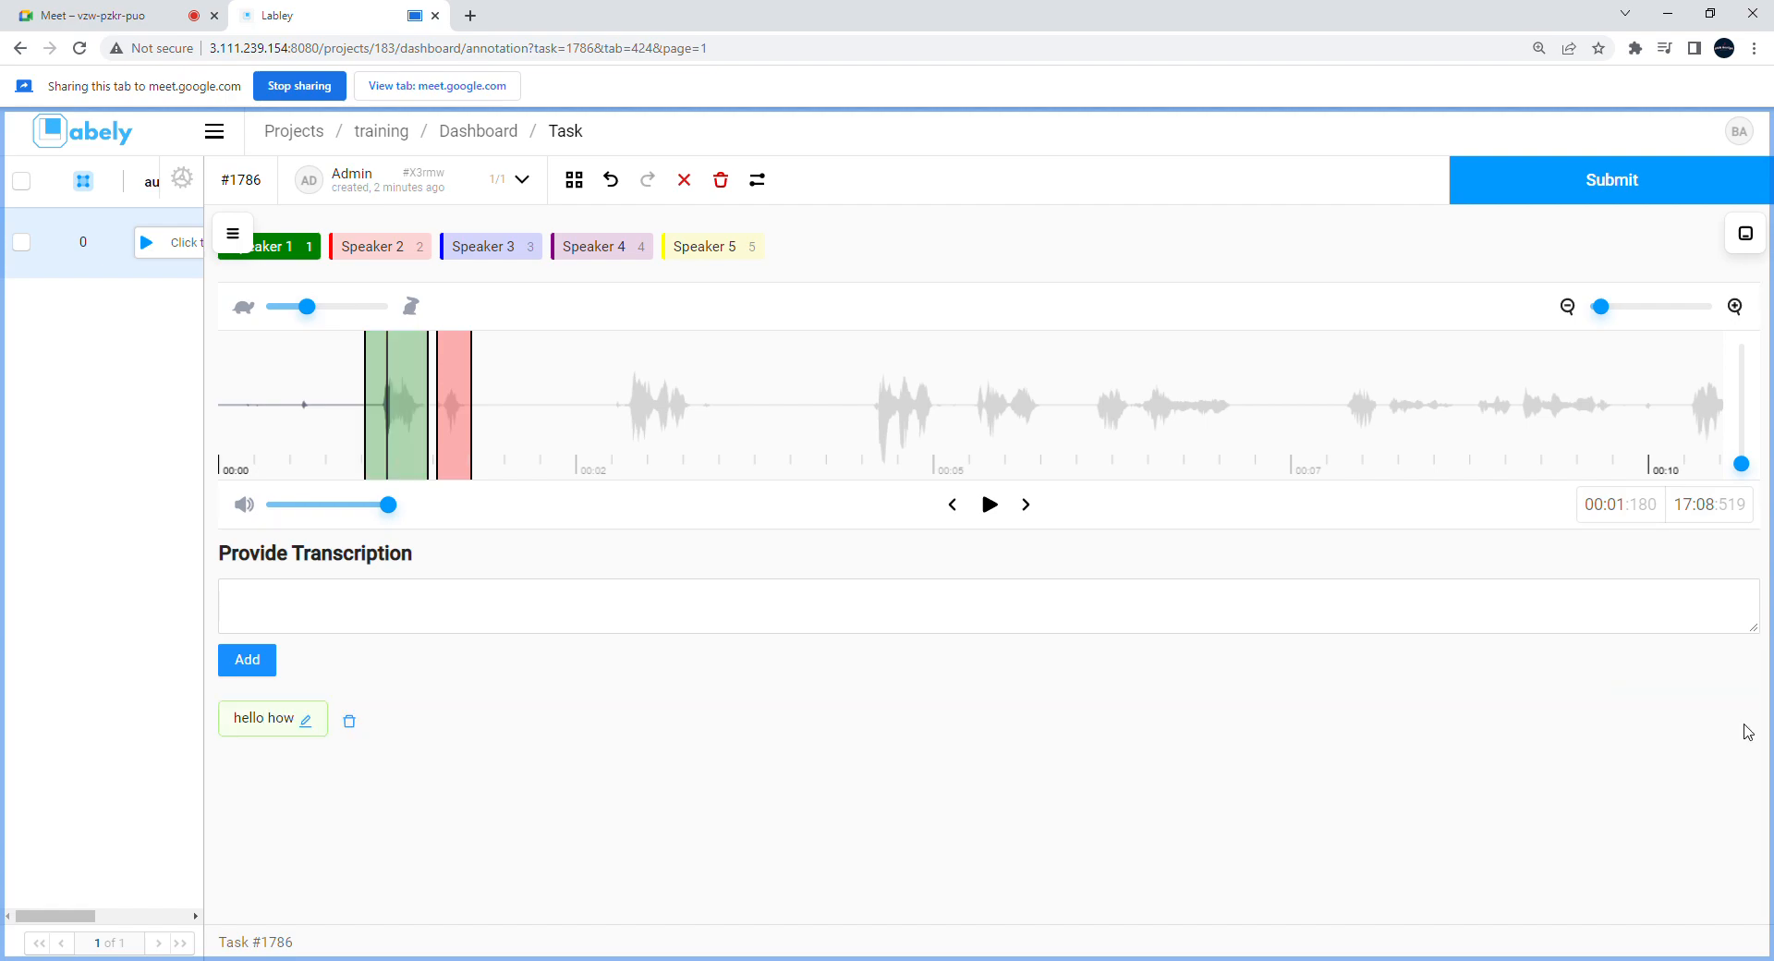
click(306, 721)
drag(309, 724, 278, 734)
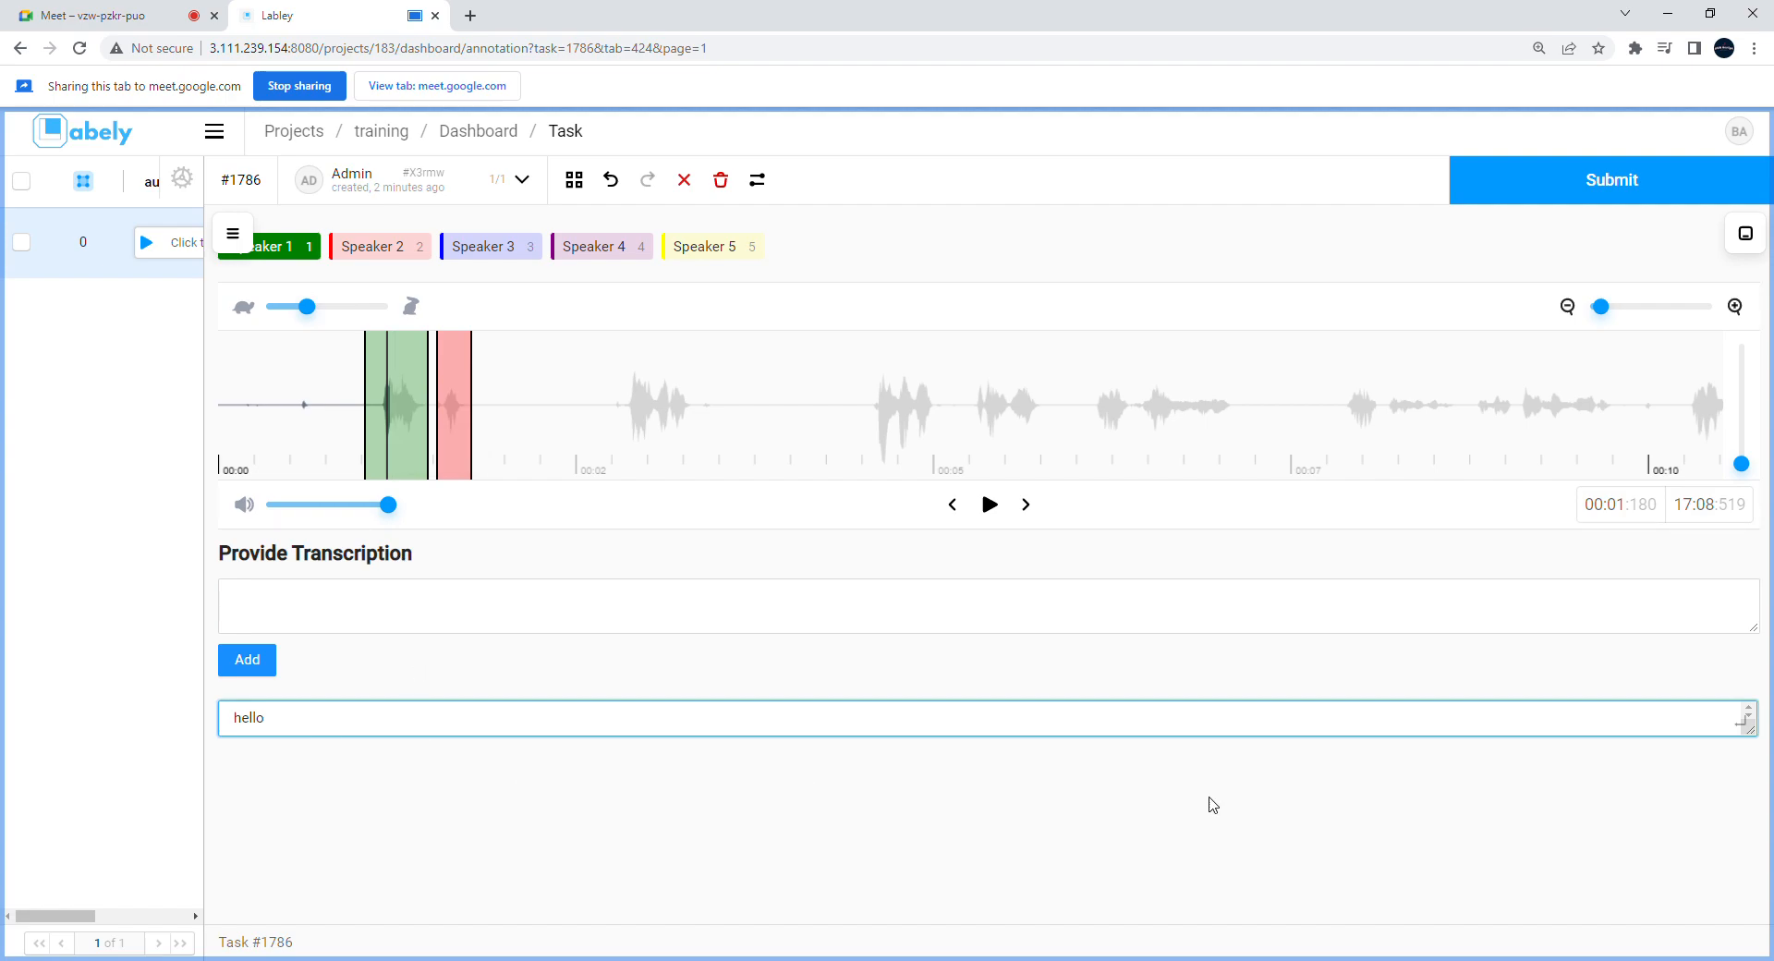
click(1753, 732)
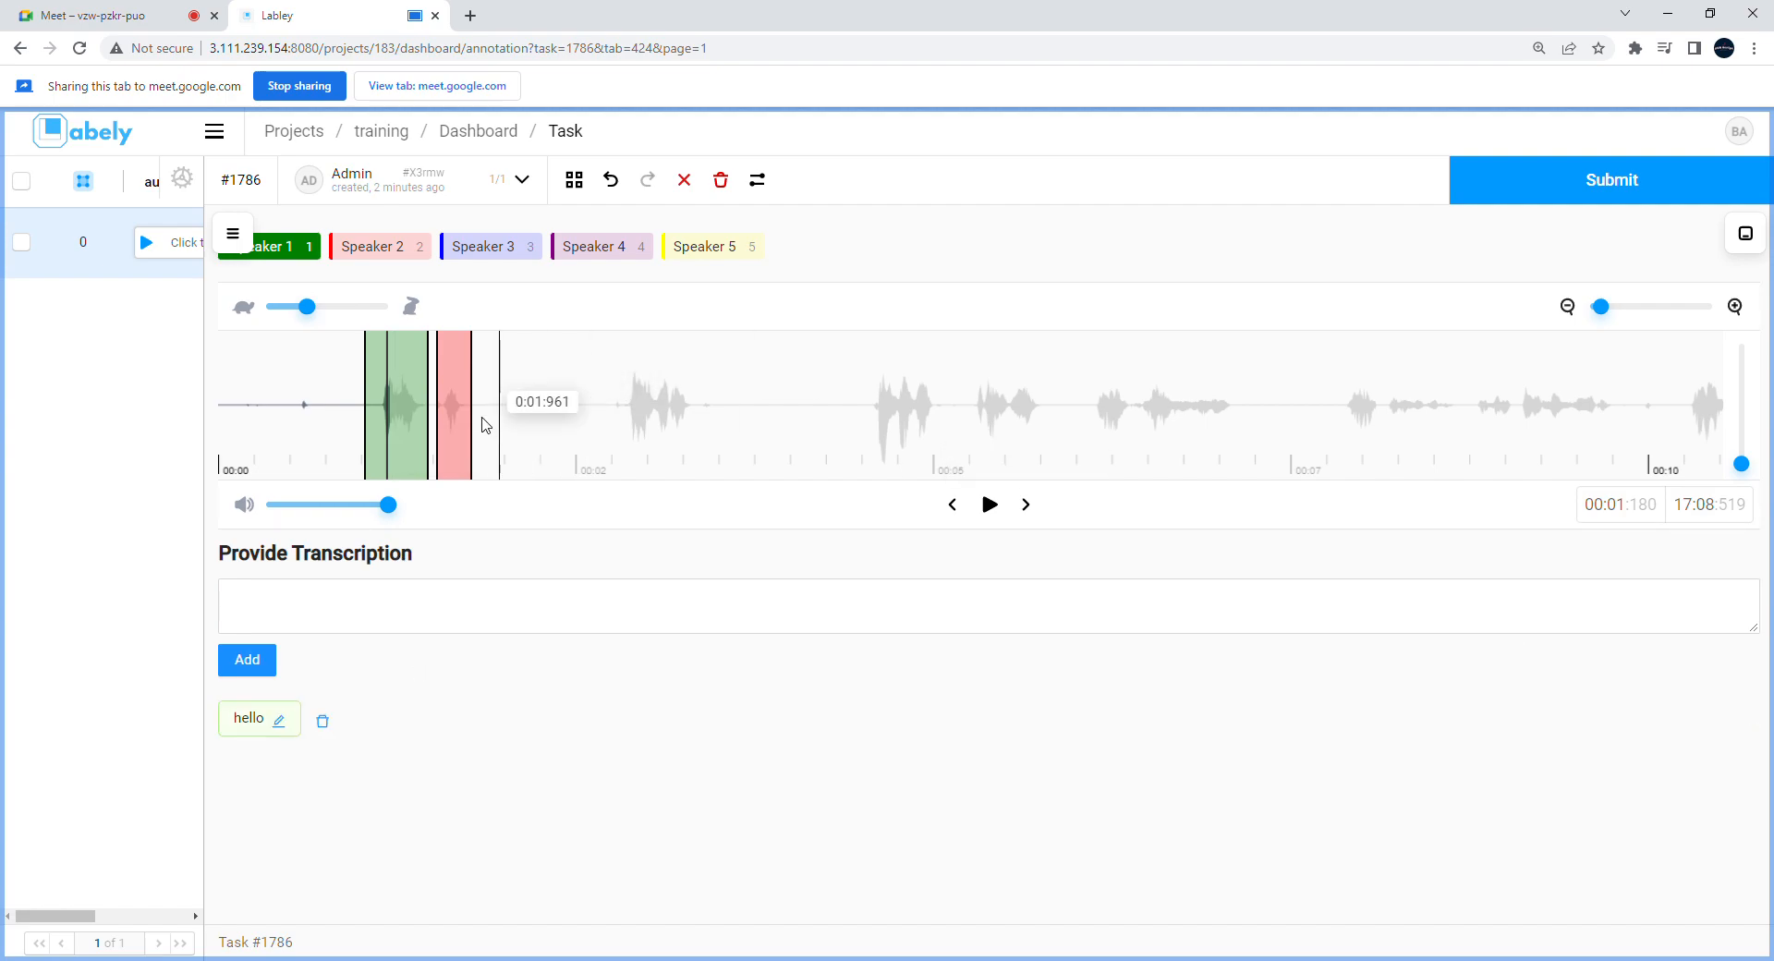
Step: Open the annotation details and select the first Speaker 1 segment to view its label and transcription
click(416, 434)
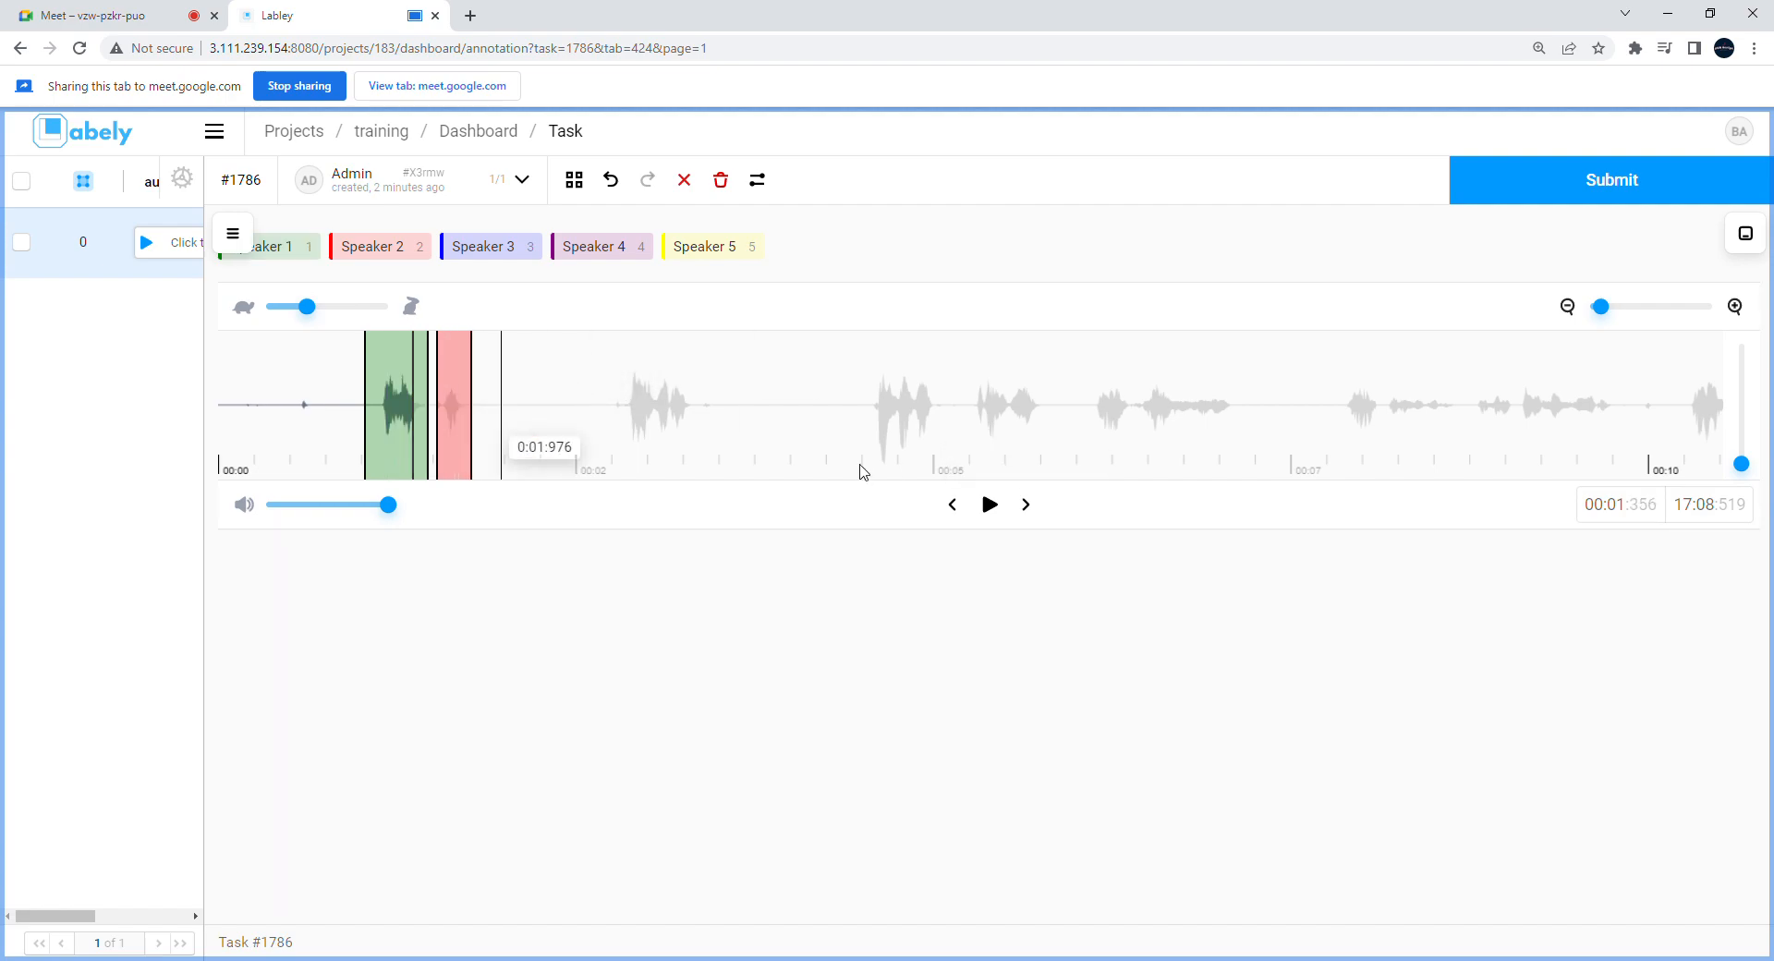
click(1747, 235)
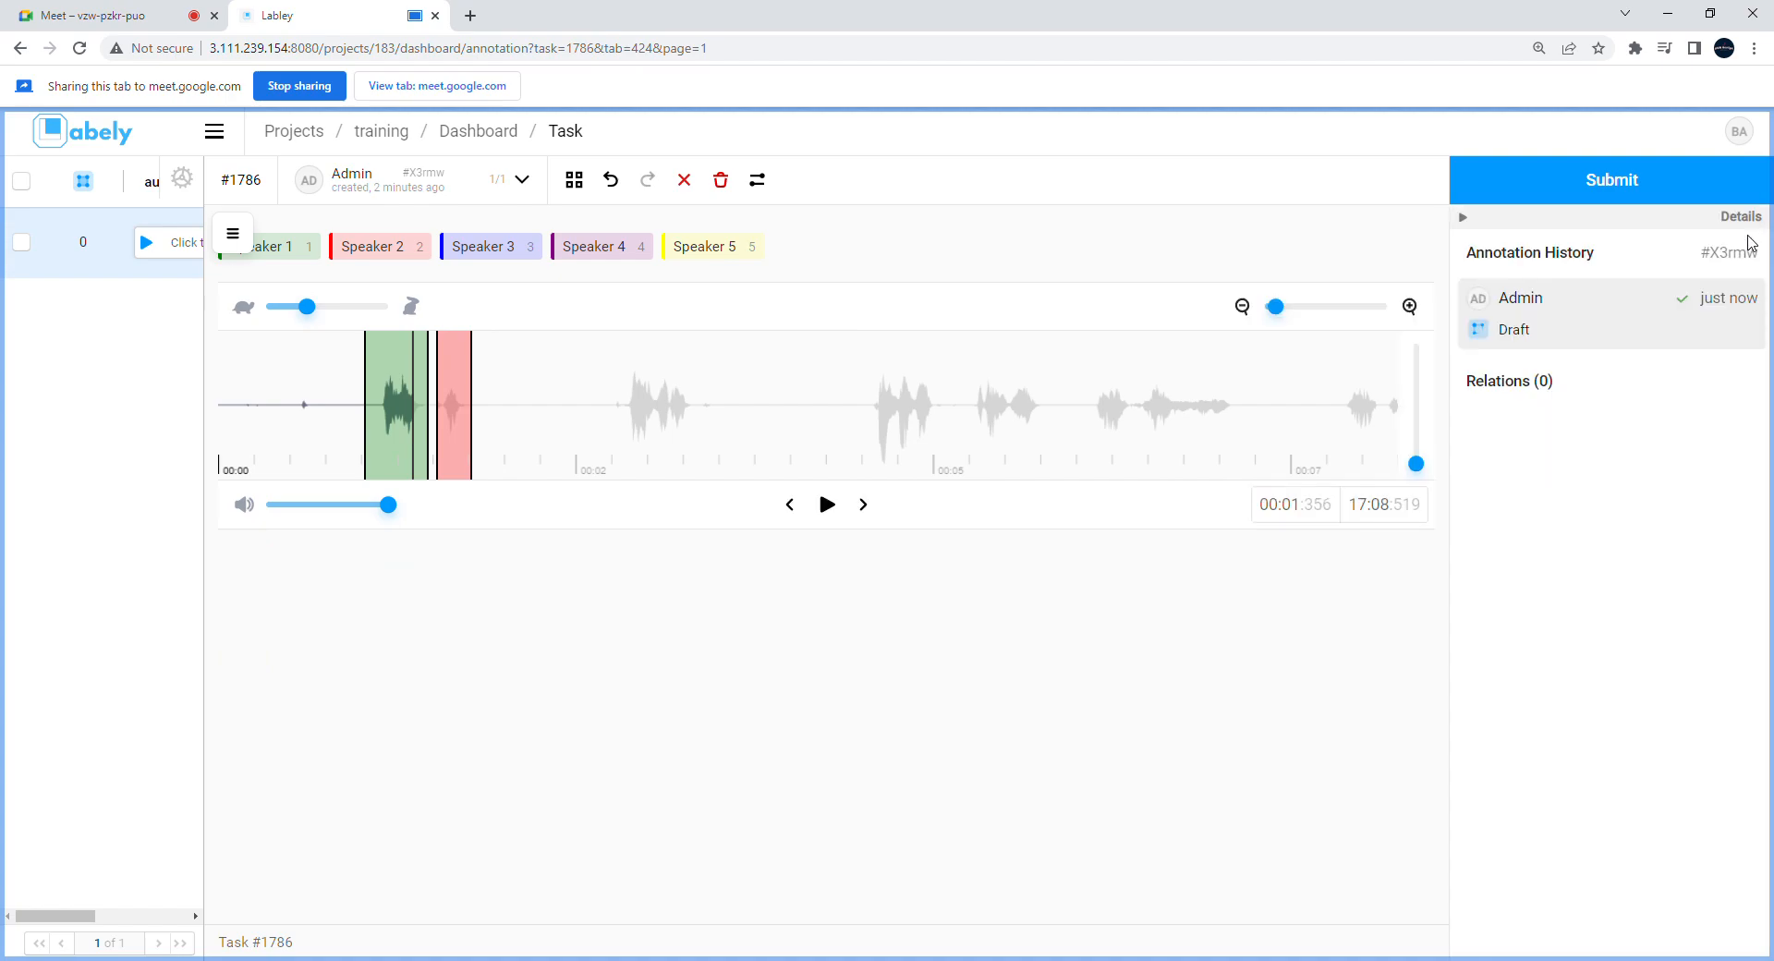
click(411, 416)
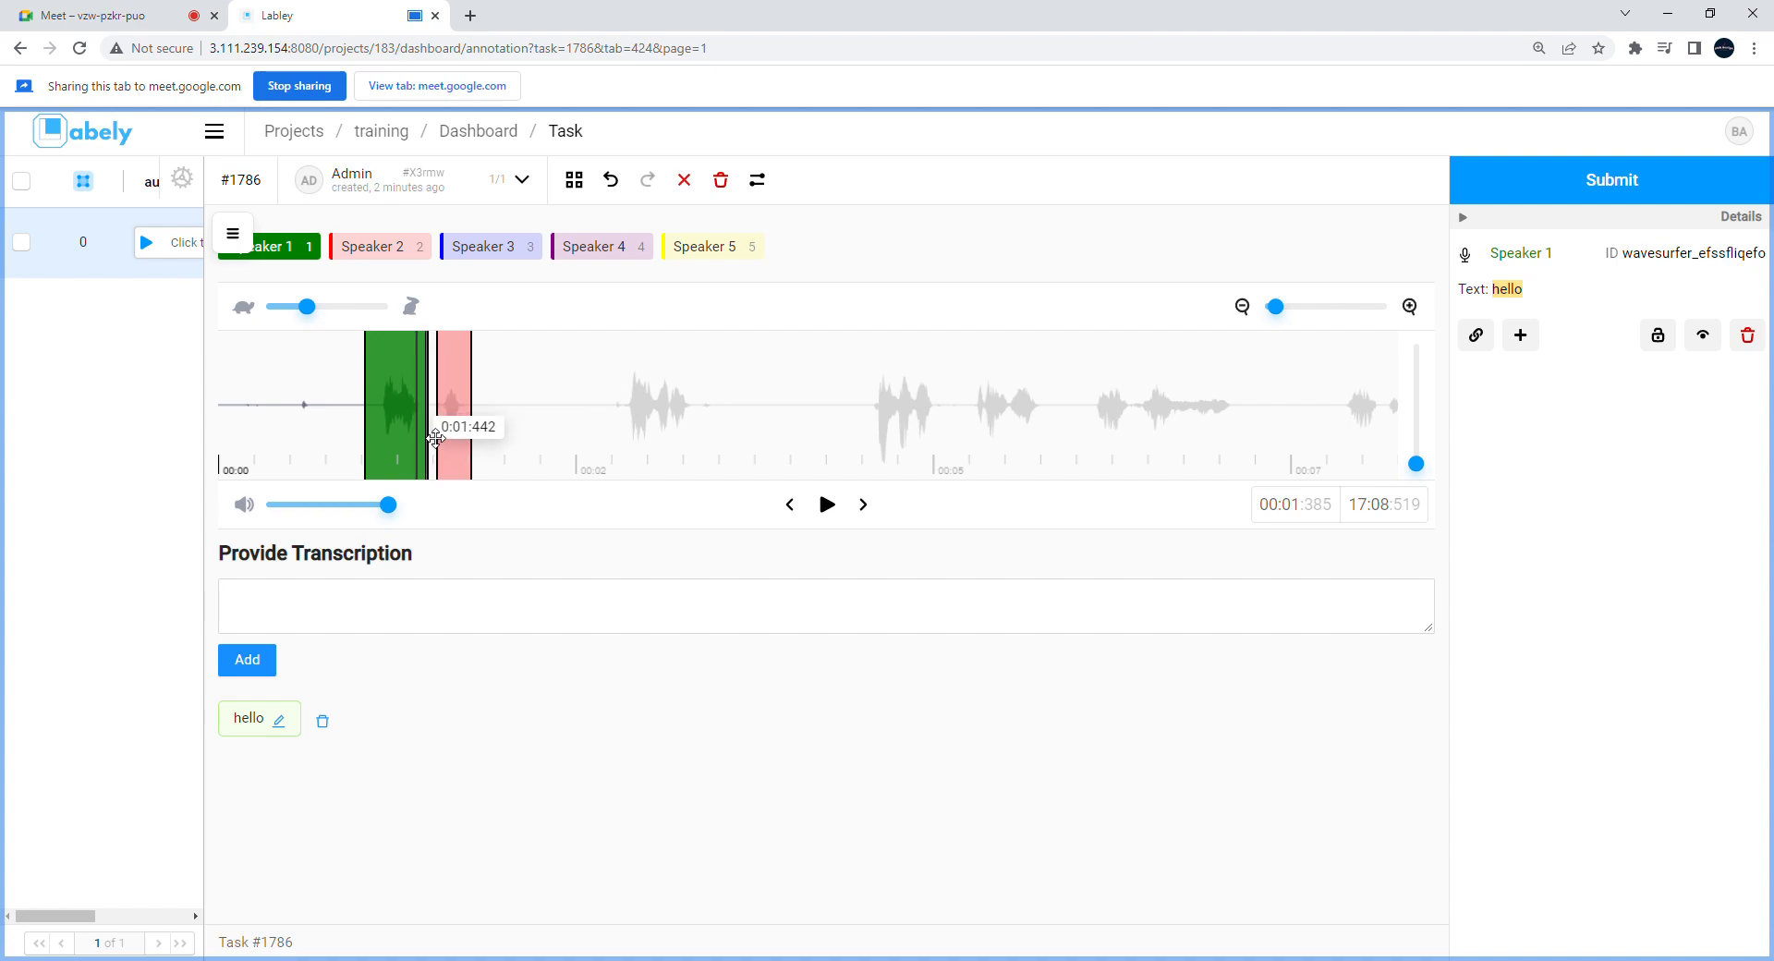
Step: Trim the first Speaker 1 segment to the edges of its utterance, from about 1.1 to 1.4 seconds
mouse_move(437, 451)
mouse_down()
mouse_move(379, 451)
mouse_move(404, 451)
mouse_up()
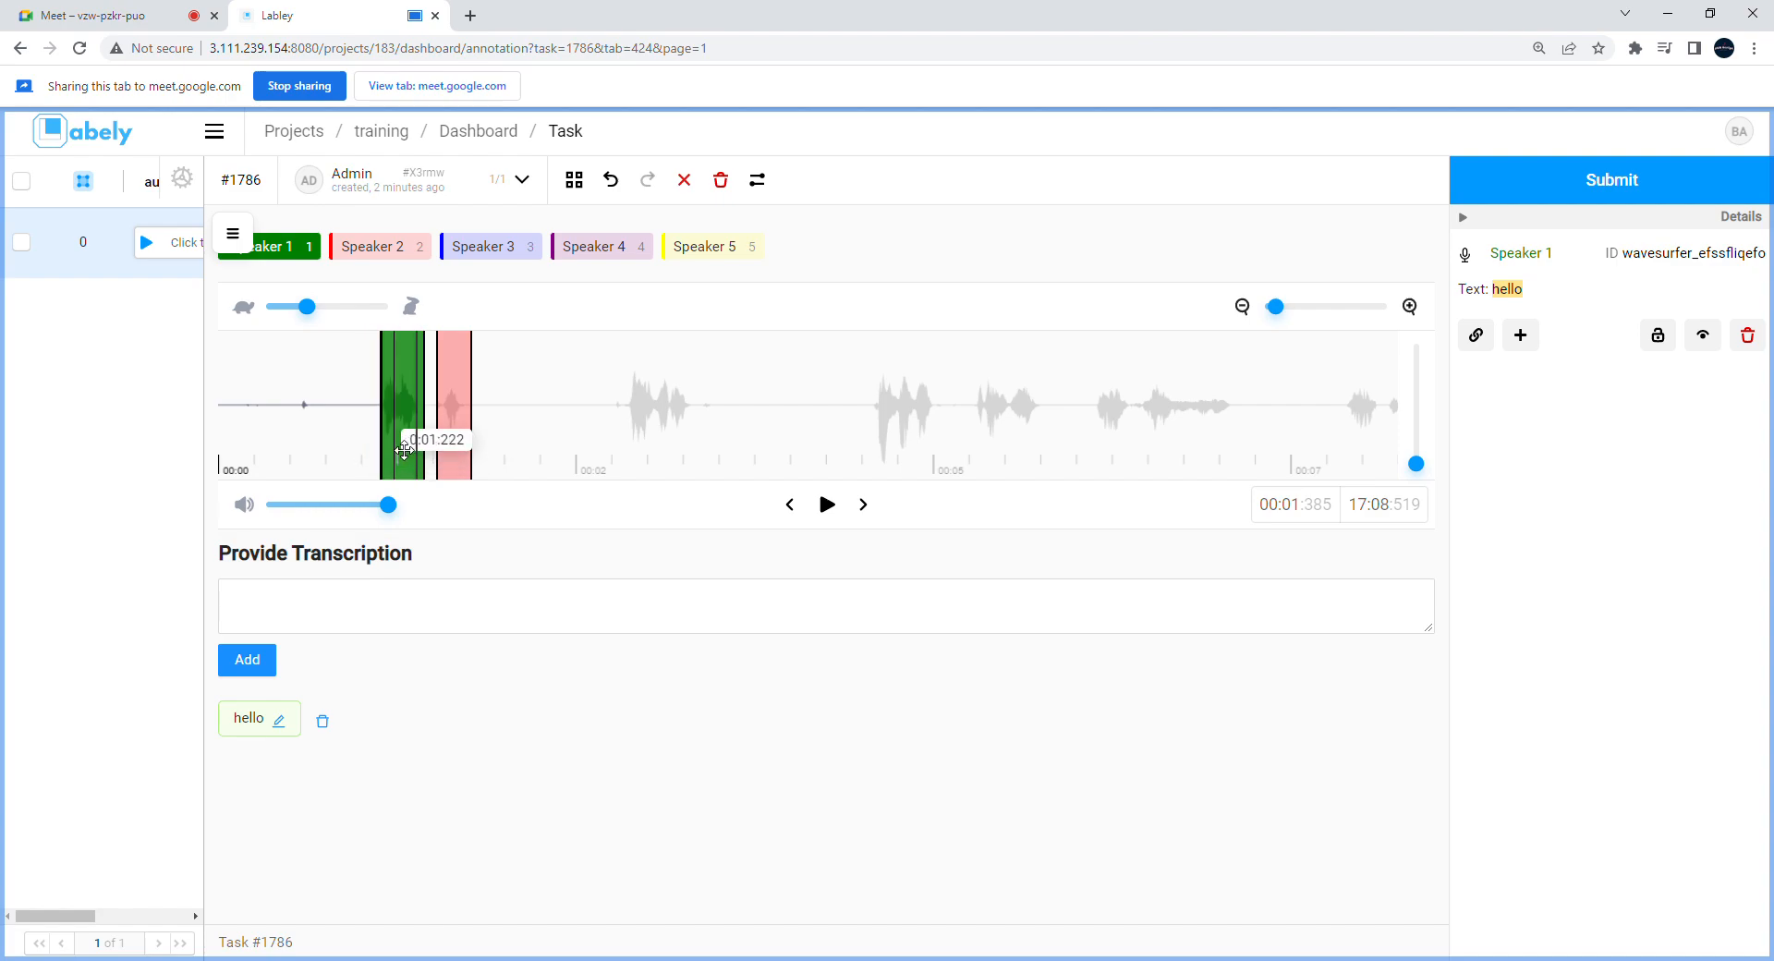
click(409, 462)
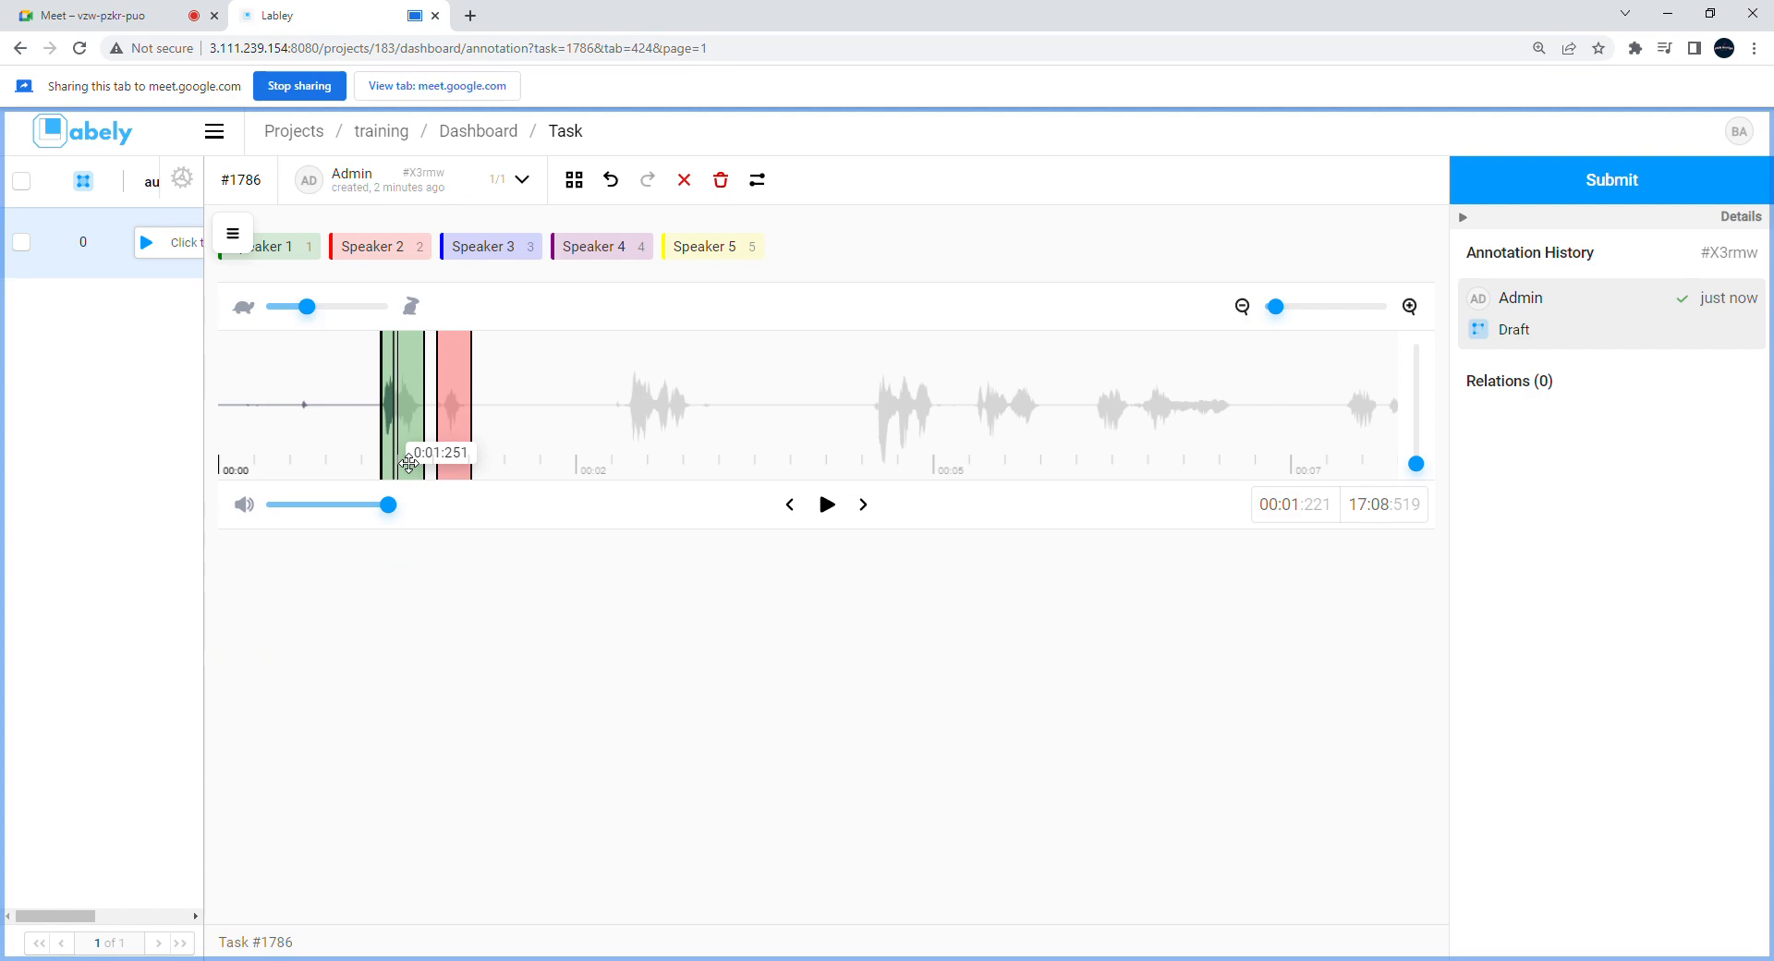
click(409, 463)
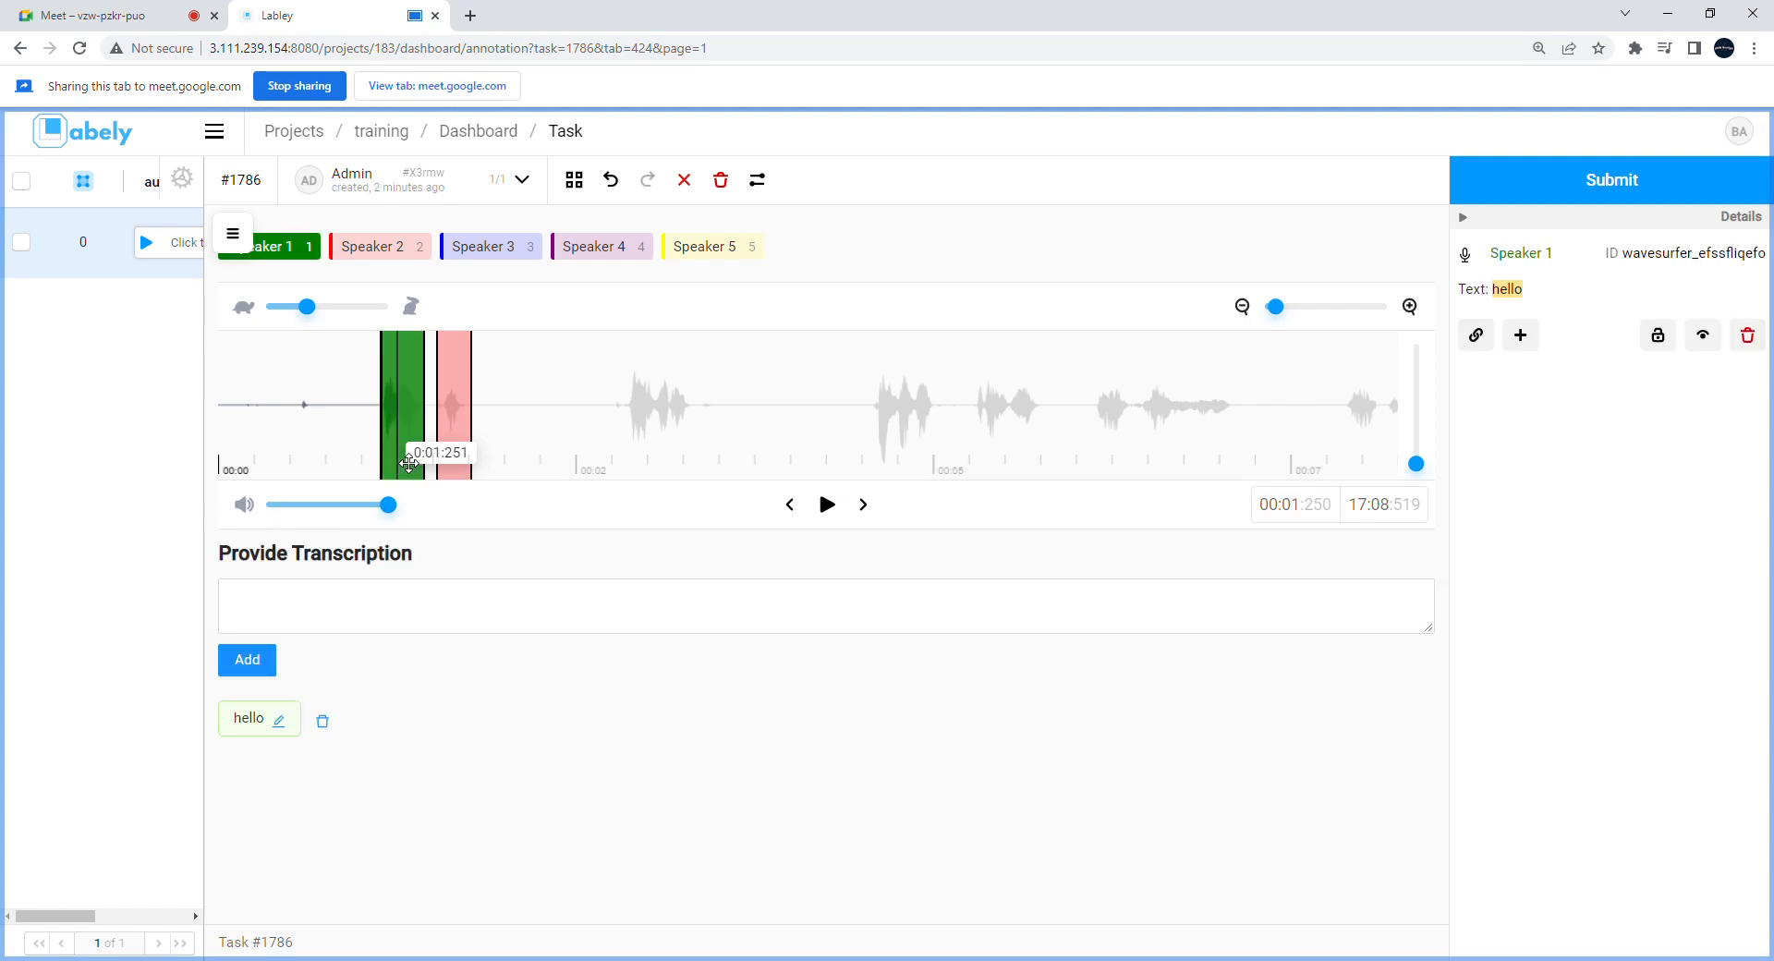
click(415, 468)
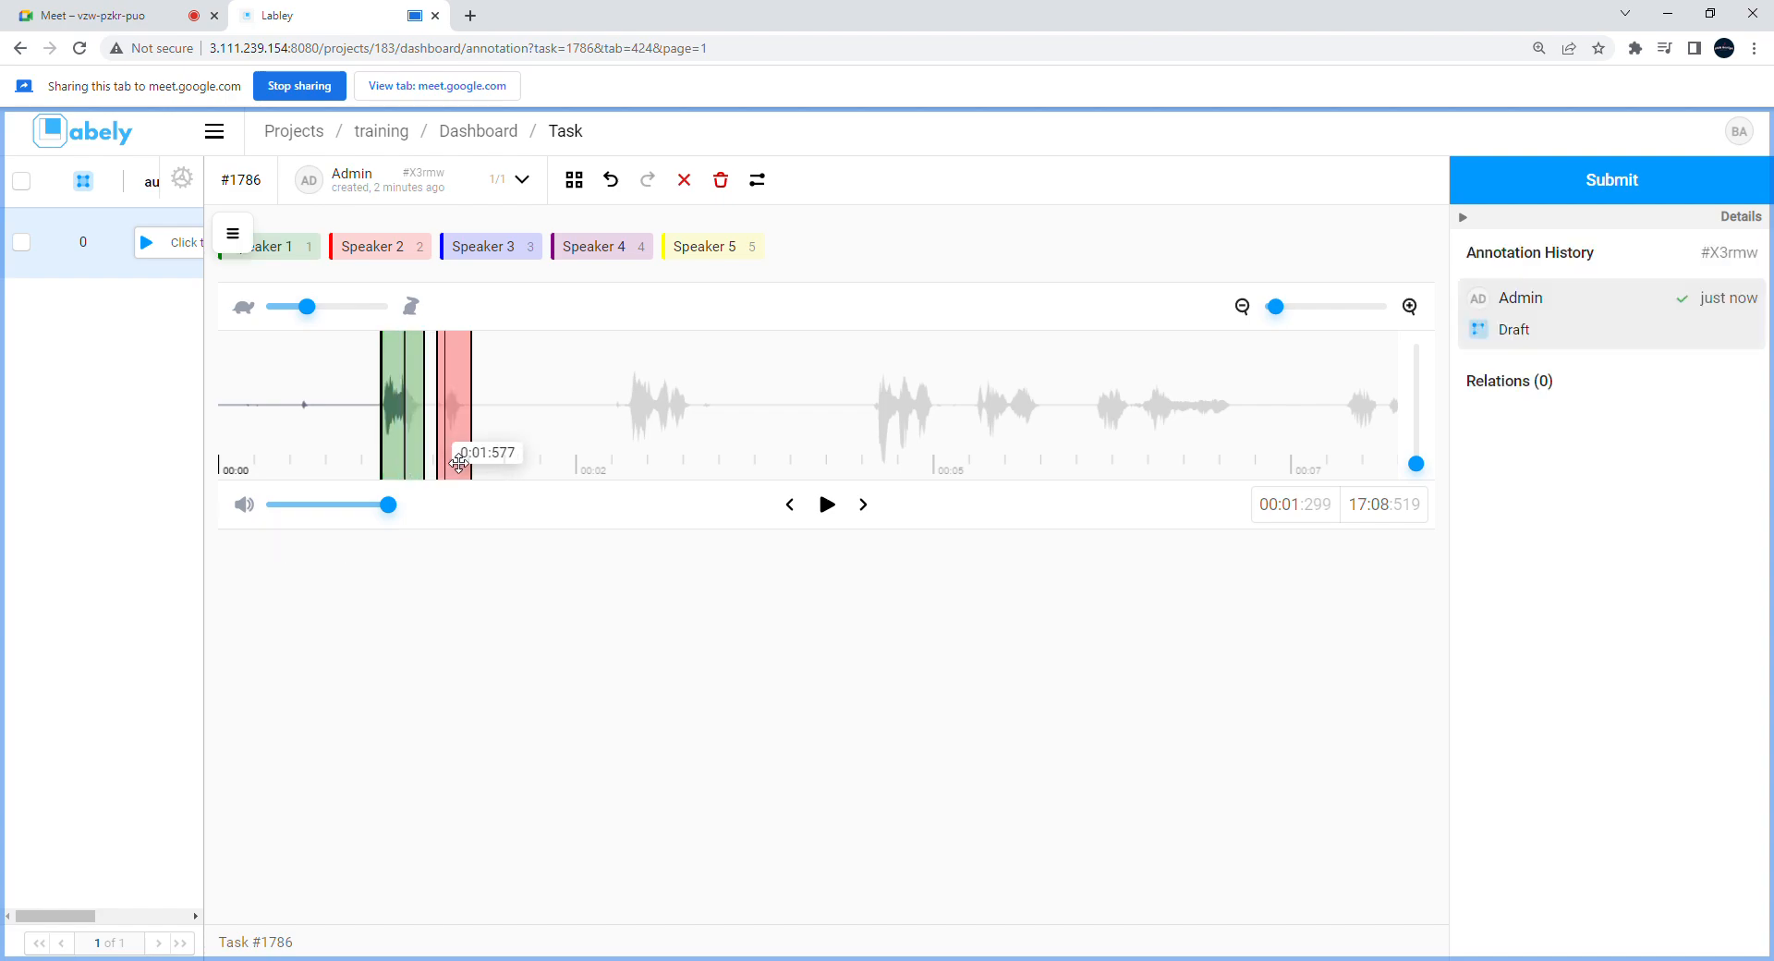
Step: View the Speaker 2 segment's details and play the following utterance from about 2.5 seconds
click(460, 455)
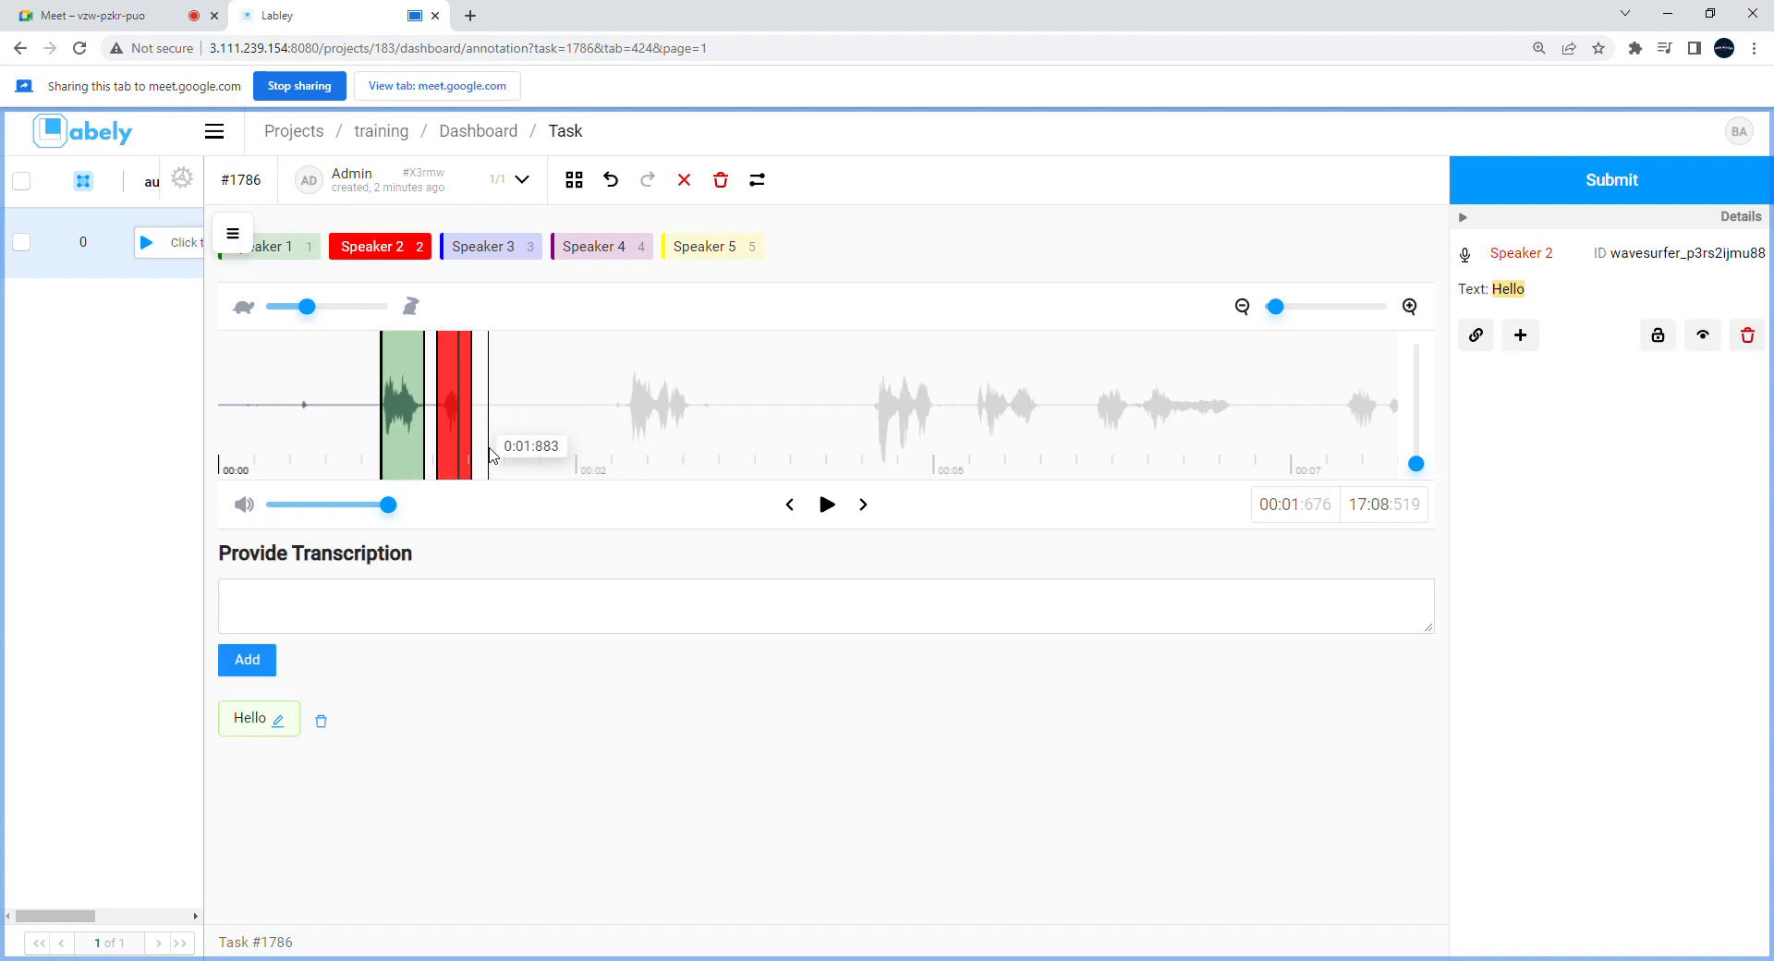
click(574, 425)
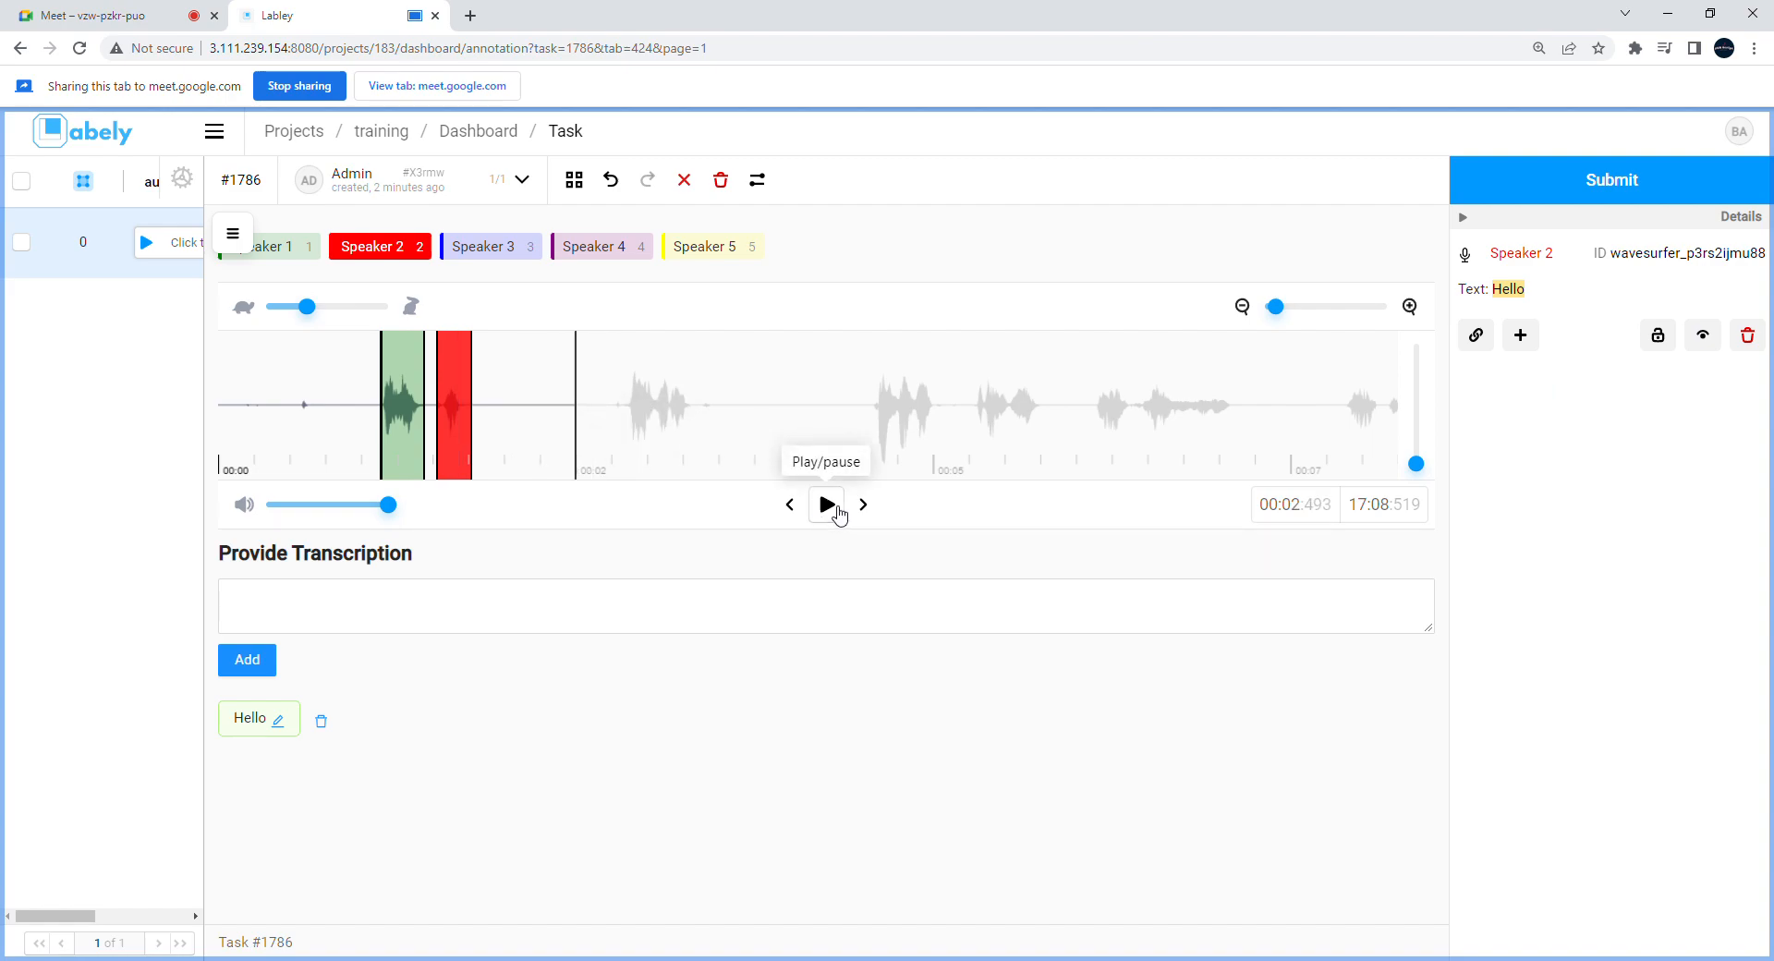
click(839, 516)
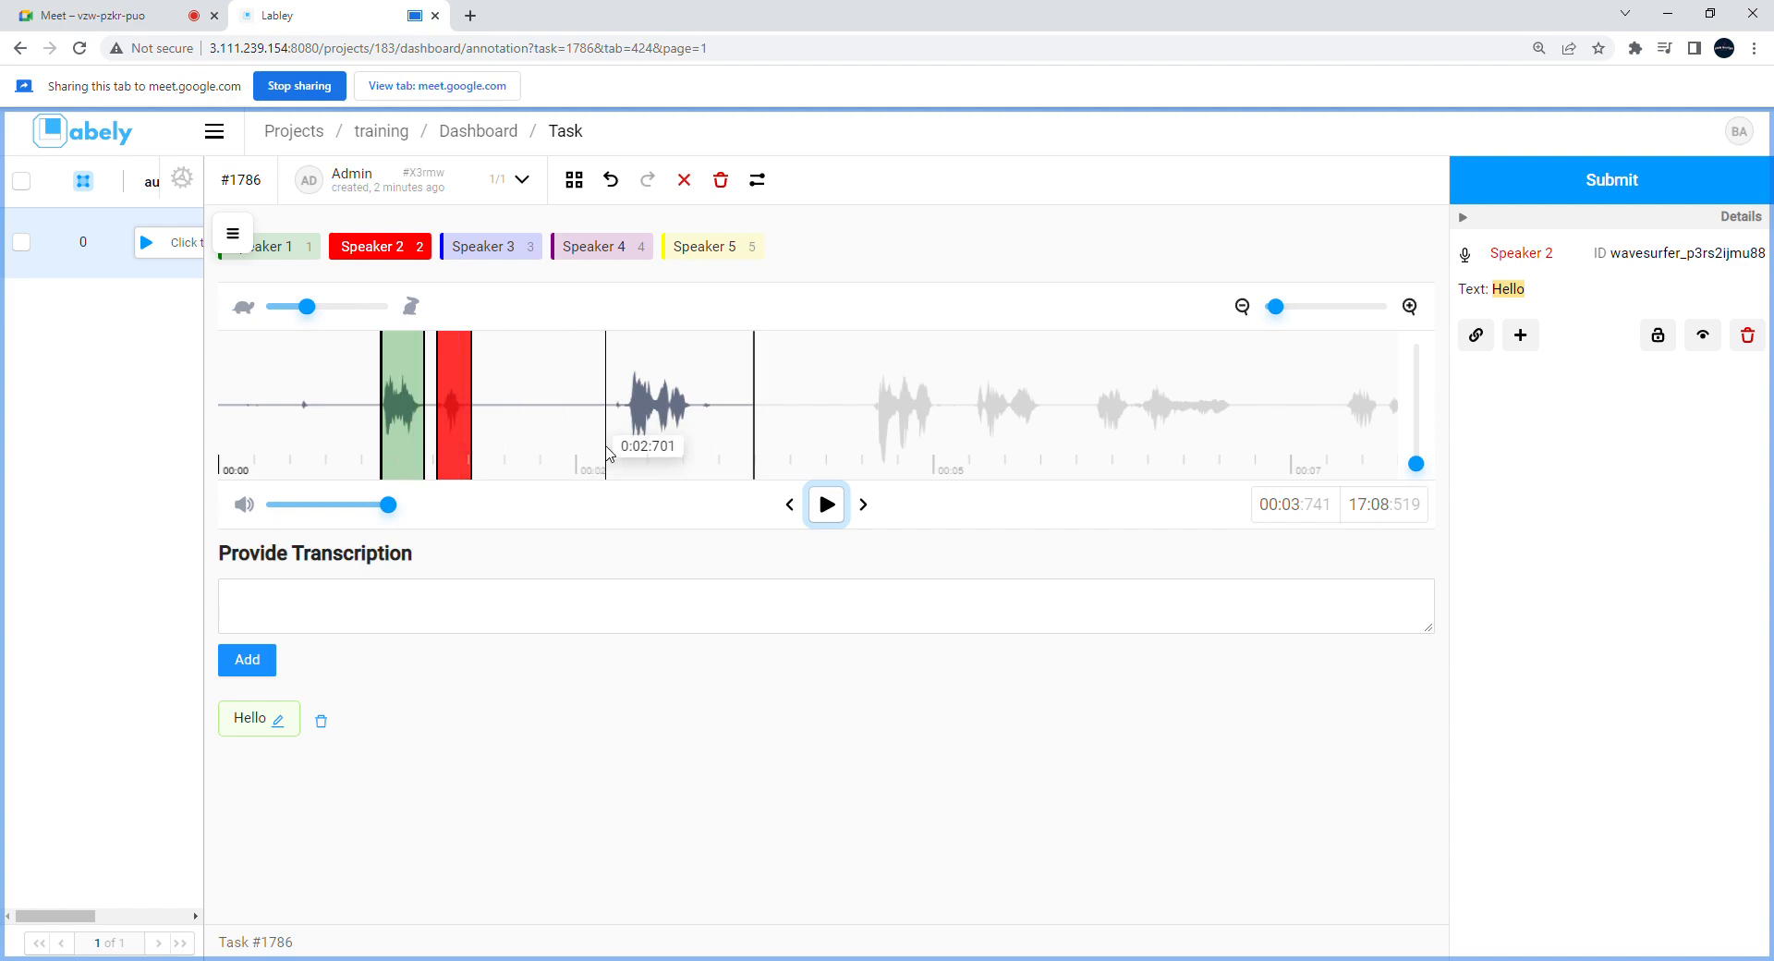
Step: Mark the third utterance as a Speaker 1 segment from about 2.8 to 3.4 seconds and add a transcription greeting the person by name
click(454, 427)
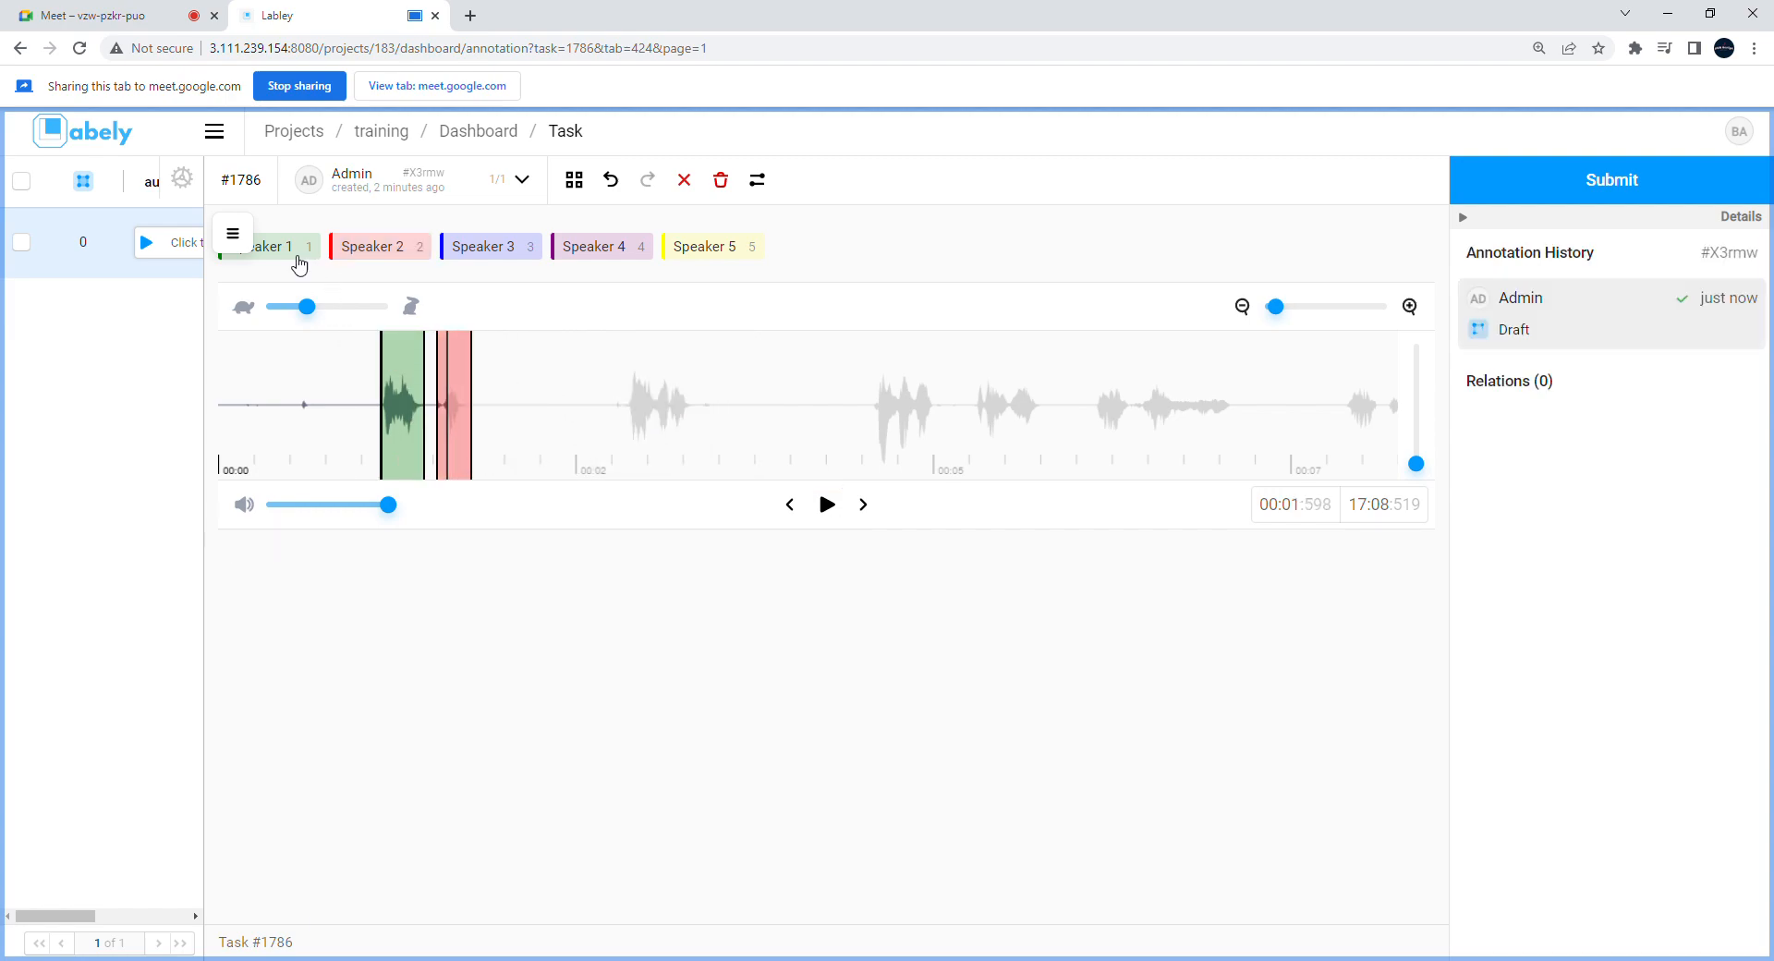
drag(615, 430, 707, 430)
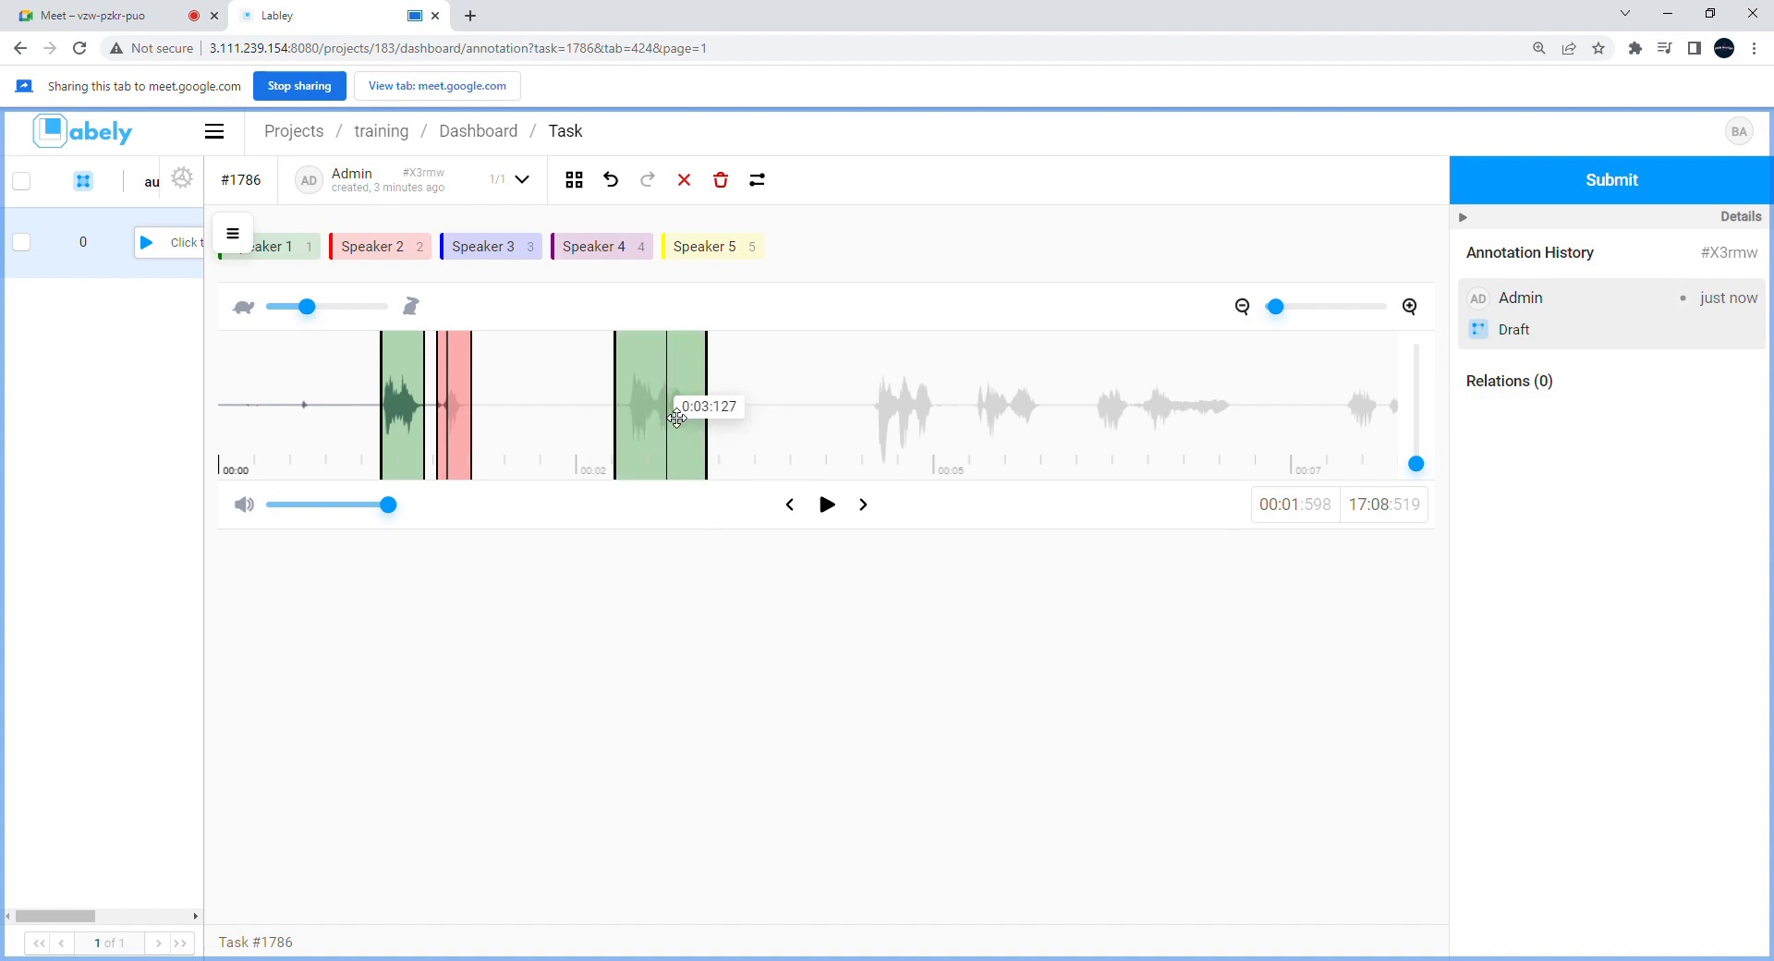
click(677, 418)
click(370, 592)
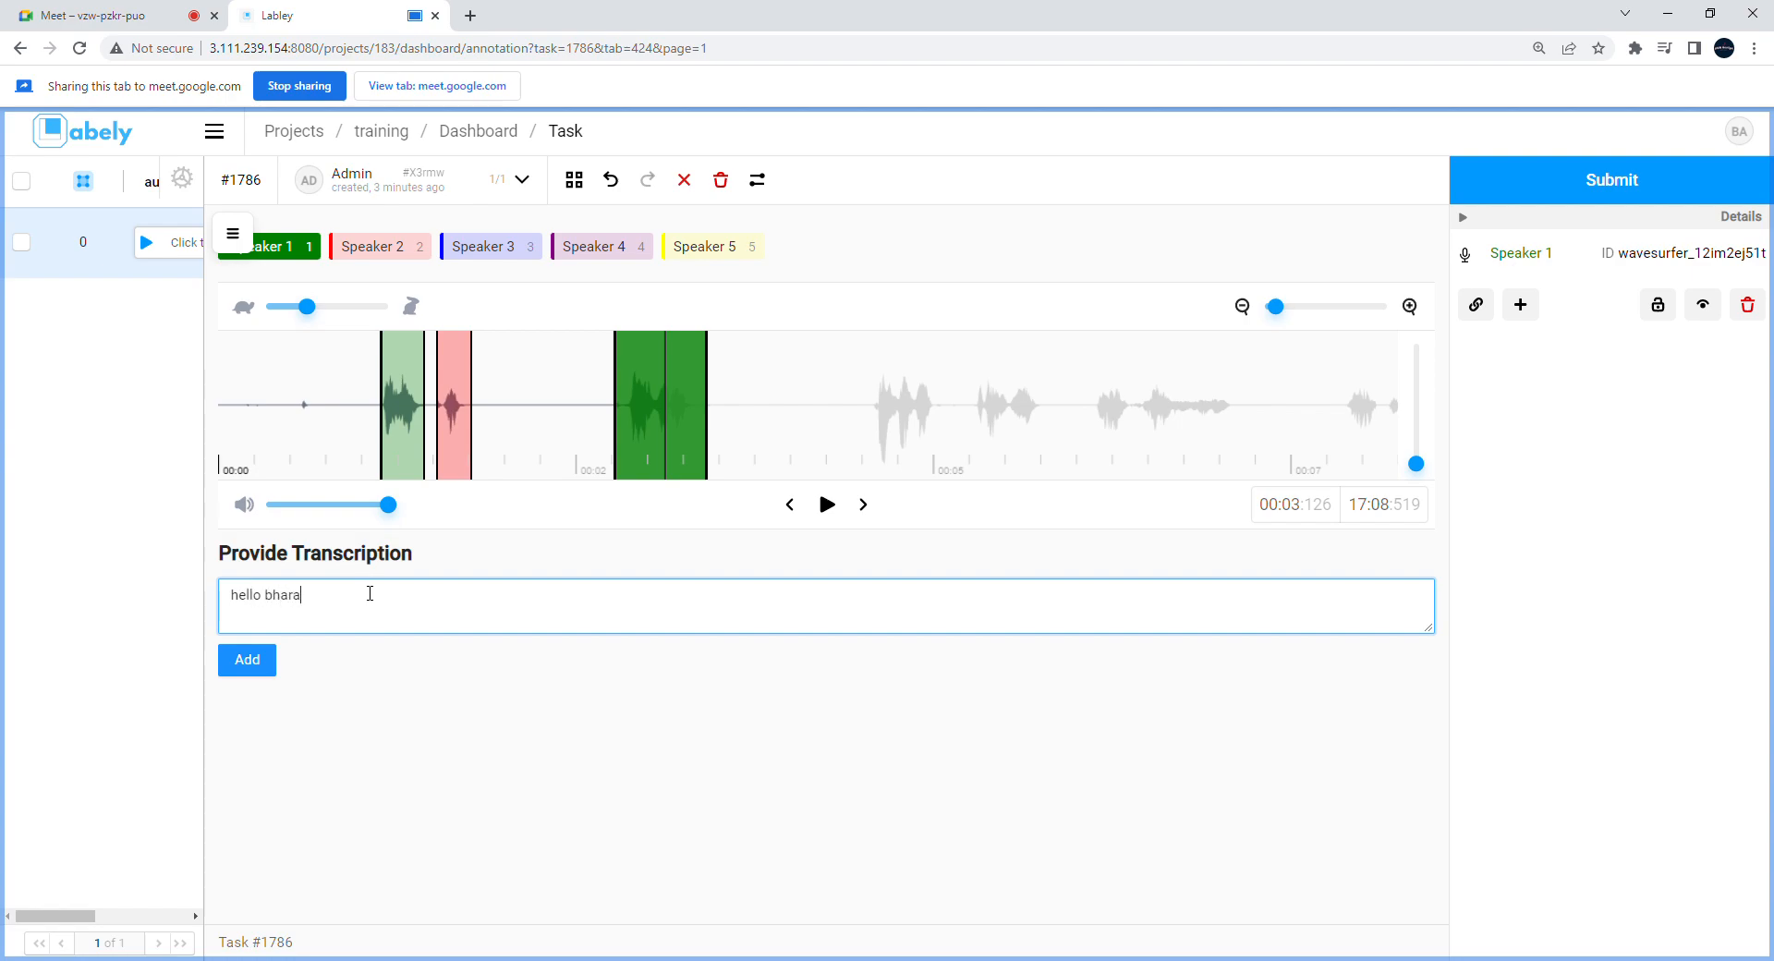
click(236, 668)
click(309, 608)
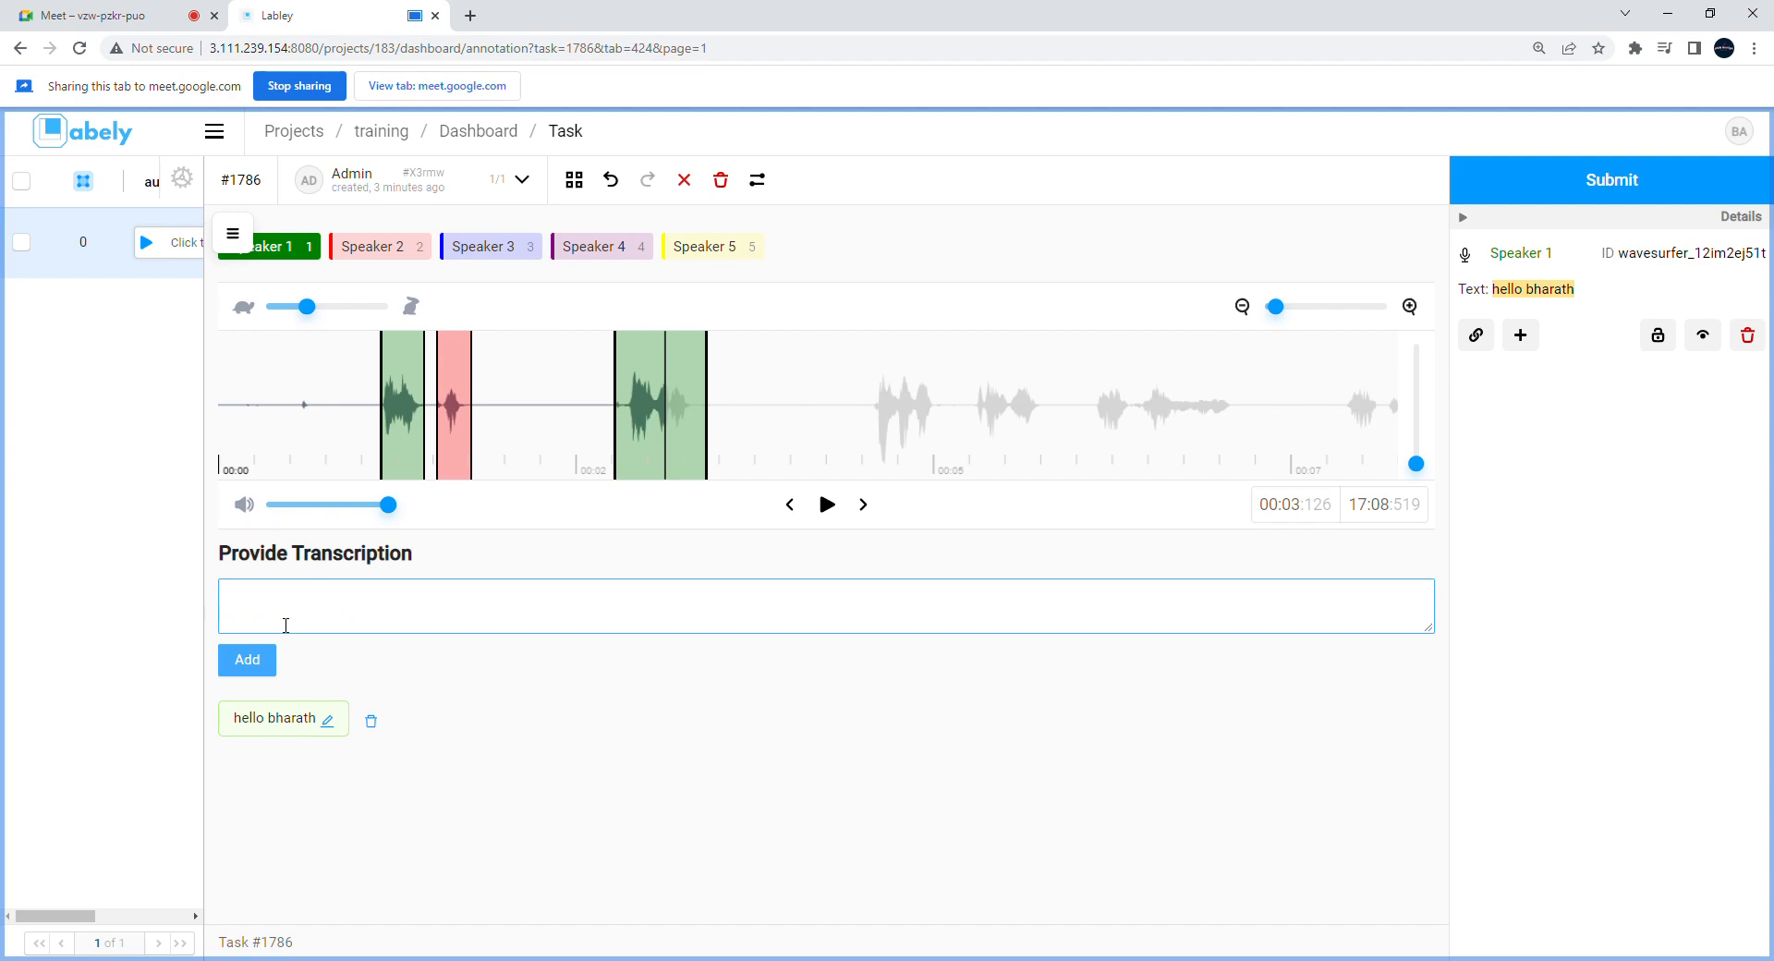
click(274, 770)
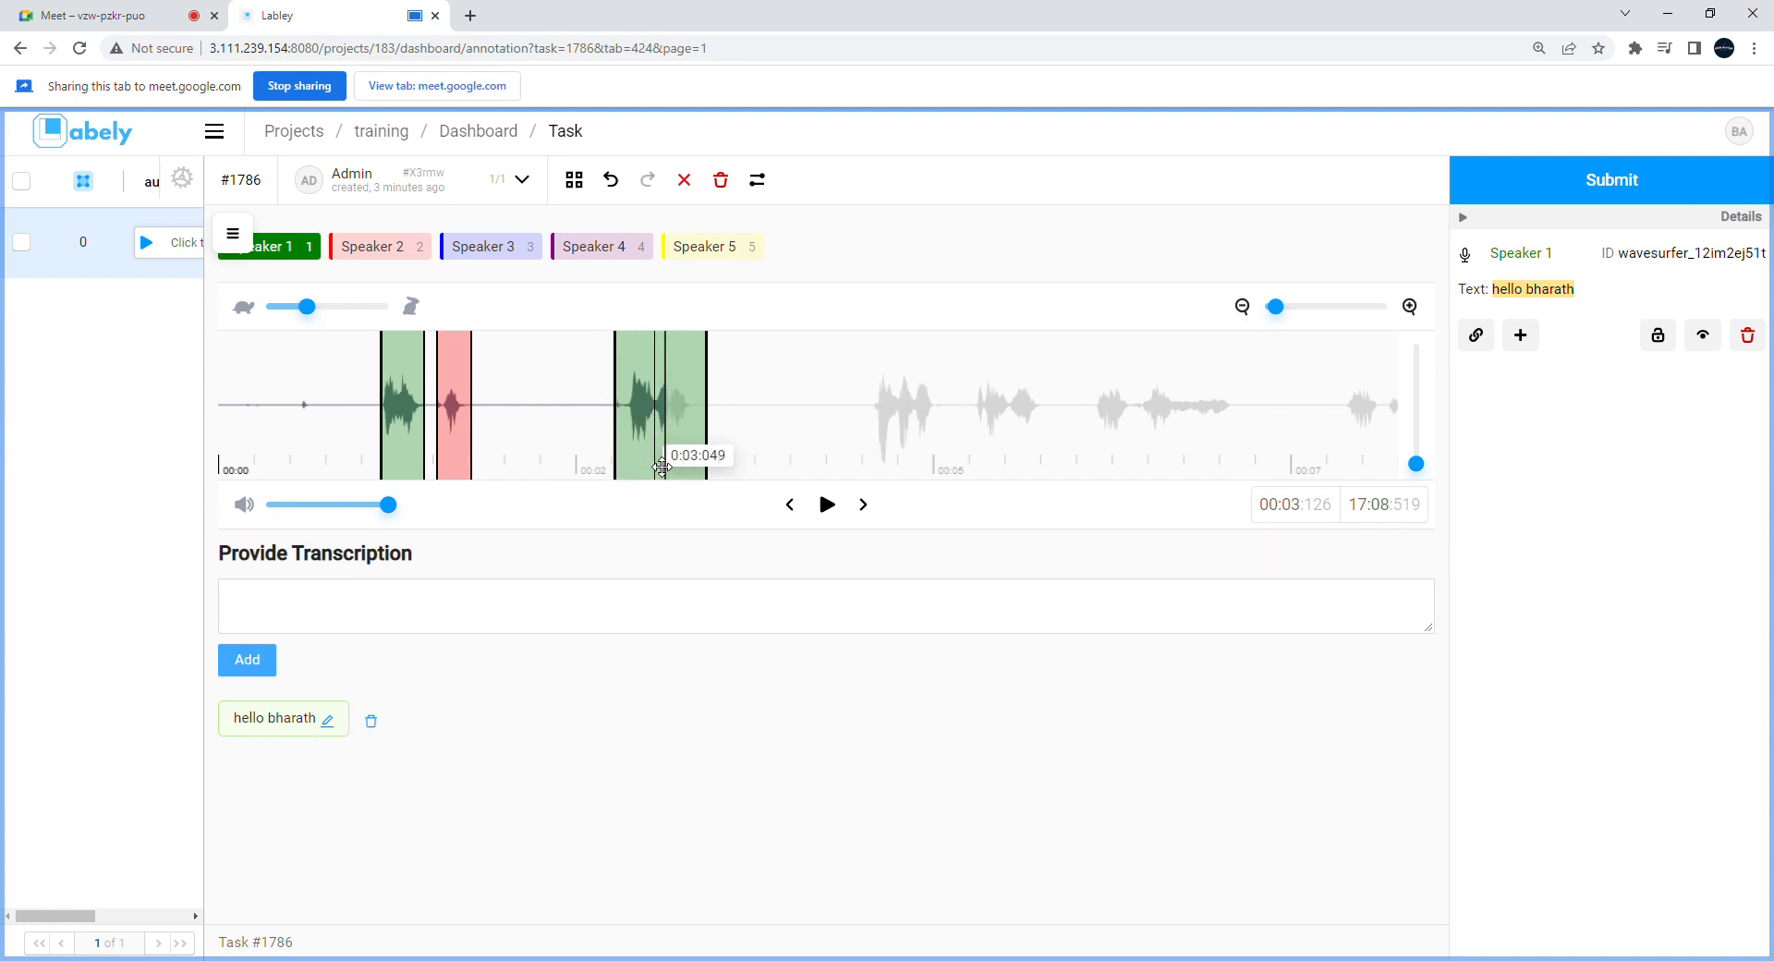
Step: Play the unmarked utterances after the second Speaker 1 segment up to about 7.1 seconds, pausing partway
scroll(628, 473, right, 3)
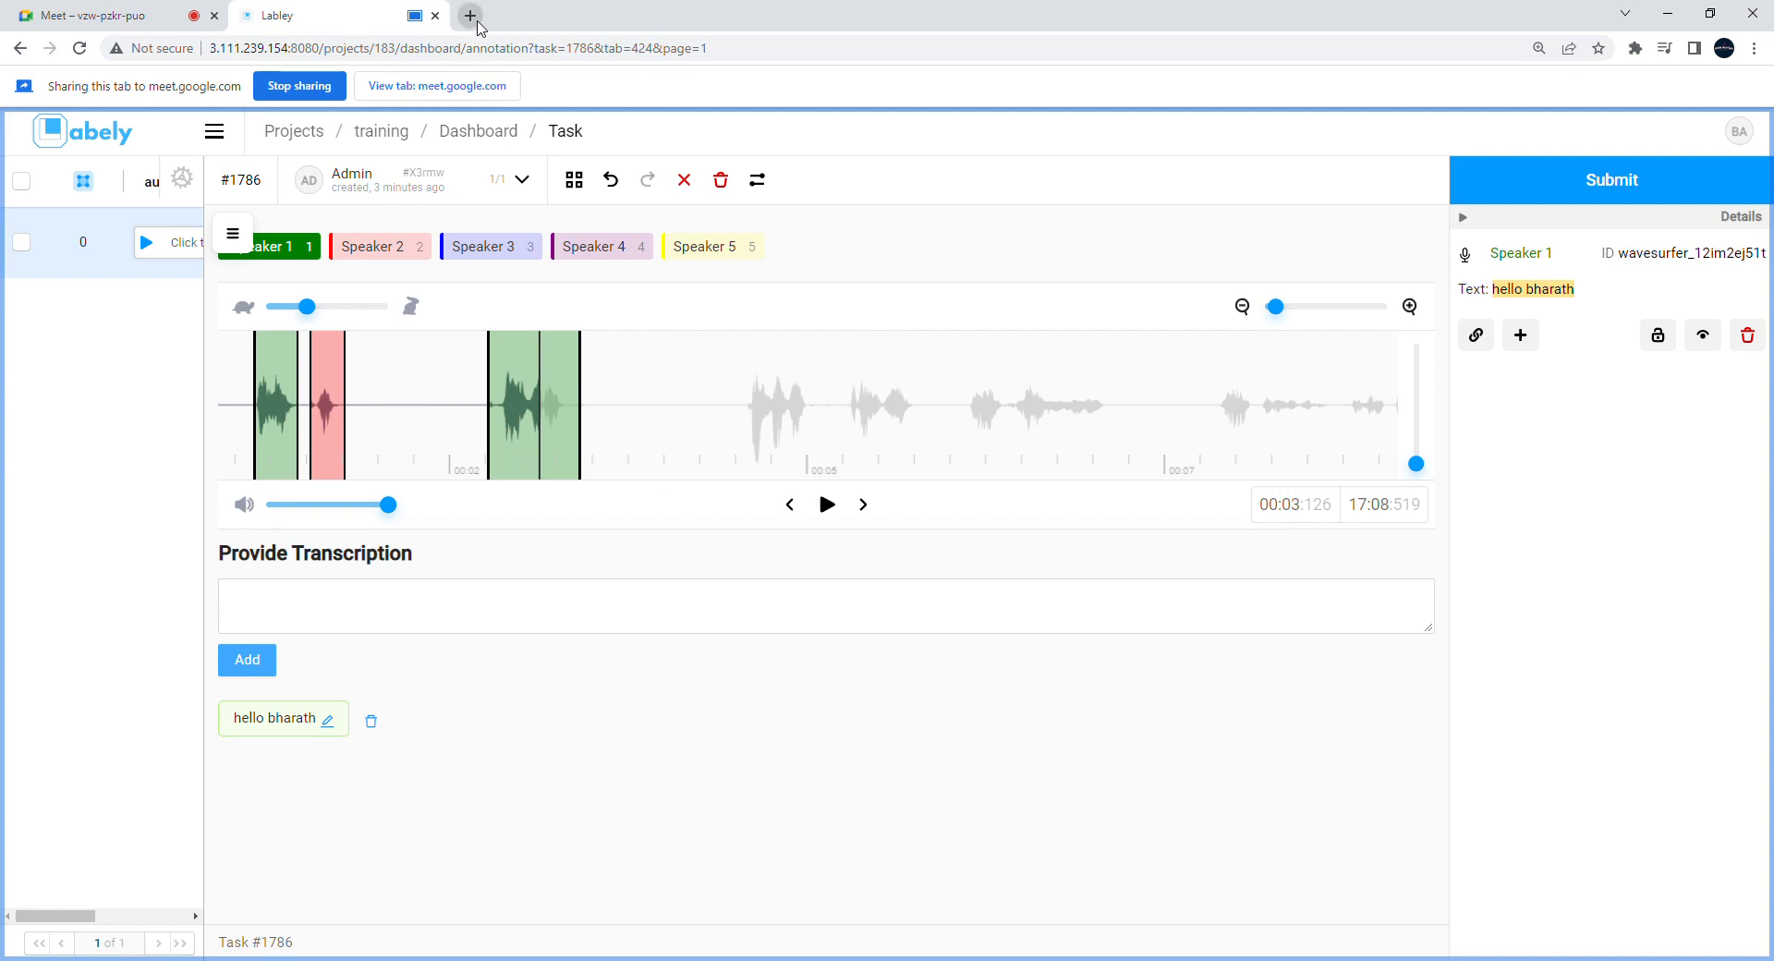
click(730, 443)
click(823, 508)
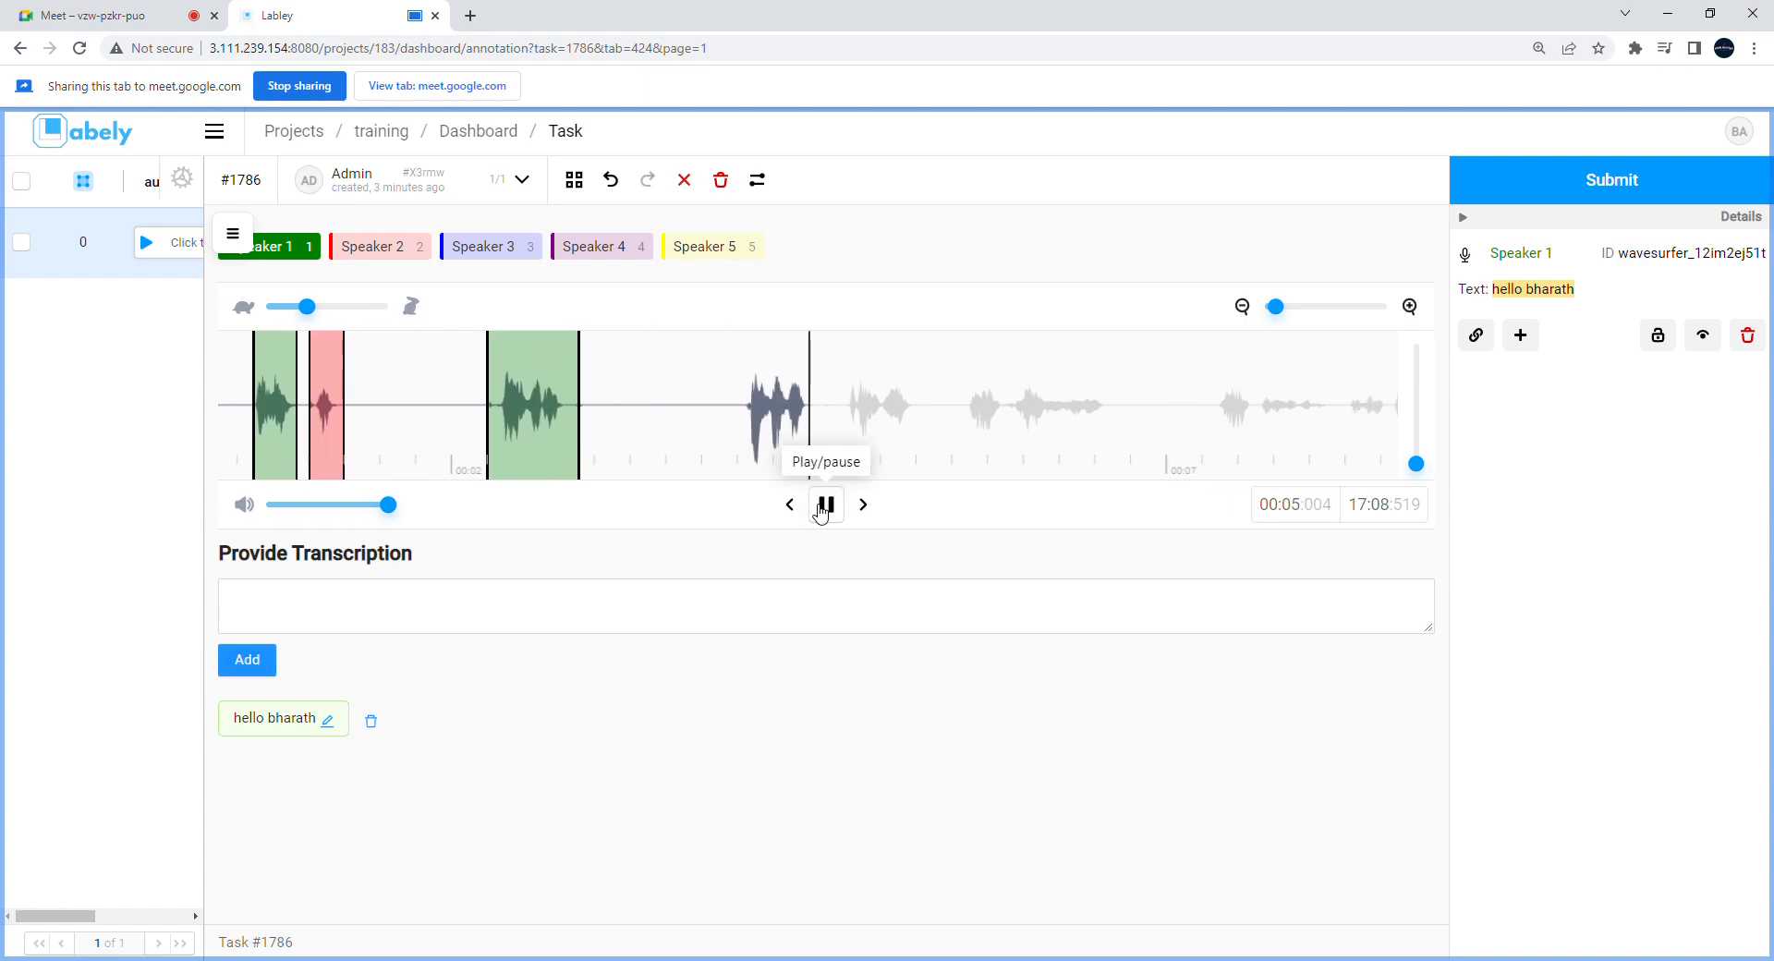
click(822, 508)
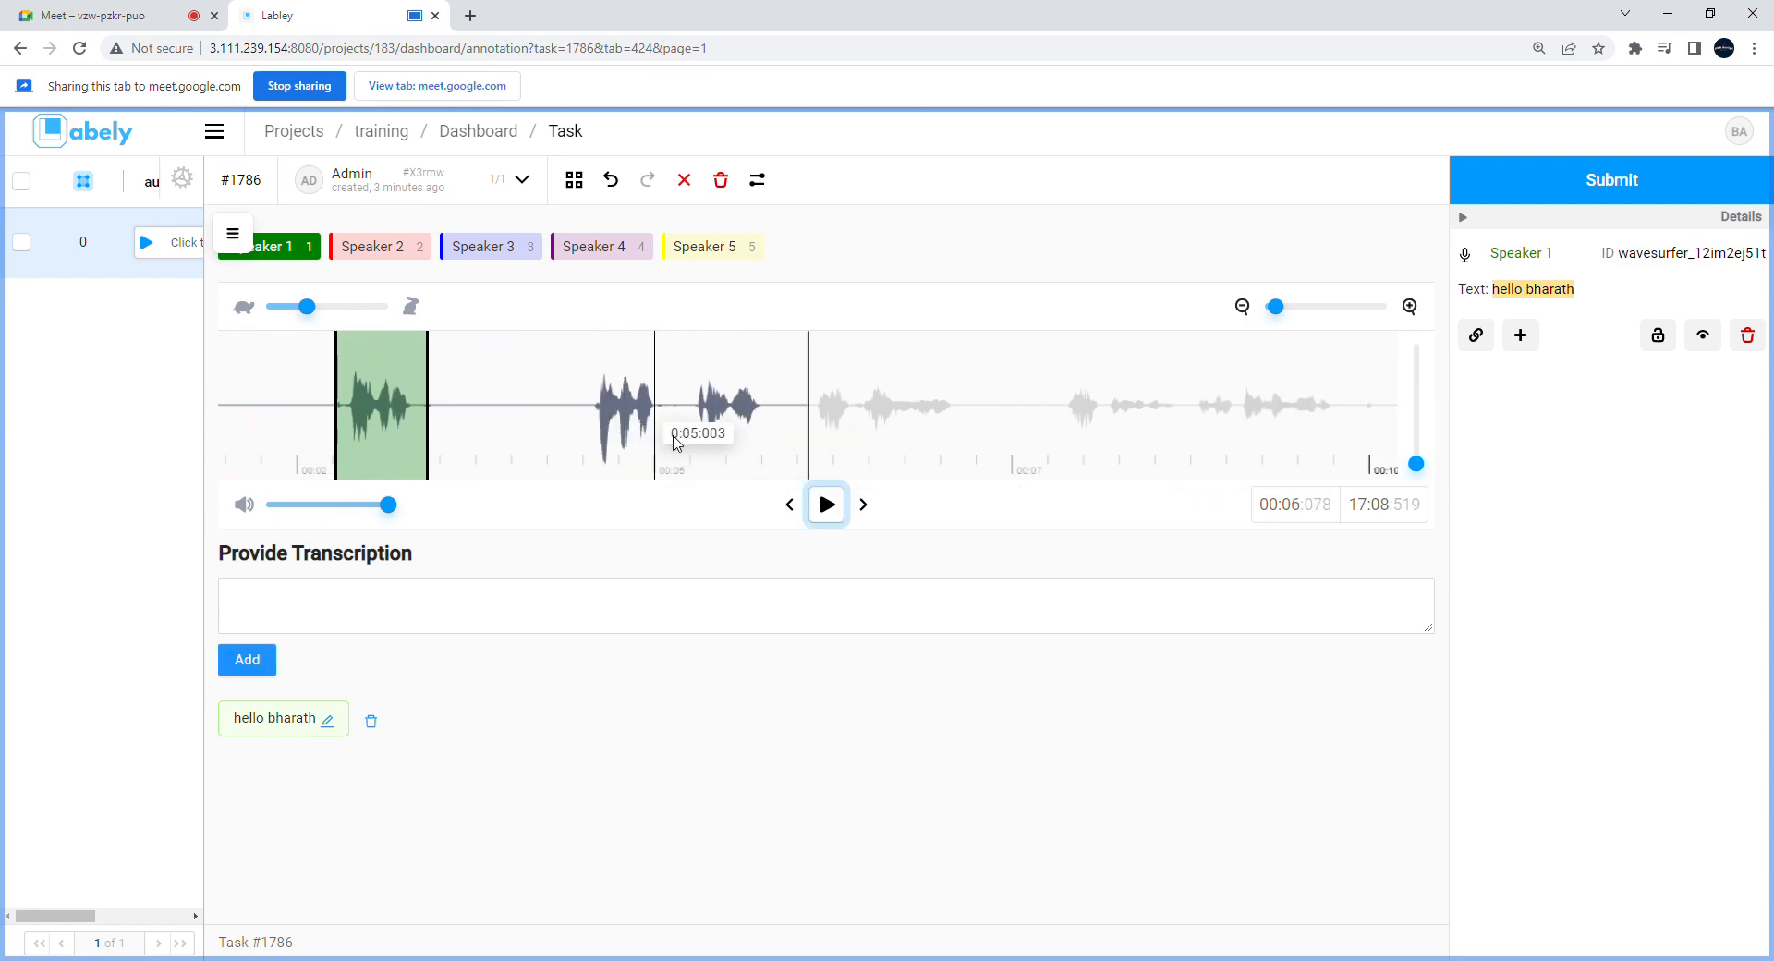
click(841, 512)
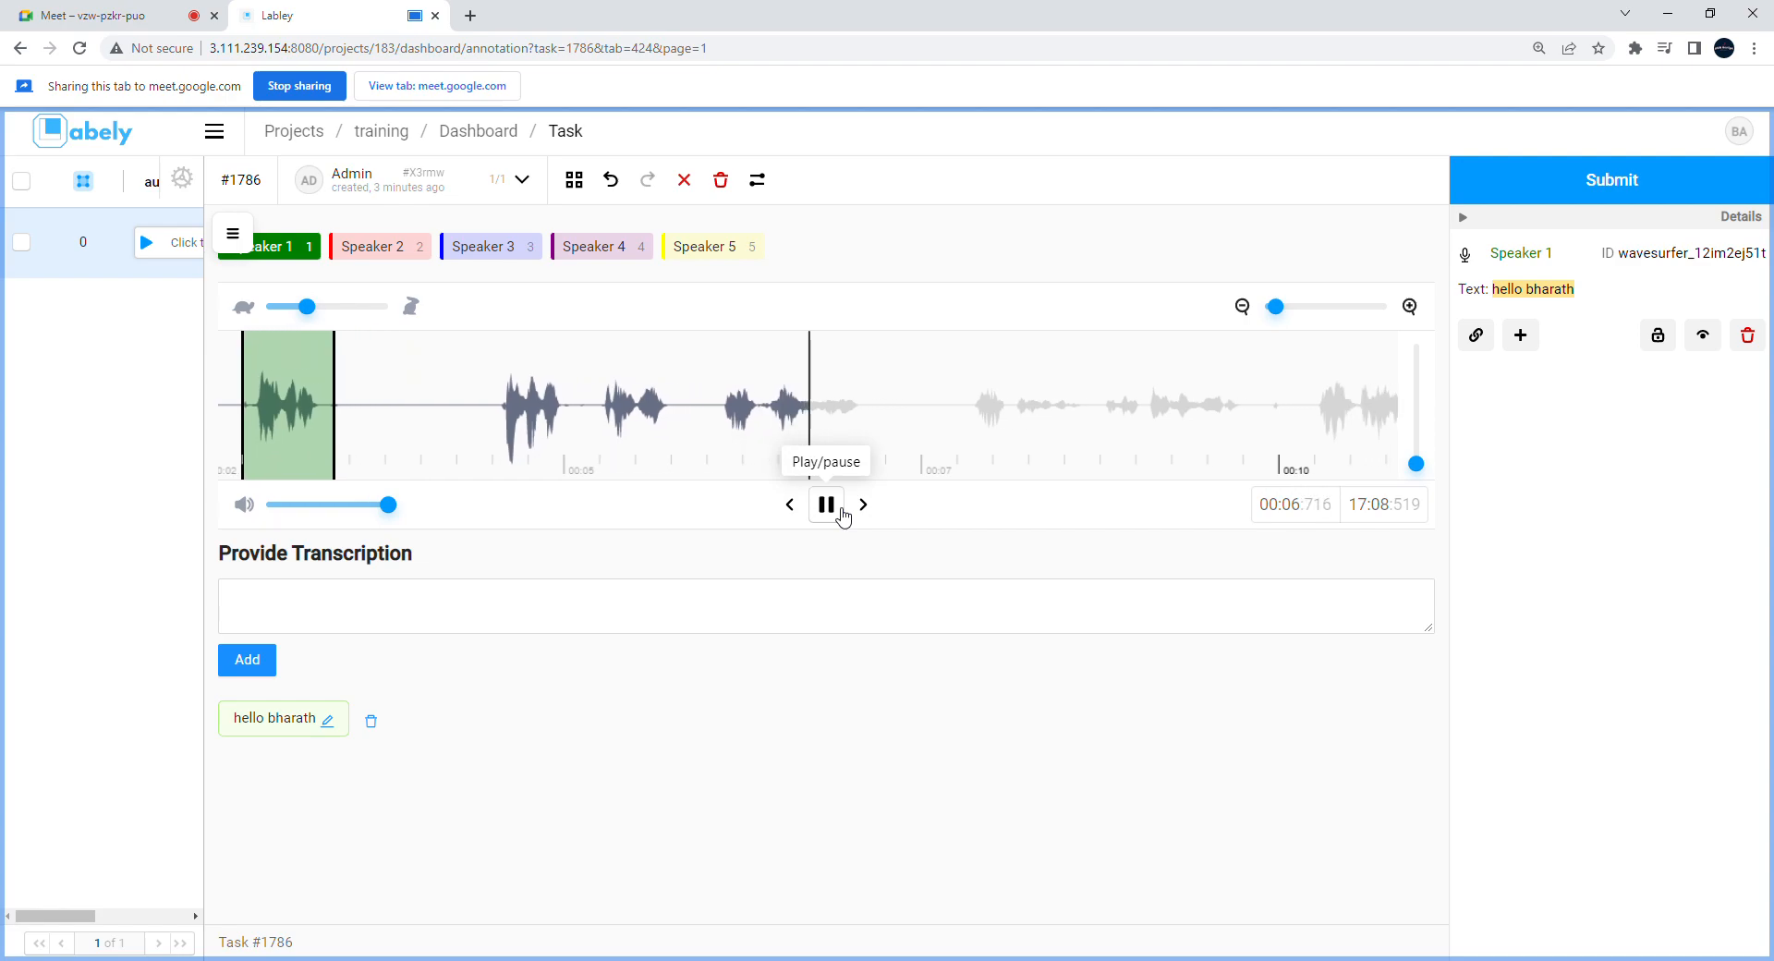
click(838, 511)
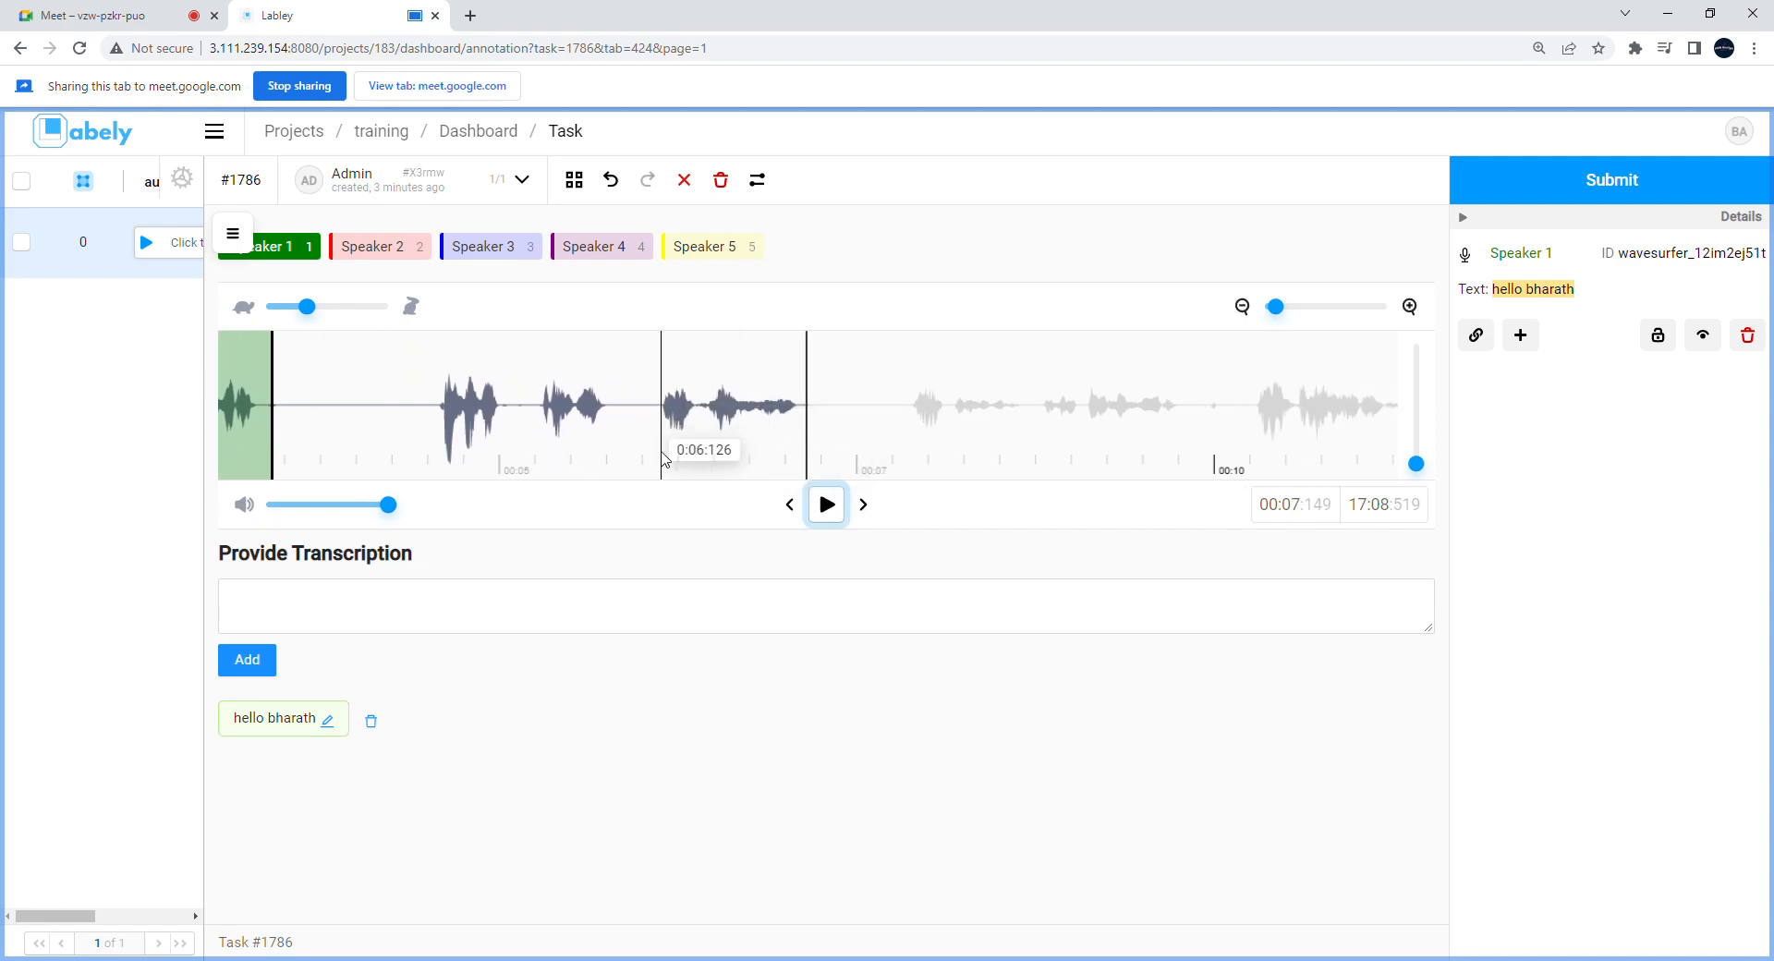
Step: Mark the next two utterances as one Speaker 1 segment from about 4.3 to 5.9 seconds
scroll(664, 457, left, 2)
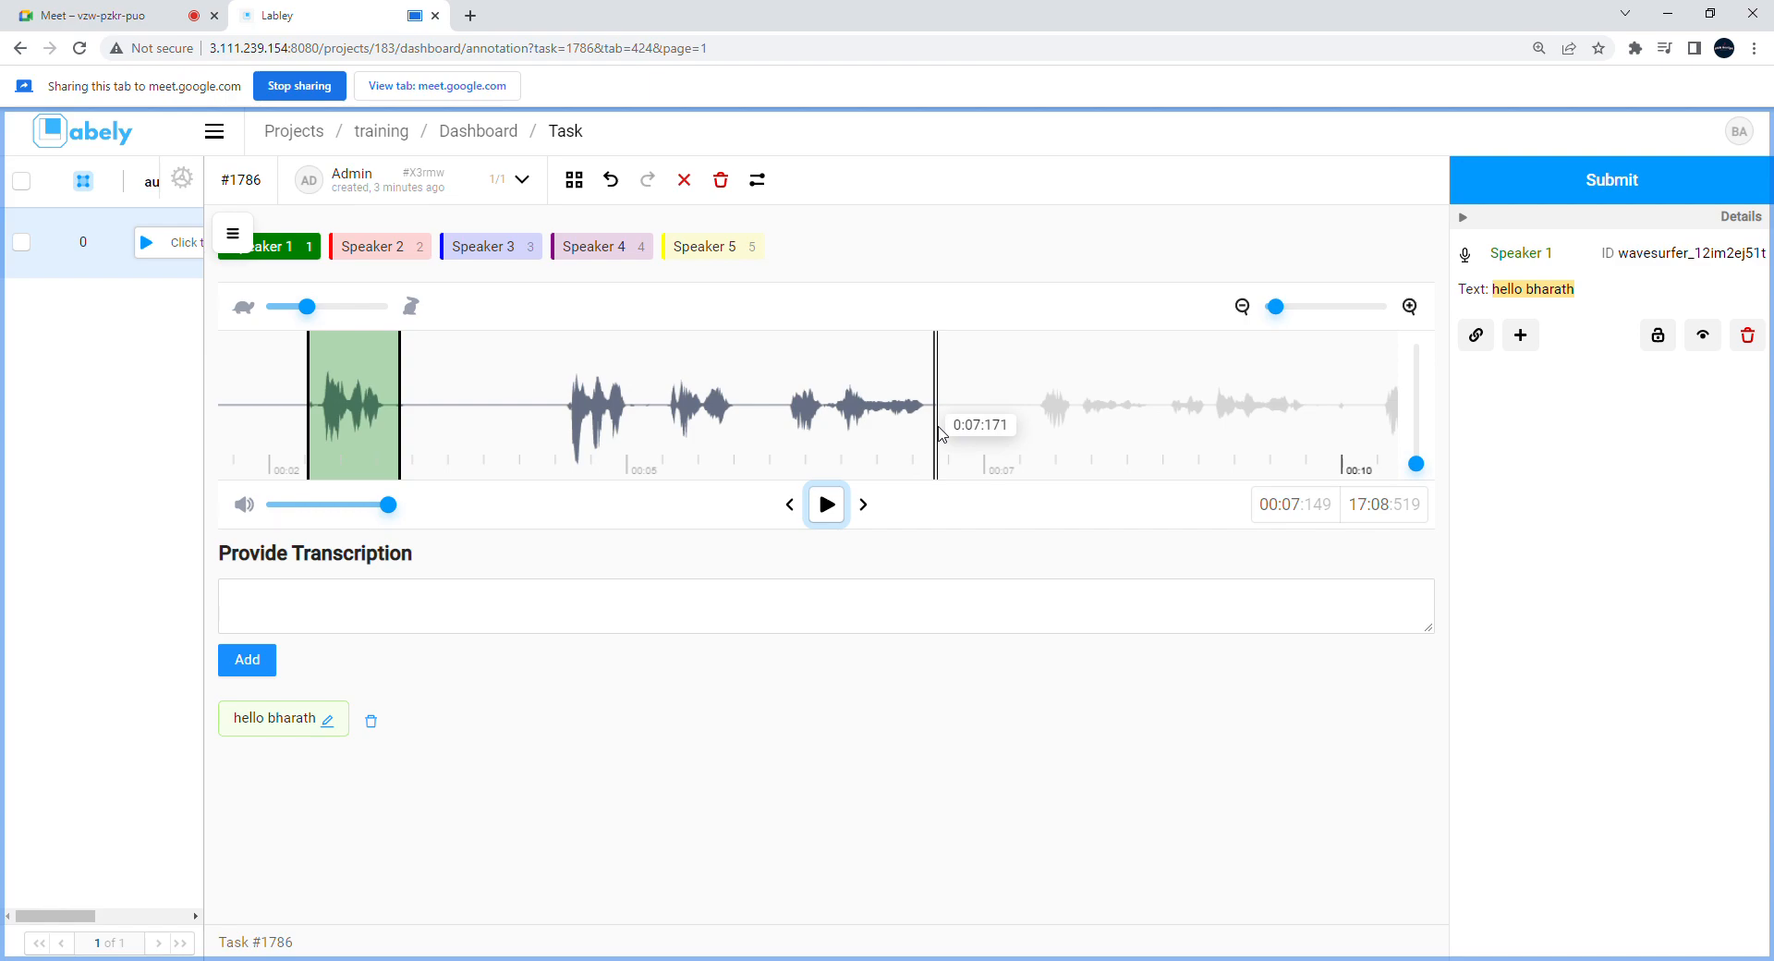
click(365, 454)
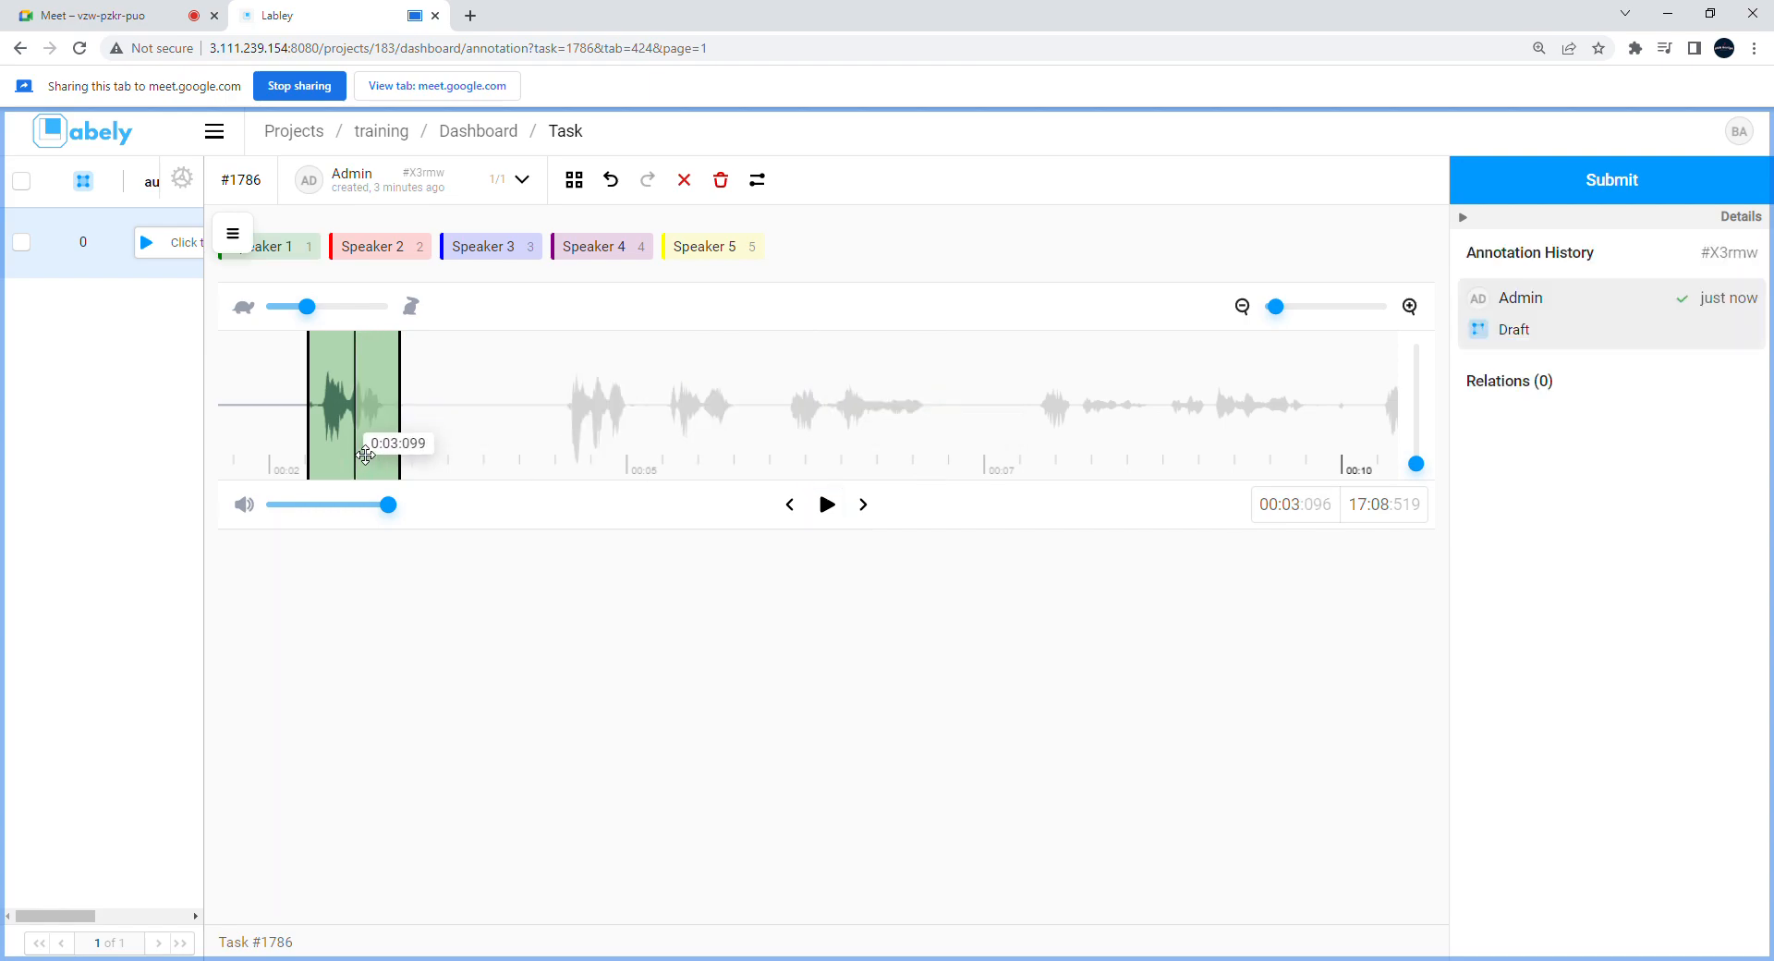
click(365, 455)
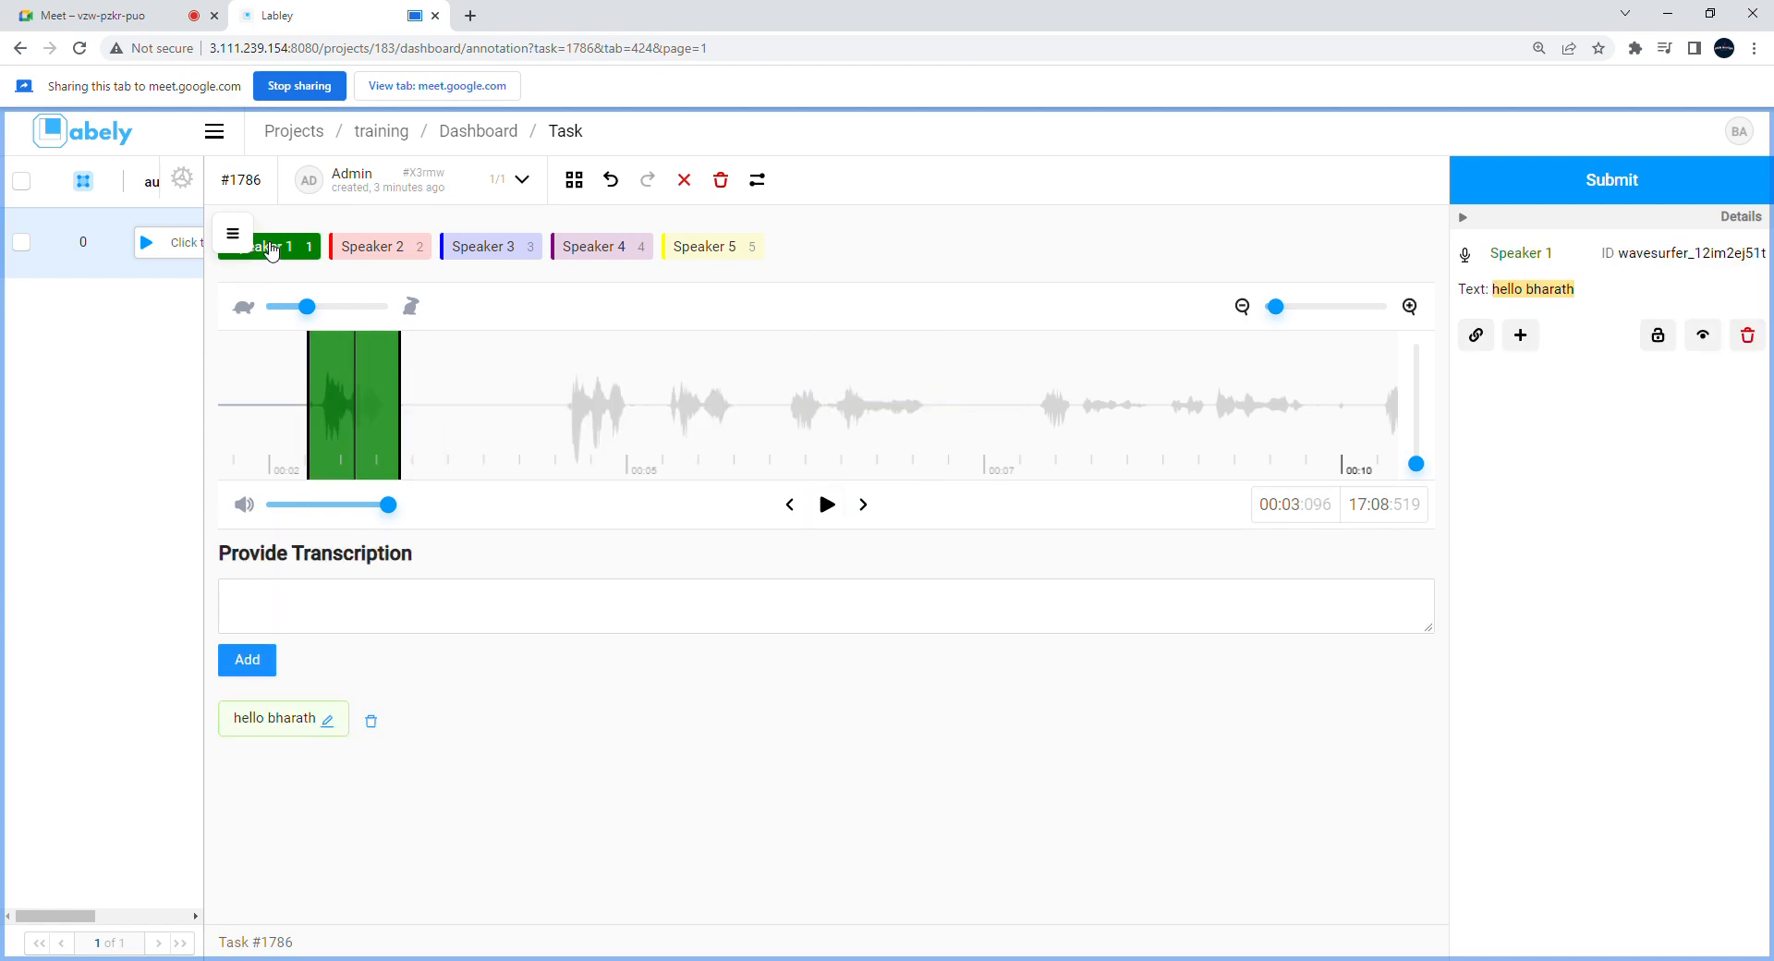
drag(494, 440, 607, 454)
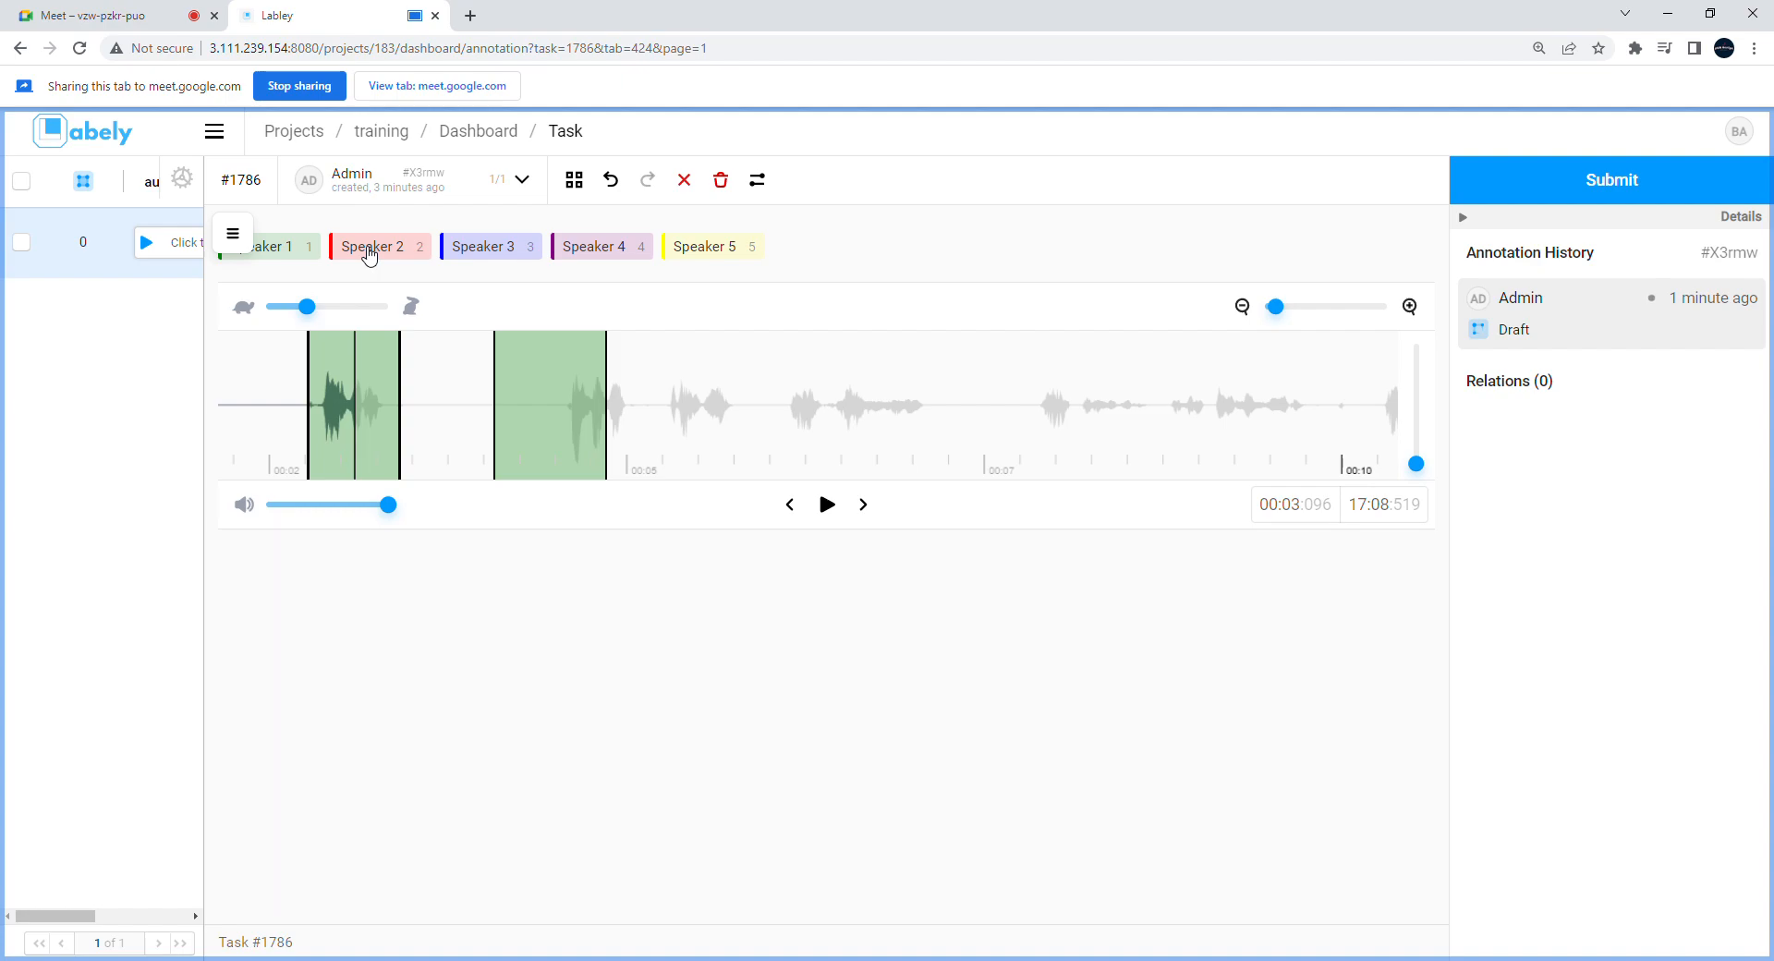
drag(576, 453, 686, 448)
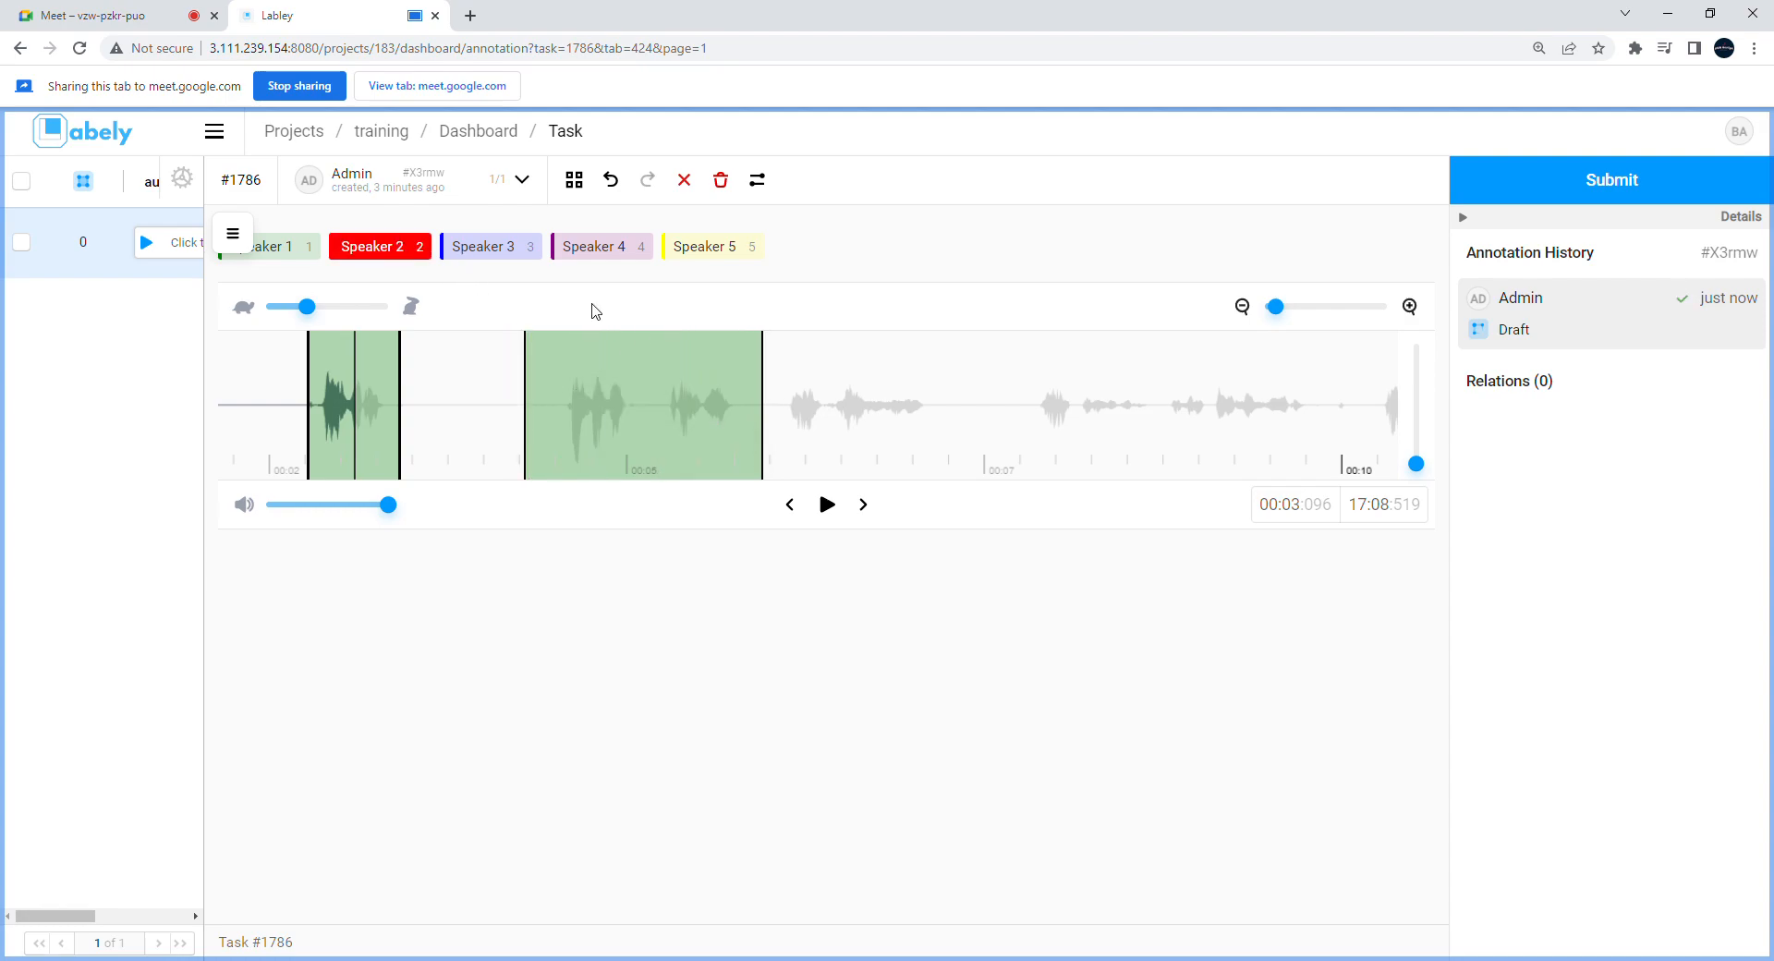
Step: Change the label of the newly marked segment to Speaker 2
click(649, 421)
click(629, 405)
click(625, 403)
click(407, 246)
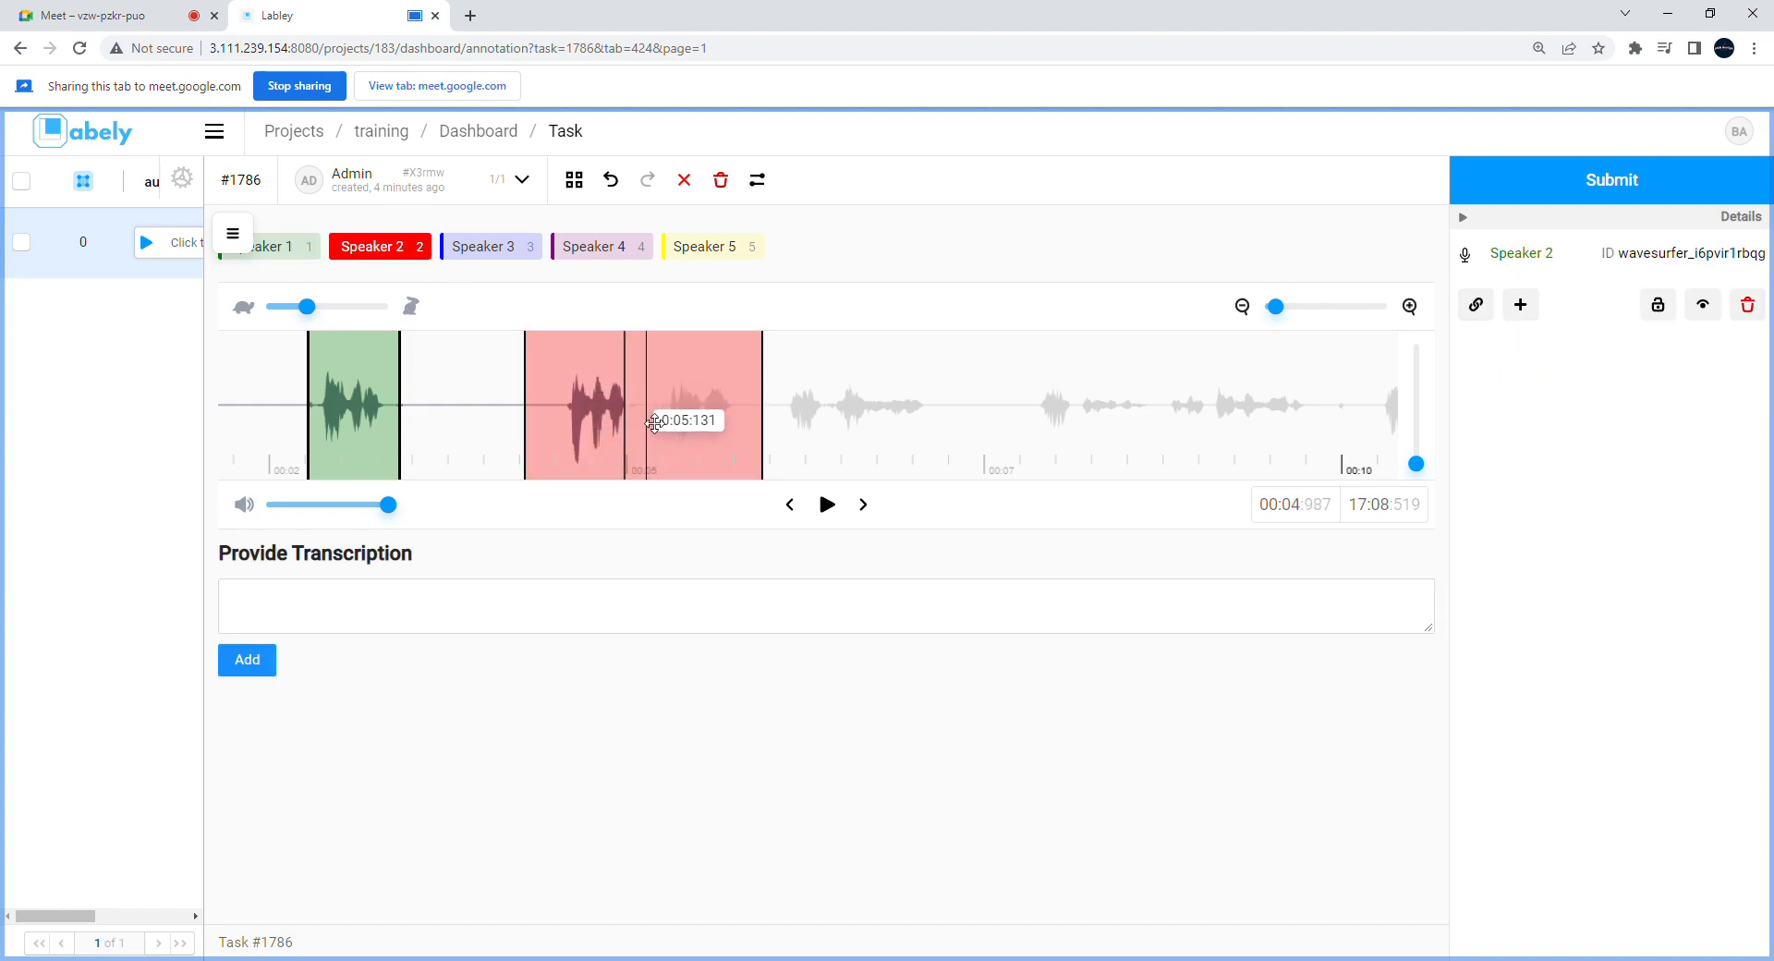
click(543, 423)
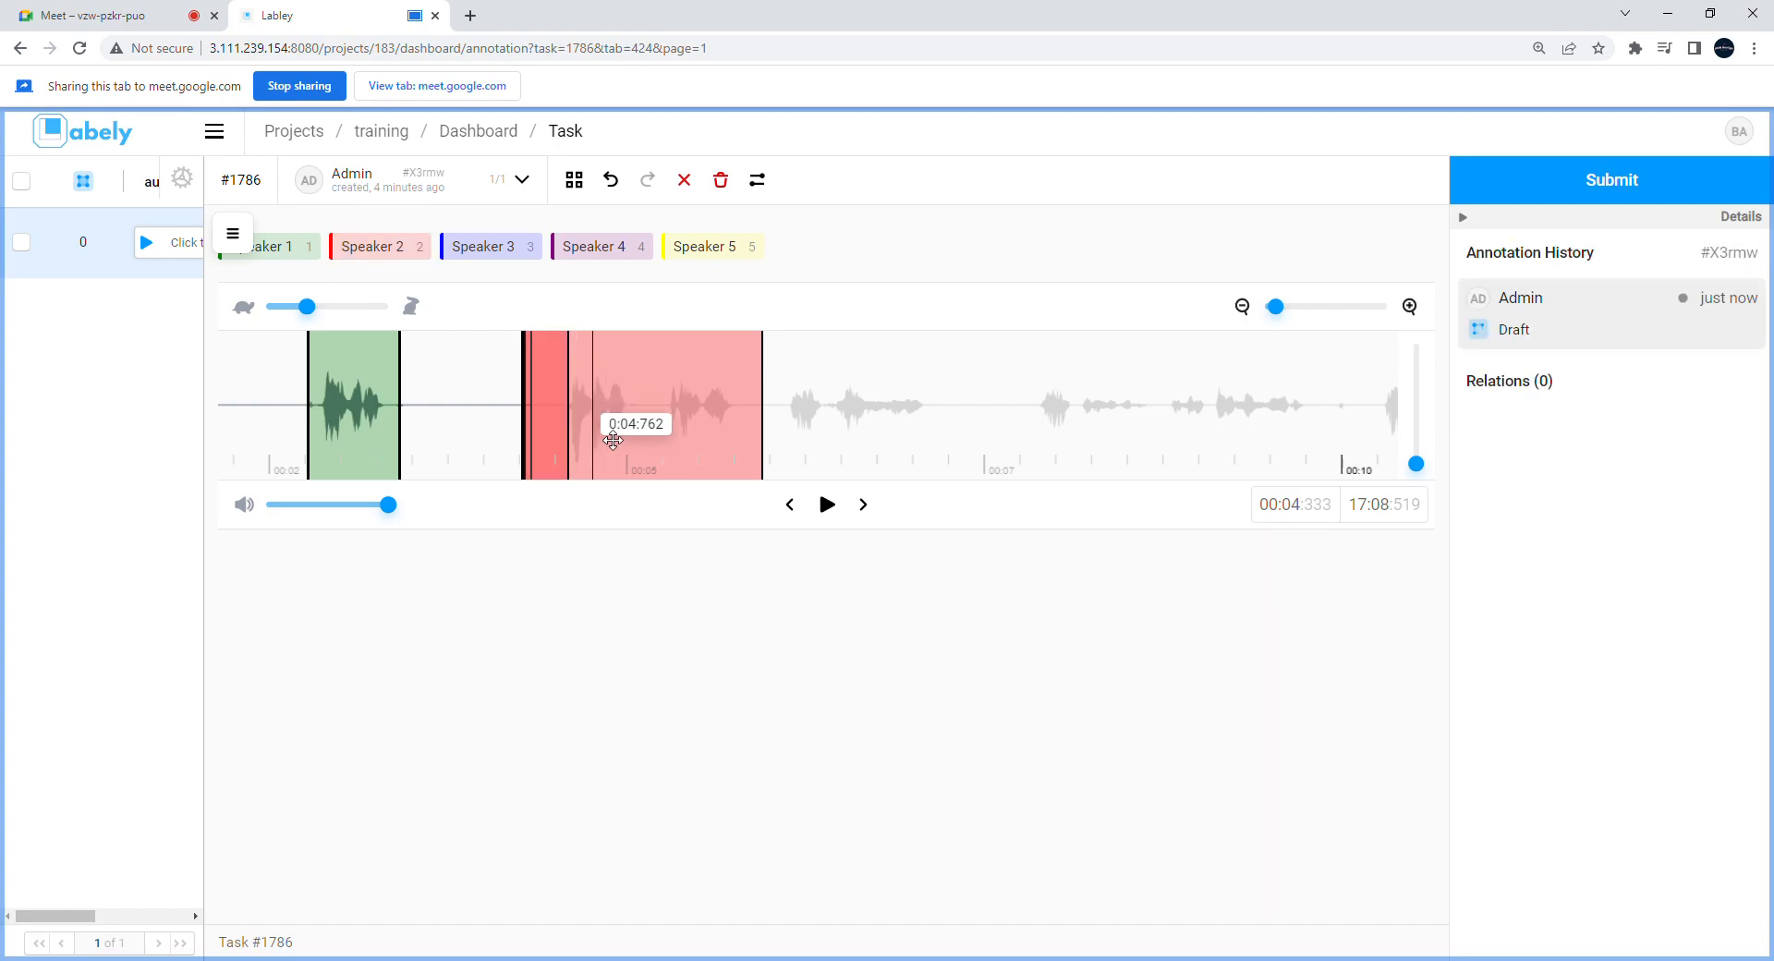
click(580, 425)
click(574, 425)
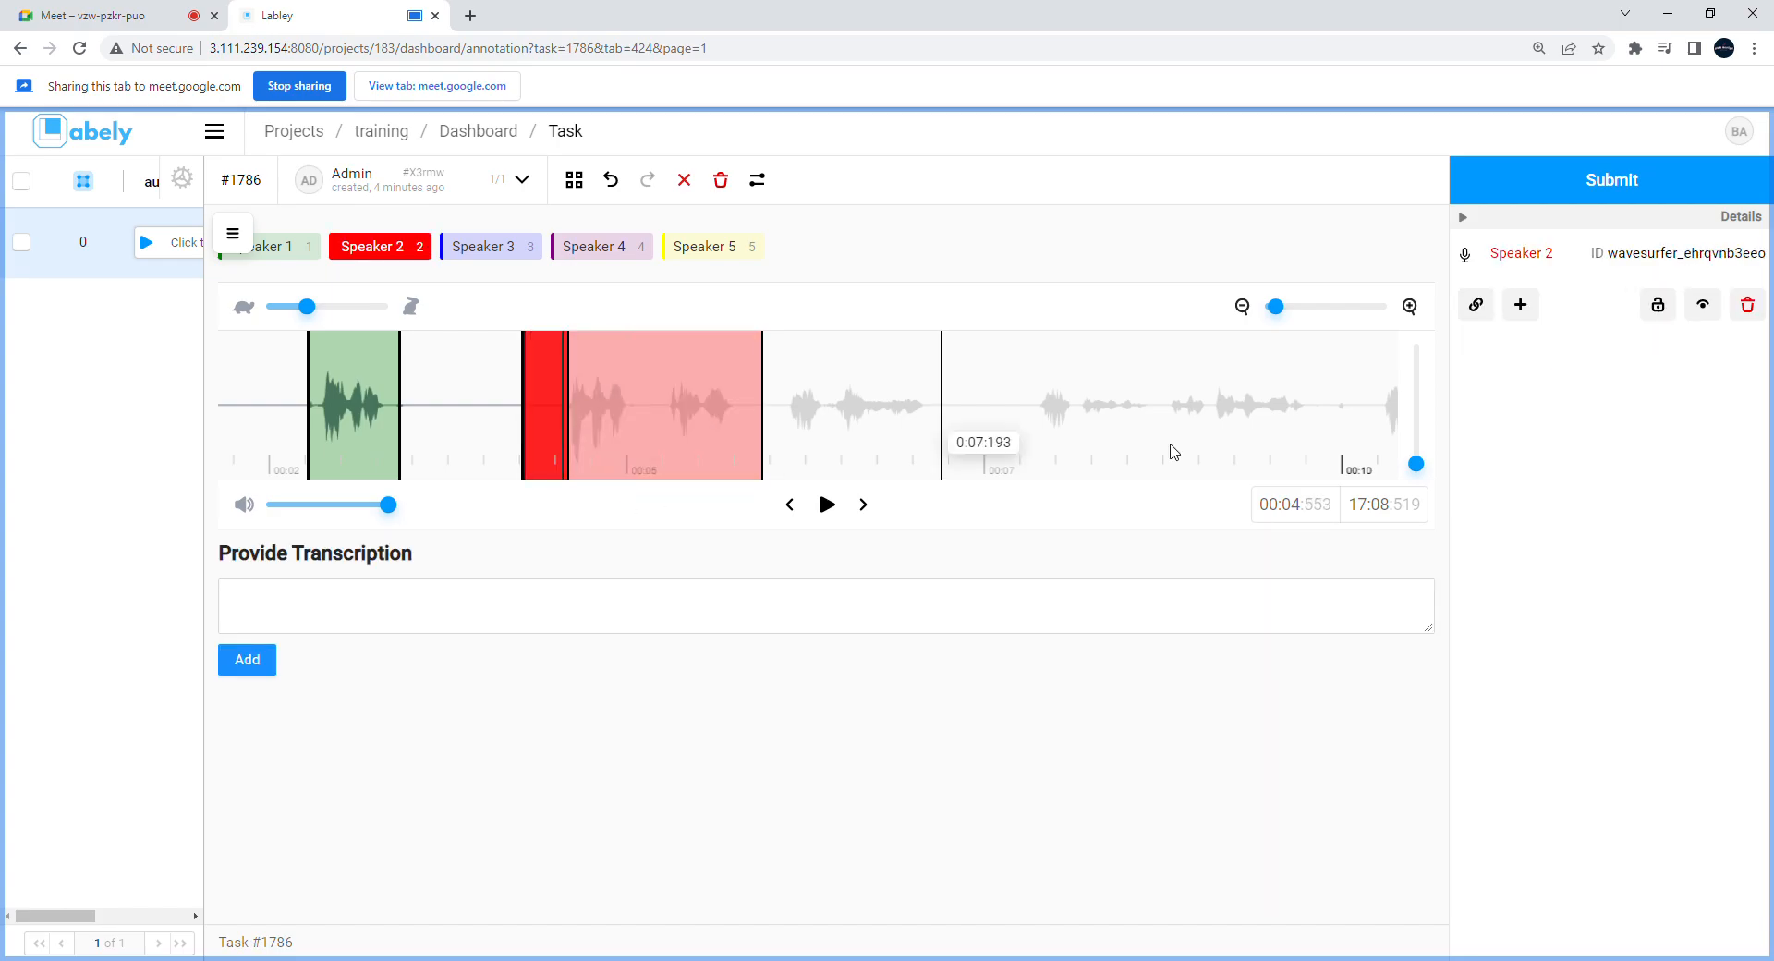
click(1748, 307)
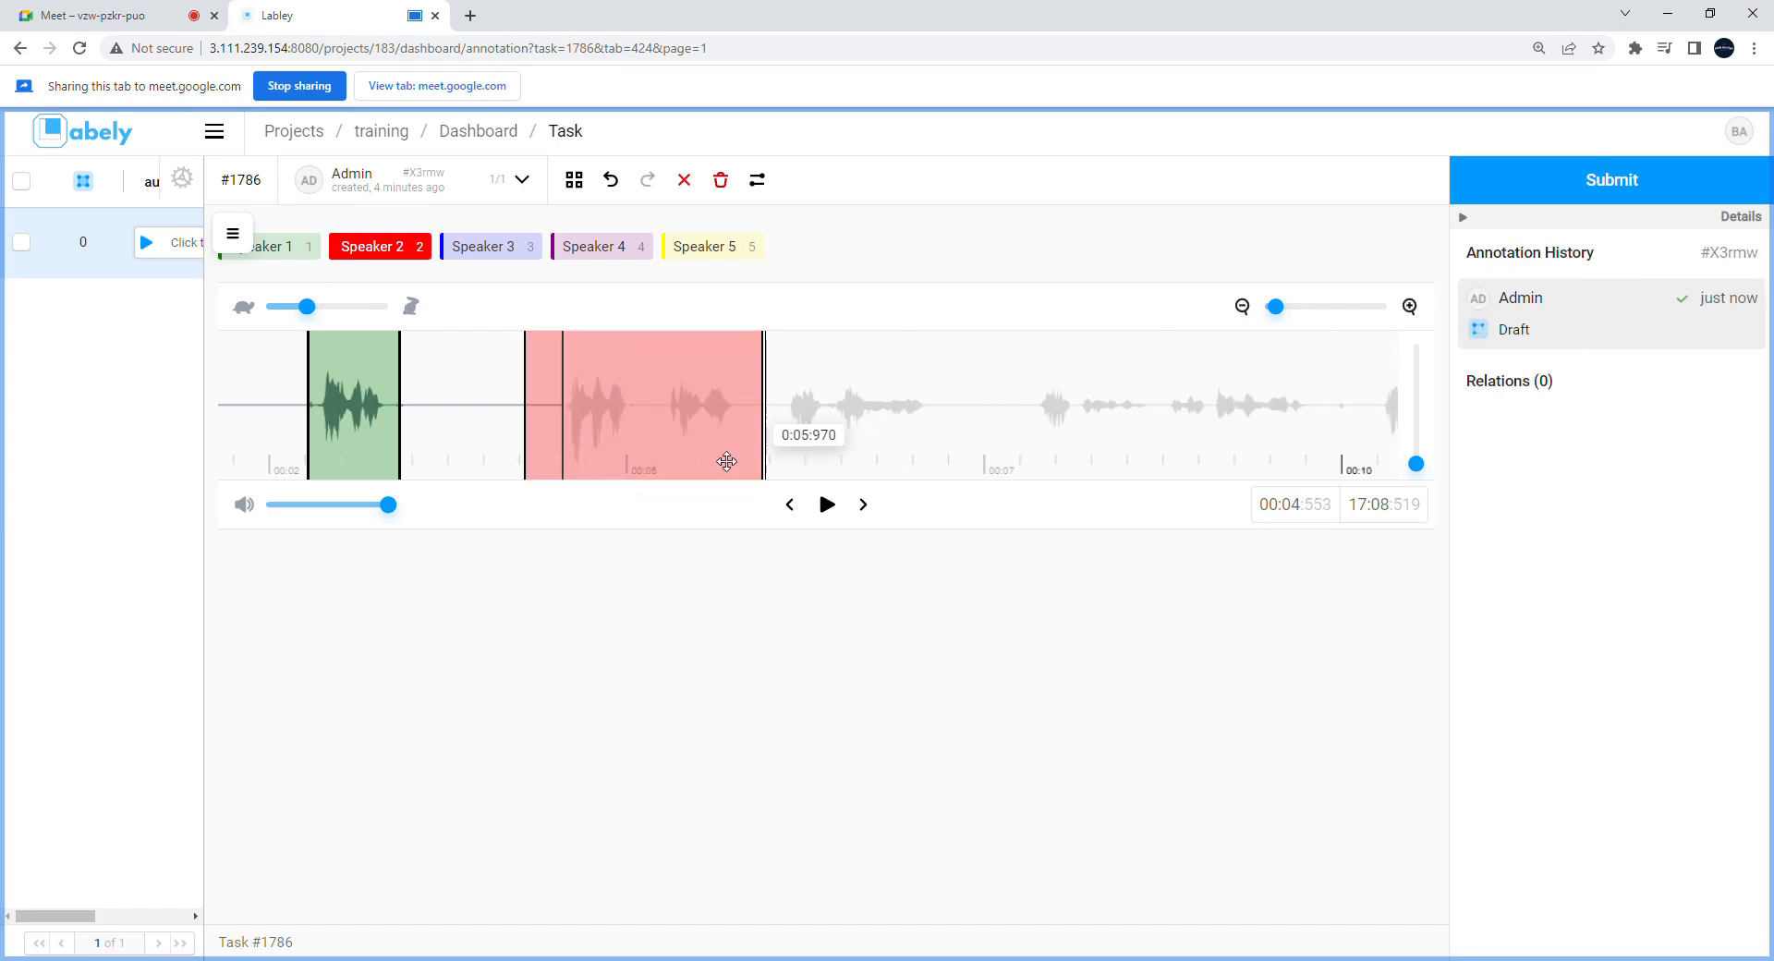
Step: Move the start of the new Speaker 2 segment to about 4.6 seconds, where its first utterance begins
click(618, 425)
click(656, 433)
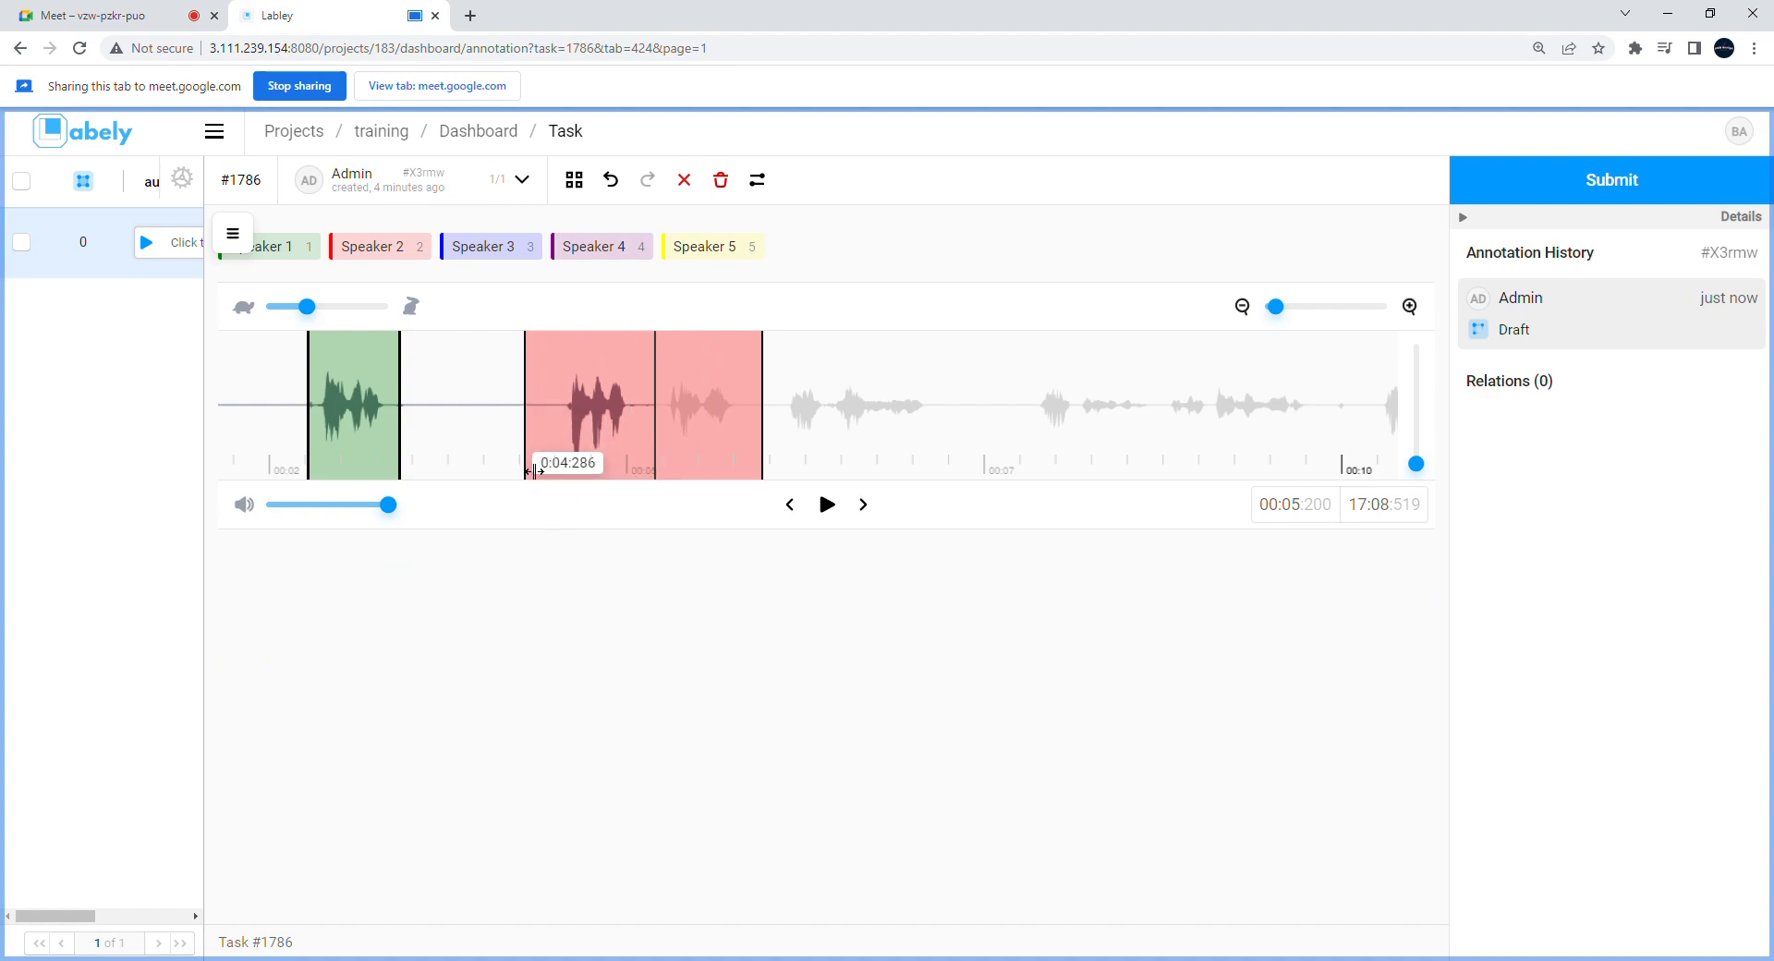
drag(534, 471, 573, 446)
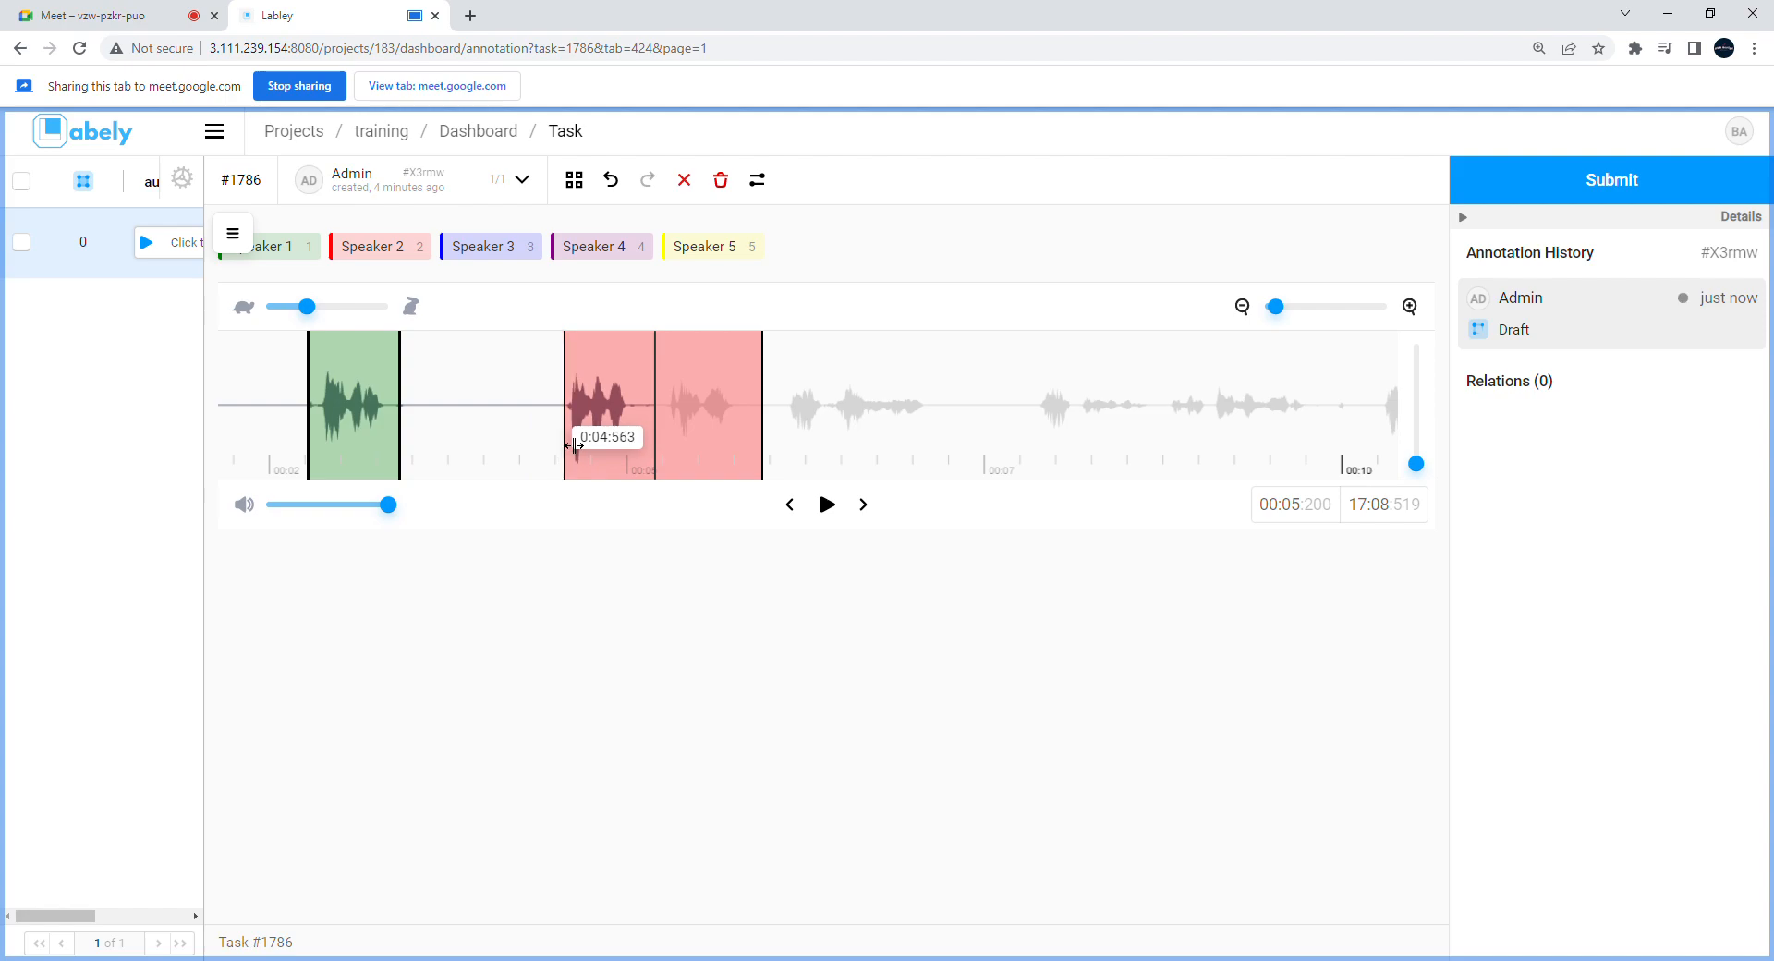
Step: Trim the end of the Speaker 2 segment, shift it to span about 4.5 to 5.8 seconds, and open its transcription
drag(771, 447, 743, 449)
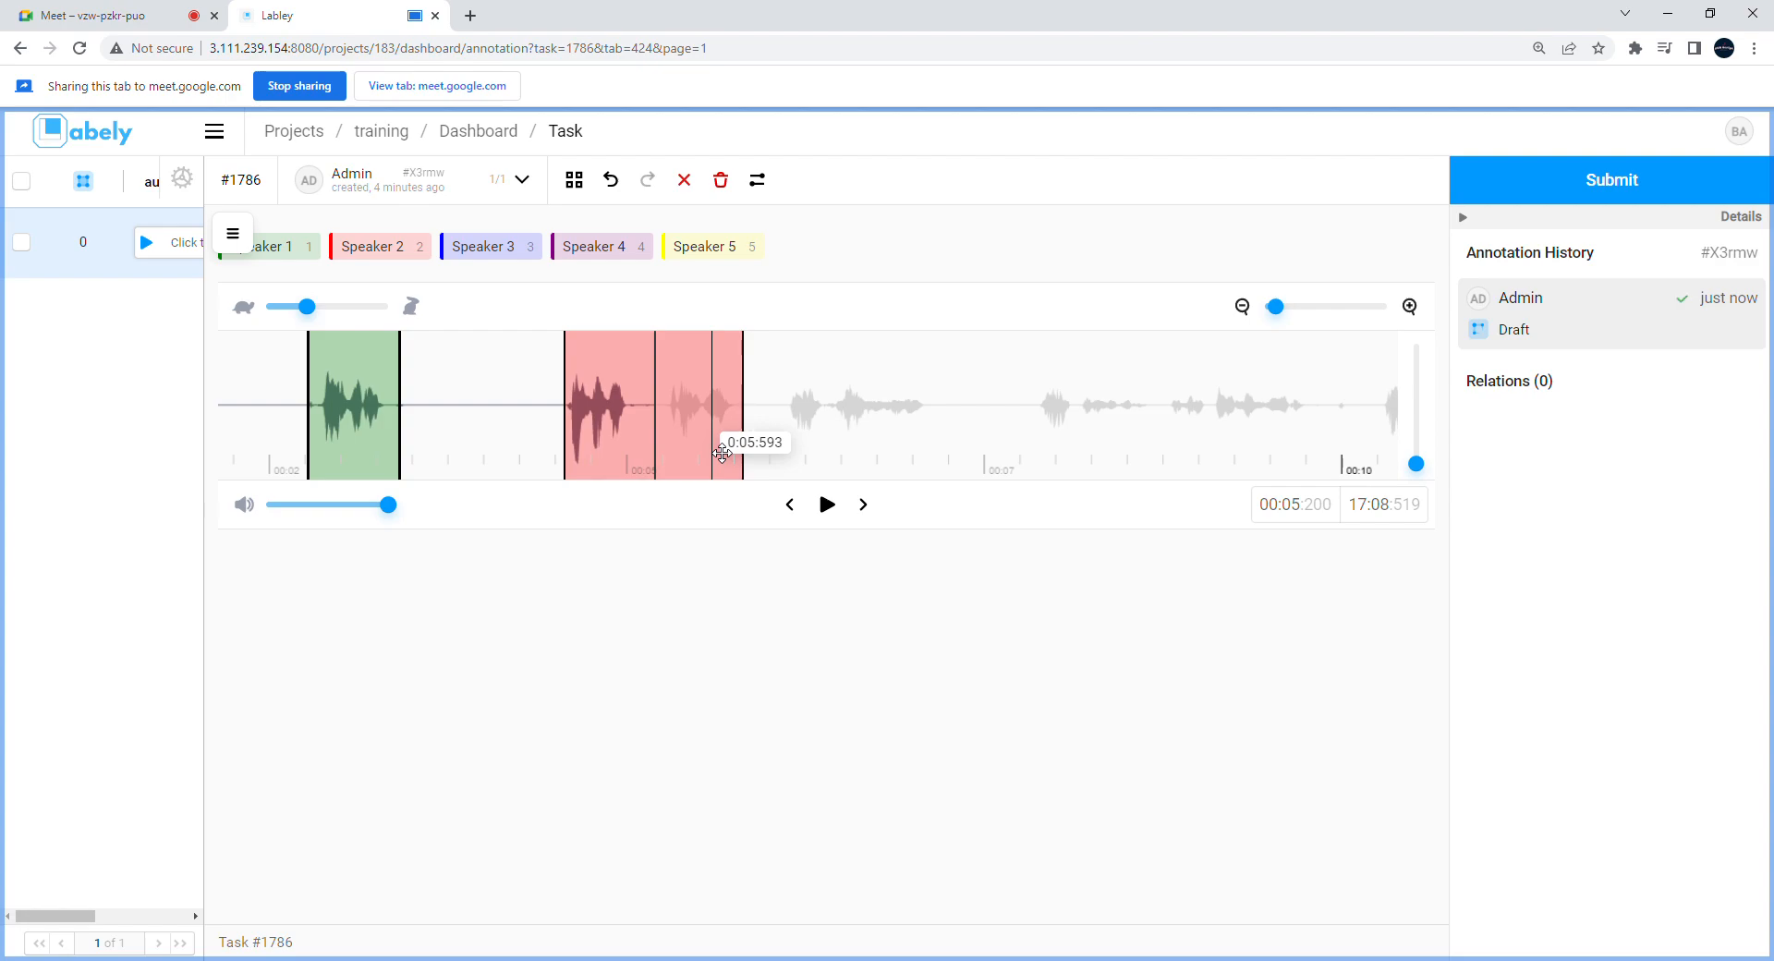
mouse_move(722, 453)
mouse_down()
mouse_move(861, 451)
mouse_move(690, 453)
mouse_move(743, 453)
mouse_move(717, 454)
mouse_up()
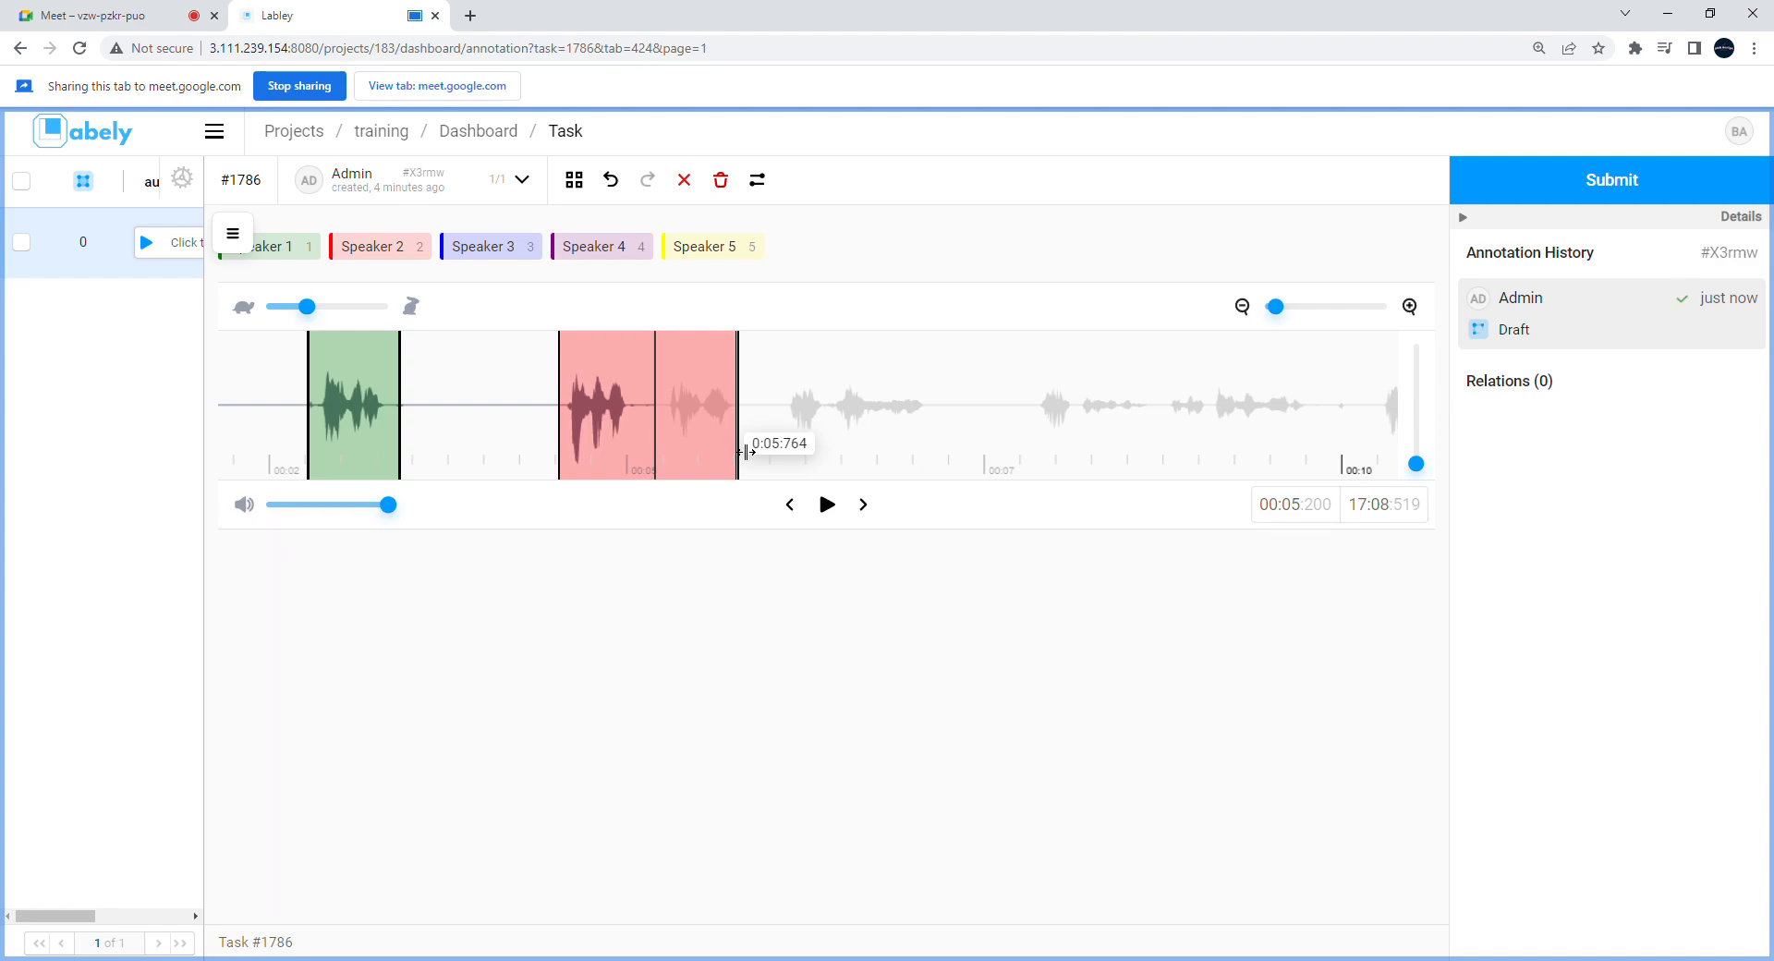
mouse_move(742, 452)
mouse_down()
mouse_move(790, 452)
mouse_move(741, 465)
mouse_up()
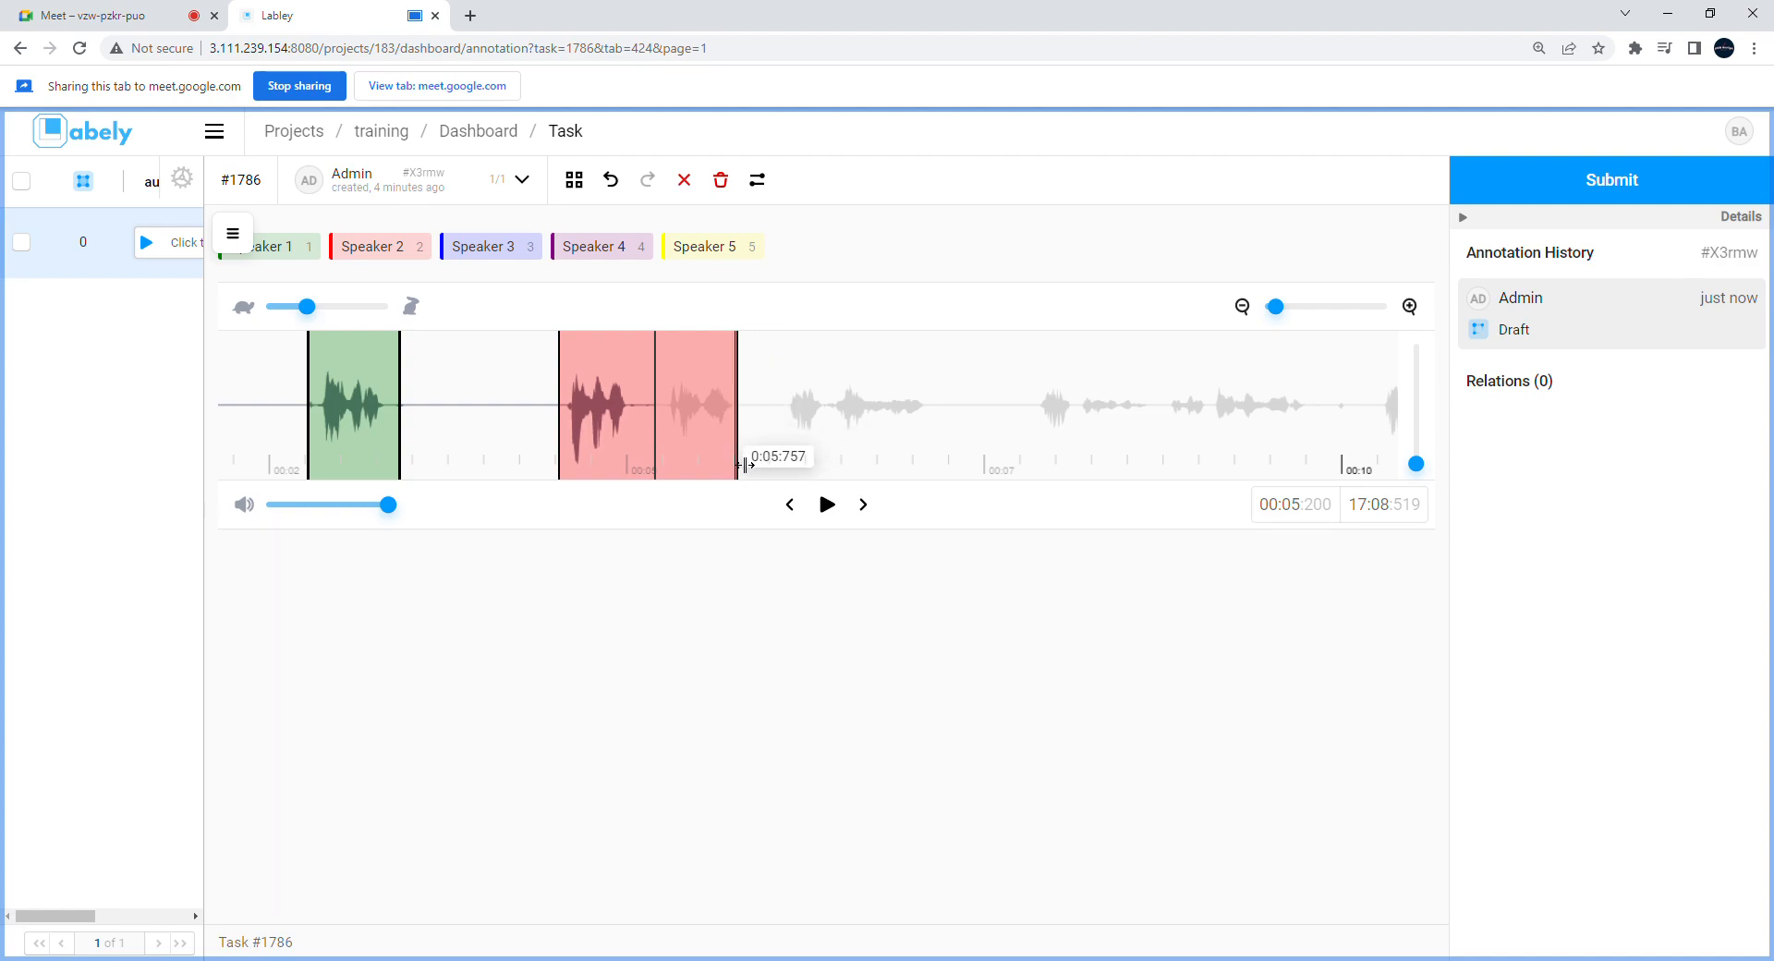
click(688, 455)
click(286, 631)
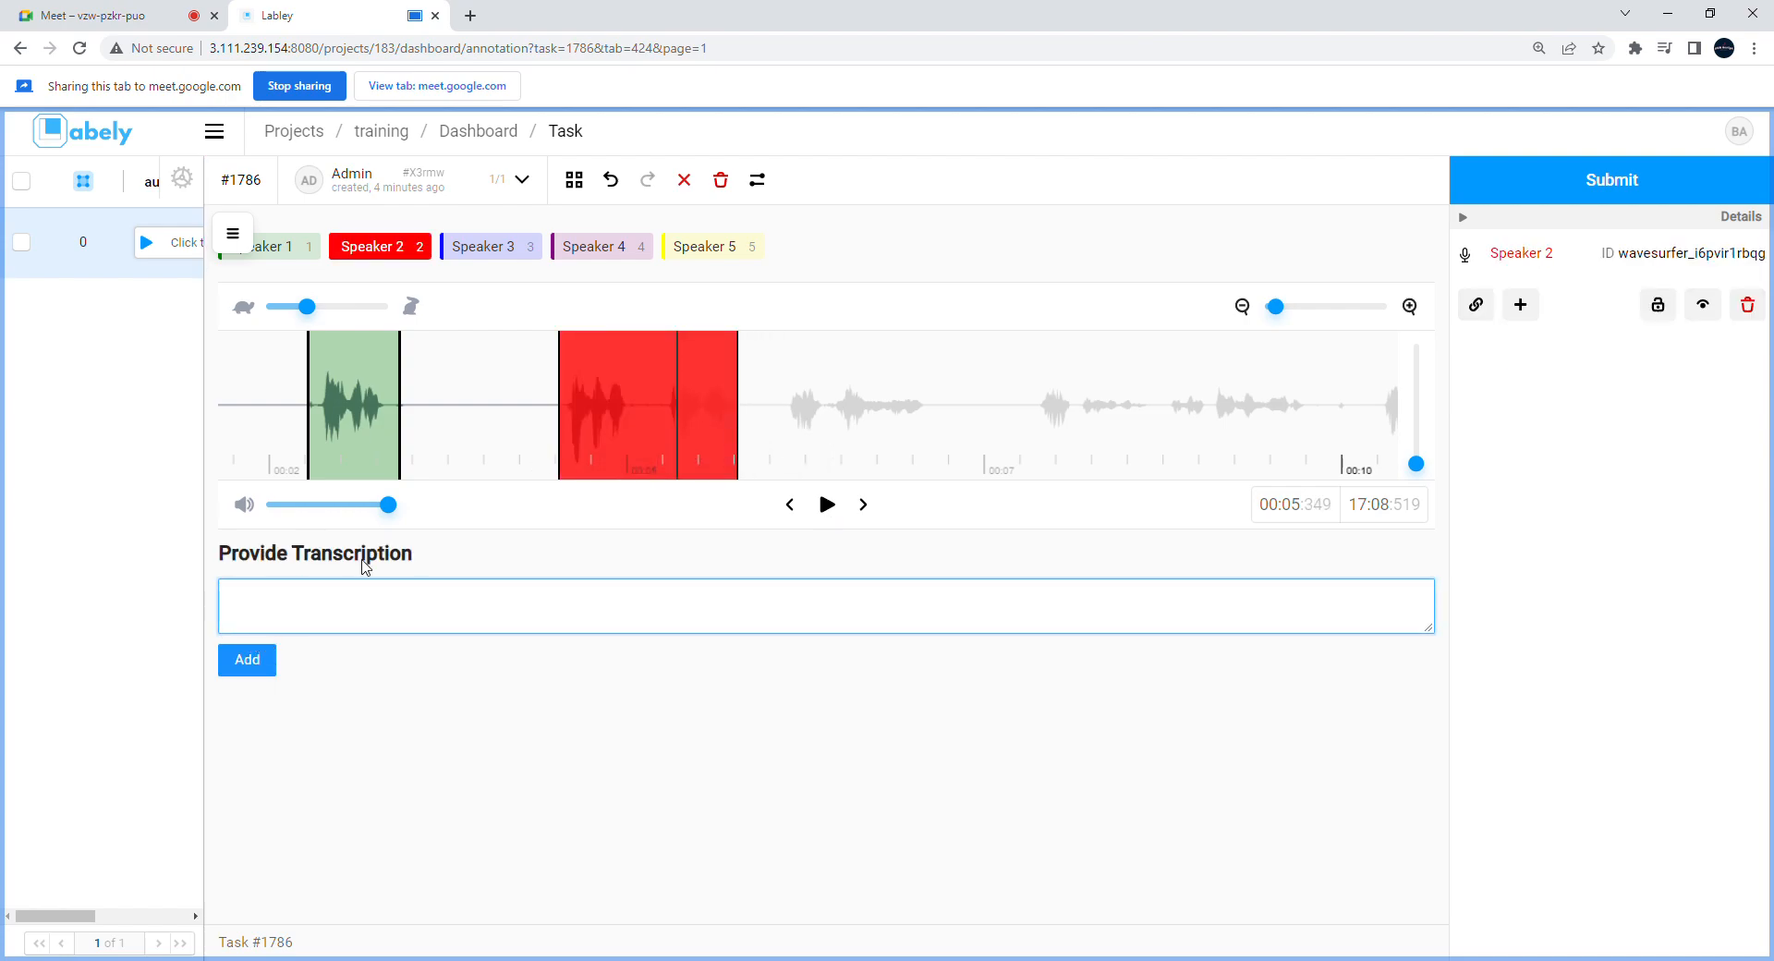
Step: Play the unmarked utterance after the Speaker 2 segment, from about 6.1 to 7.2 seconds
click(787, 450)
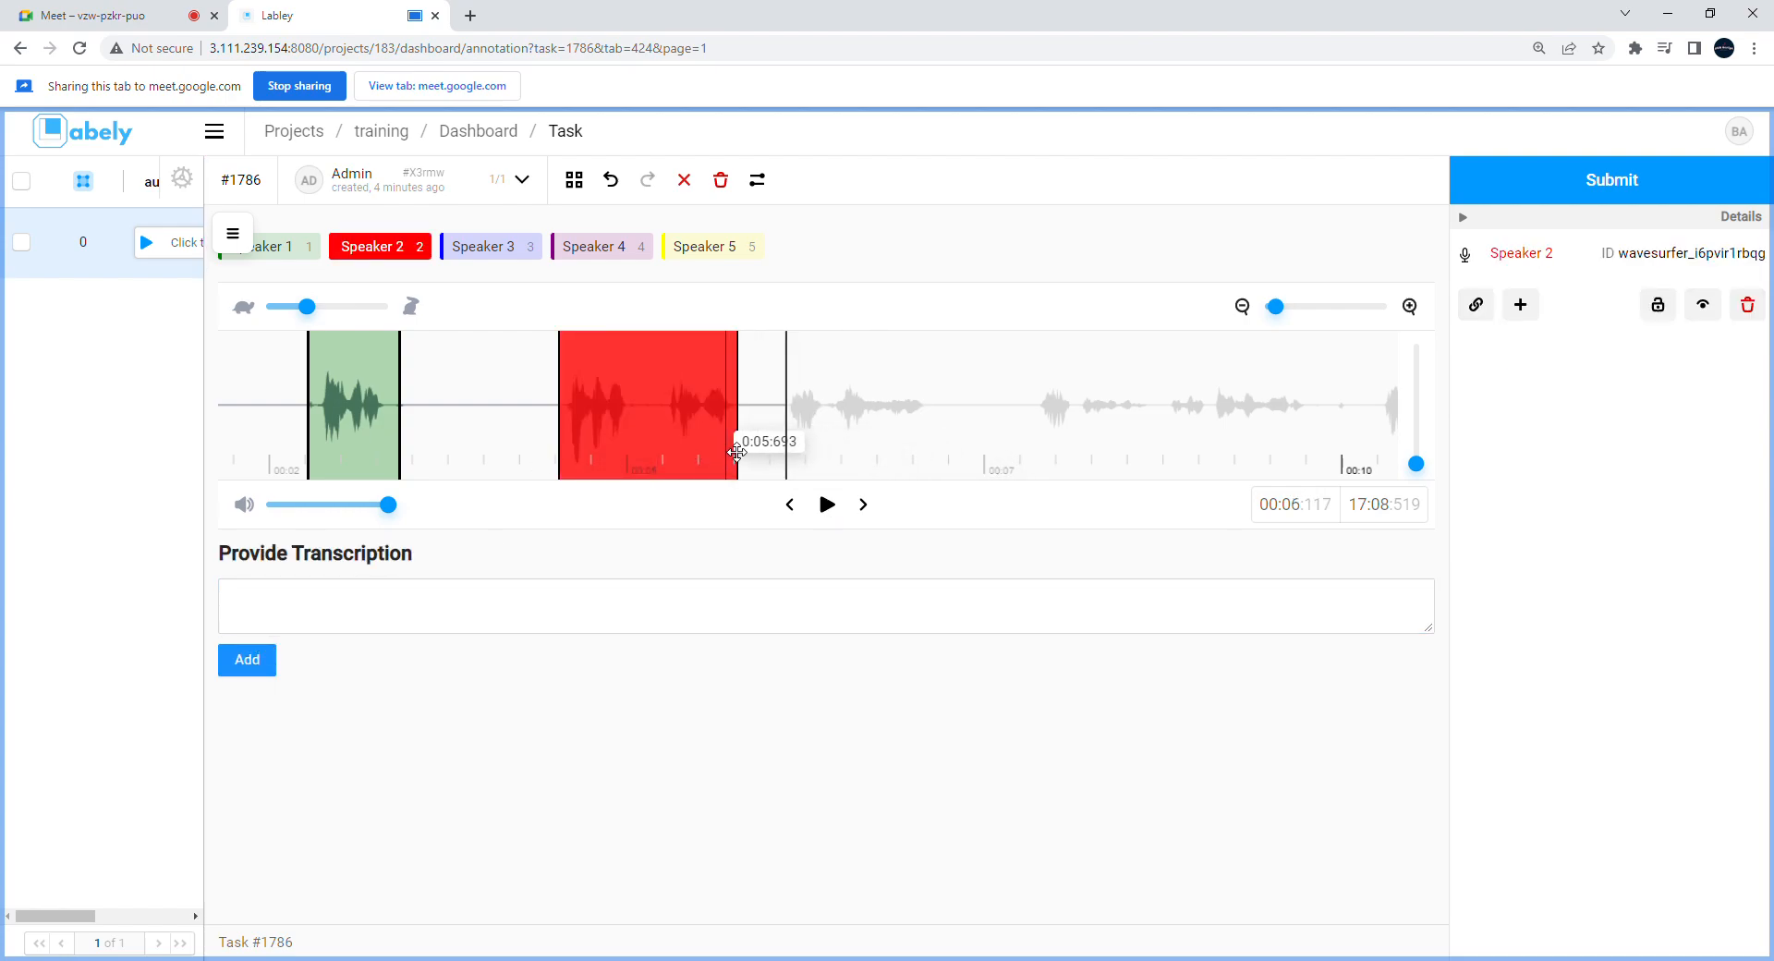
click(729, 452)
click(787, 445)
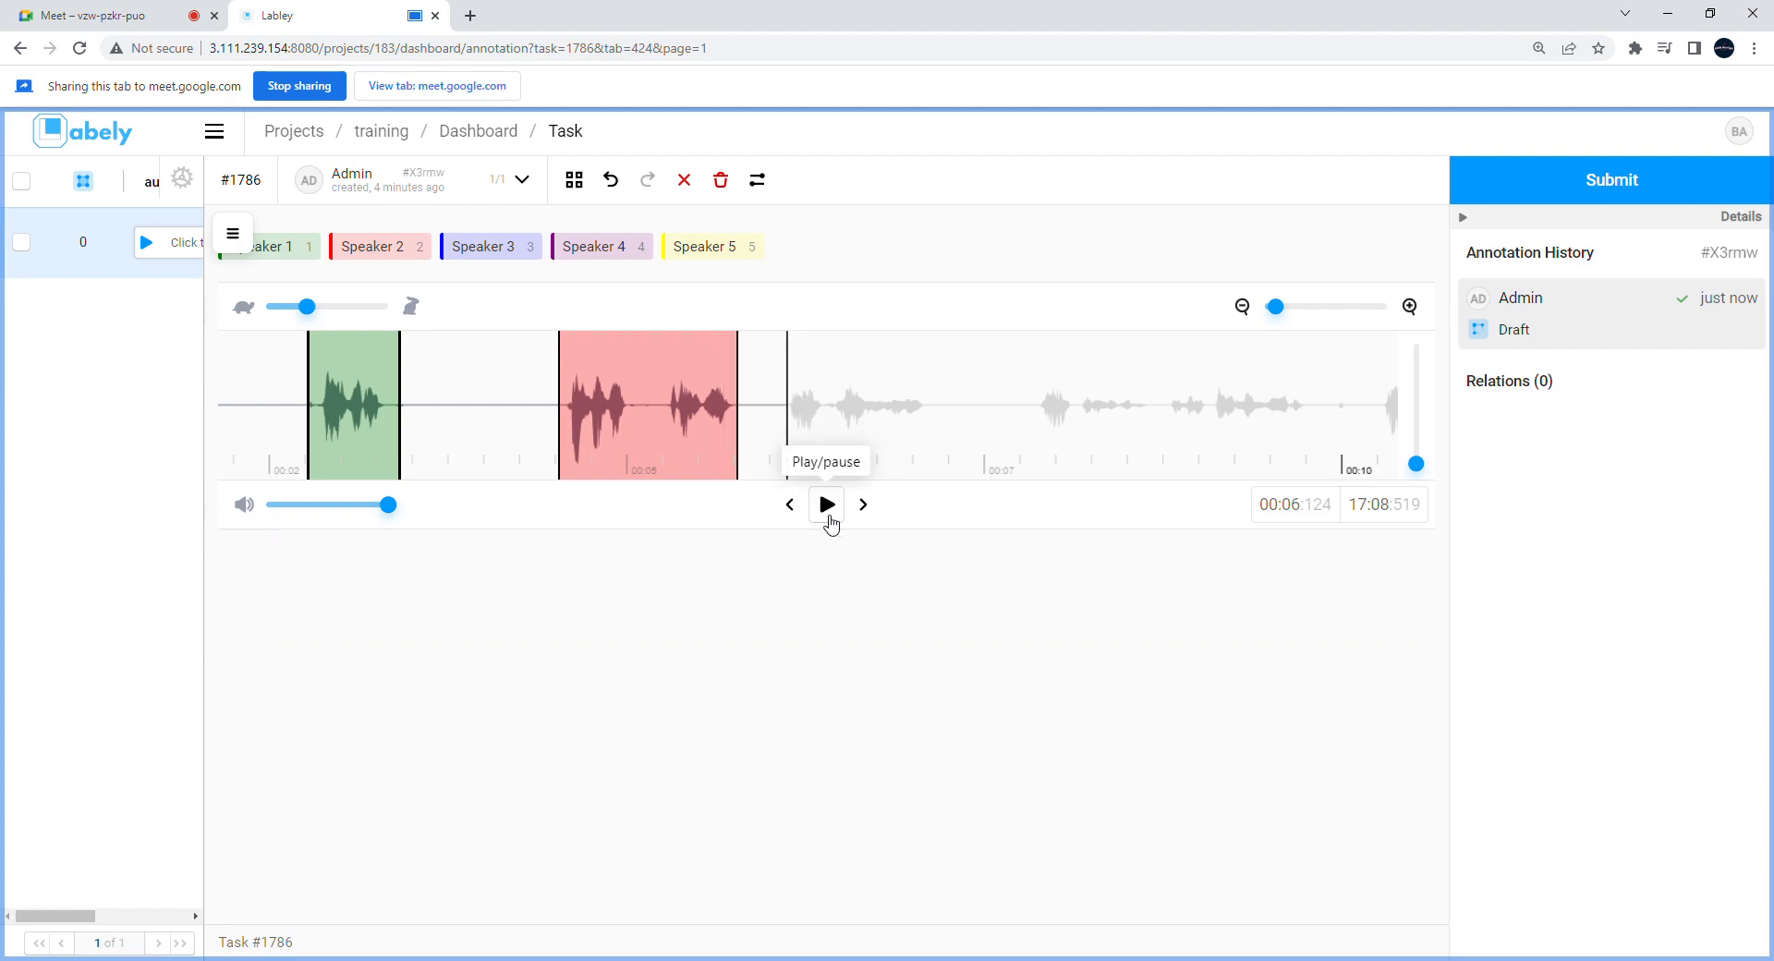
click(828, 505)
click(828, 504)
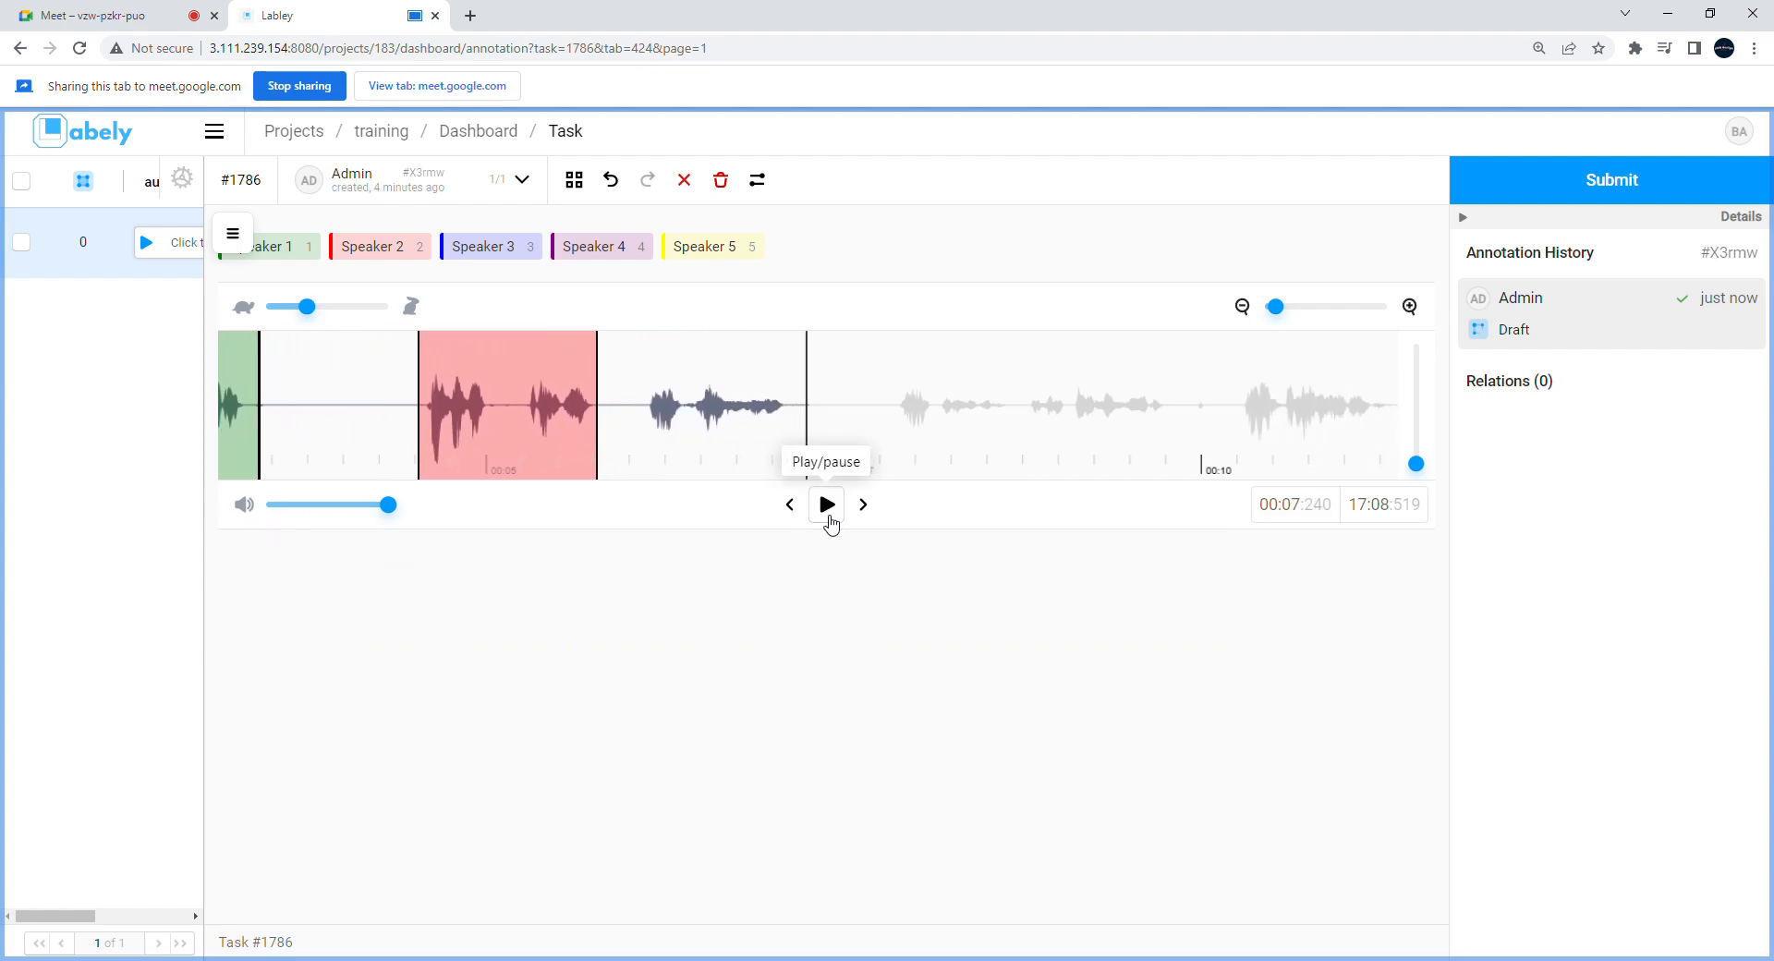
Step: Mark the utterance from about 6.1 to 7.2 seconds as a Speaker 1 segment and select it
click(646, 436)
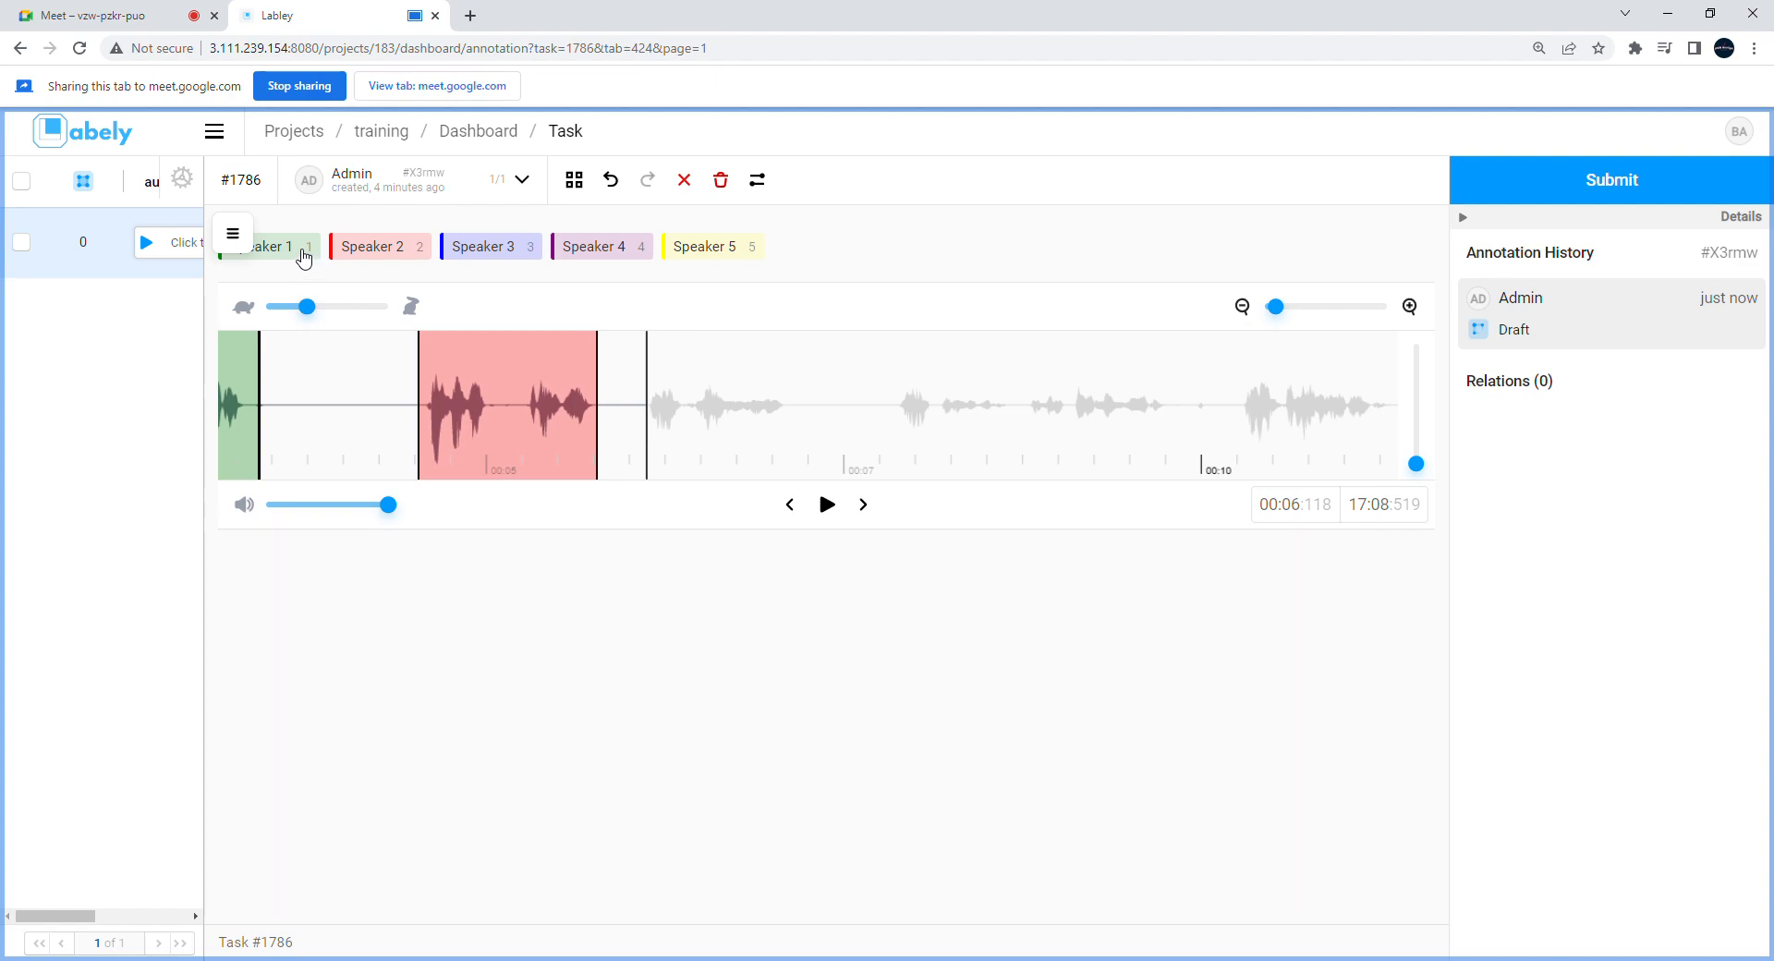
drag(649, 442, 800, 450)
key(1)
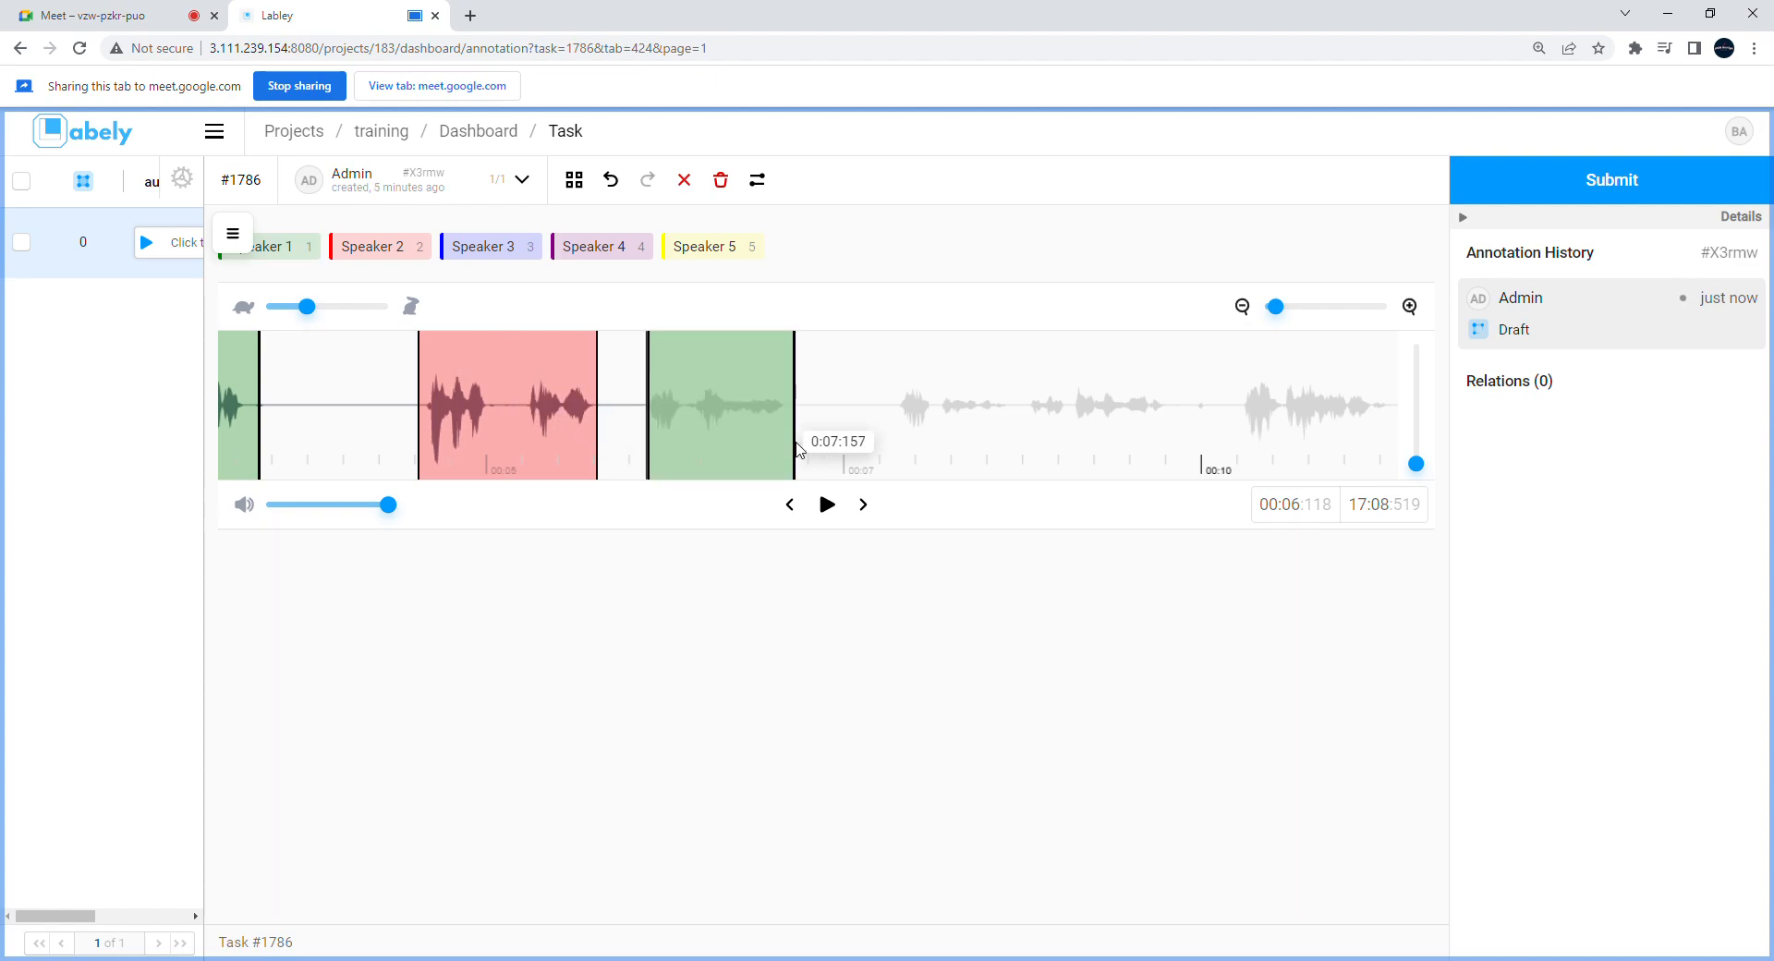
scroll(804, 435, right, 2)
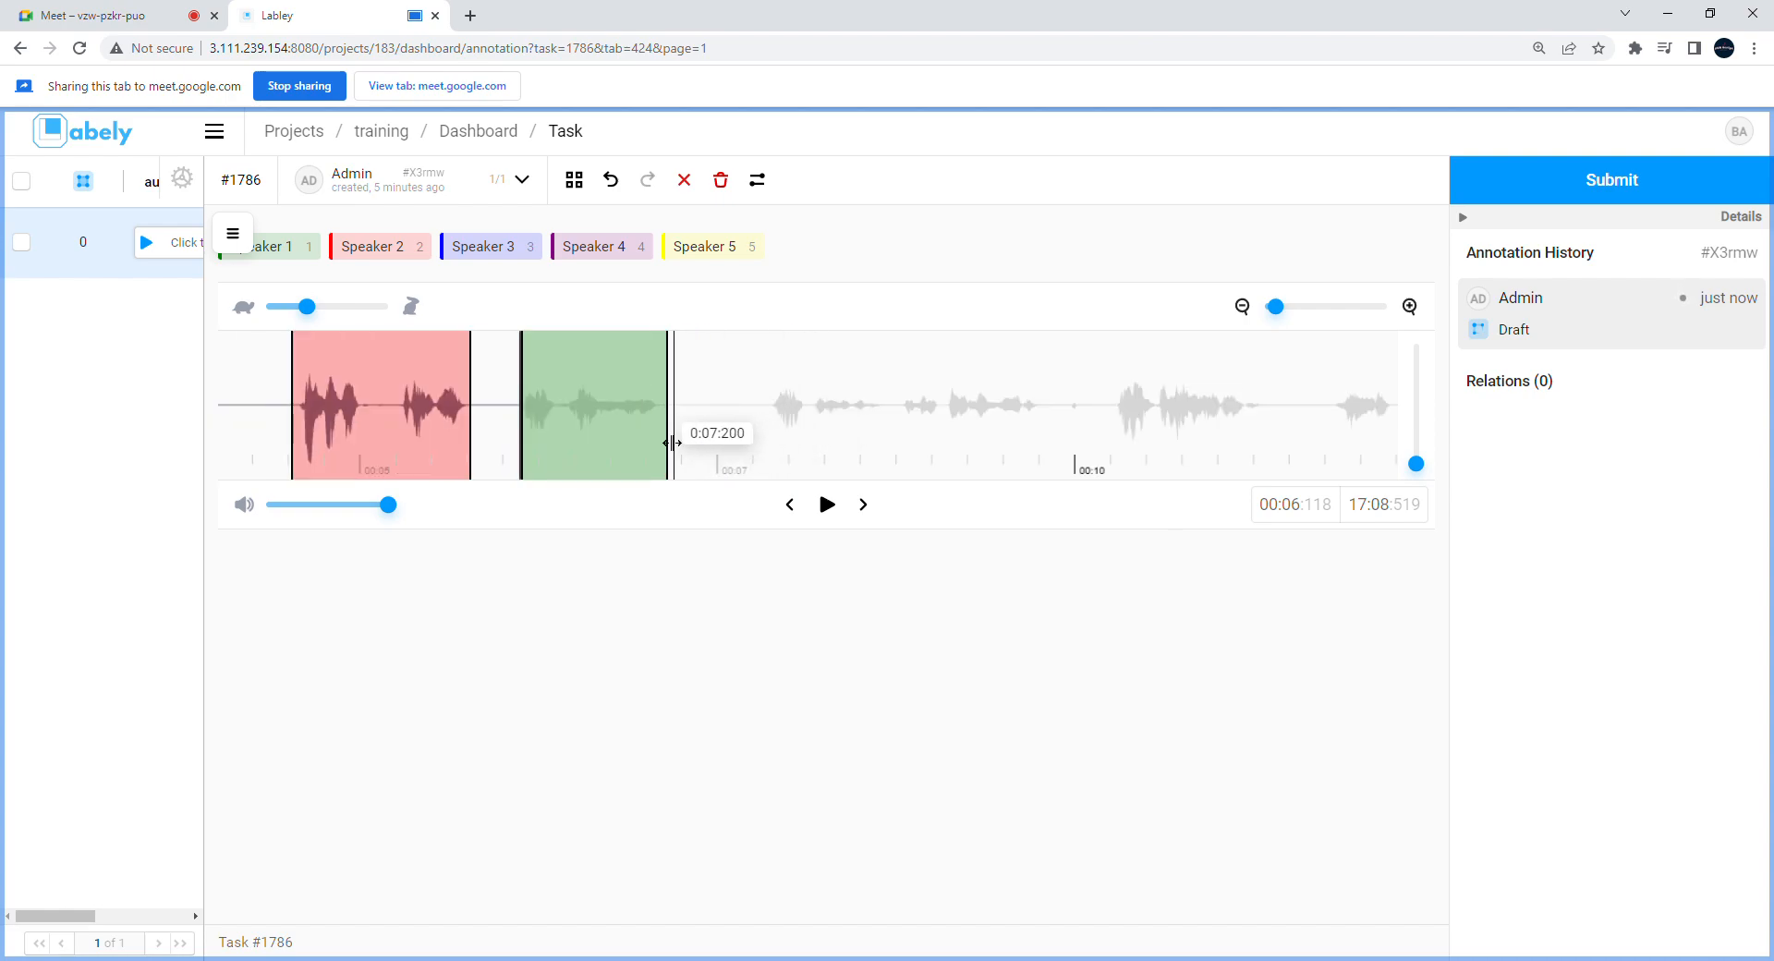
click(613, 469)
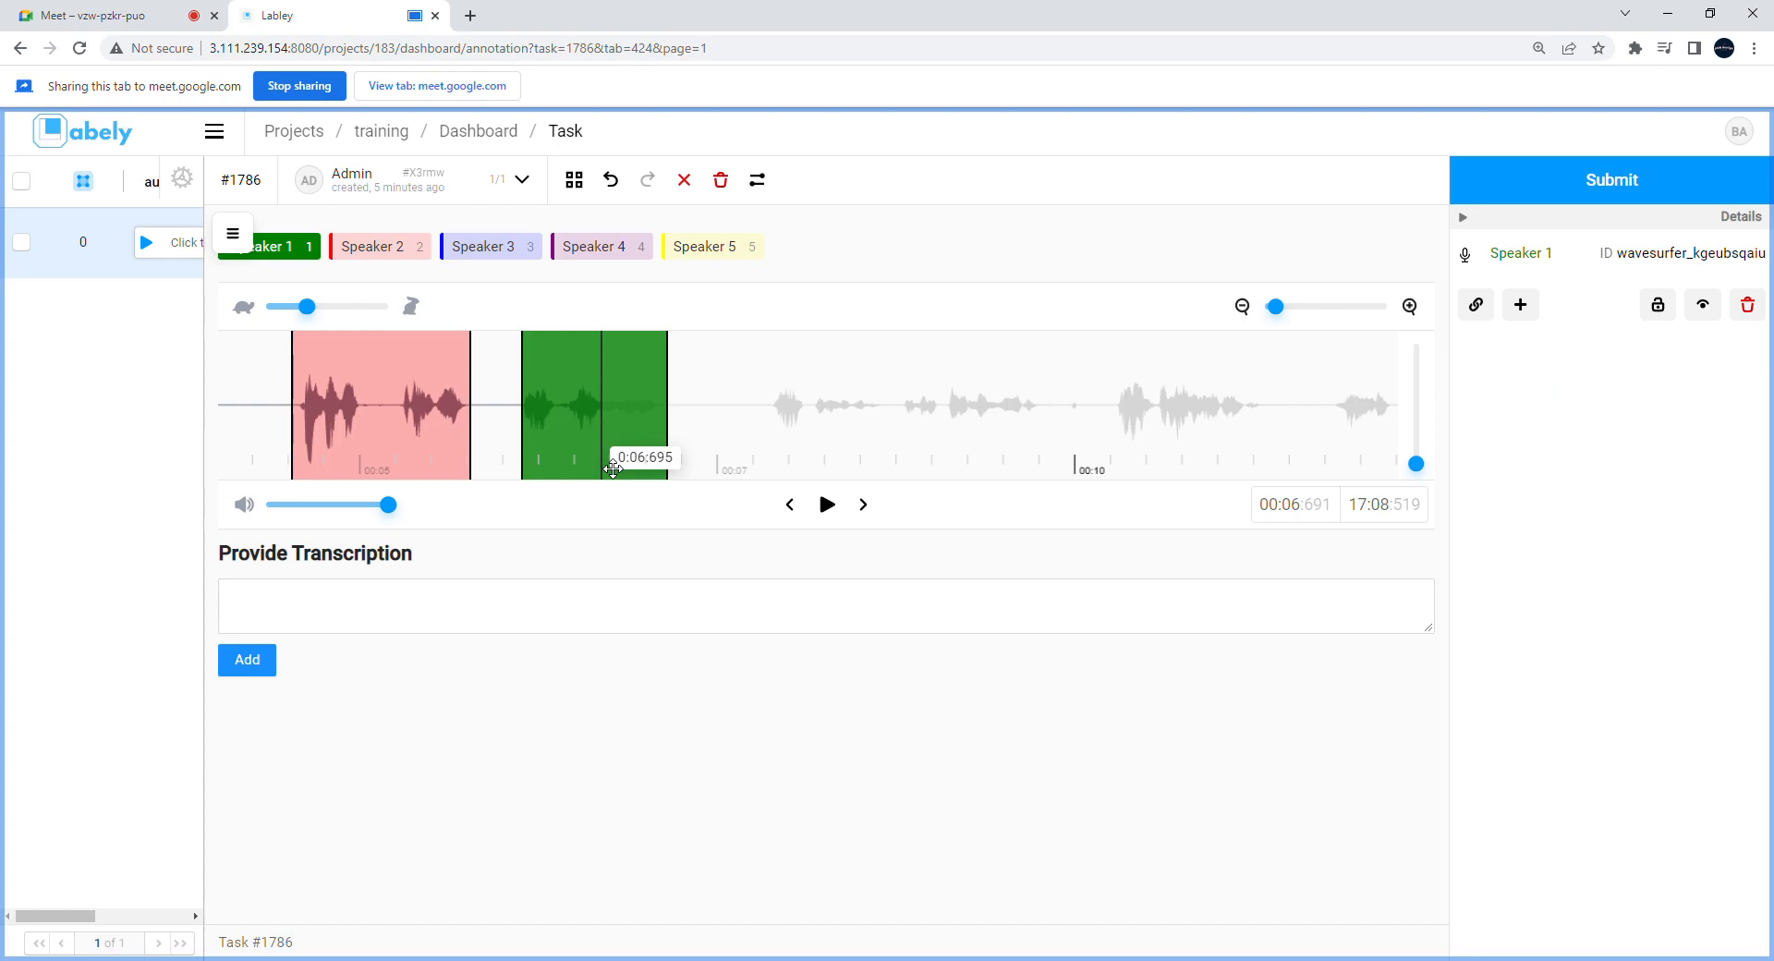
Step: Play the unmarked utterances following the new Speaker 1 segment up to about 10 seconds
click(828, 505)
click(828, 506)
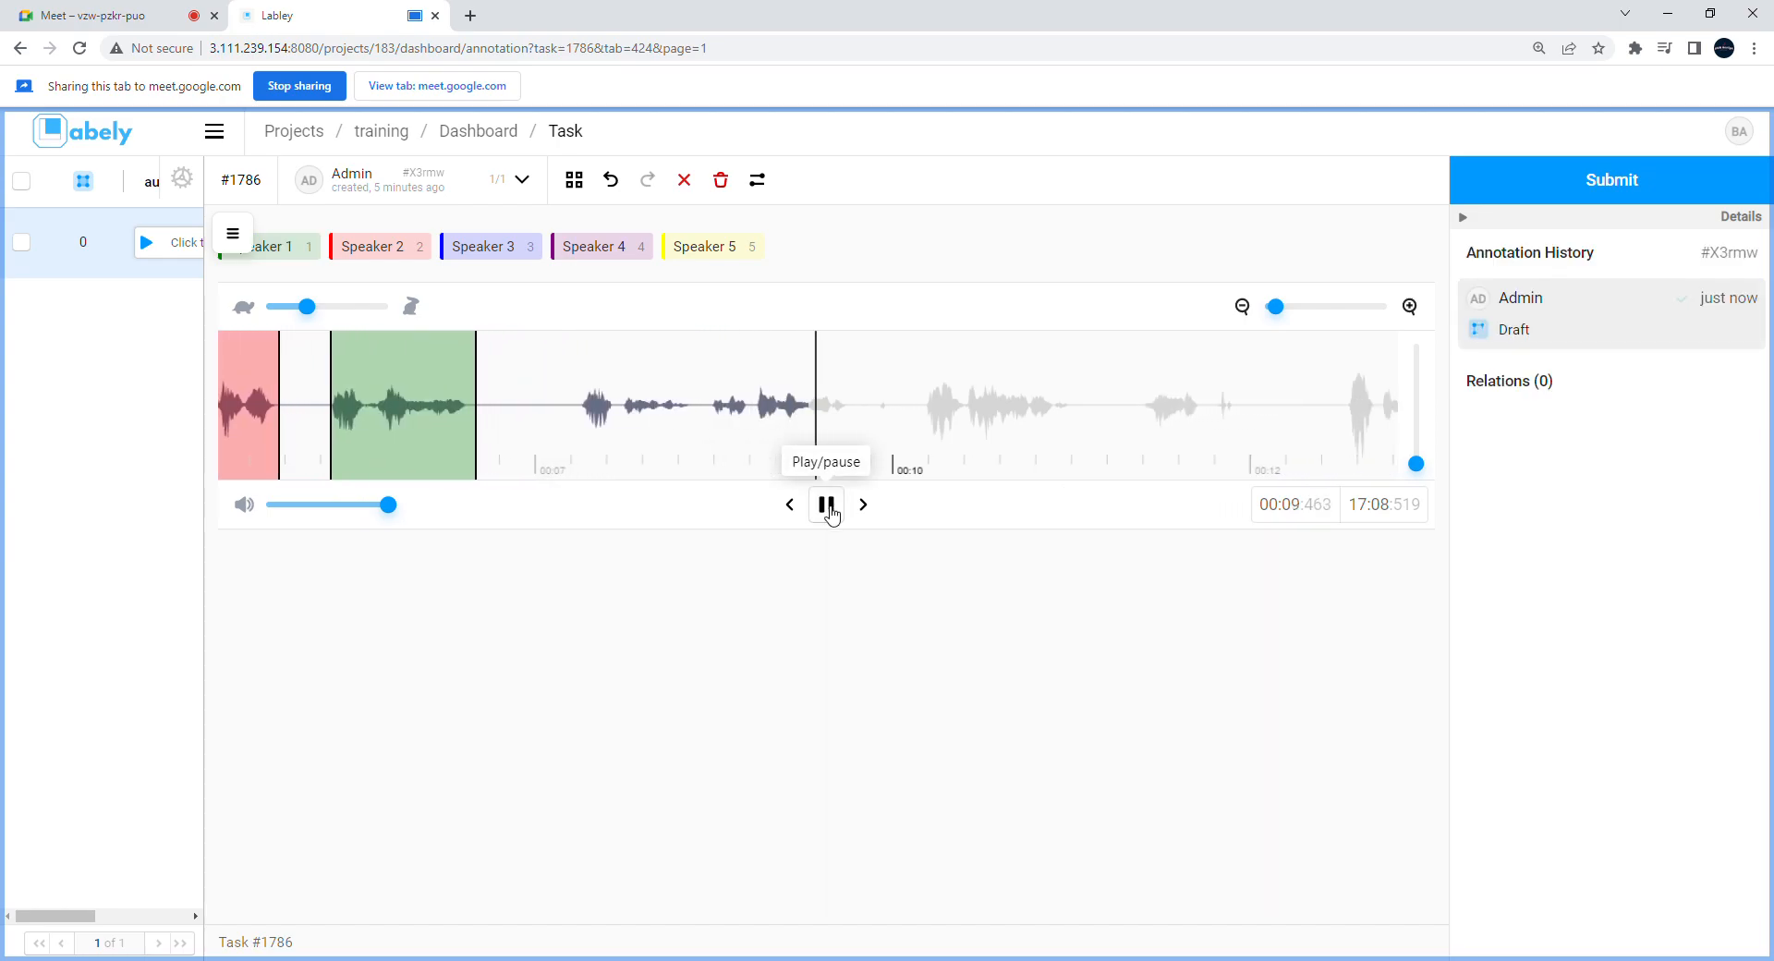
click(830, 510)
double_click(282, 414)
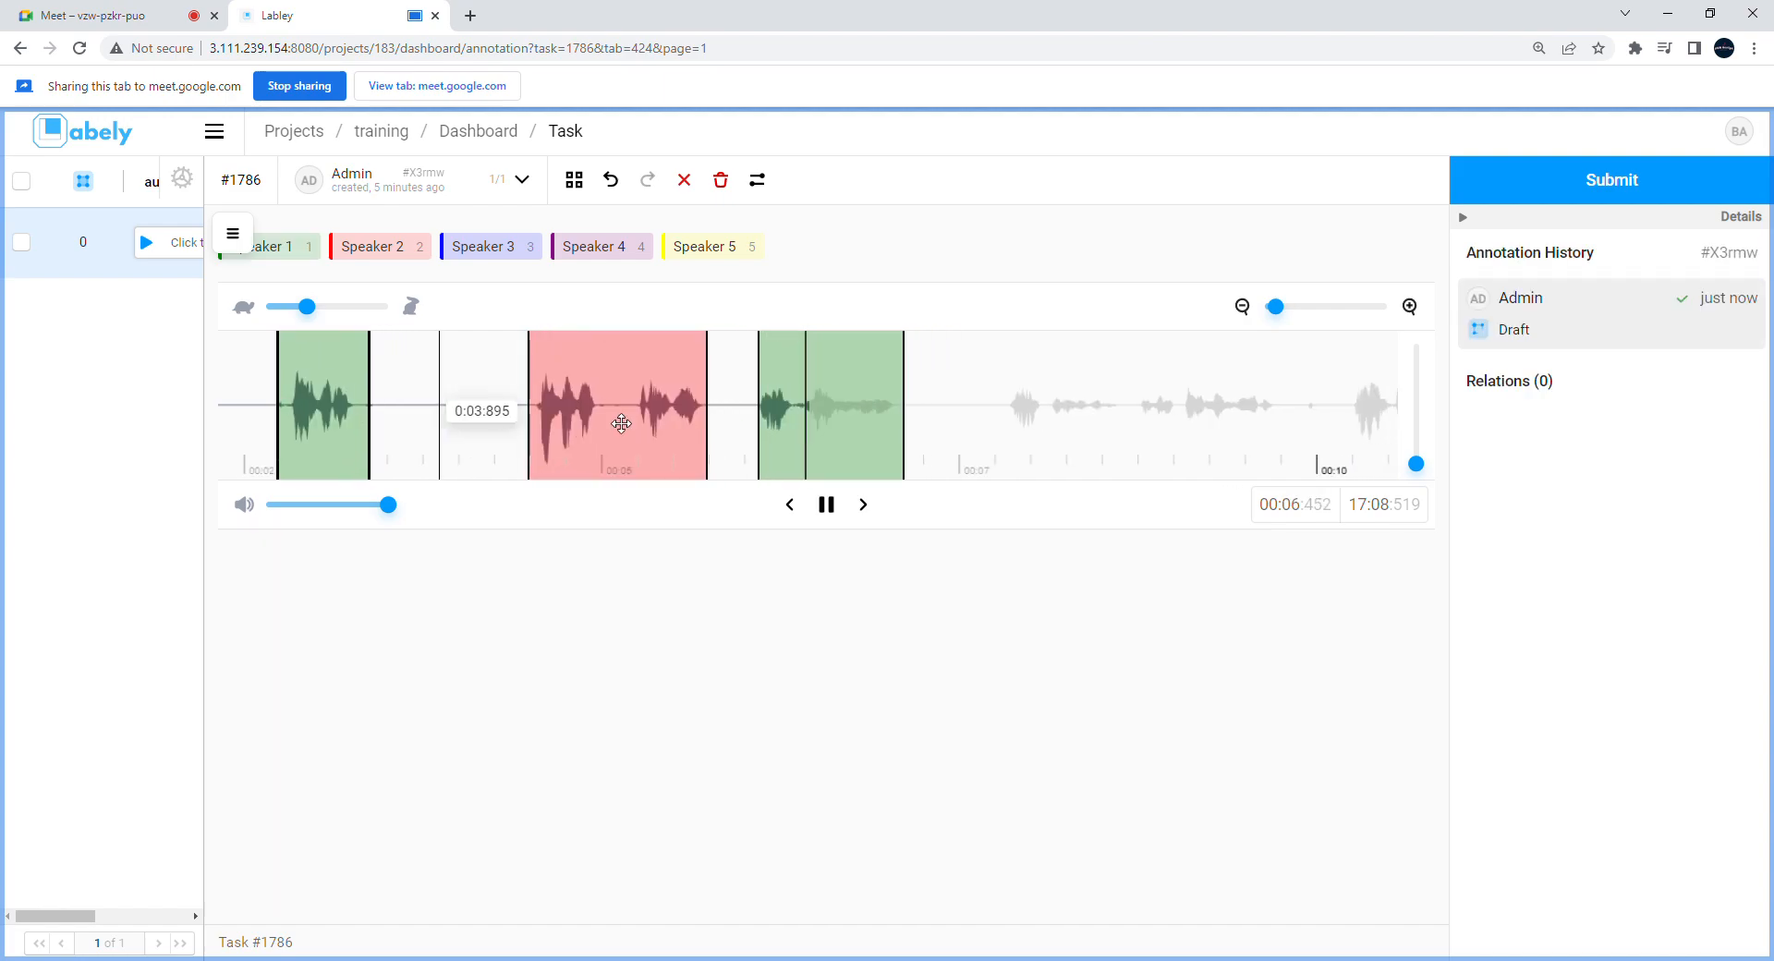
click(832, 510)
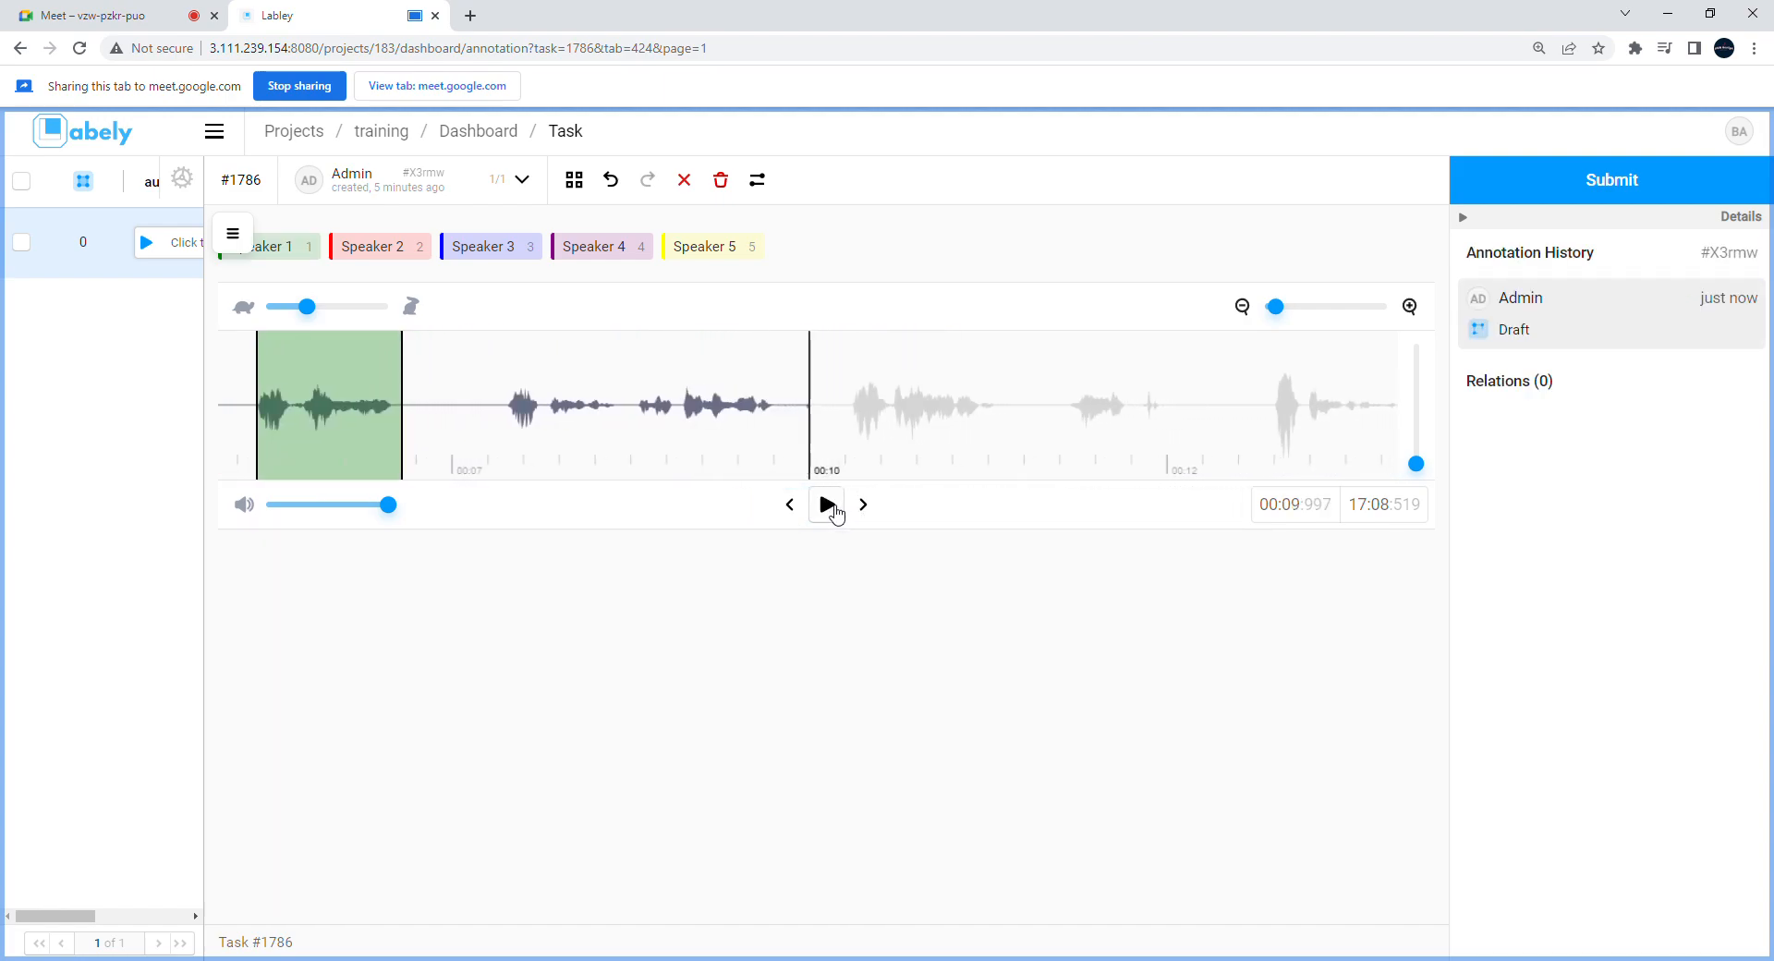
Step: Mark the utterances from about 7.8 to 9.9 seconds as one Speaker 2 segment and open its transcription
click(502, 450)
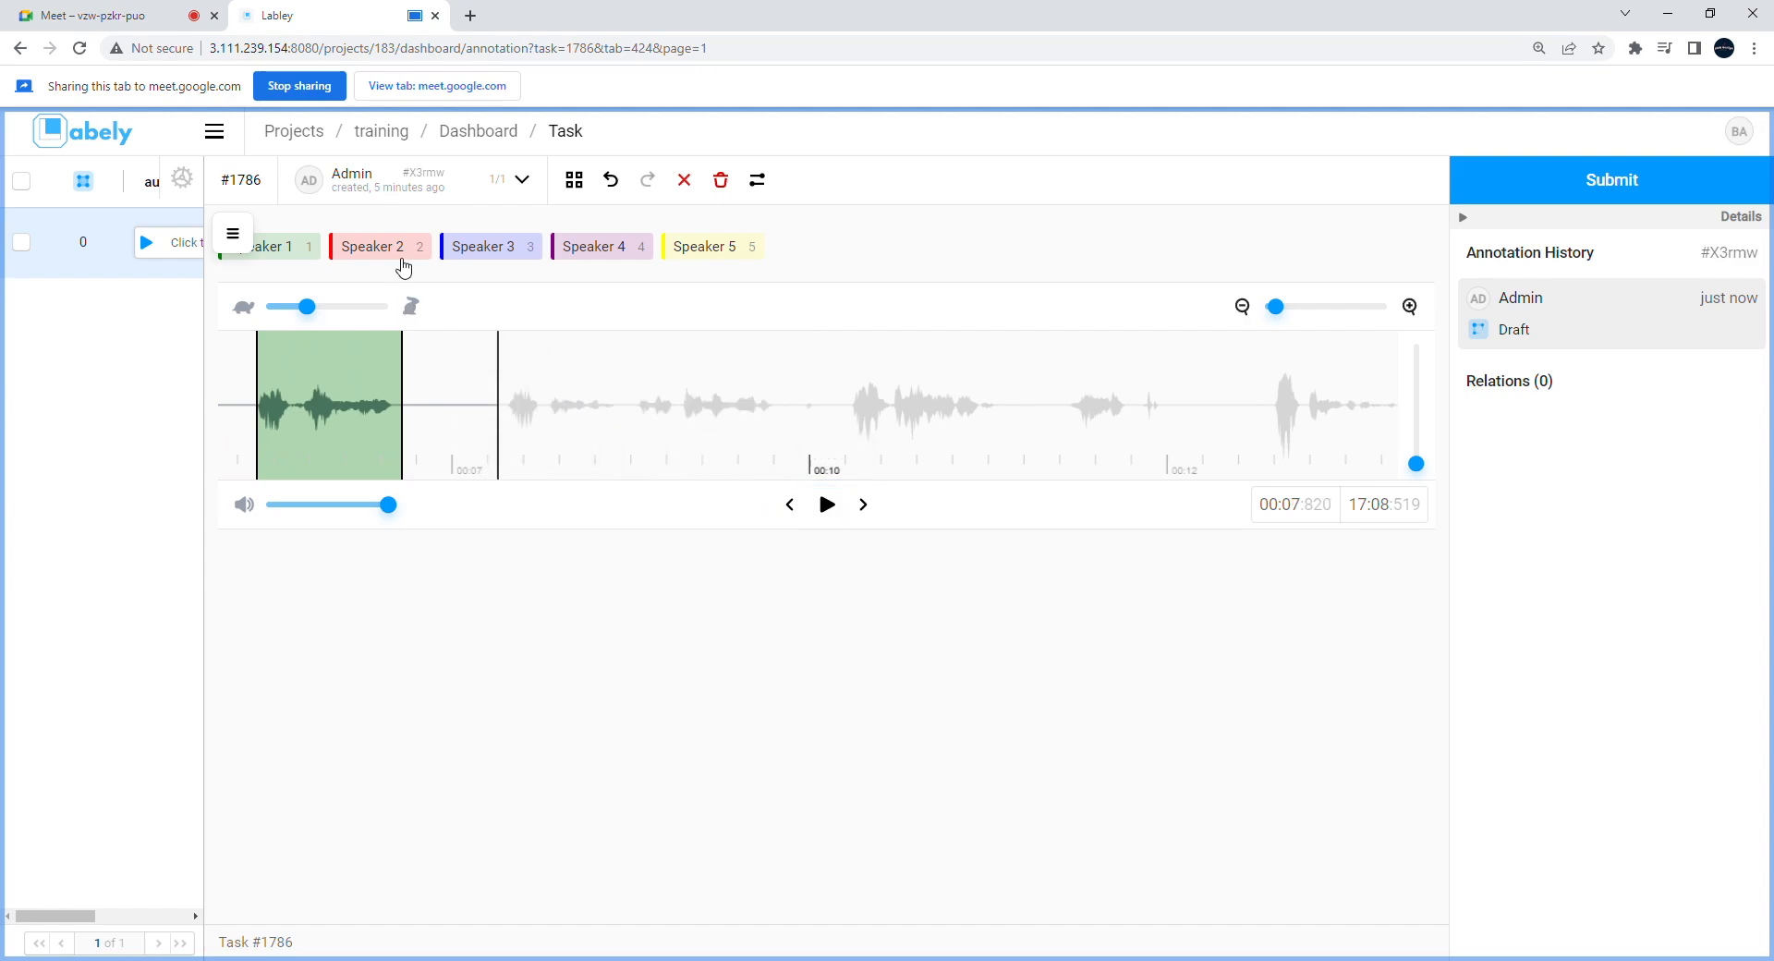
click(401, 261)
drag(500, 434, 791, 453)
click(636, 425)
click(354, 624)
Step: Play the next unmarked utterance from about 10.3 to 11.4 seconds
click(851, 452)
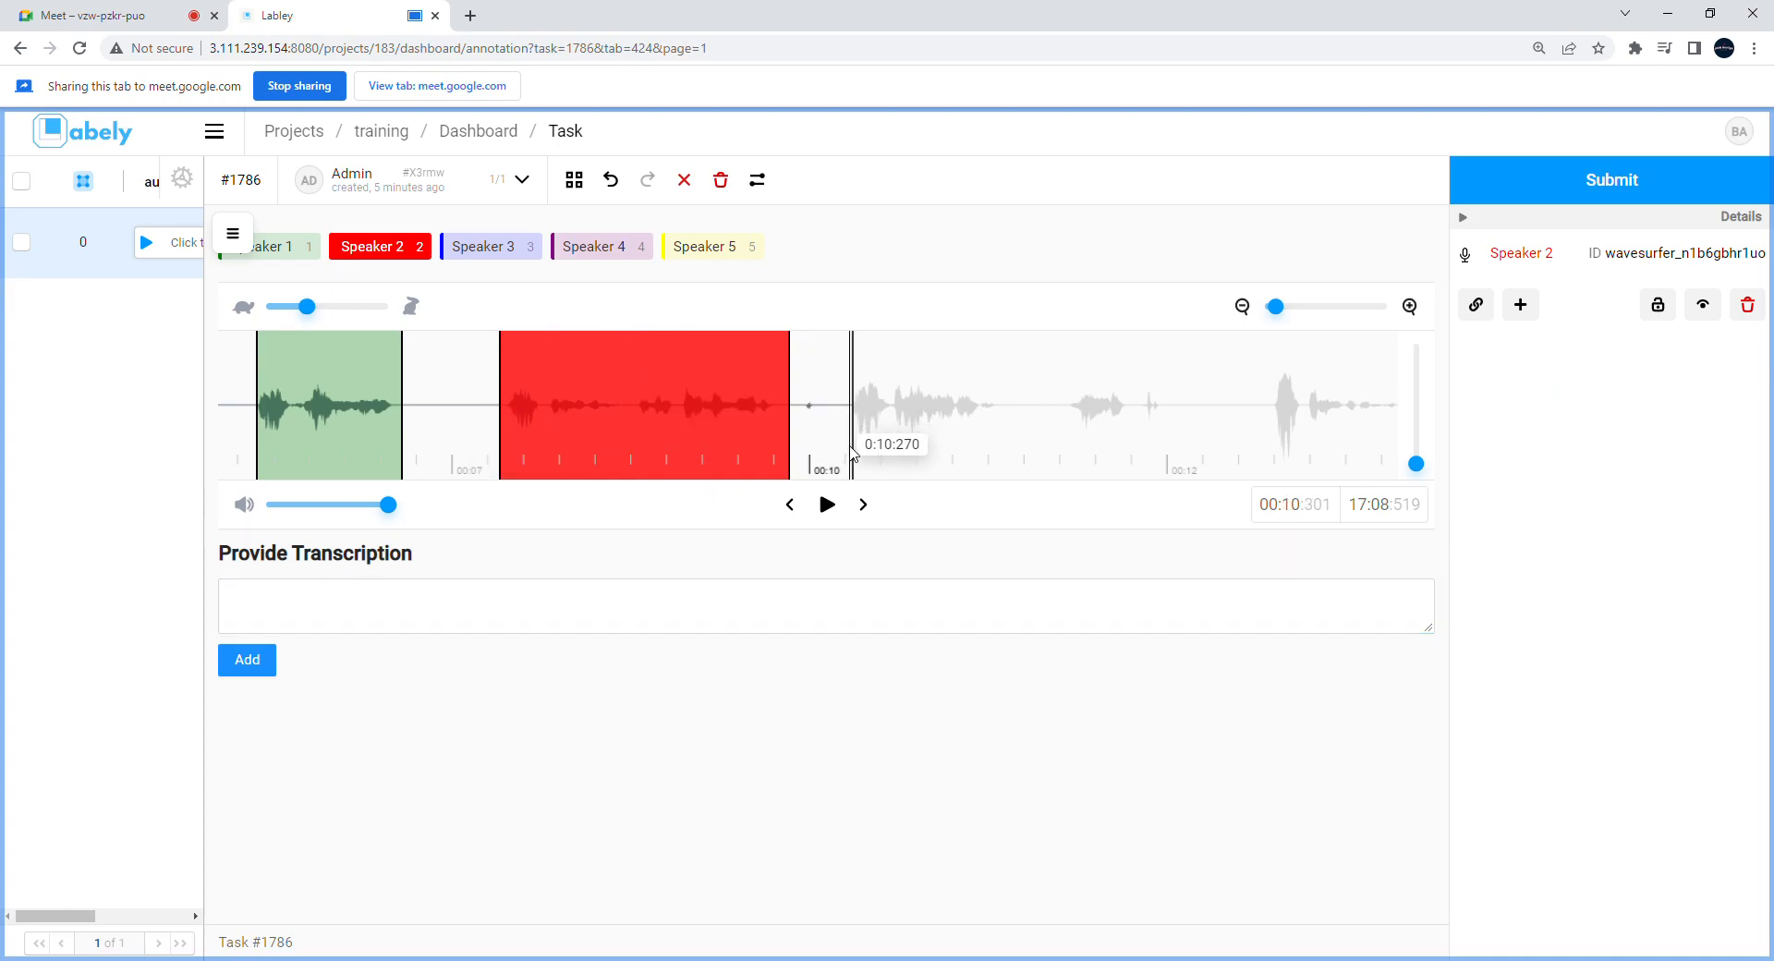
click(827, 505)
click(828, 505)
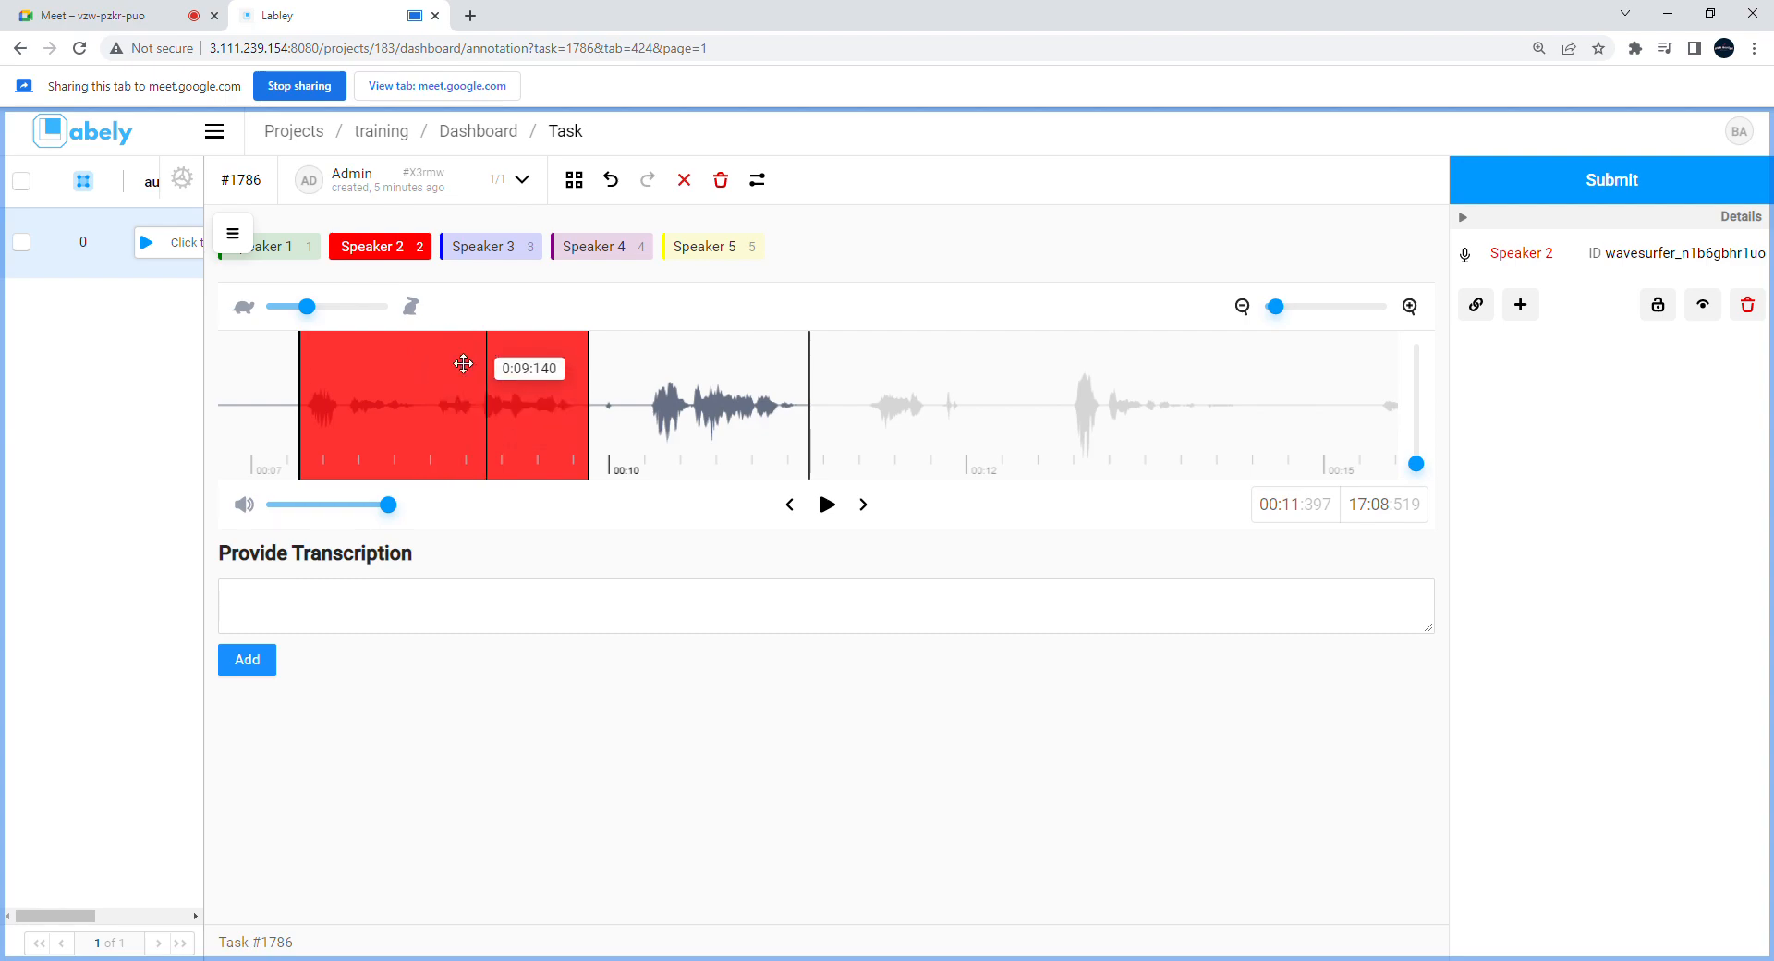
Step: Mark the utterance from about 10.3 to 11.4 seconds as a Speaker 1 segment and open its transcription
click(540, 428)
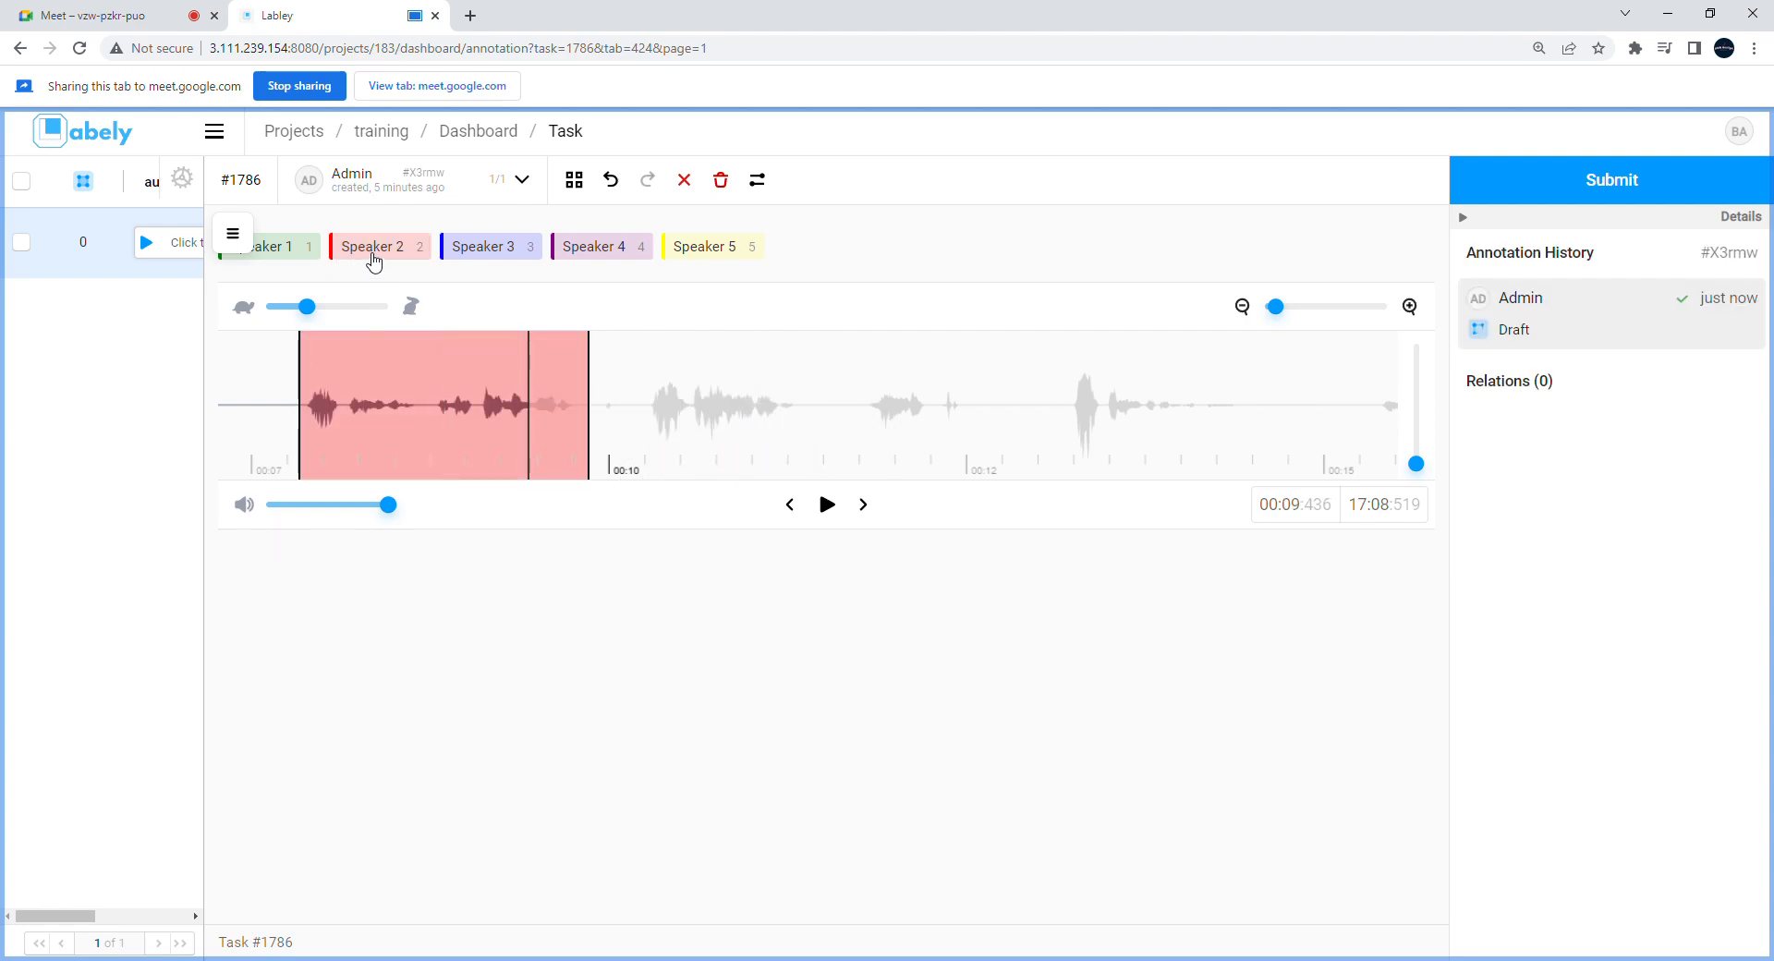
click(653, 430)
click(303, 254)
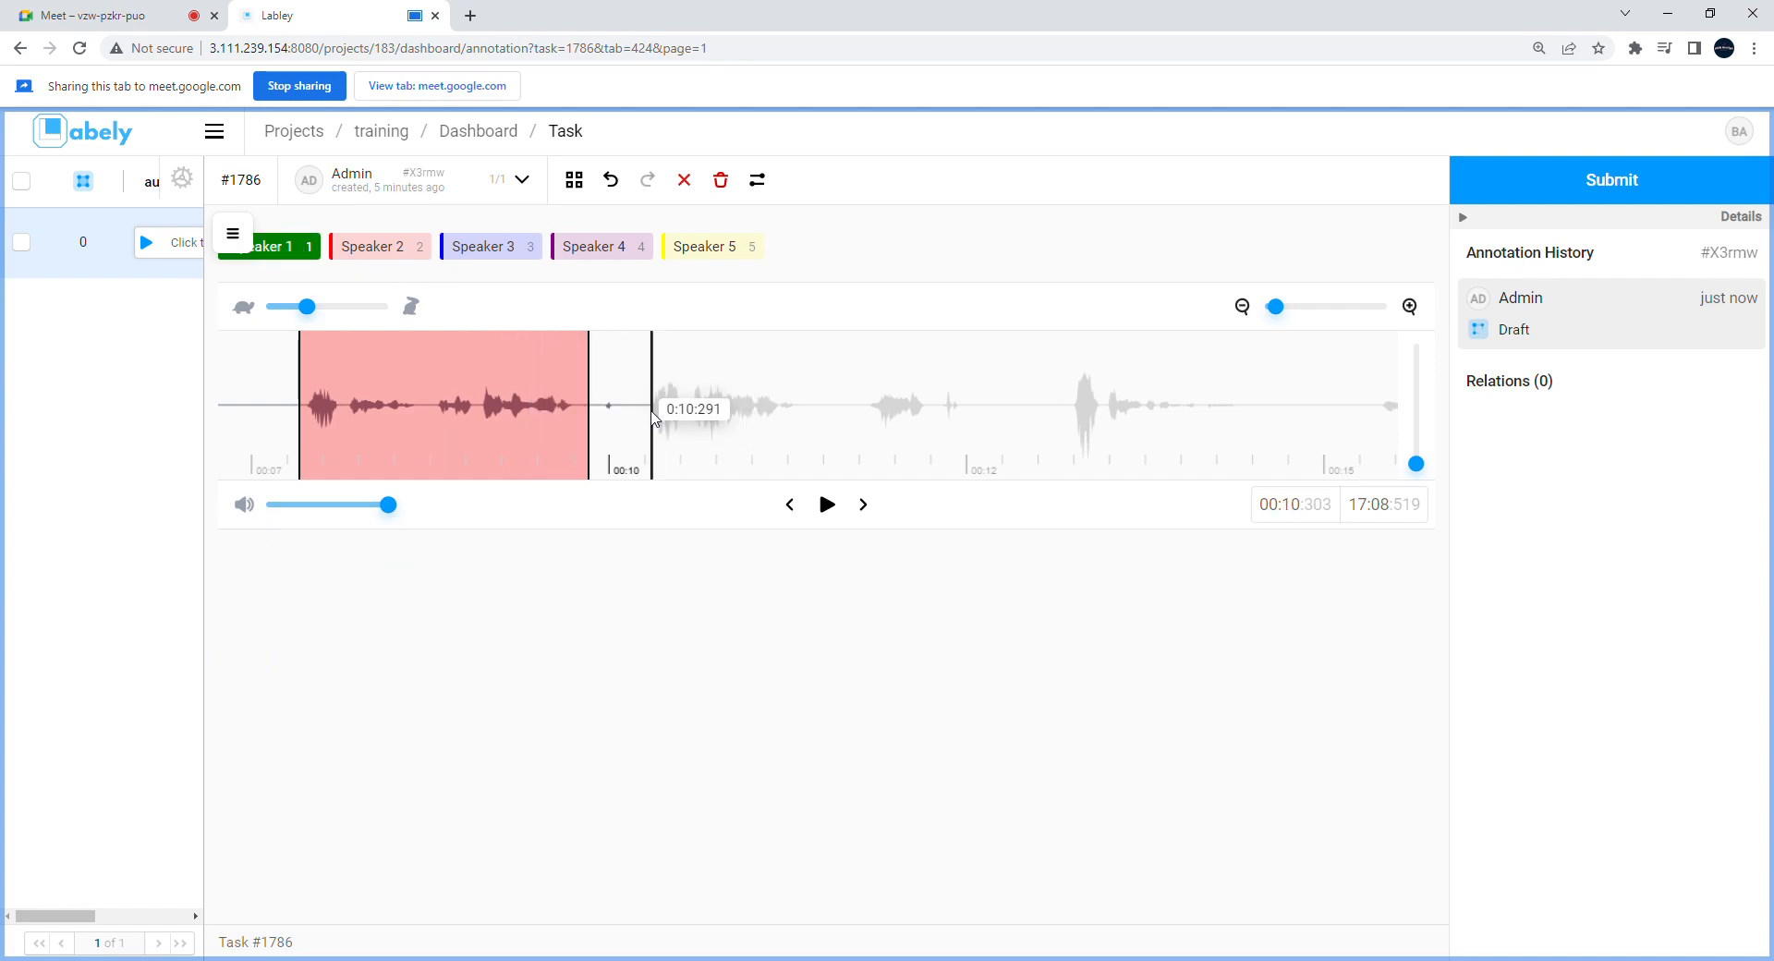
drag(653, 416, 806, 434)
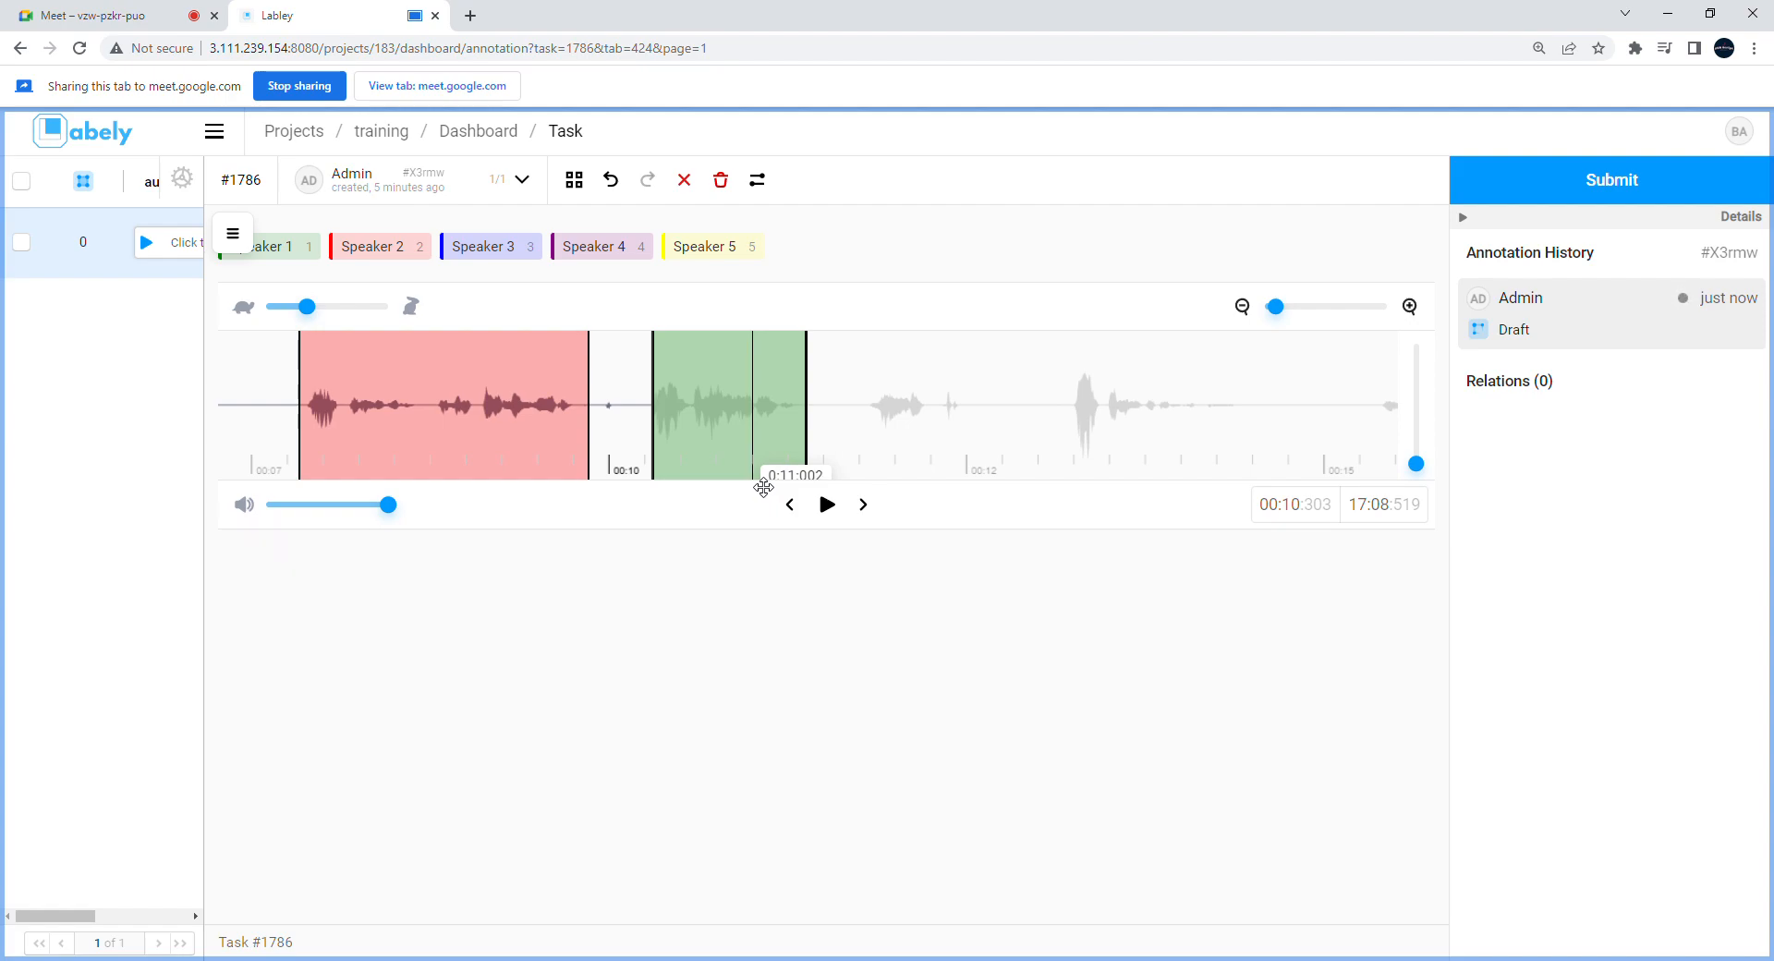
click(673, 453)
click(447, 606)
Step: Replay the last marked segments and the short utterance after them up to about 12.5 seconds
click(827, 504)
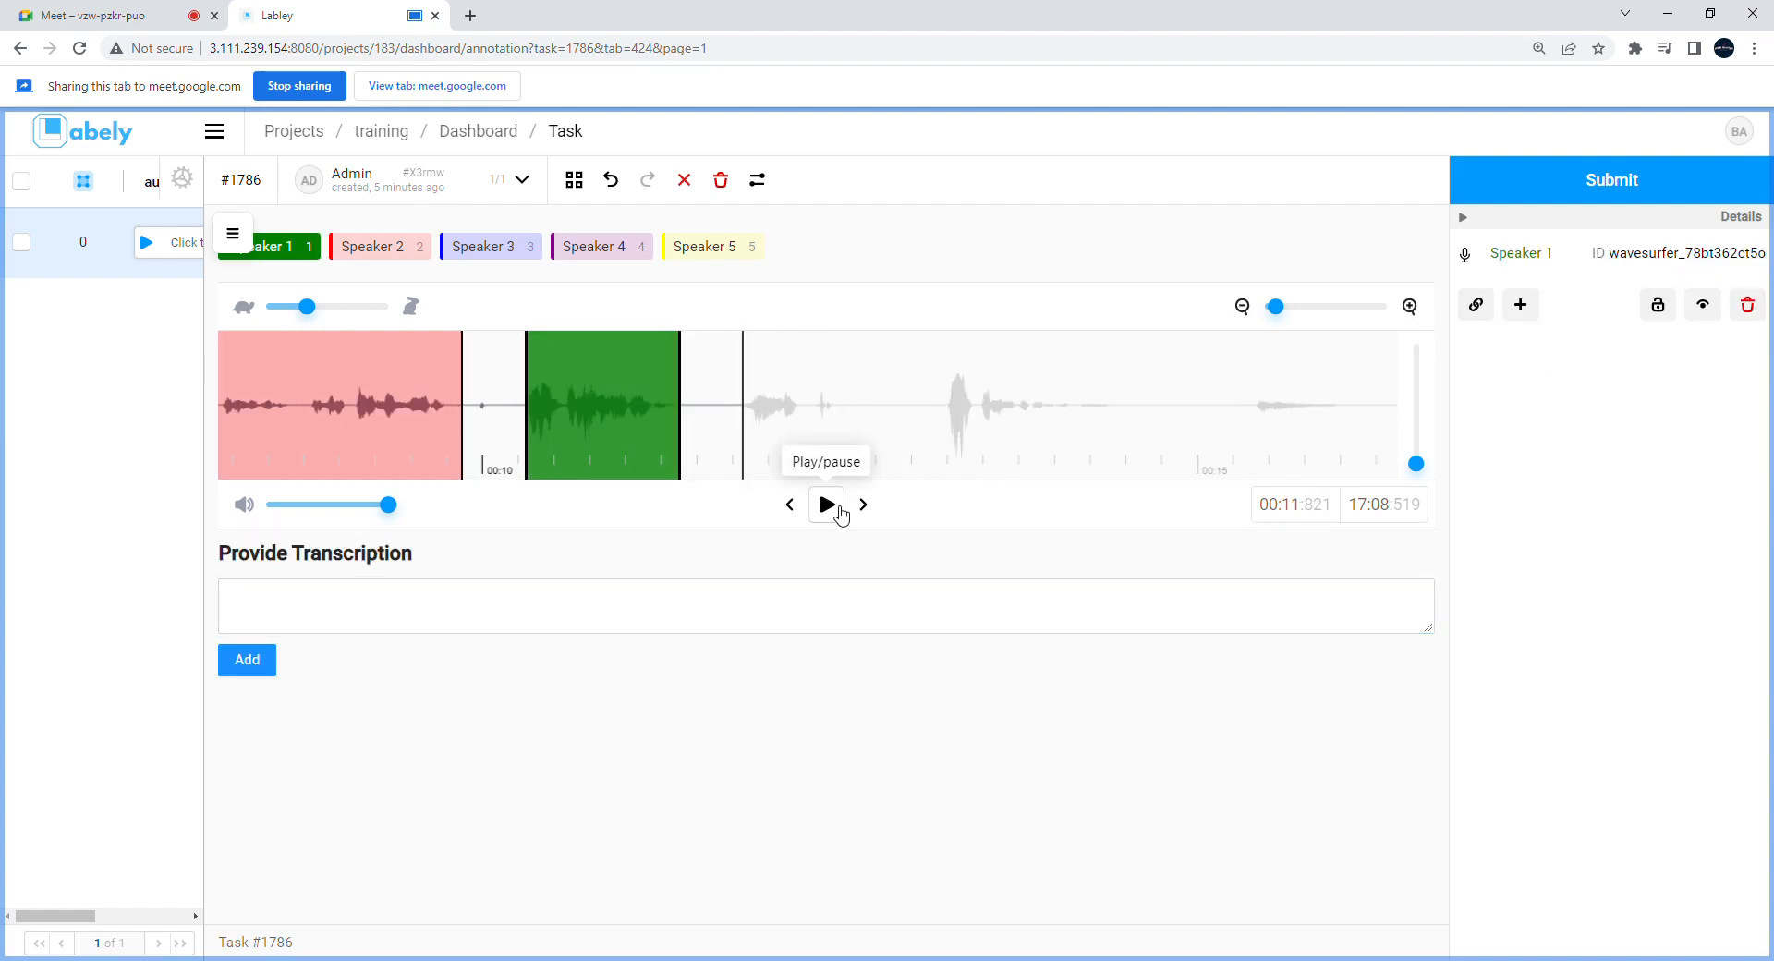
click(828, 504)
double_click(557, 431)
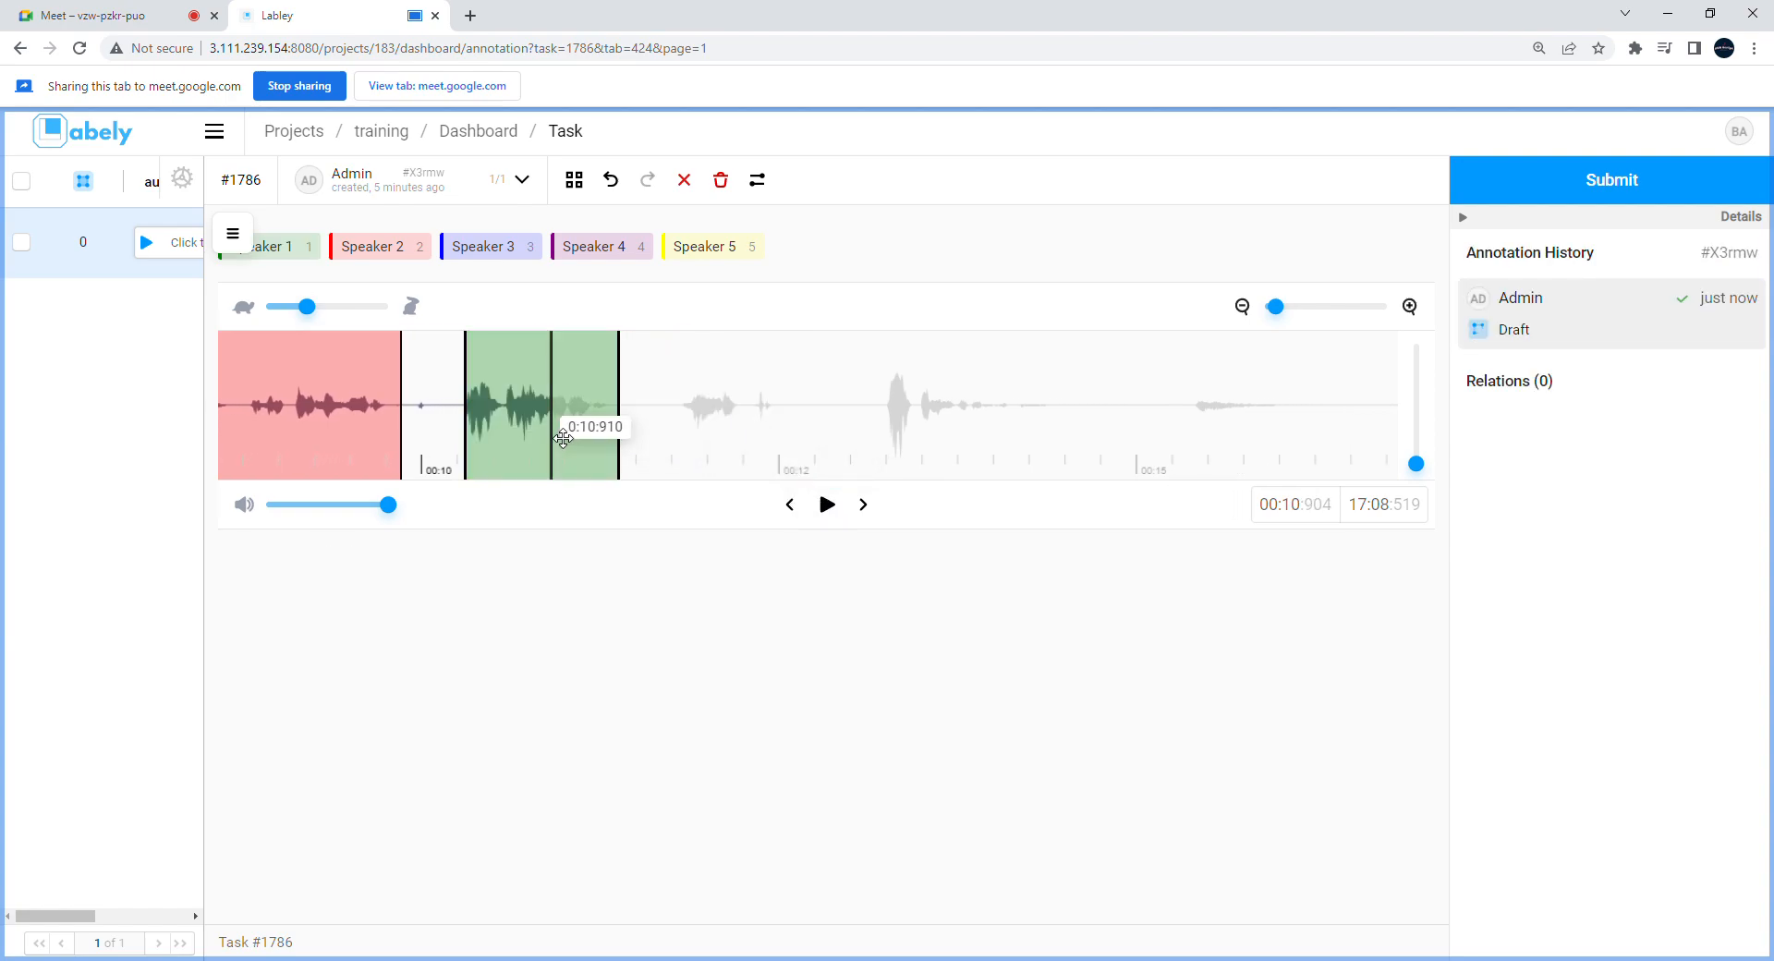
click(556, 431)
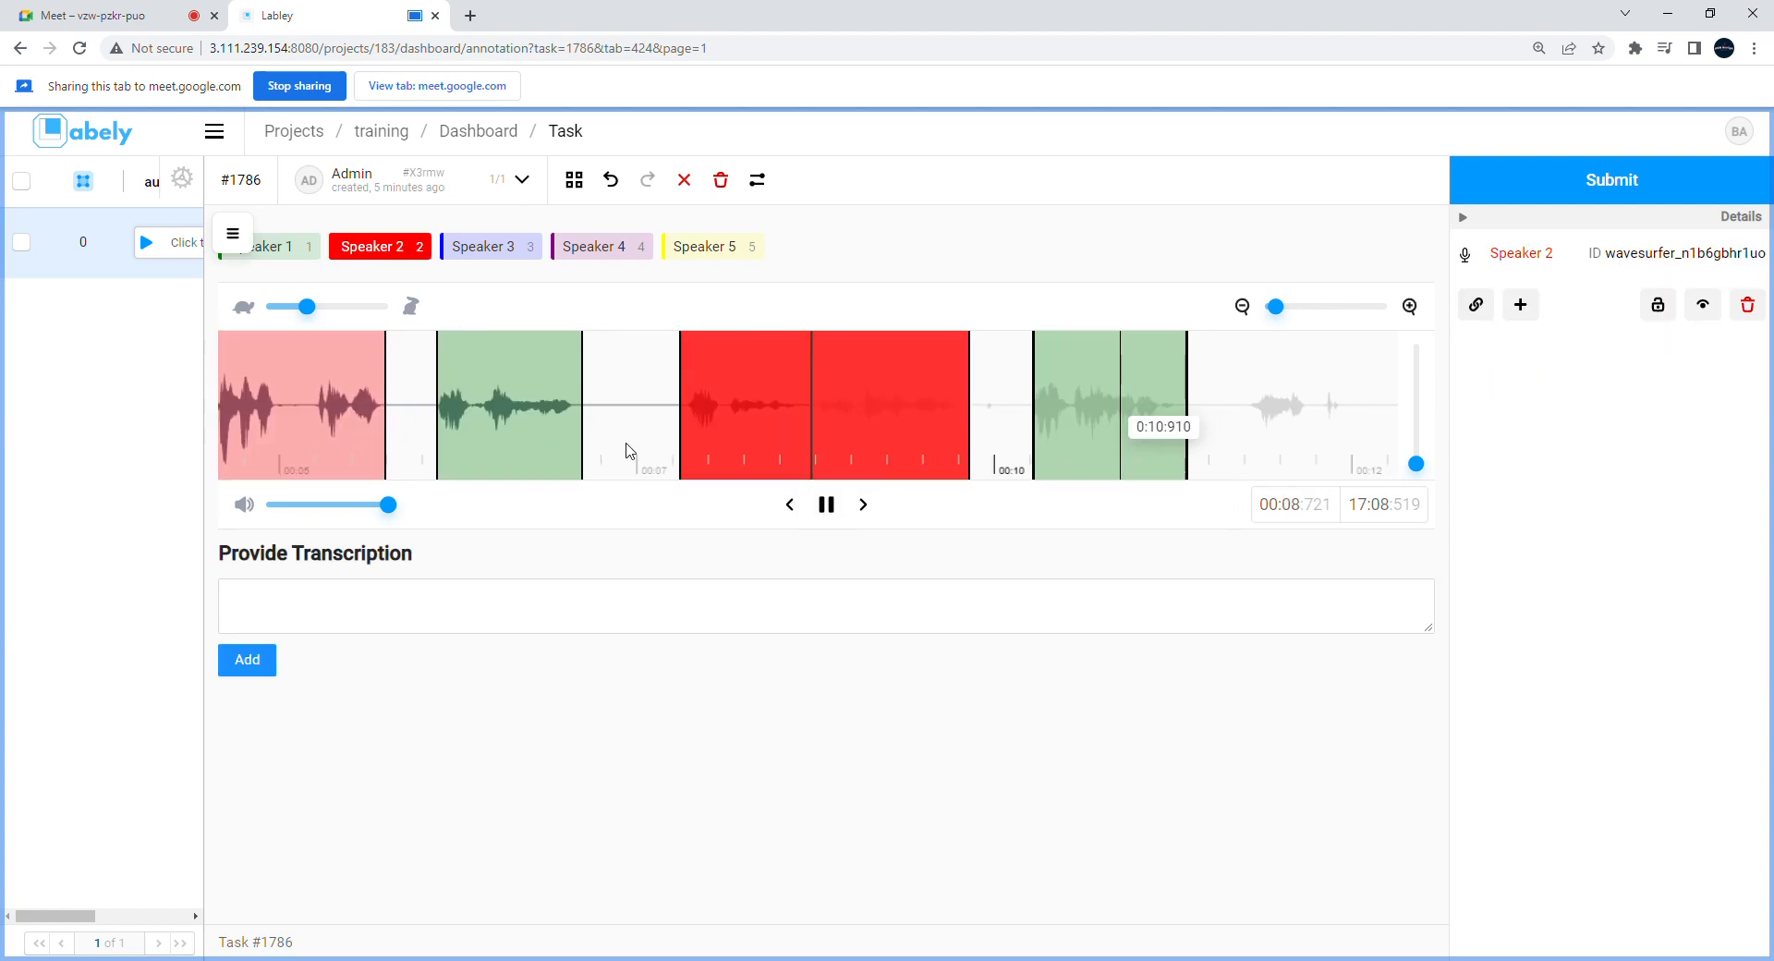
click(839, 508)
click(846, 502)
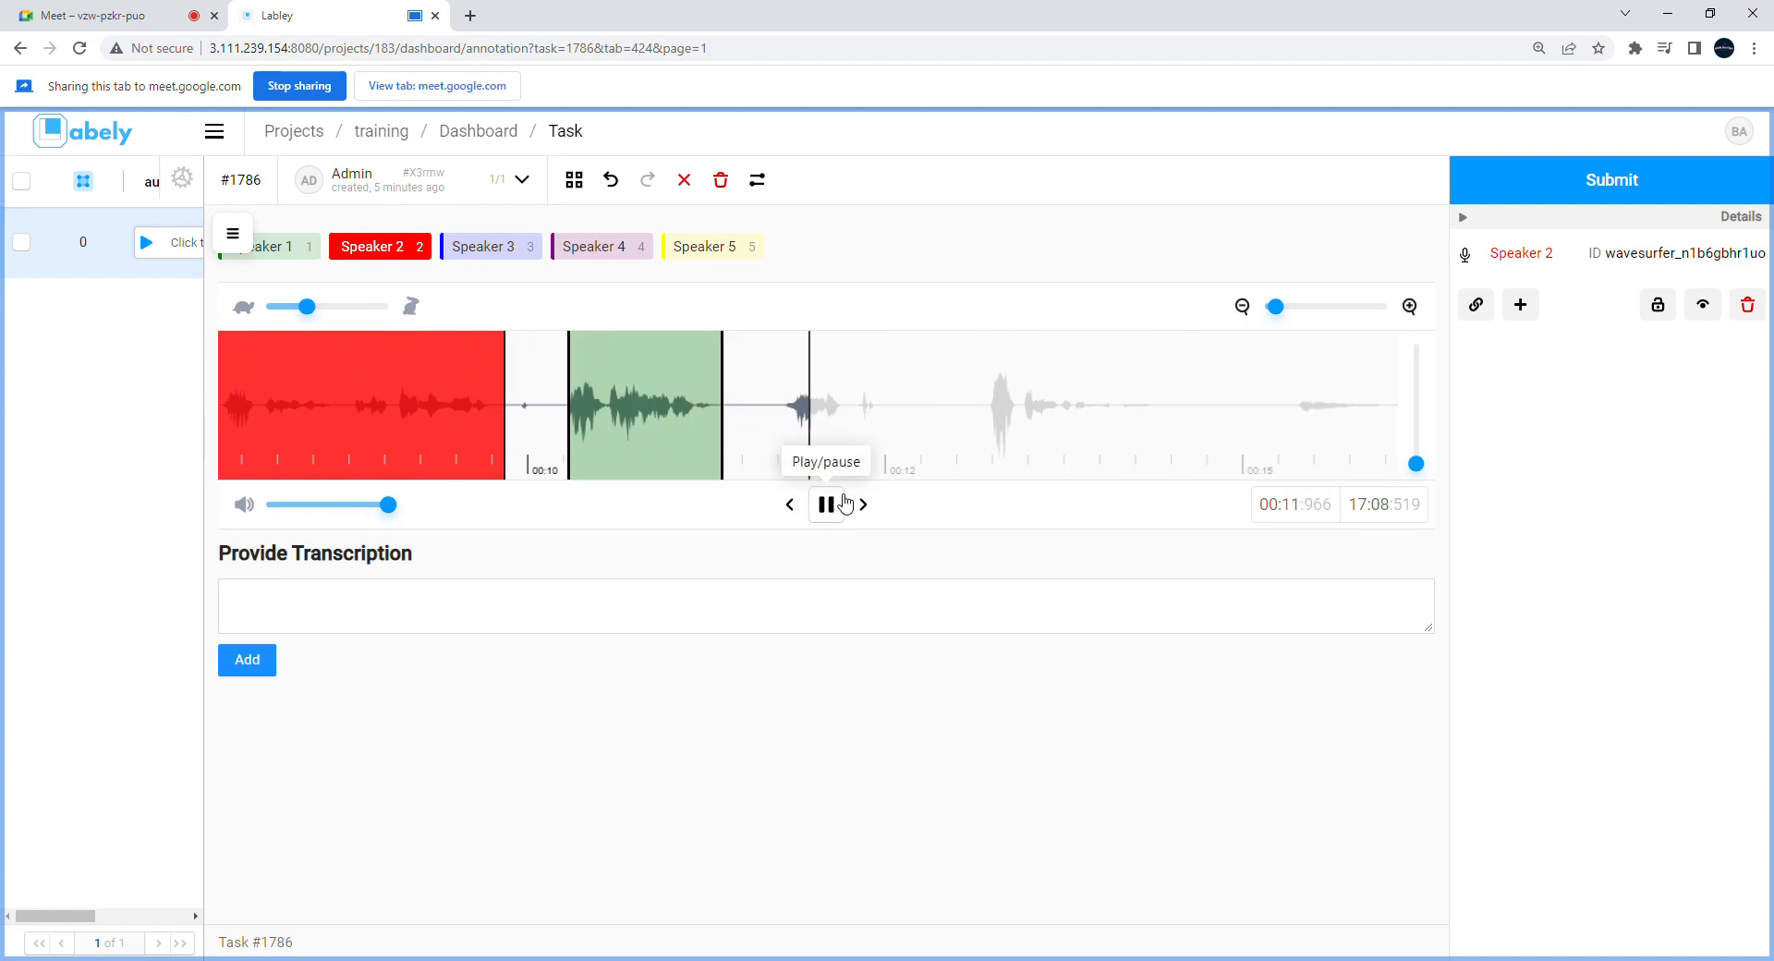
click(846, 502)
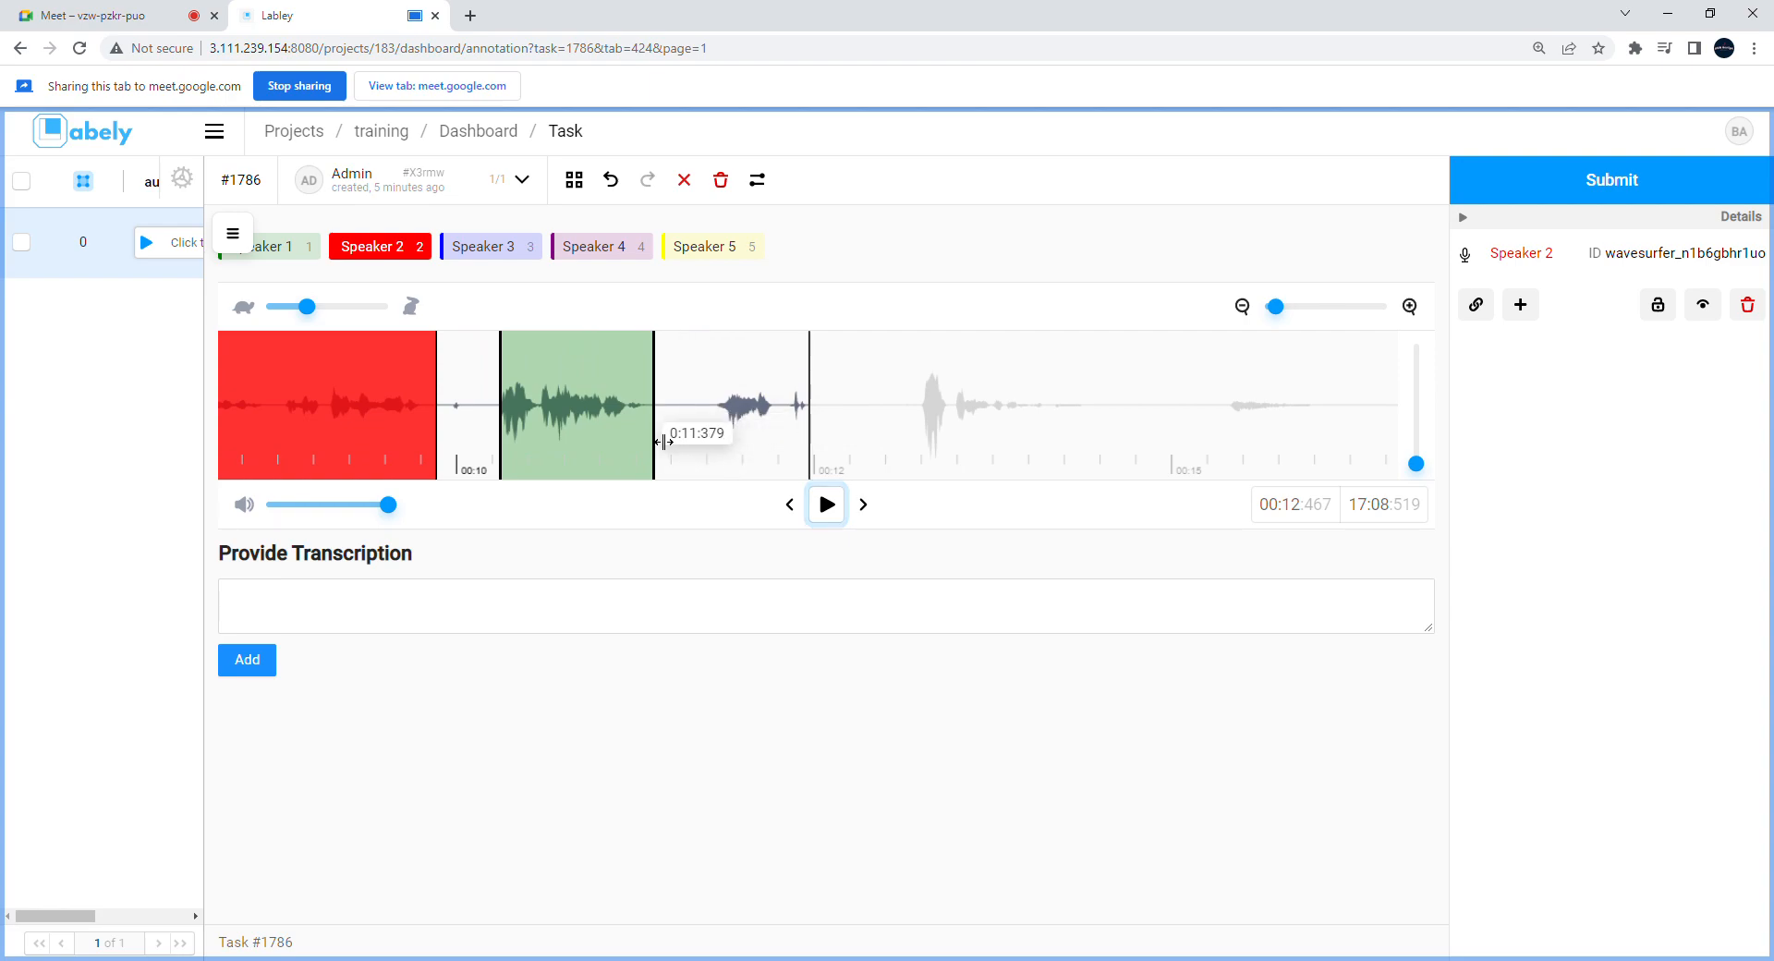
Step: Extend the end of the last Speaker 1 segment to about 12.5 seconds and select the segment
drag(662, 442, 706, 433)
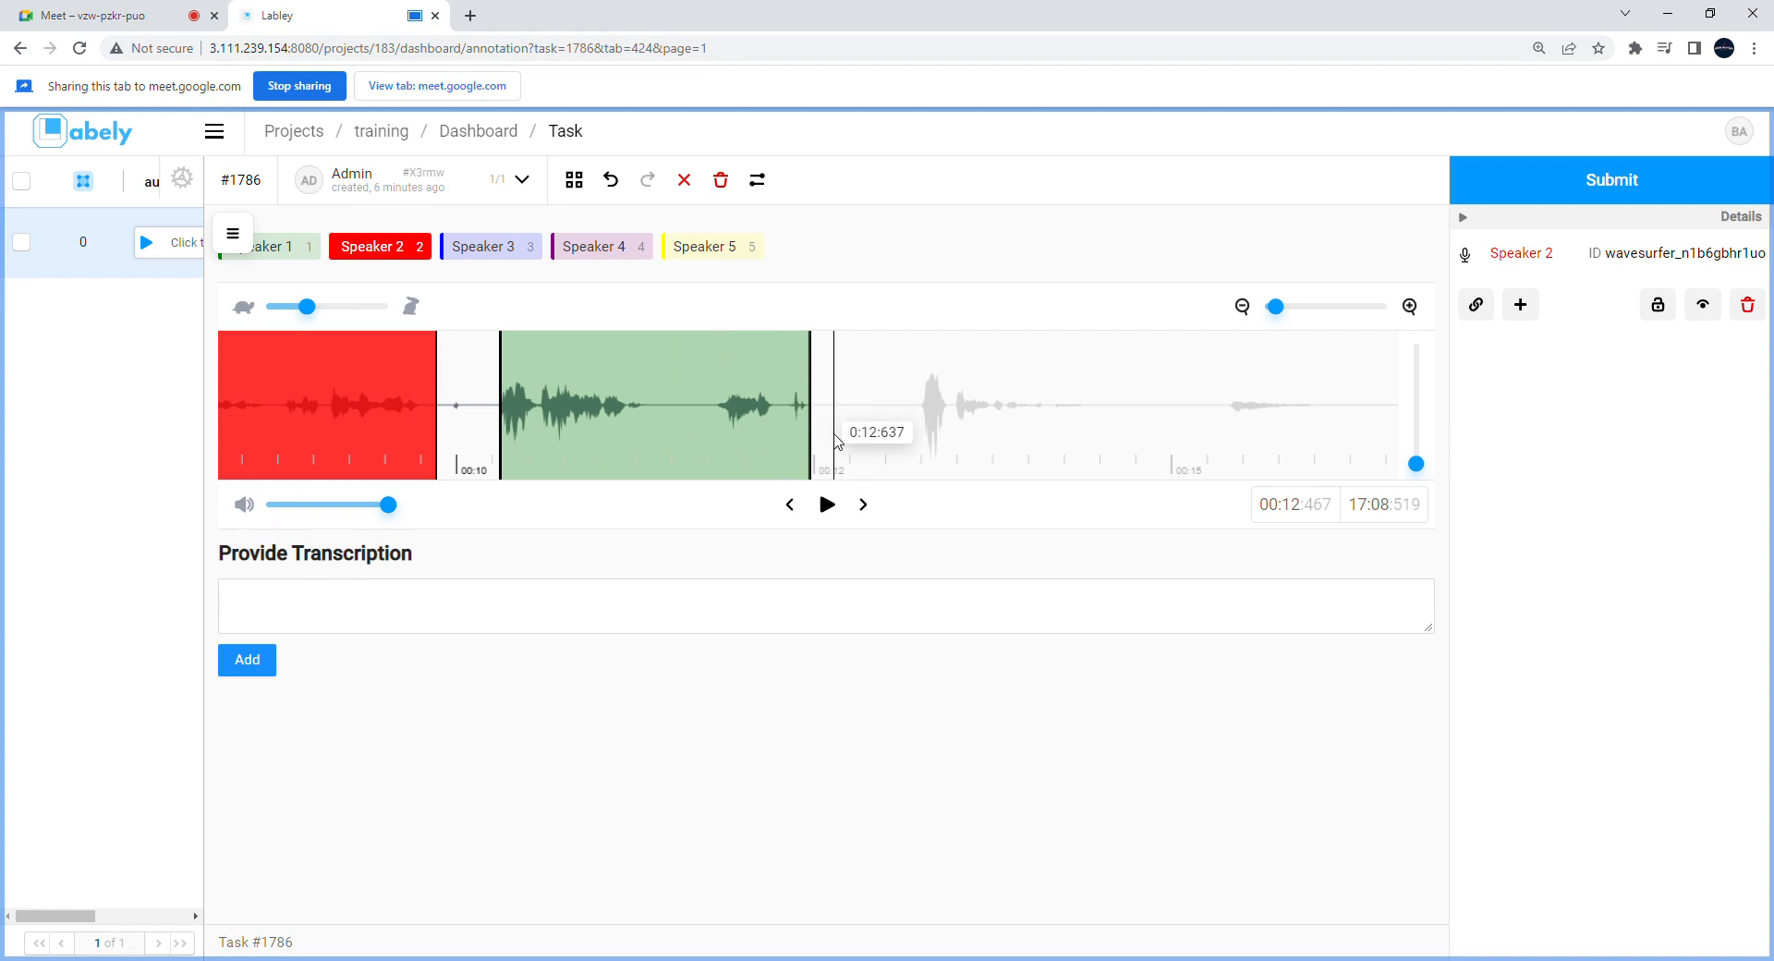
scroll(836, 442, right, 2)
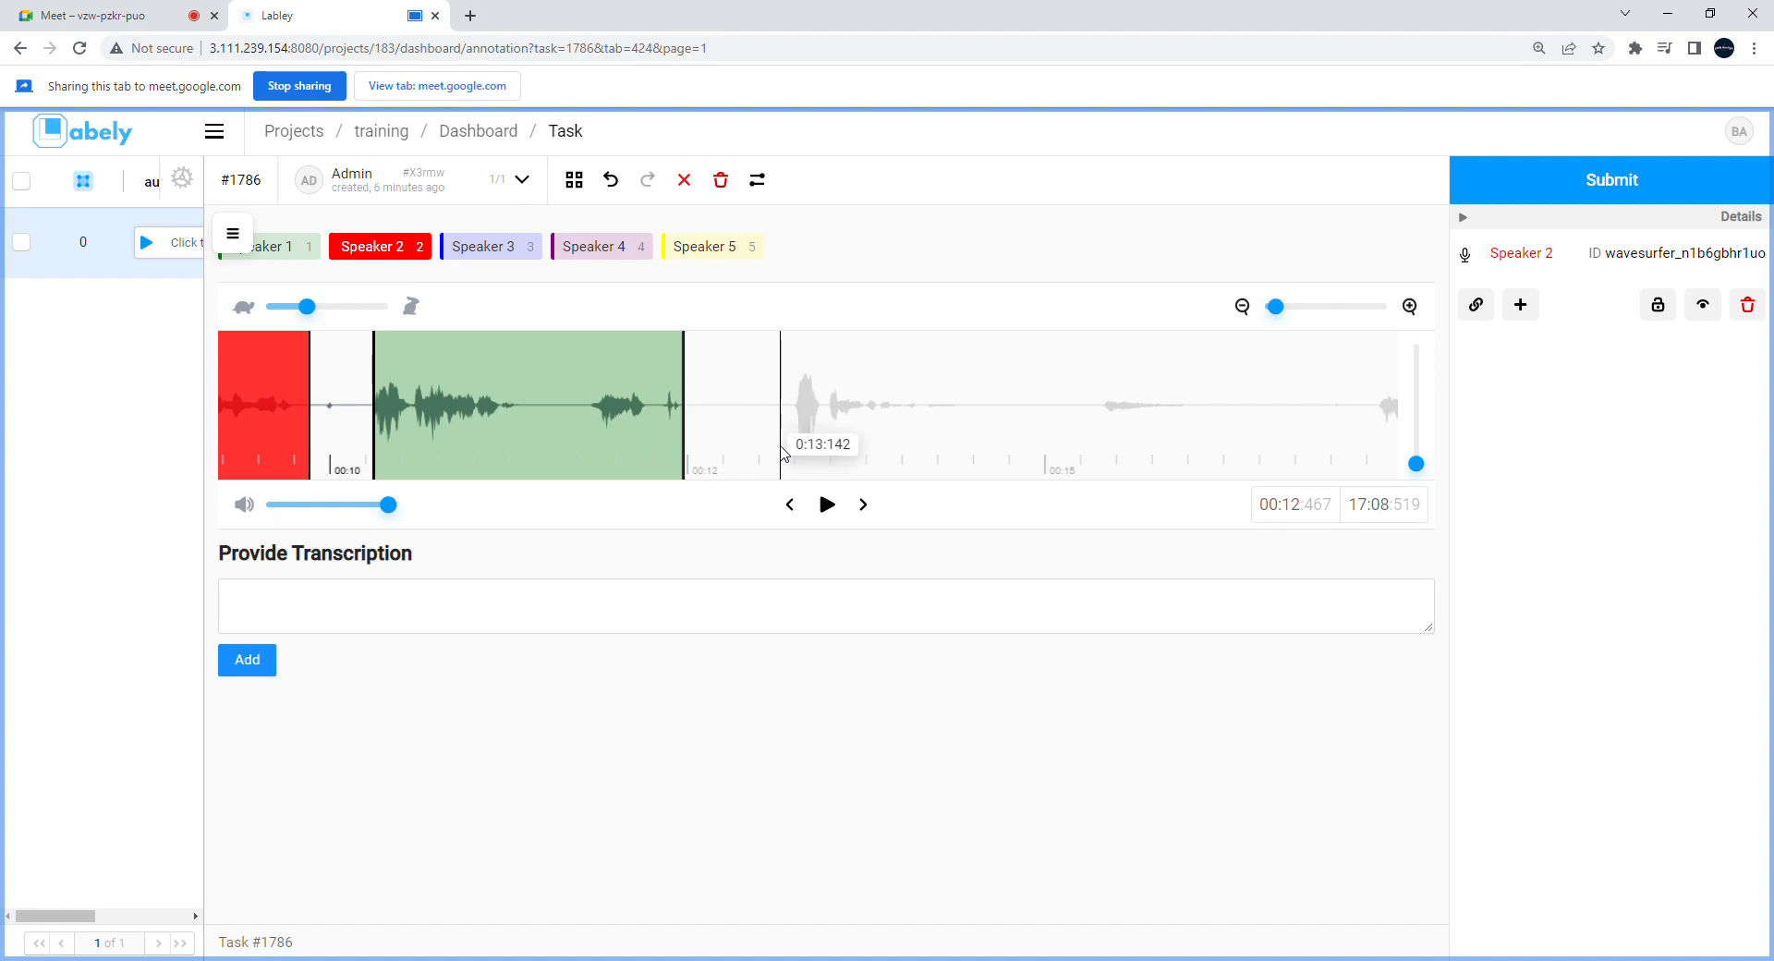
scroll(819, 429, right, 1)
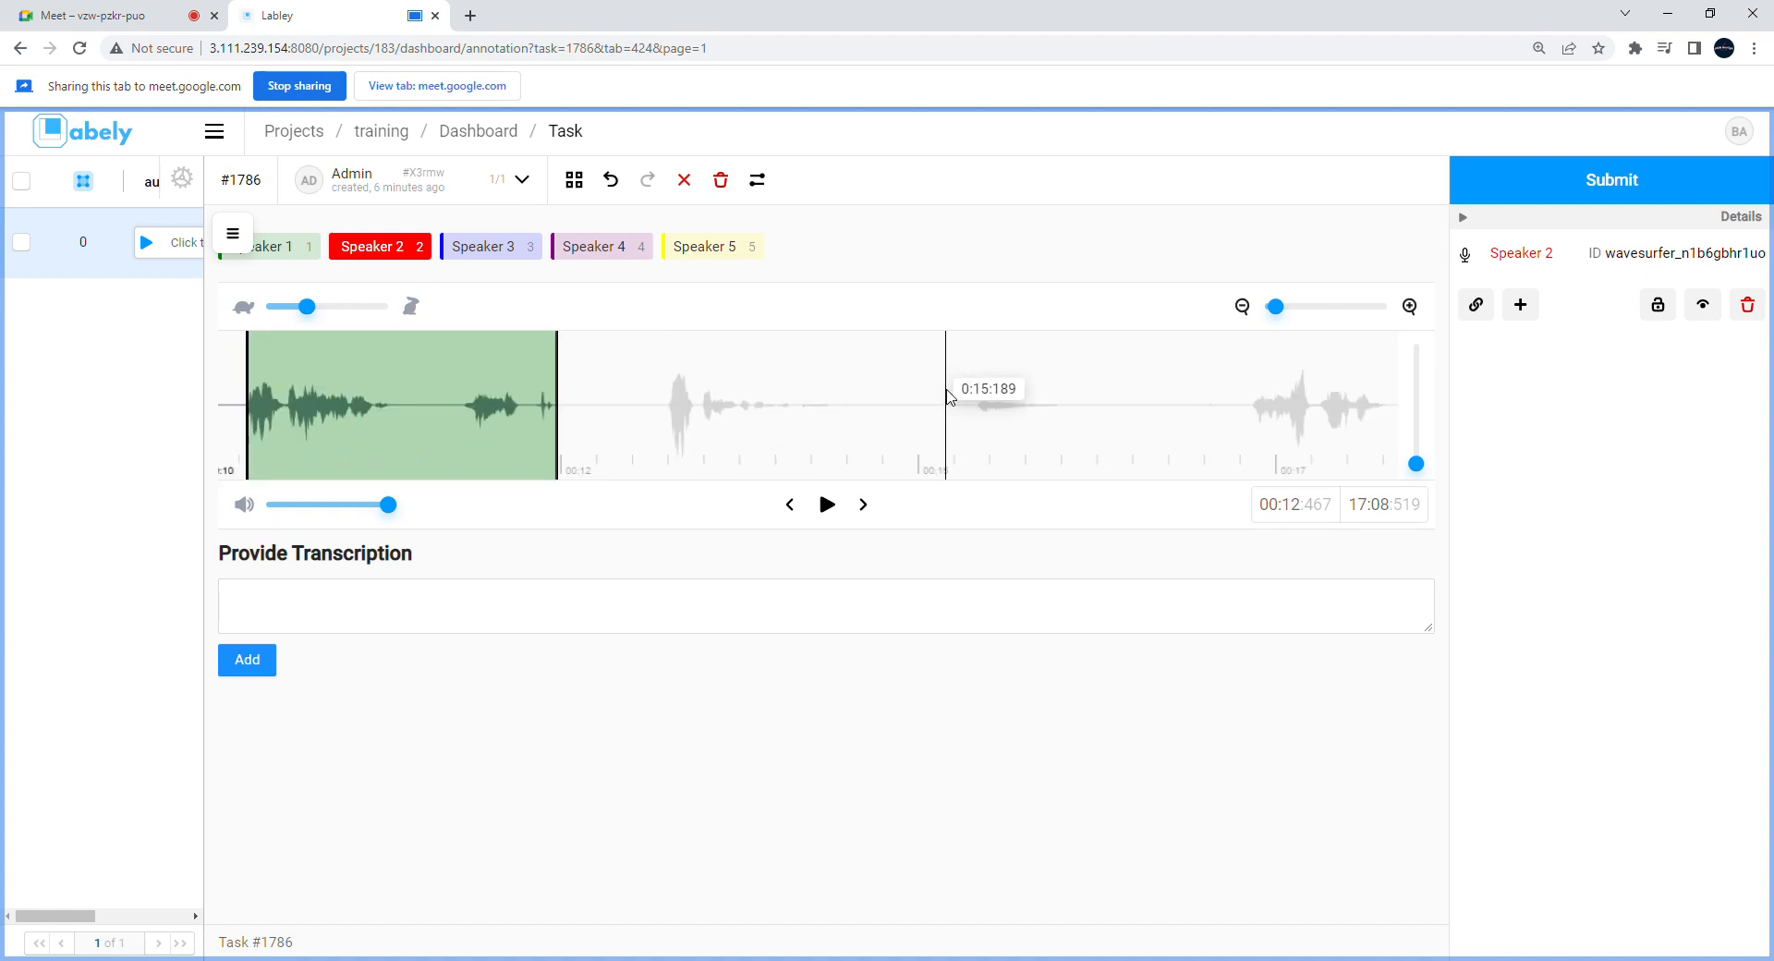
scroll(1180, 423, right, 1)
scroll(812, 423, left, 2)
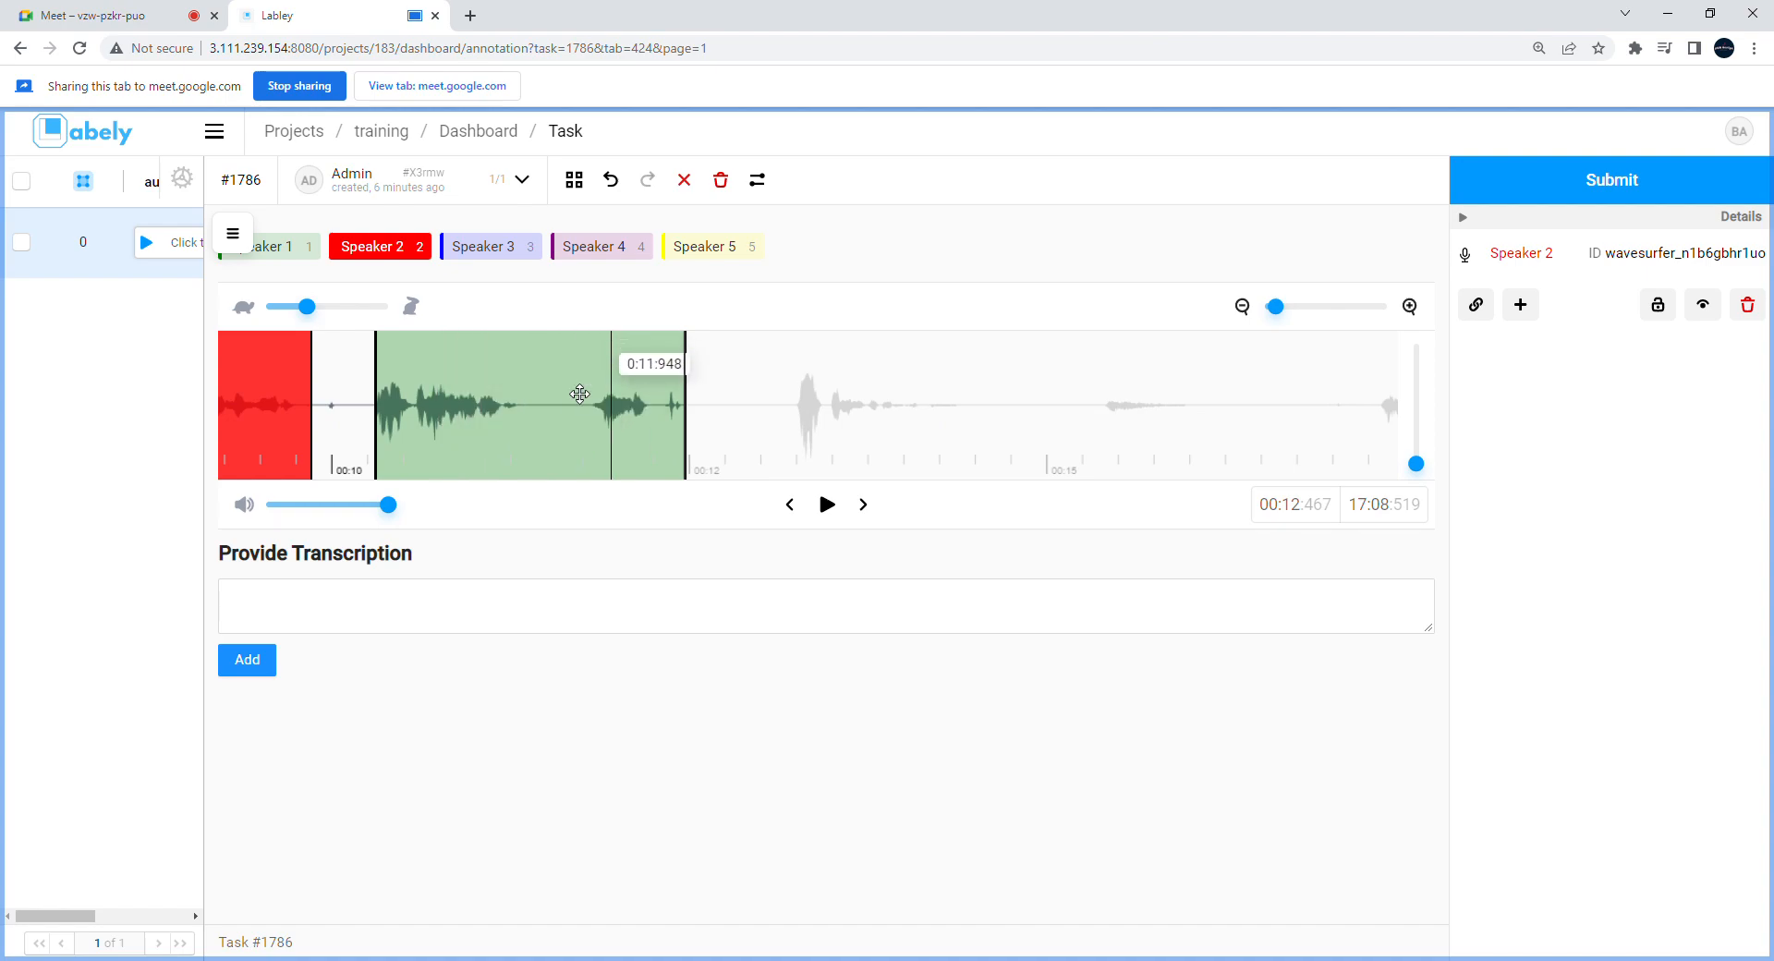
click(501, 398)
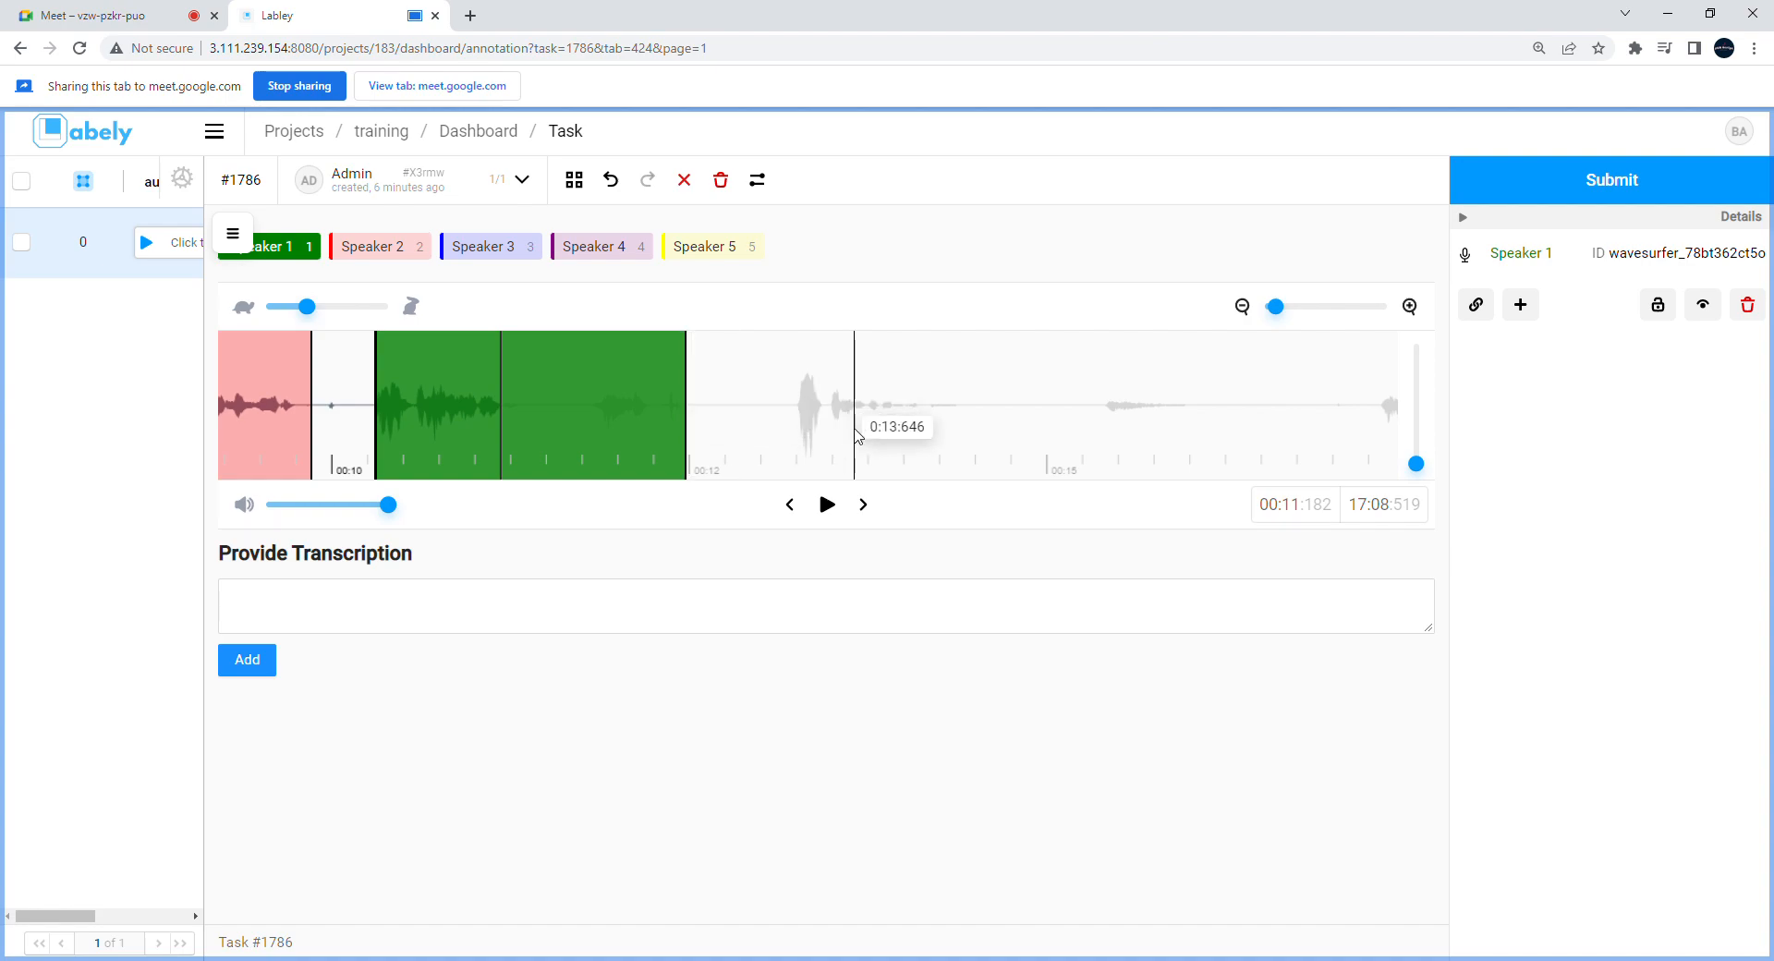
Step: Look over the unmarked waveform after the last Speaker 1 segment, up to about 30 seconds
scroll(734, 421, right, 2)
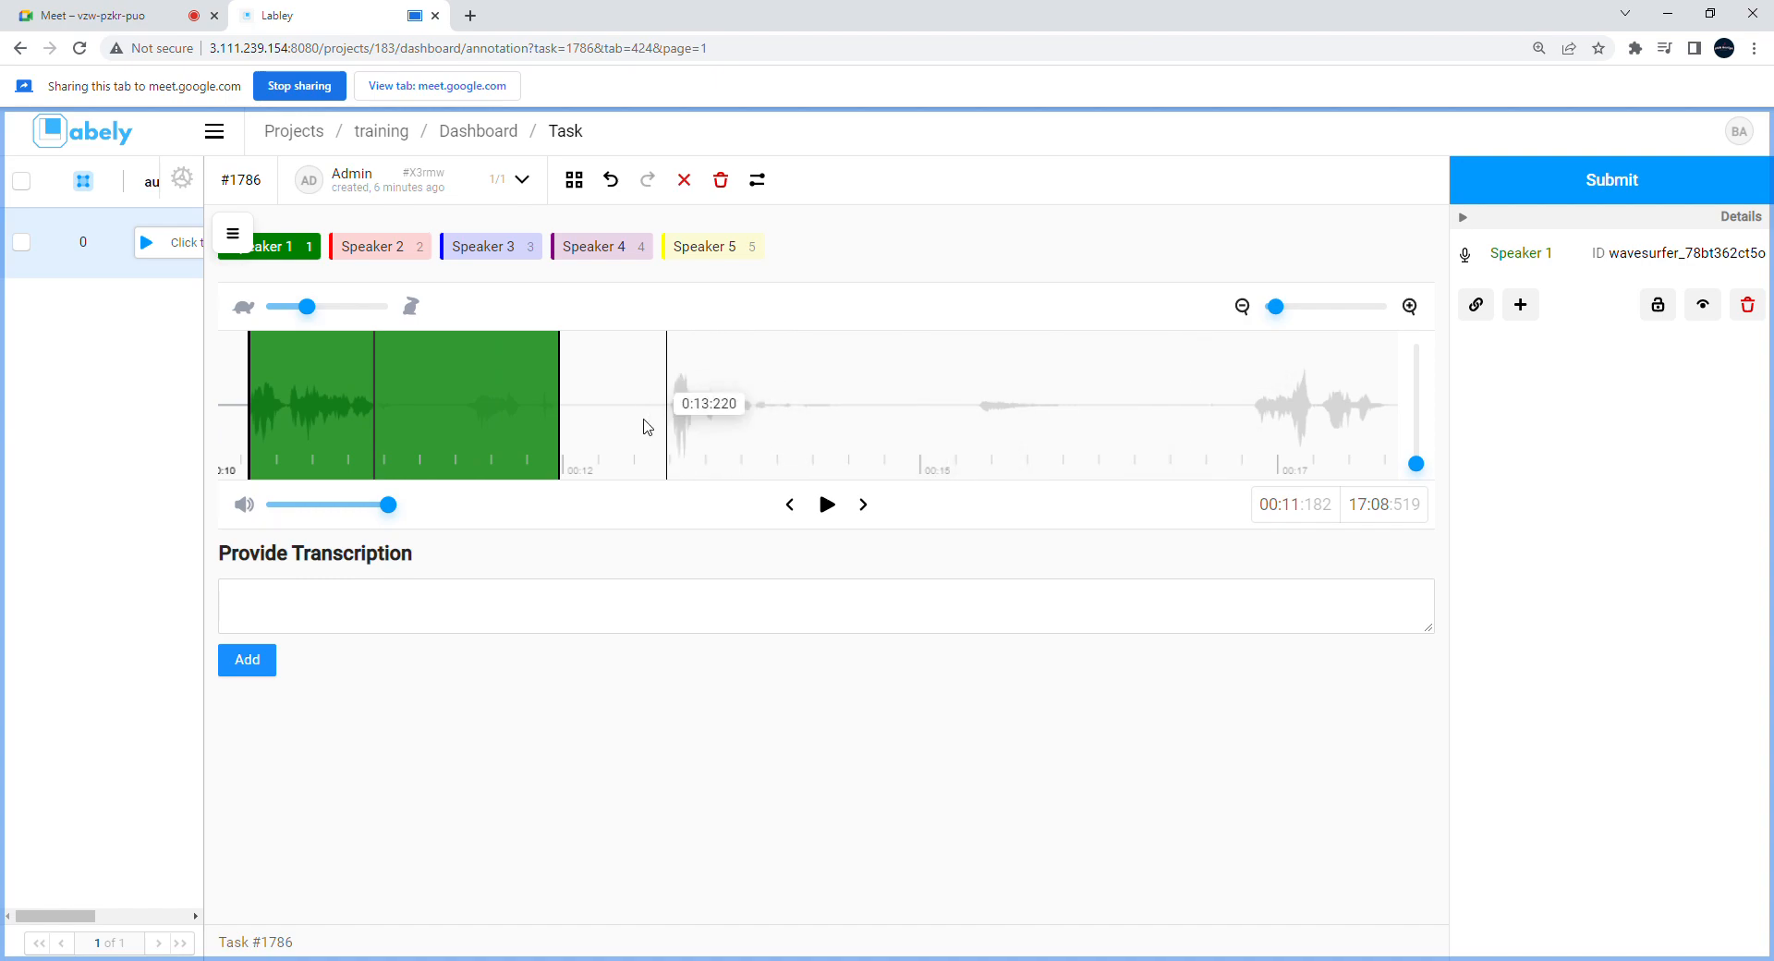
scroll(610, 397, right, 2)
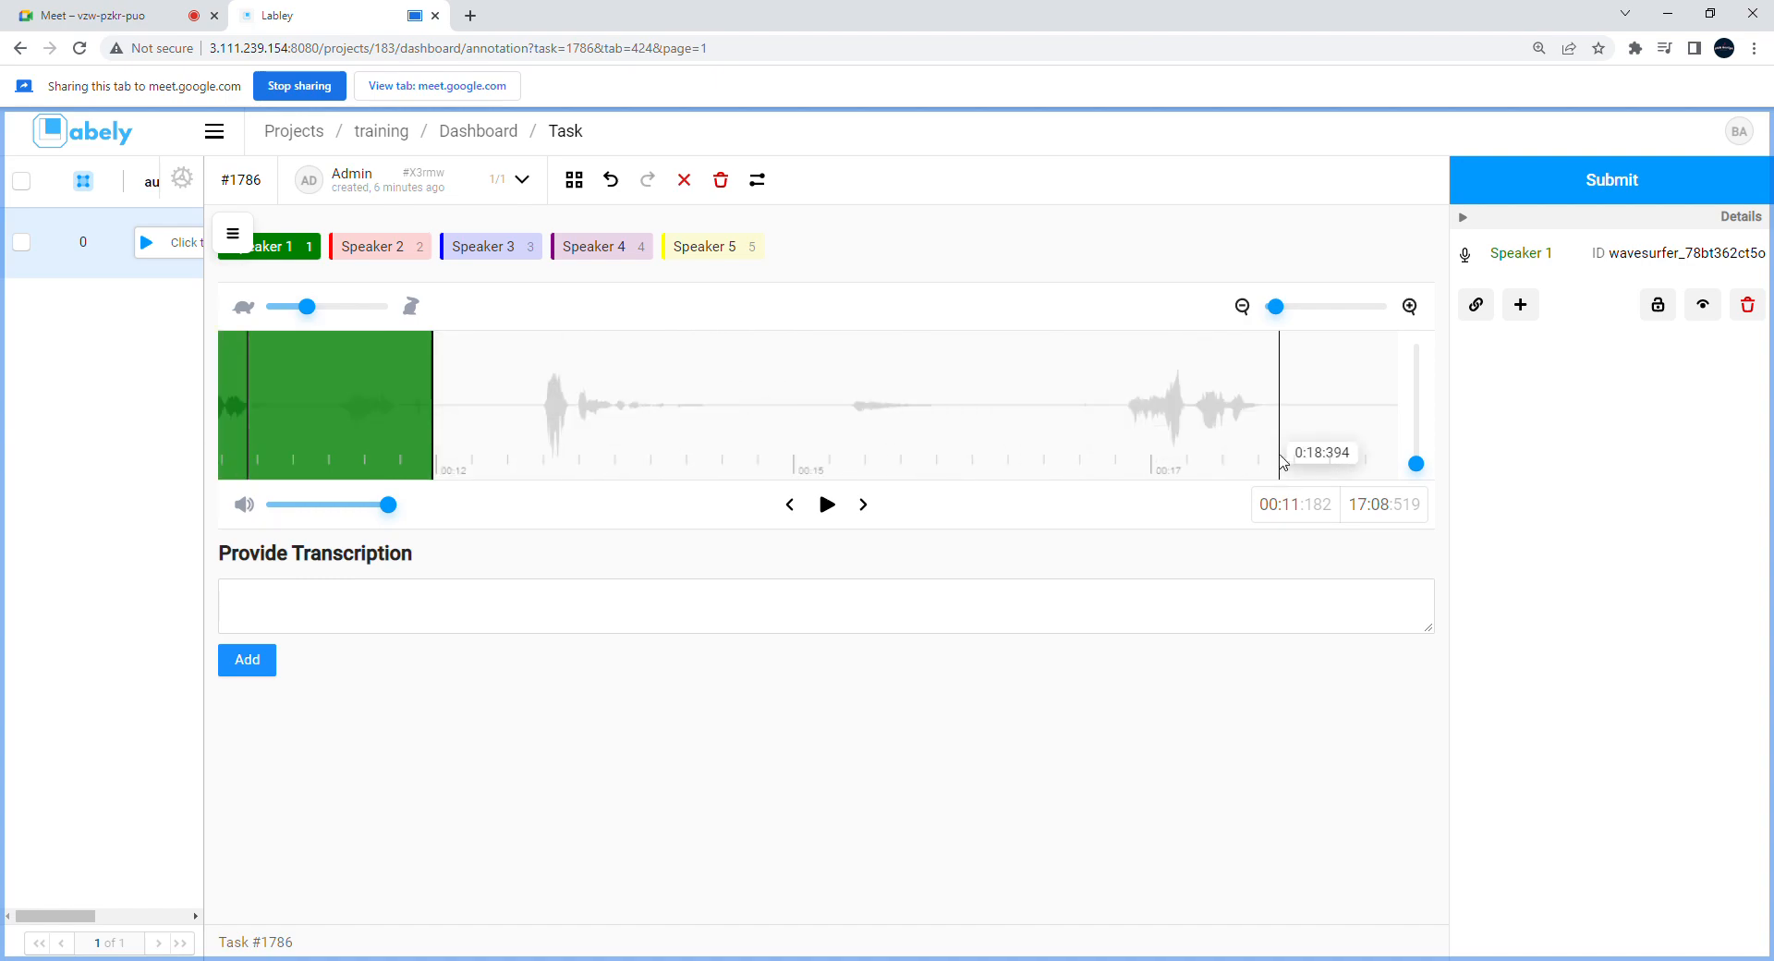
scroll(612, 446, right, 2)
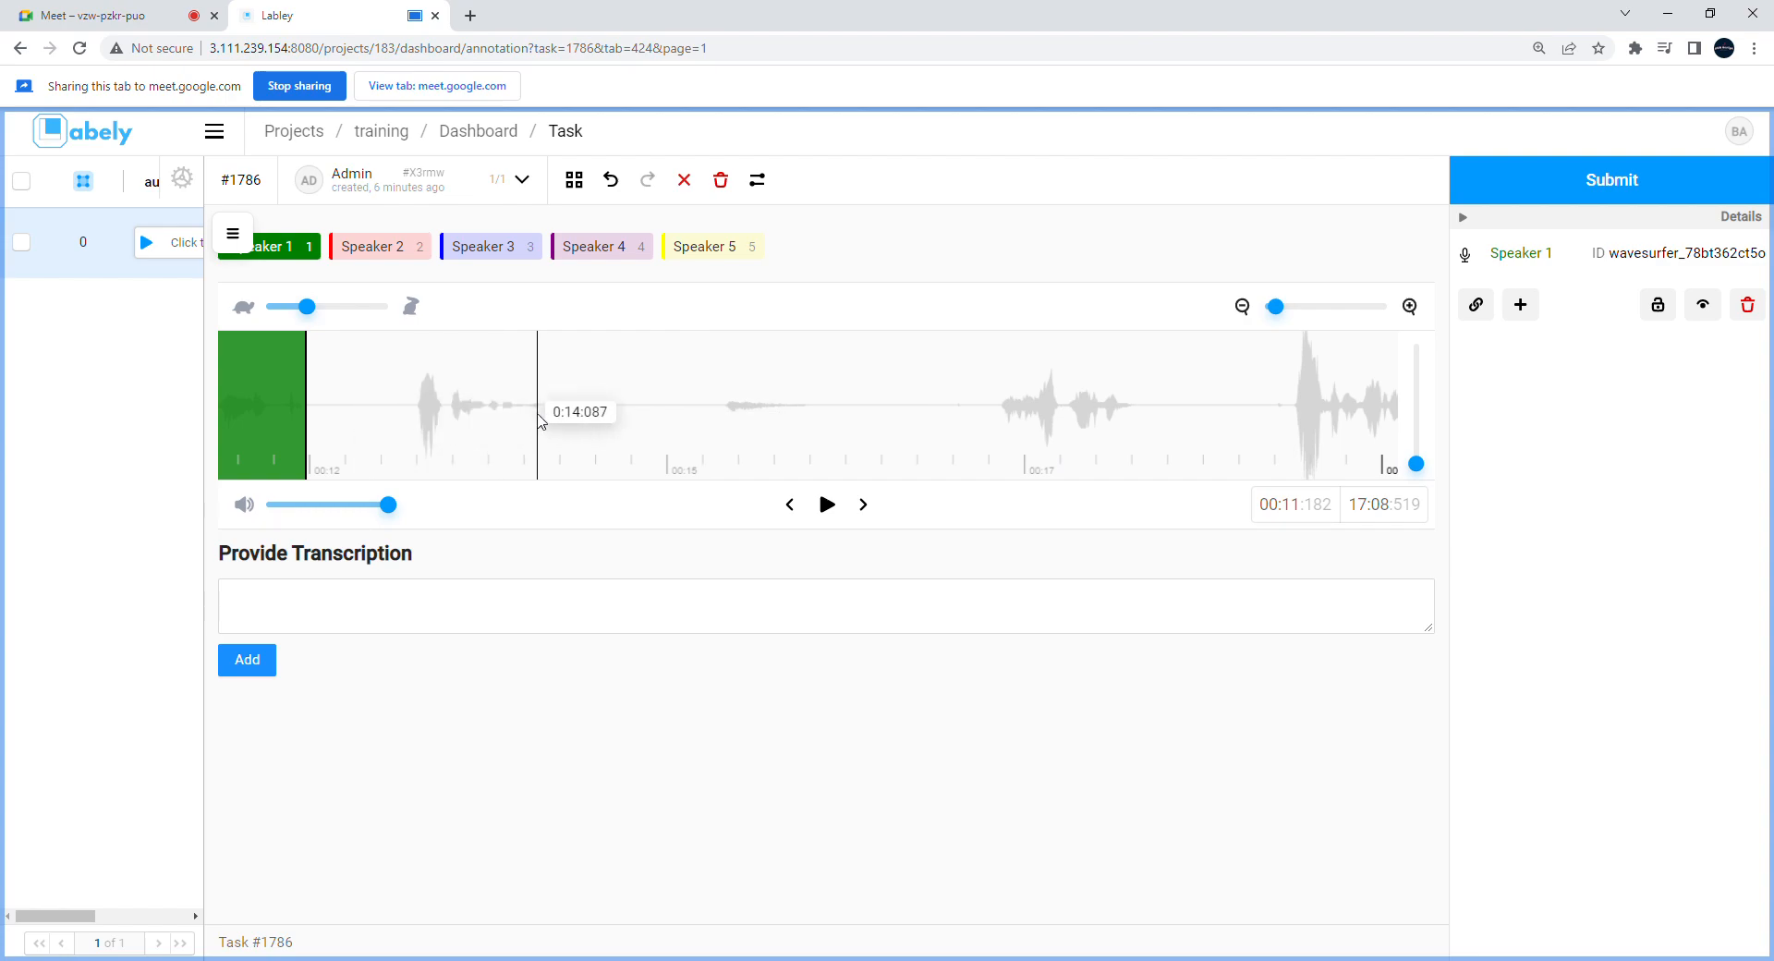
scroll(992, 414, right, 10)
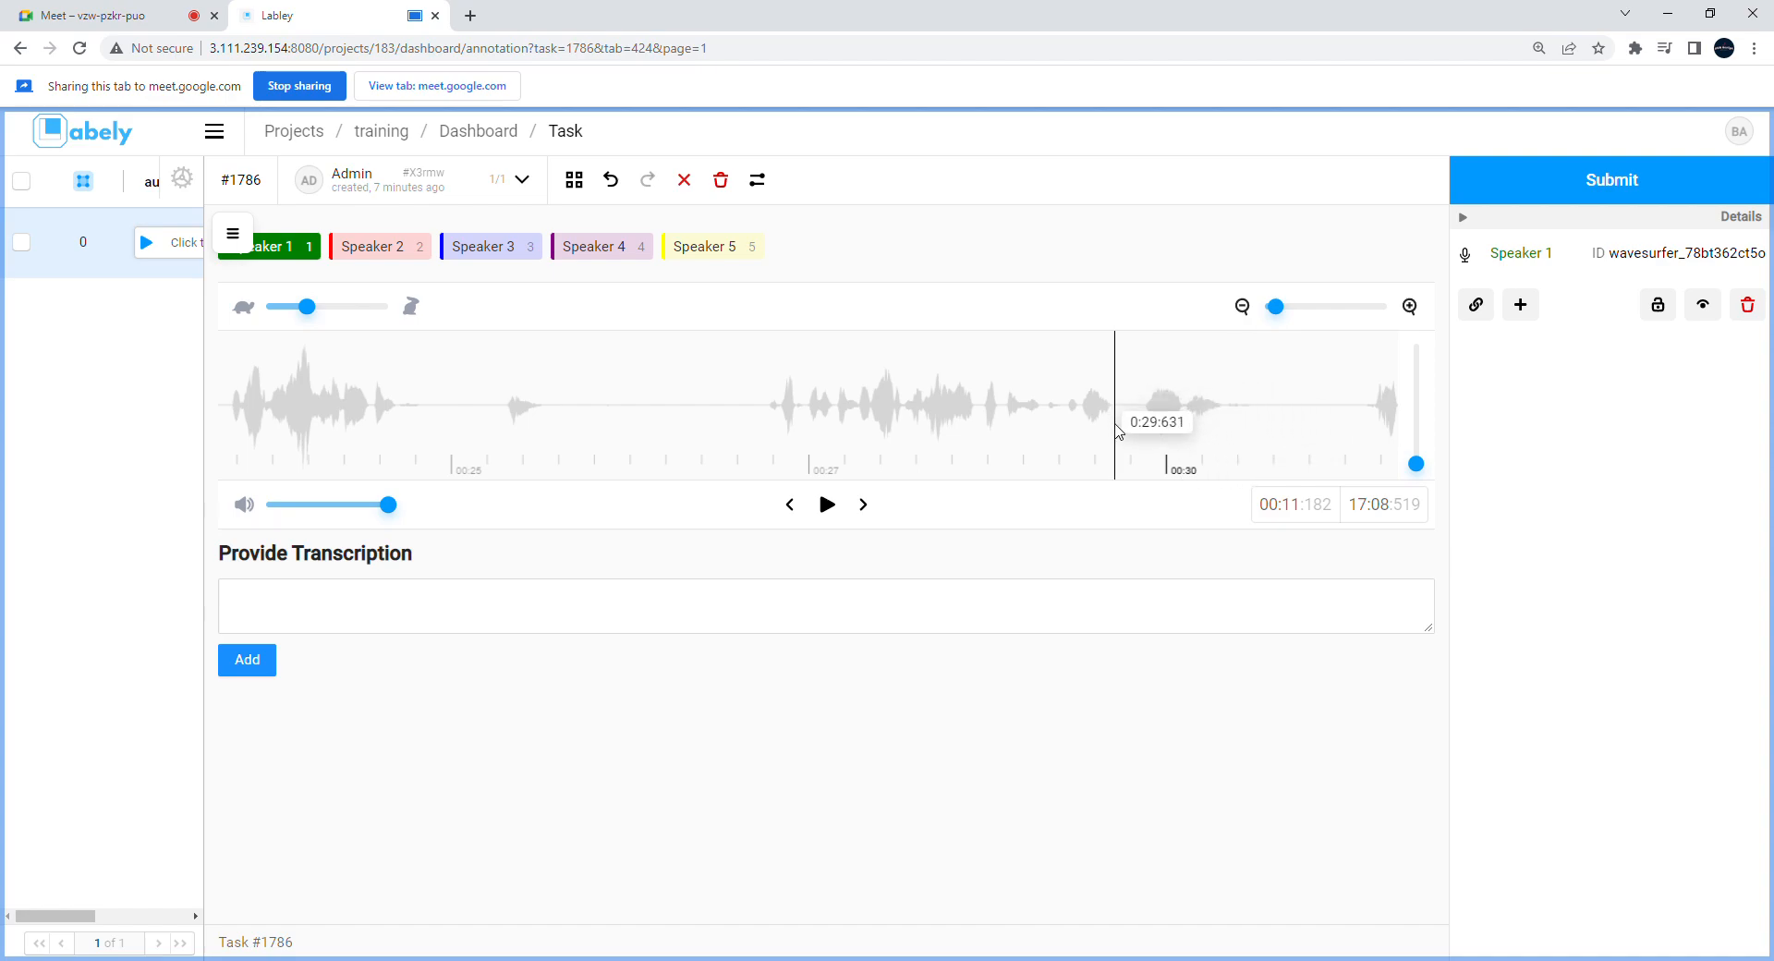
scroll(1115, 425, left, 20)
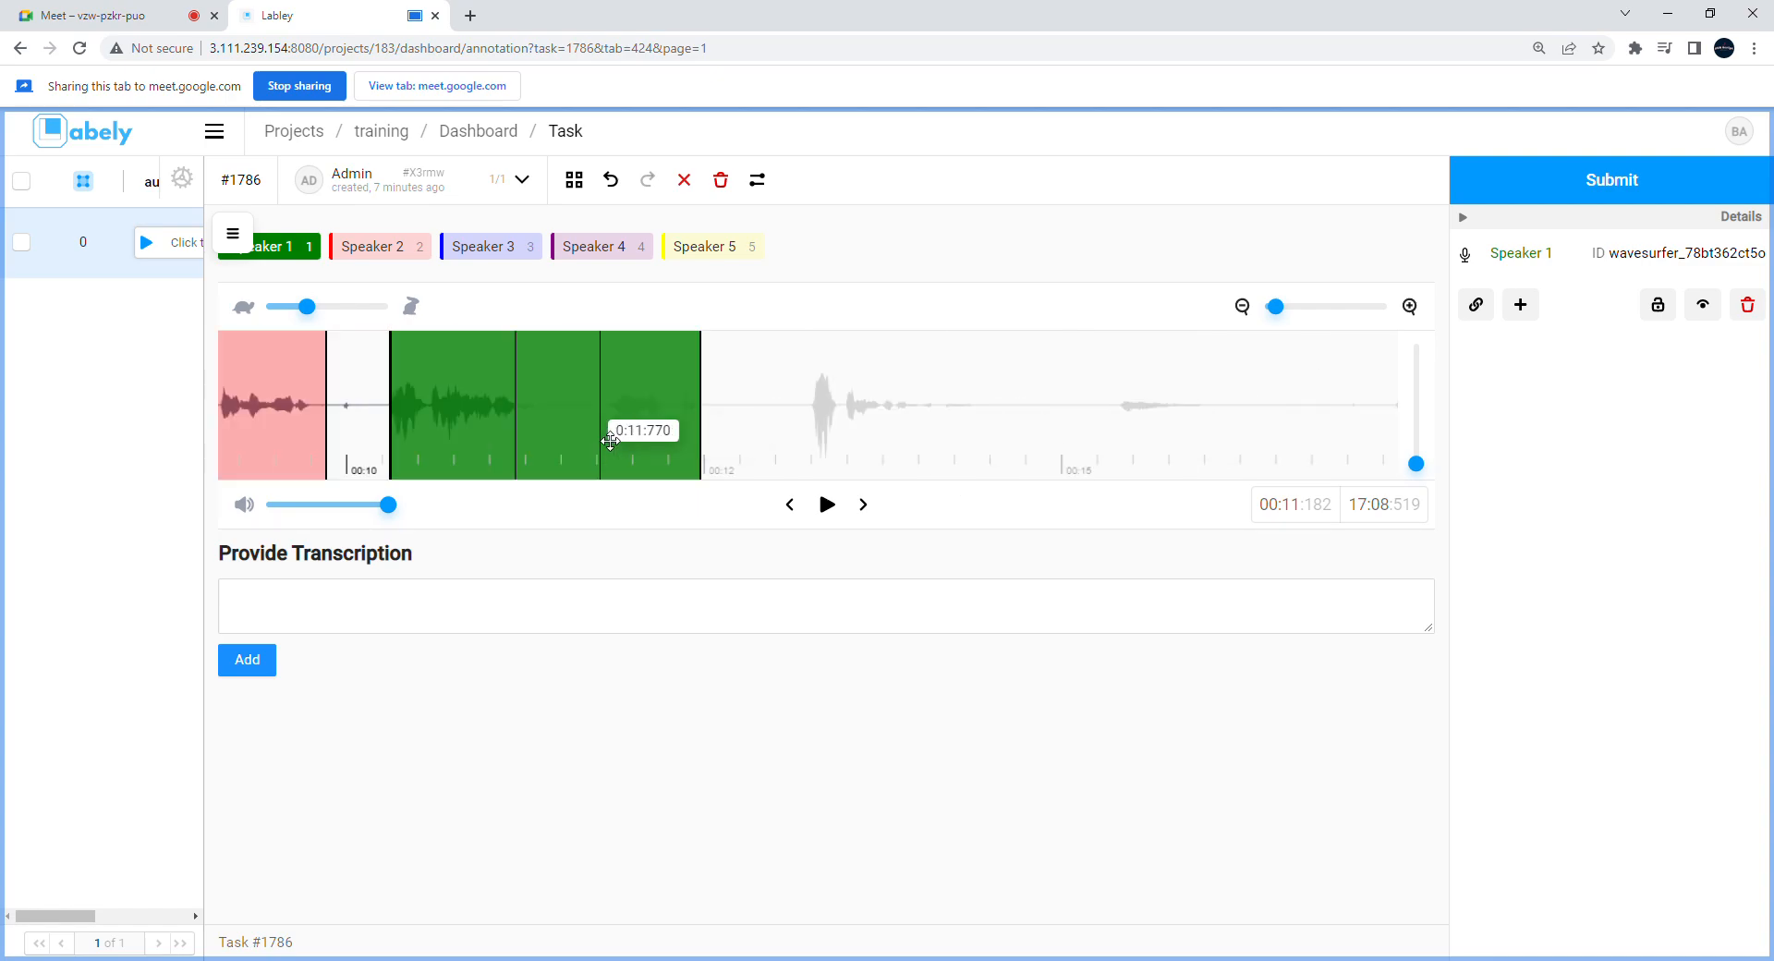
Step: Deselect the last Speaker 1 segment and play the unmarked audio after it, from about 12.5 to 13.4 seconds
scroll(610, 441, left, 3)
scroll(1006, 450, right, 3)
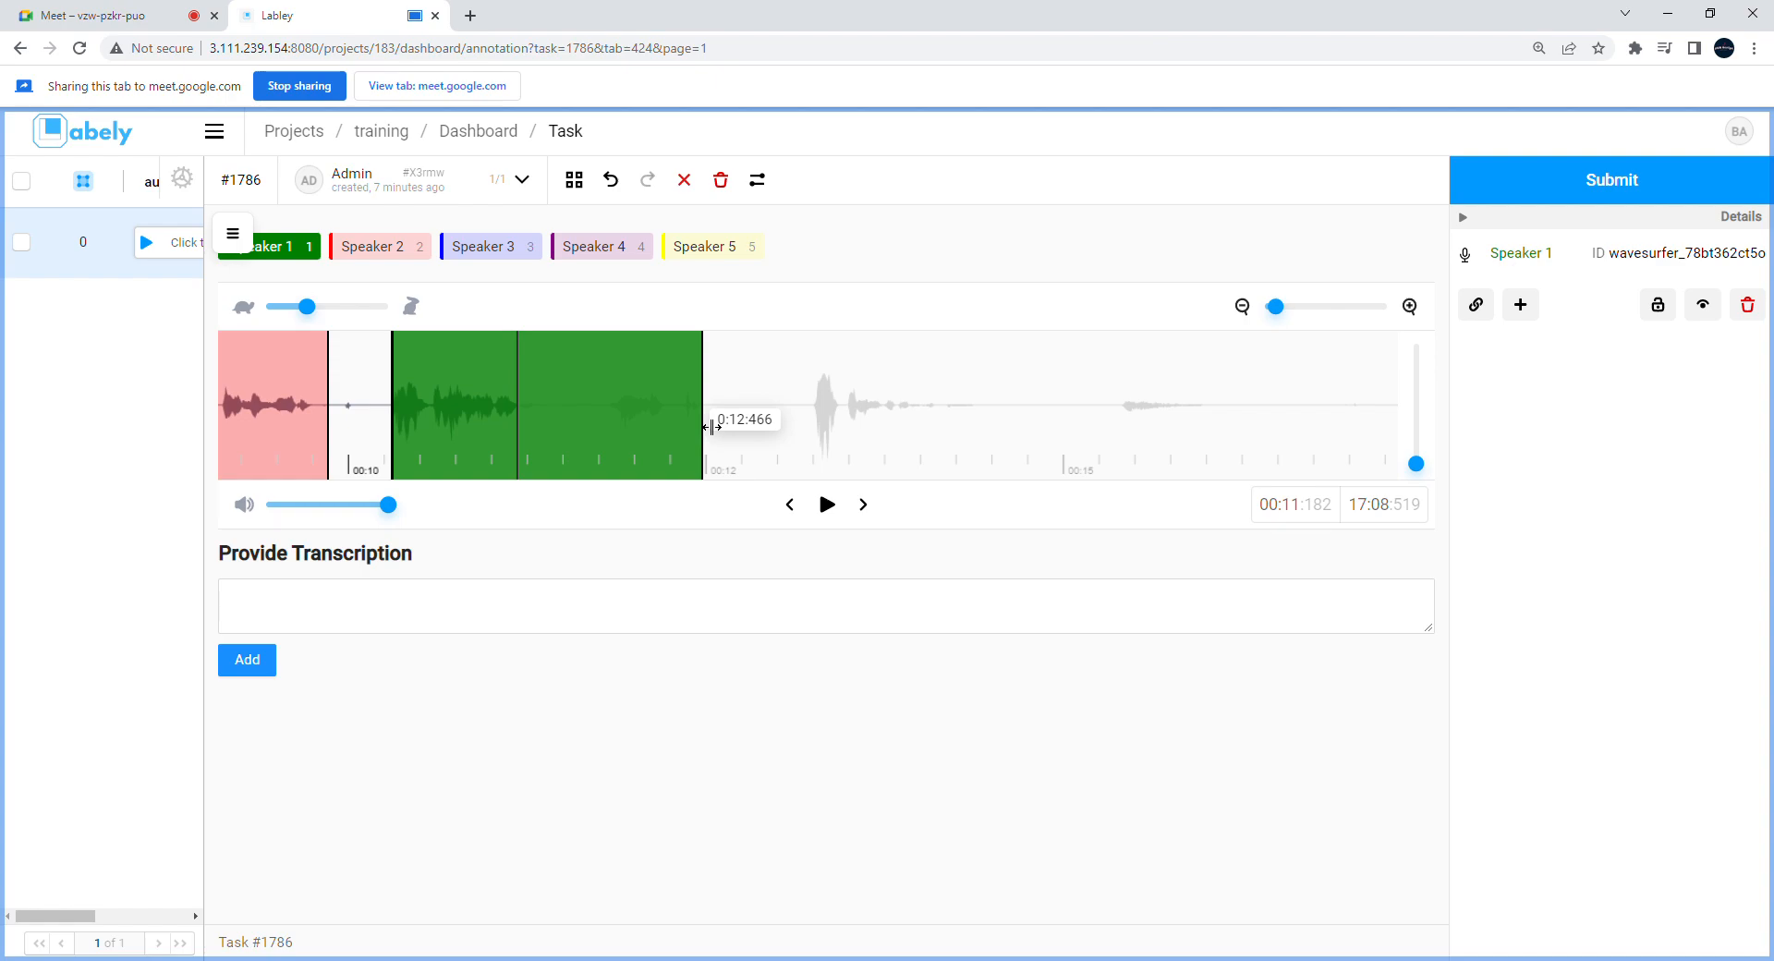
click(790, 435)
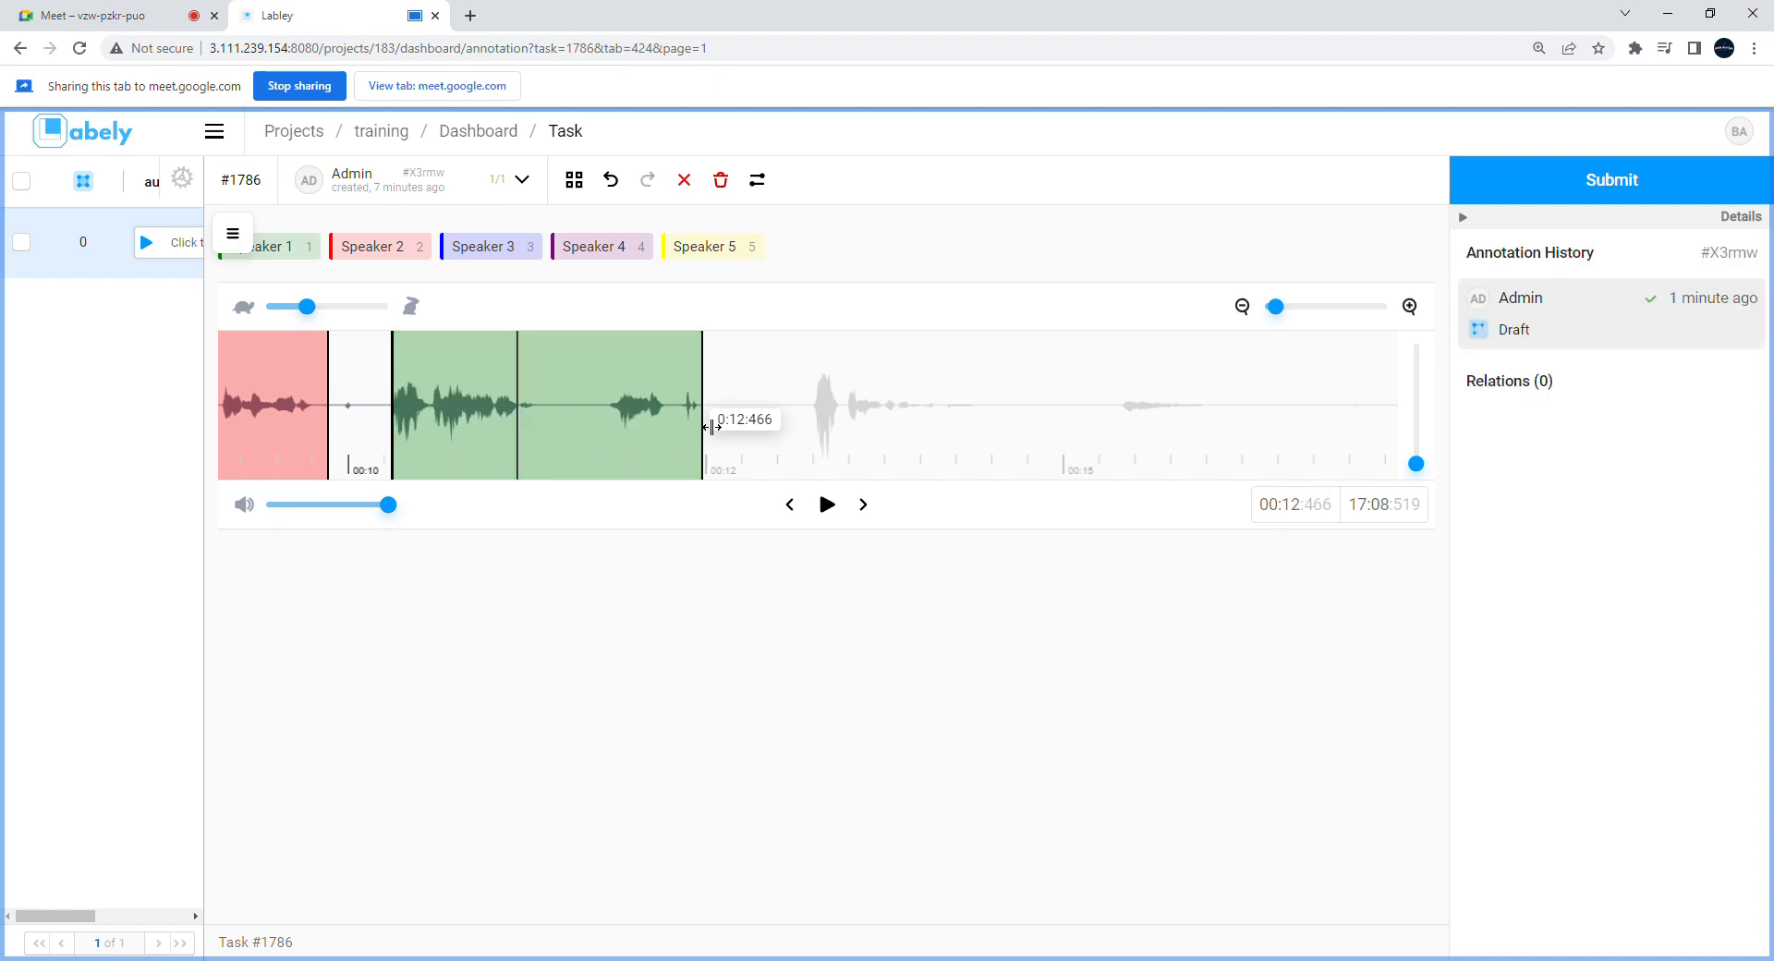
click(827, 505)
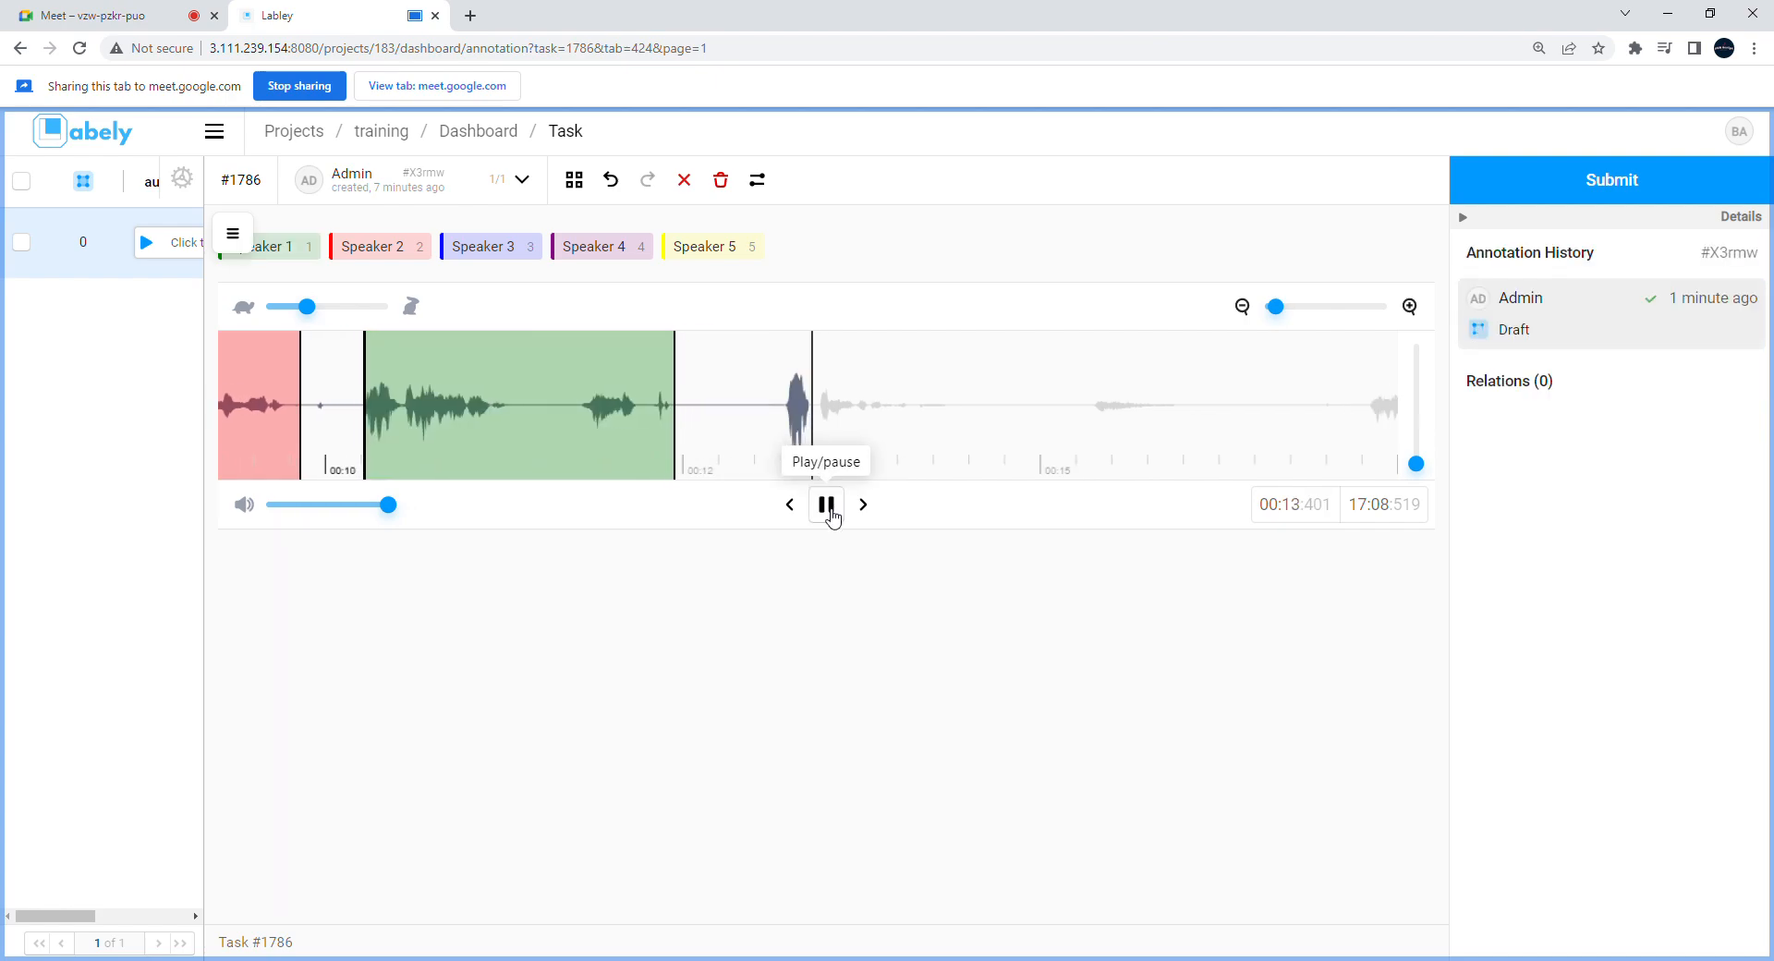
click(828, 505)
click(789, 505)
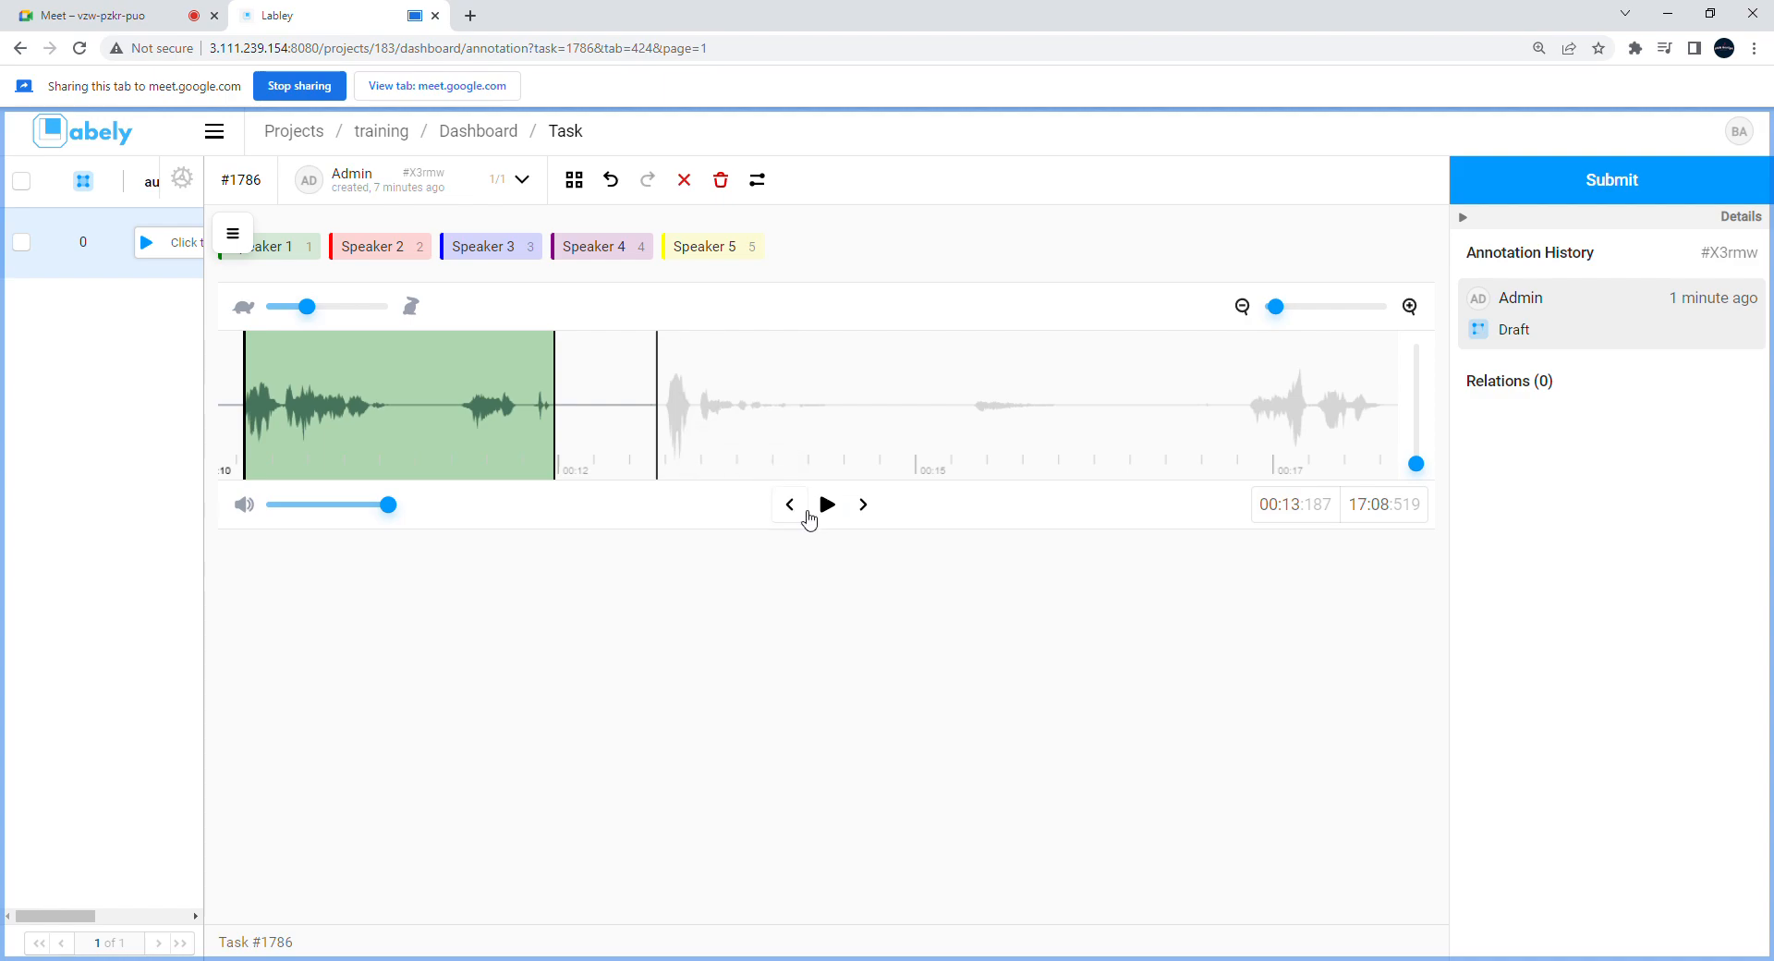
Step: Mark the utterance from about 13.2 to 14.05 seconds as a Speaker 2 segment and select it for transcription
click(363, 248)
drag(653, 447, 781, 427)
click(744, 428)
click(745, 428)
click(704, 453)
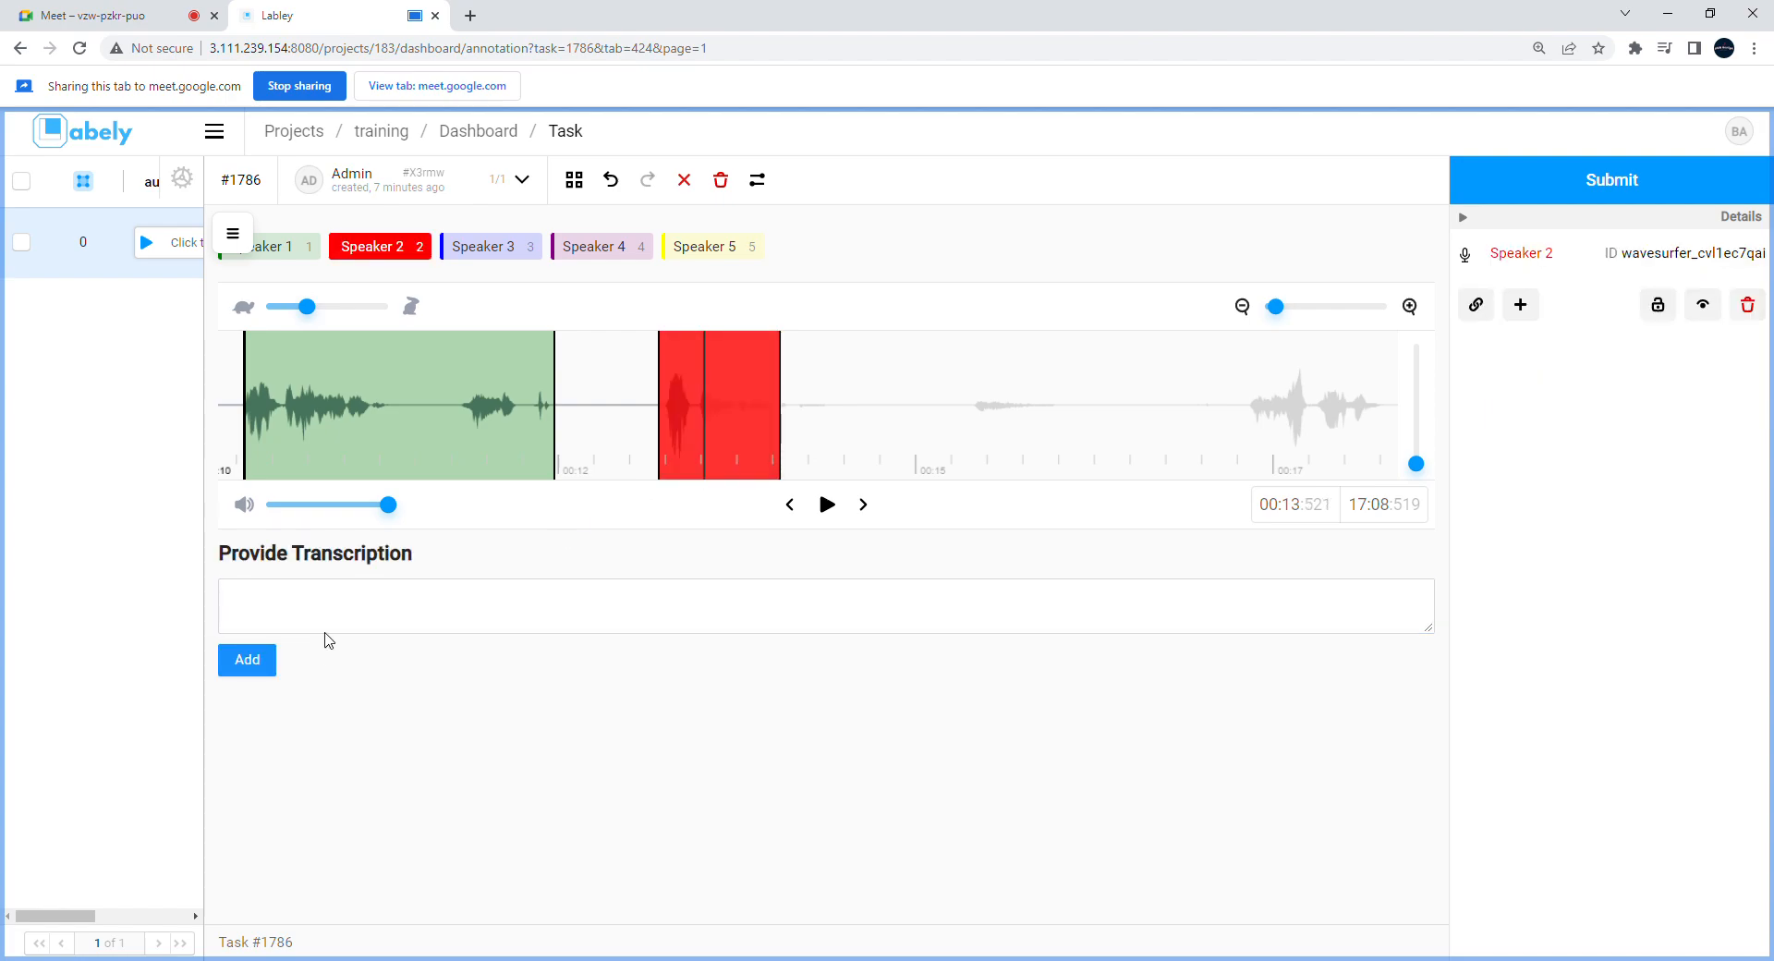
double_click(726, 432)
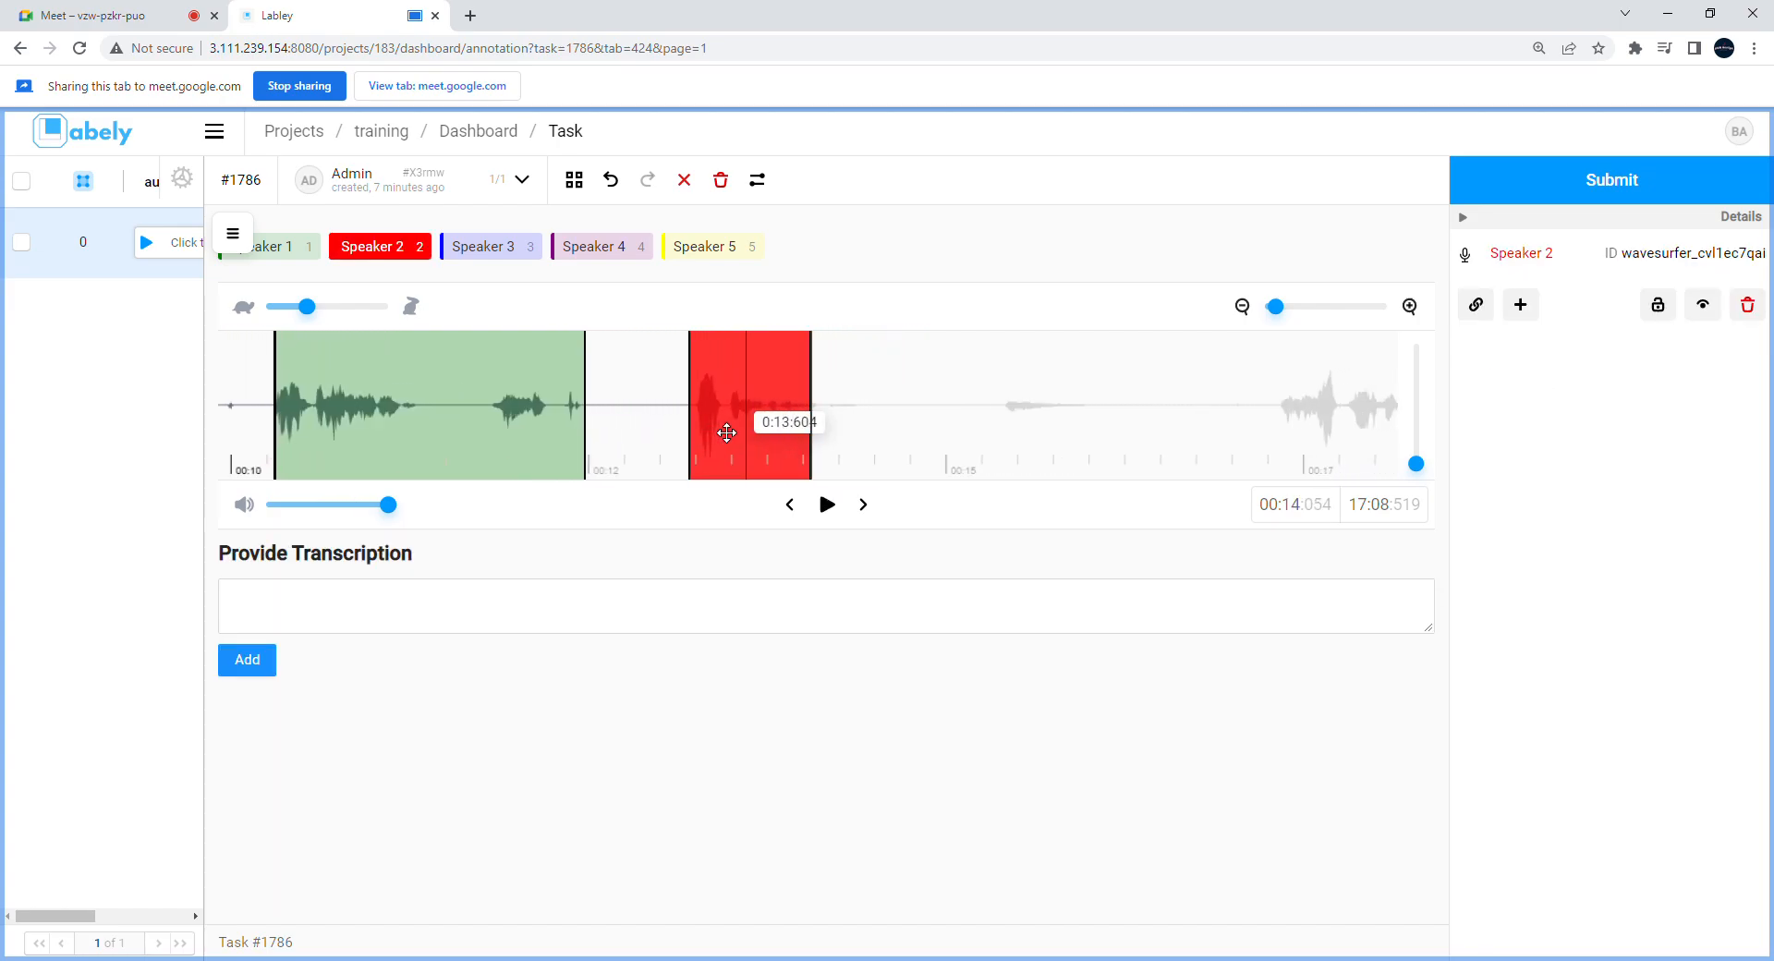
Step: Add the transcription "muje [unclear] [coughing] [laughing]" to the new Speaker 2 segment and replay its start
click(337, 622)
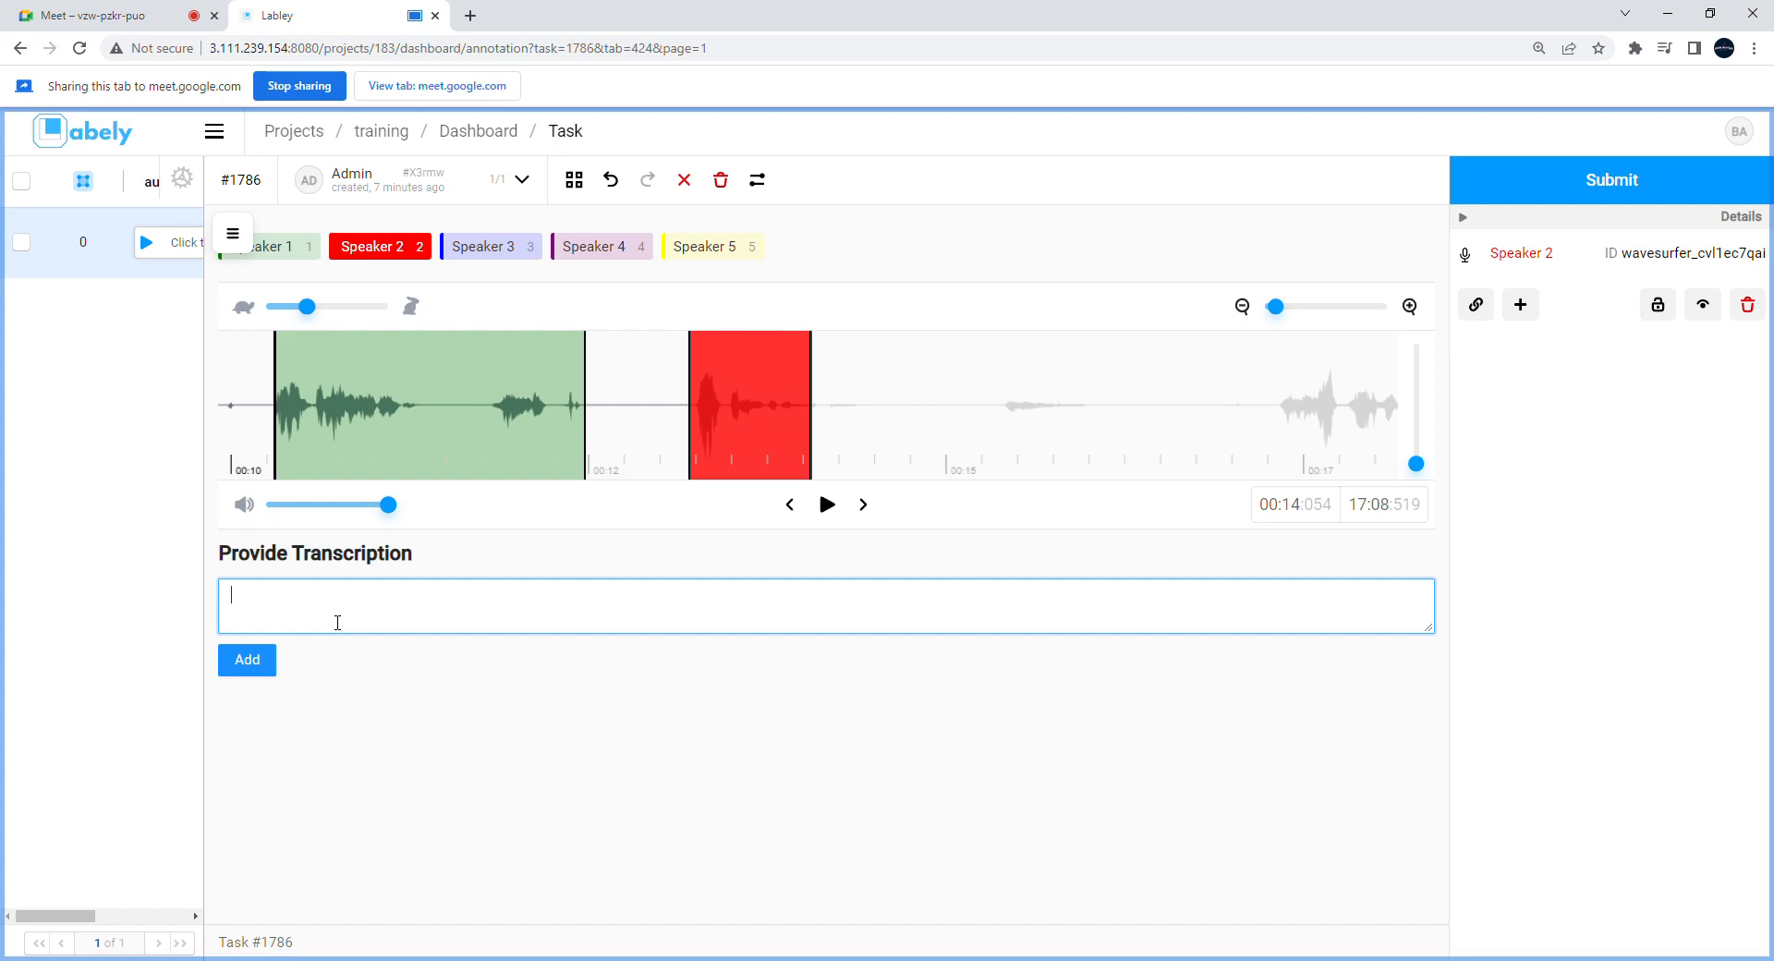
text(ah)
text(muje)
text( [unclea)
text(r)
text(])
drag(267, 597, 335, 599)
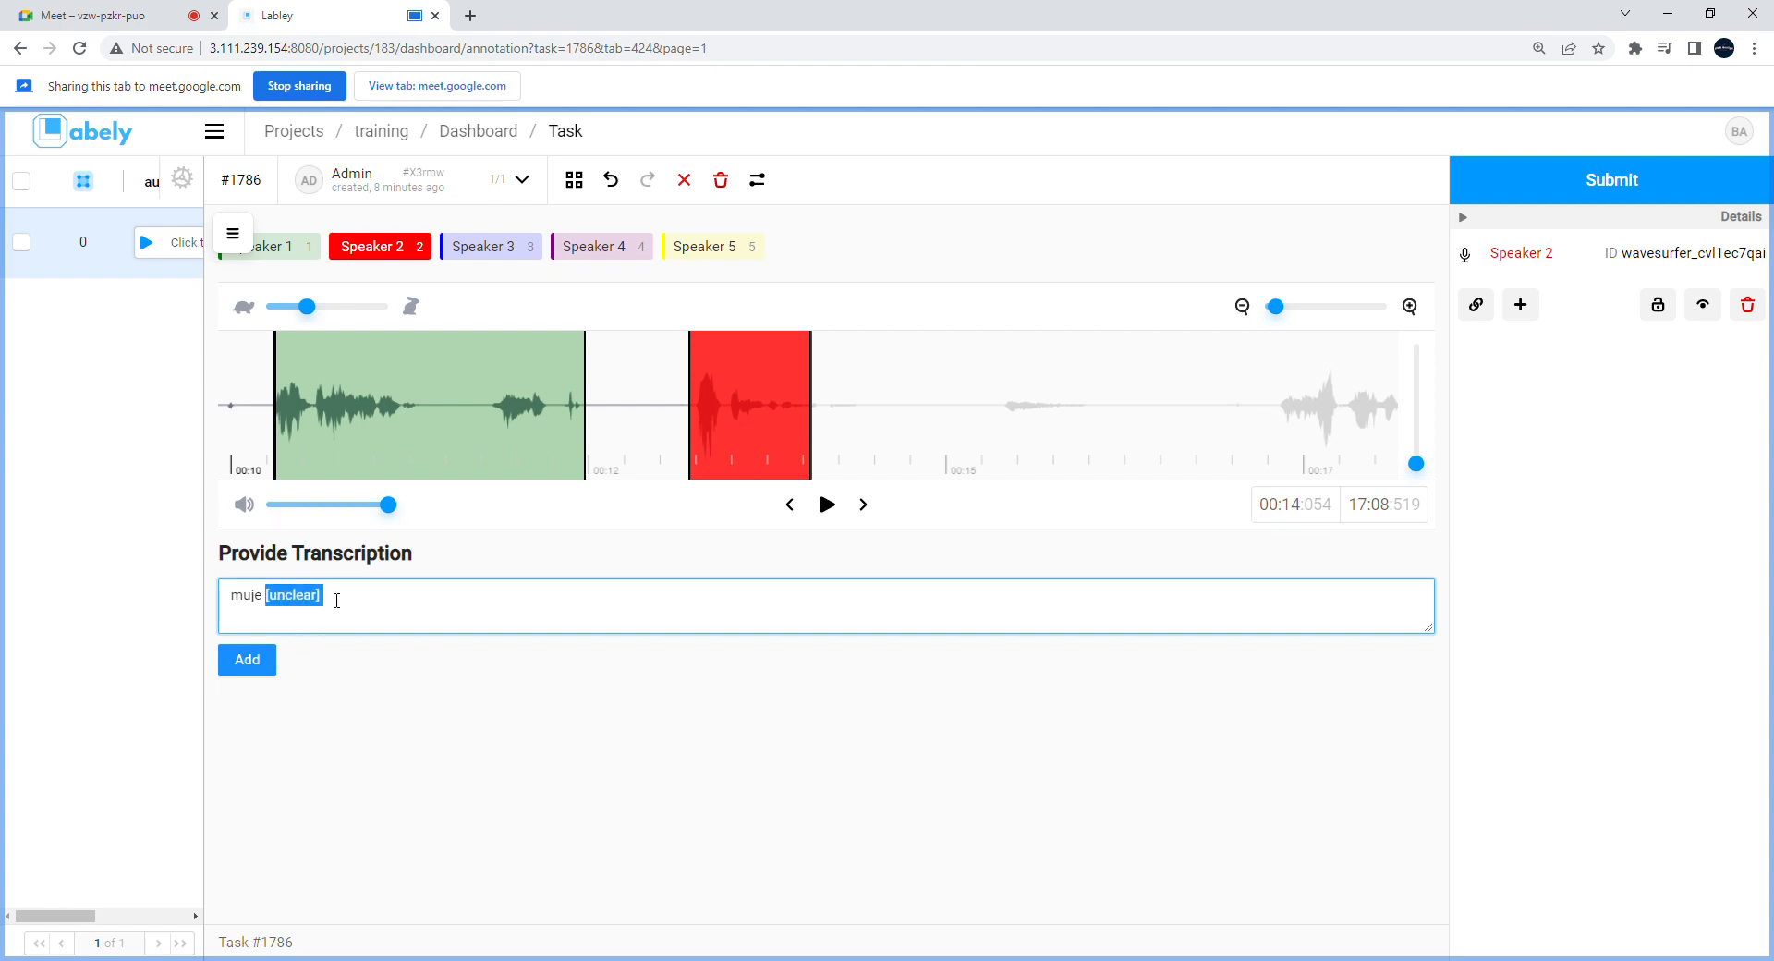
click(347, 614)
text([coughing] [laughing])
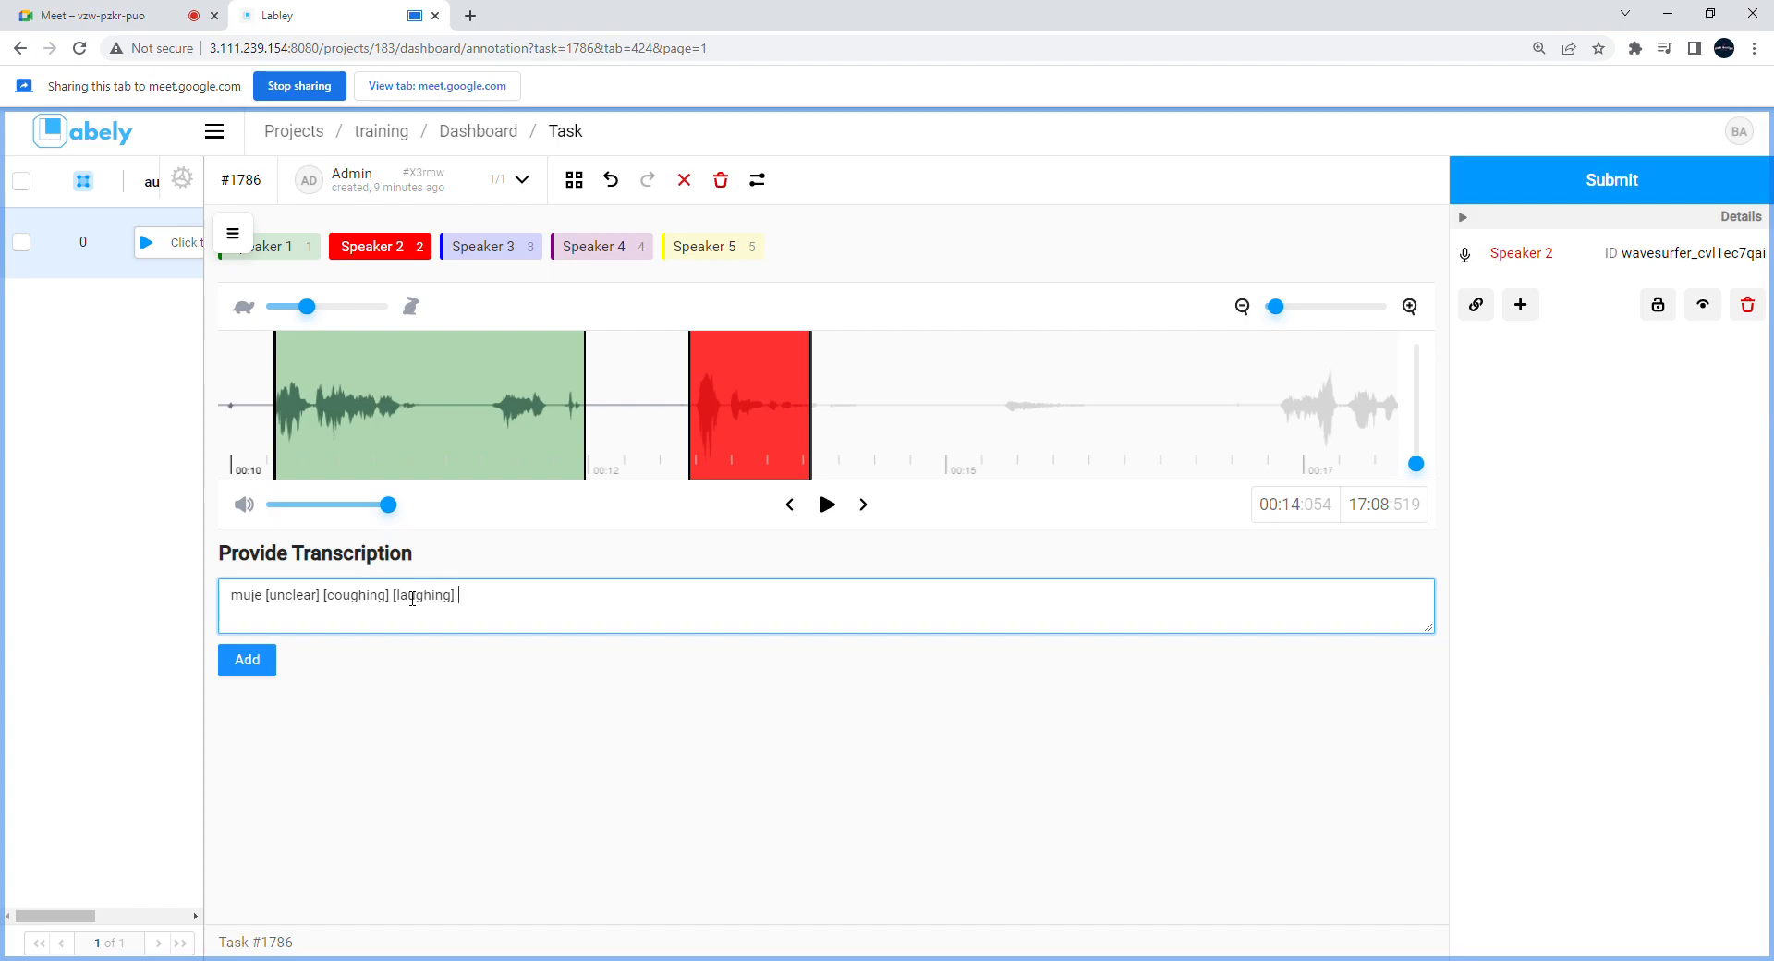
double_click(737, 453)
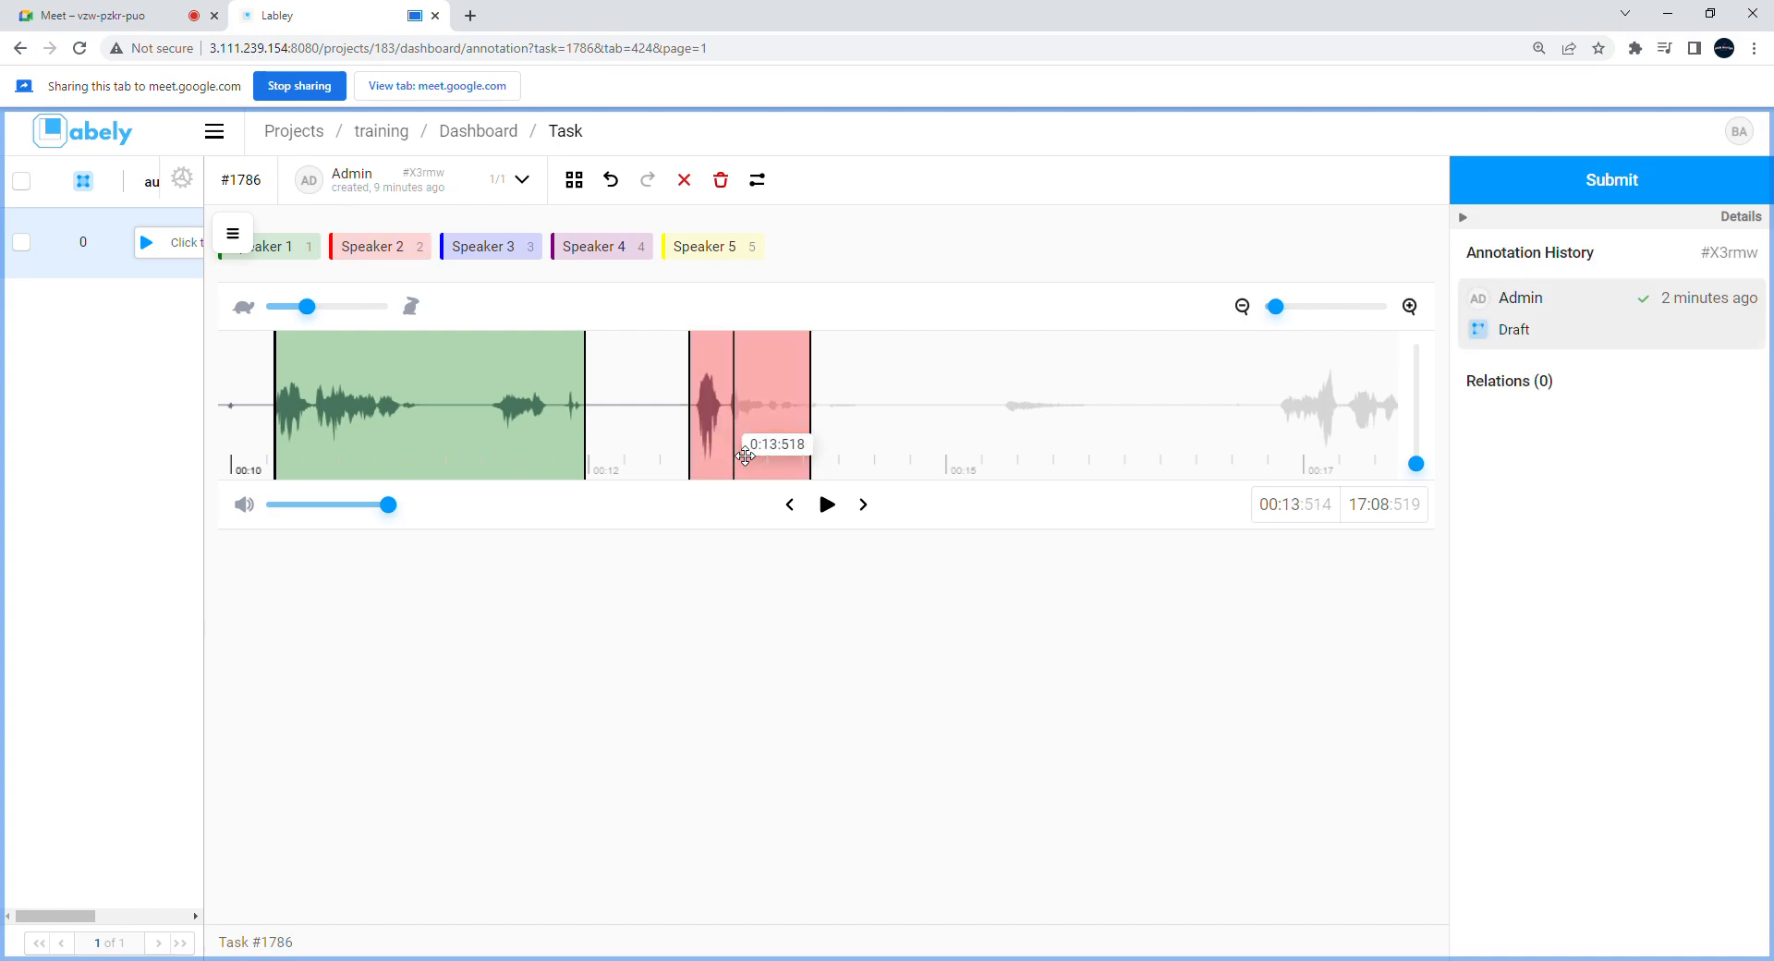
click(826, 503)
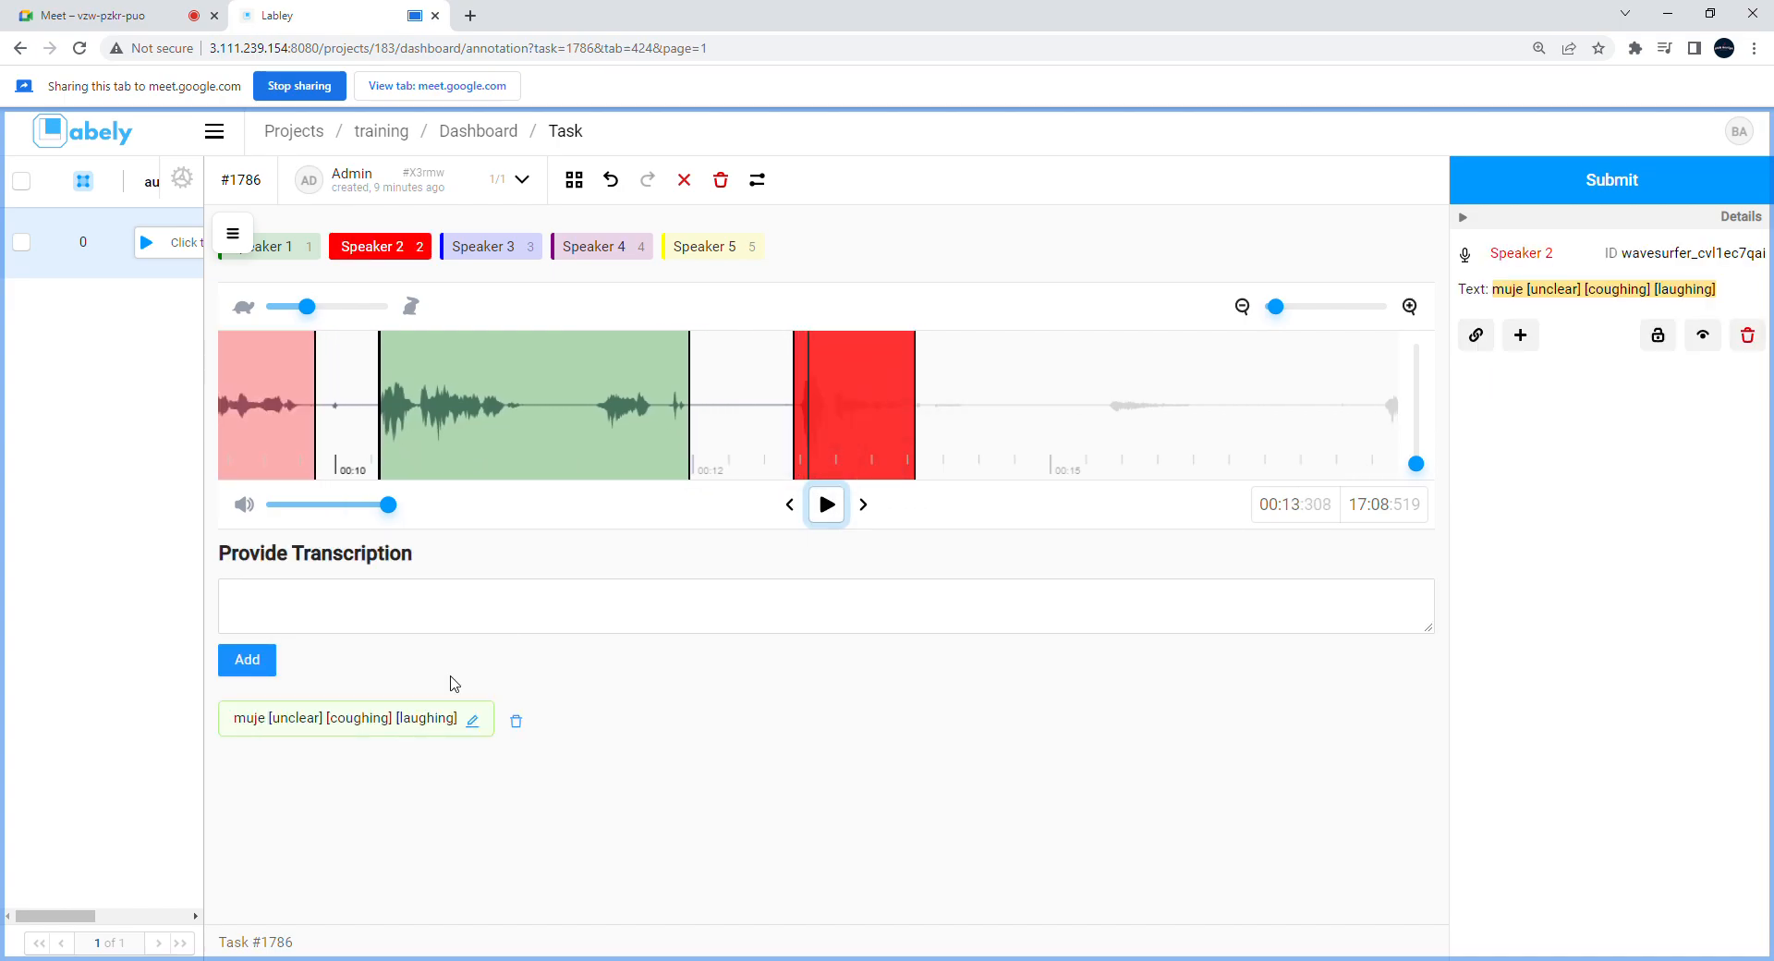
Step: Append "[speaker 1 angry] [speaker 2 sad]" to the Speaker 2 segment's transcription and save the edit
click(473, 730)
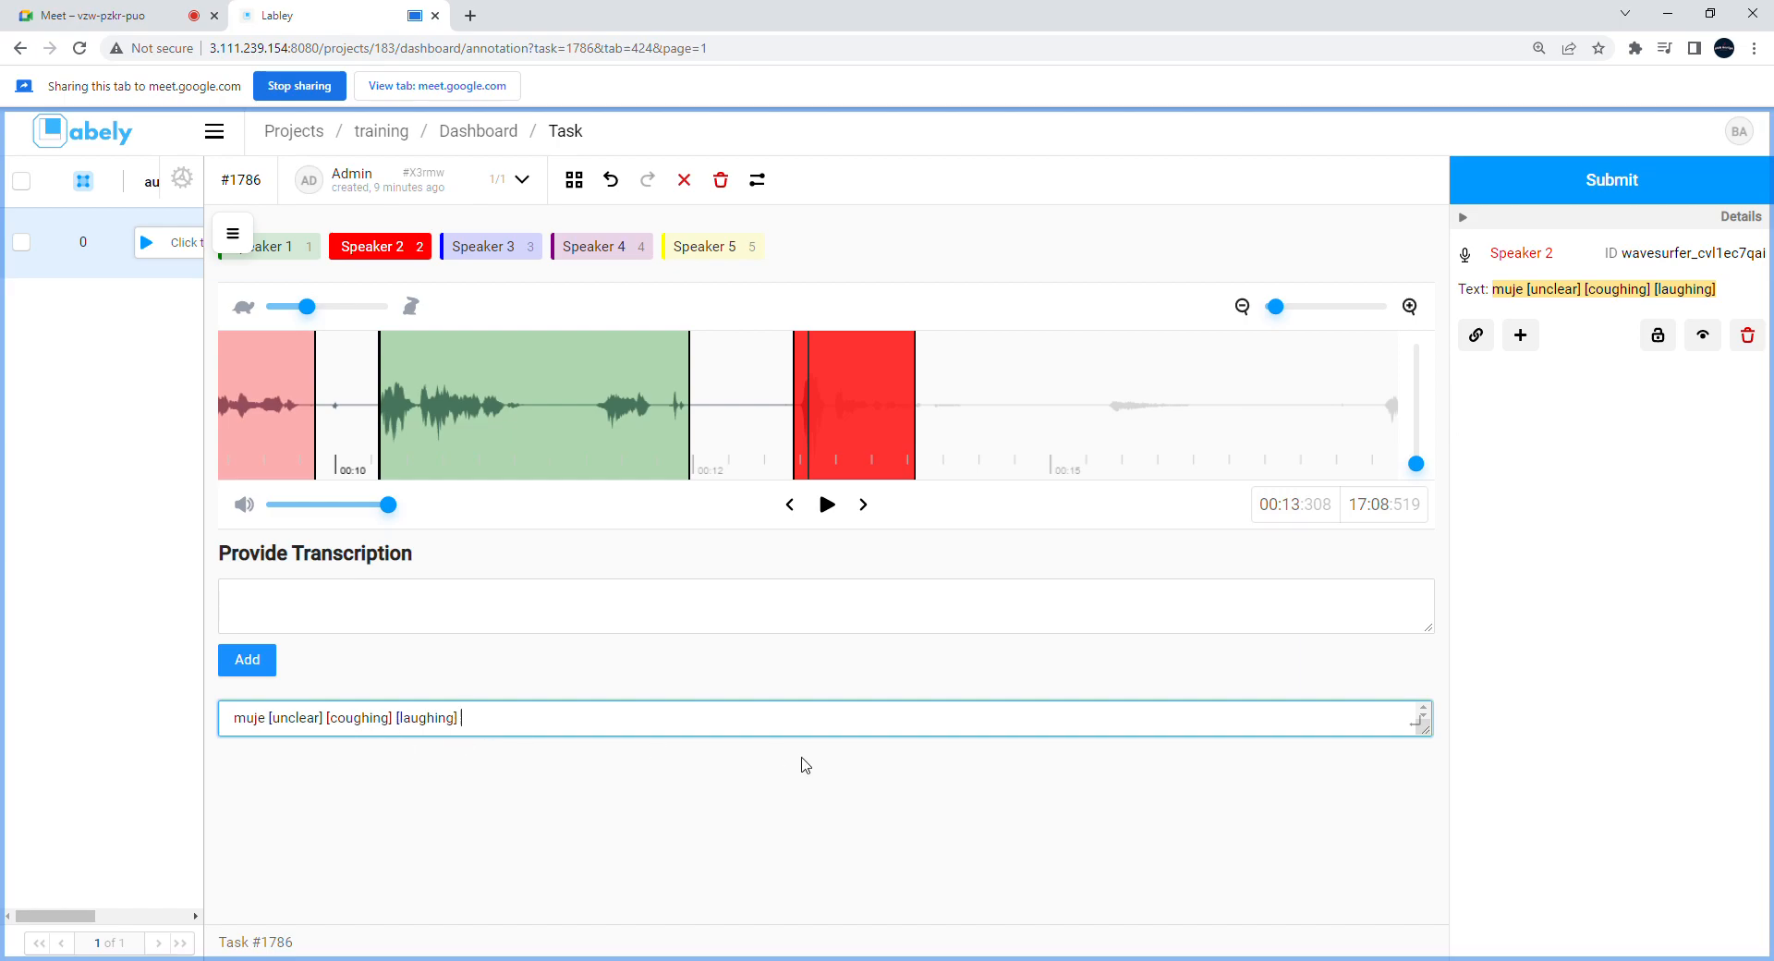
text([speaker 1 angry] [speaker 2 sad)
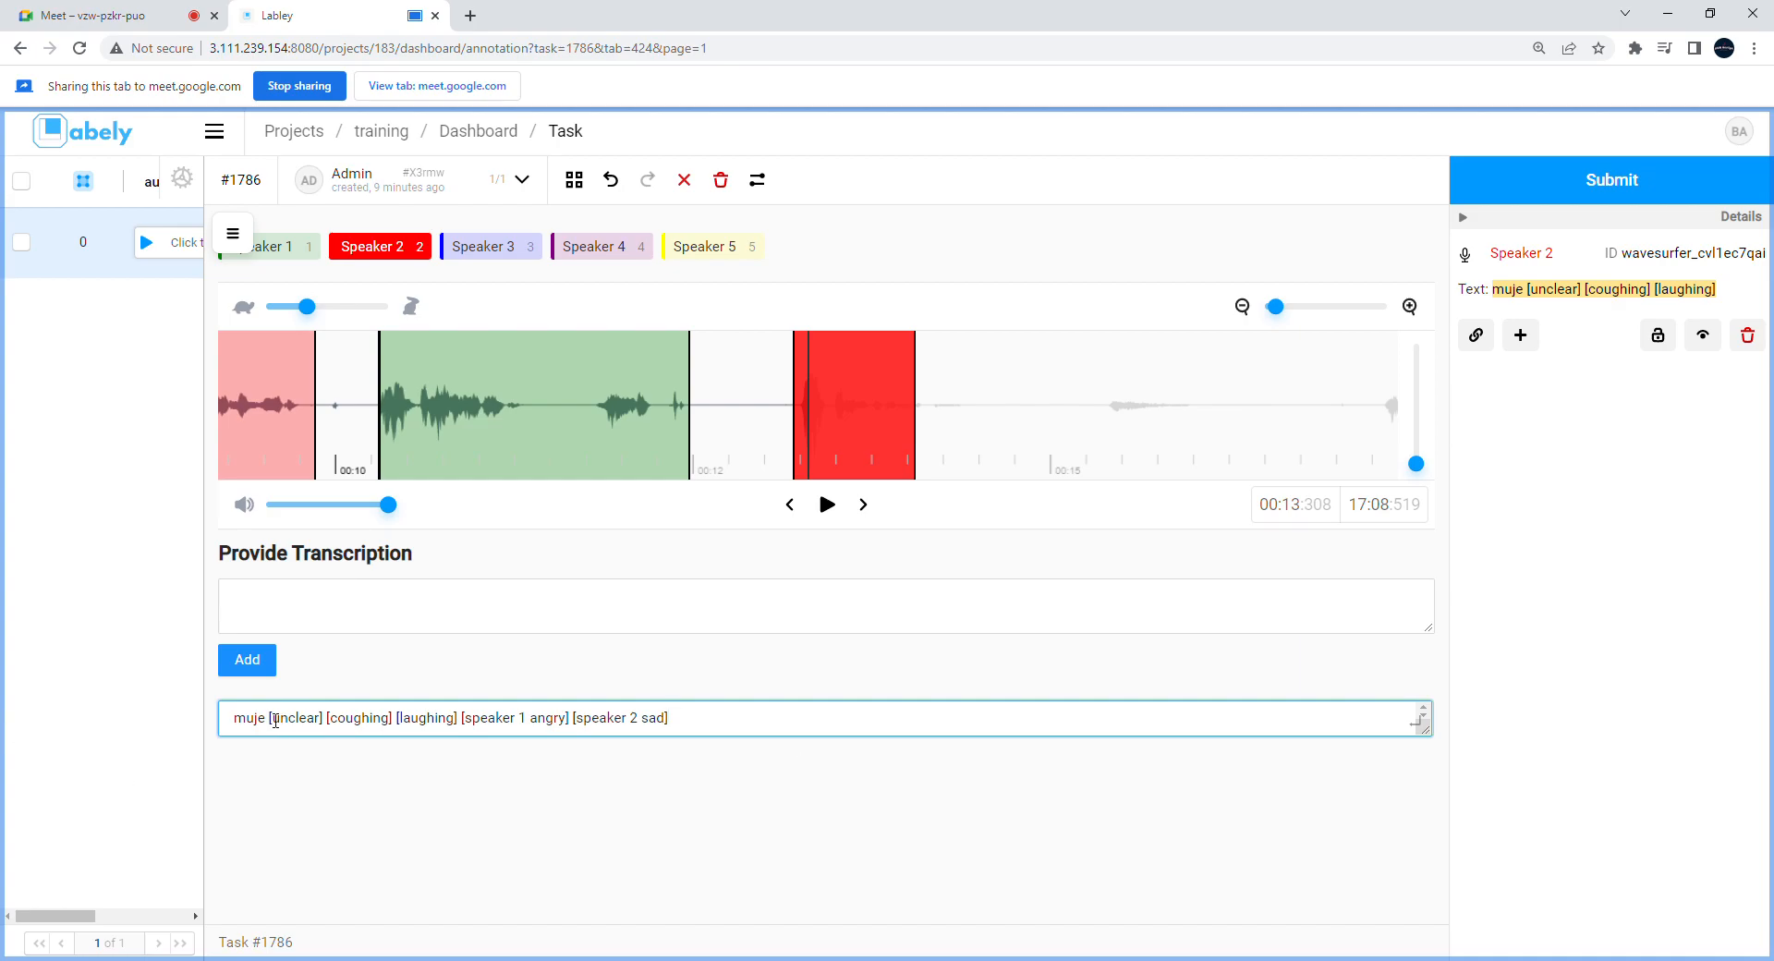
click(352, 730)
drag(339, 726, 395, 724)
click(400, 725)
drag(464, 725, 568, 726)
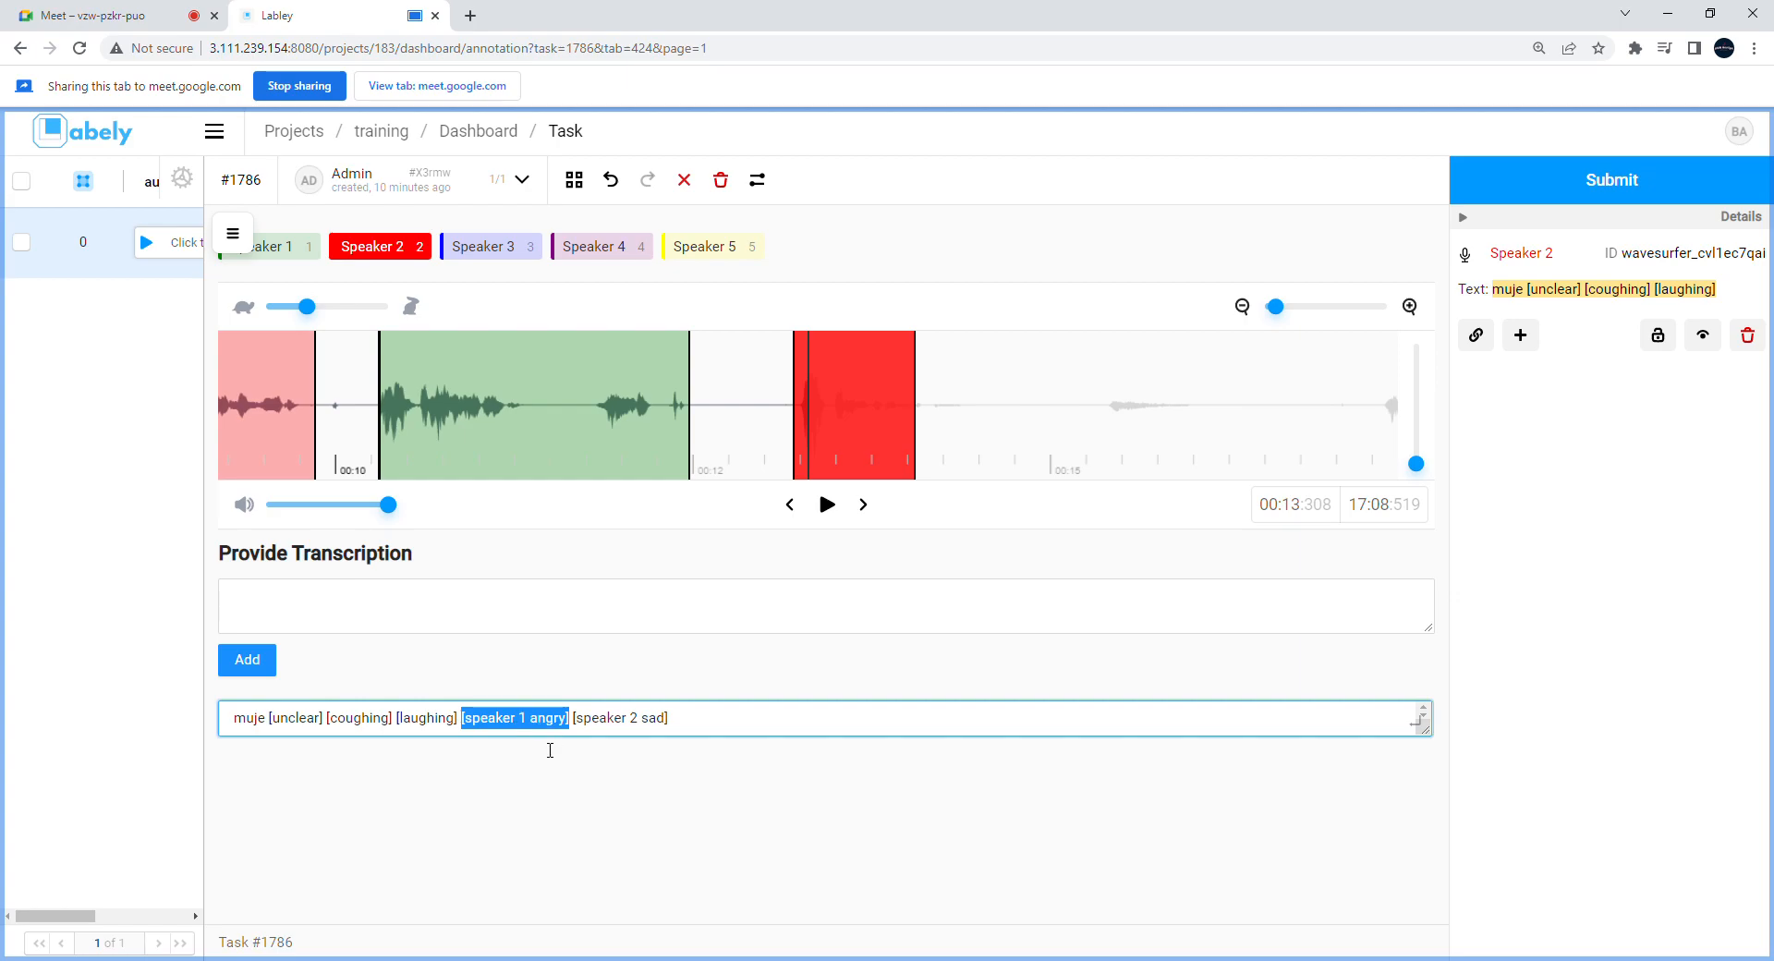
click(642, 720)
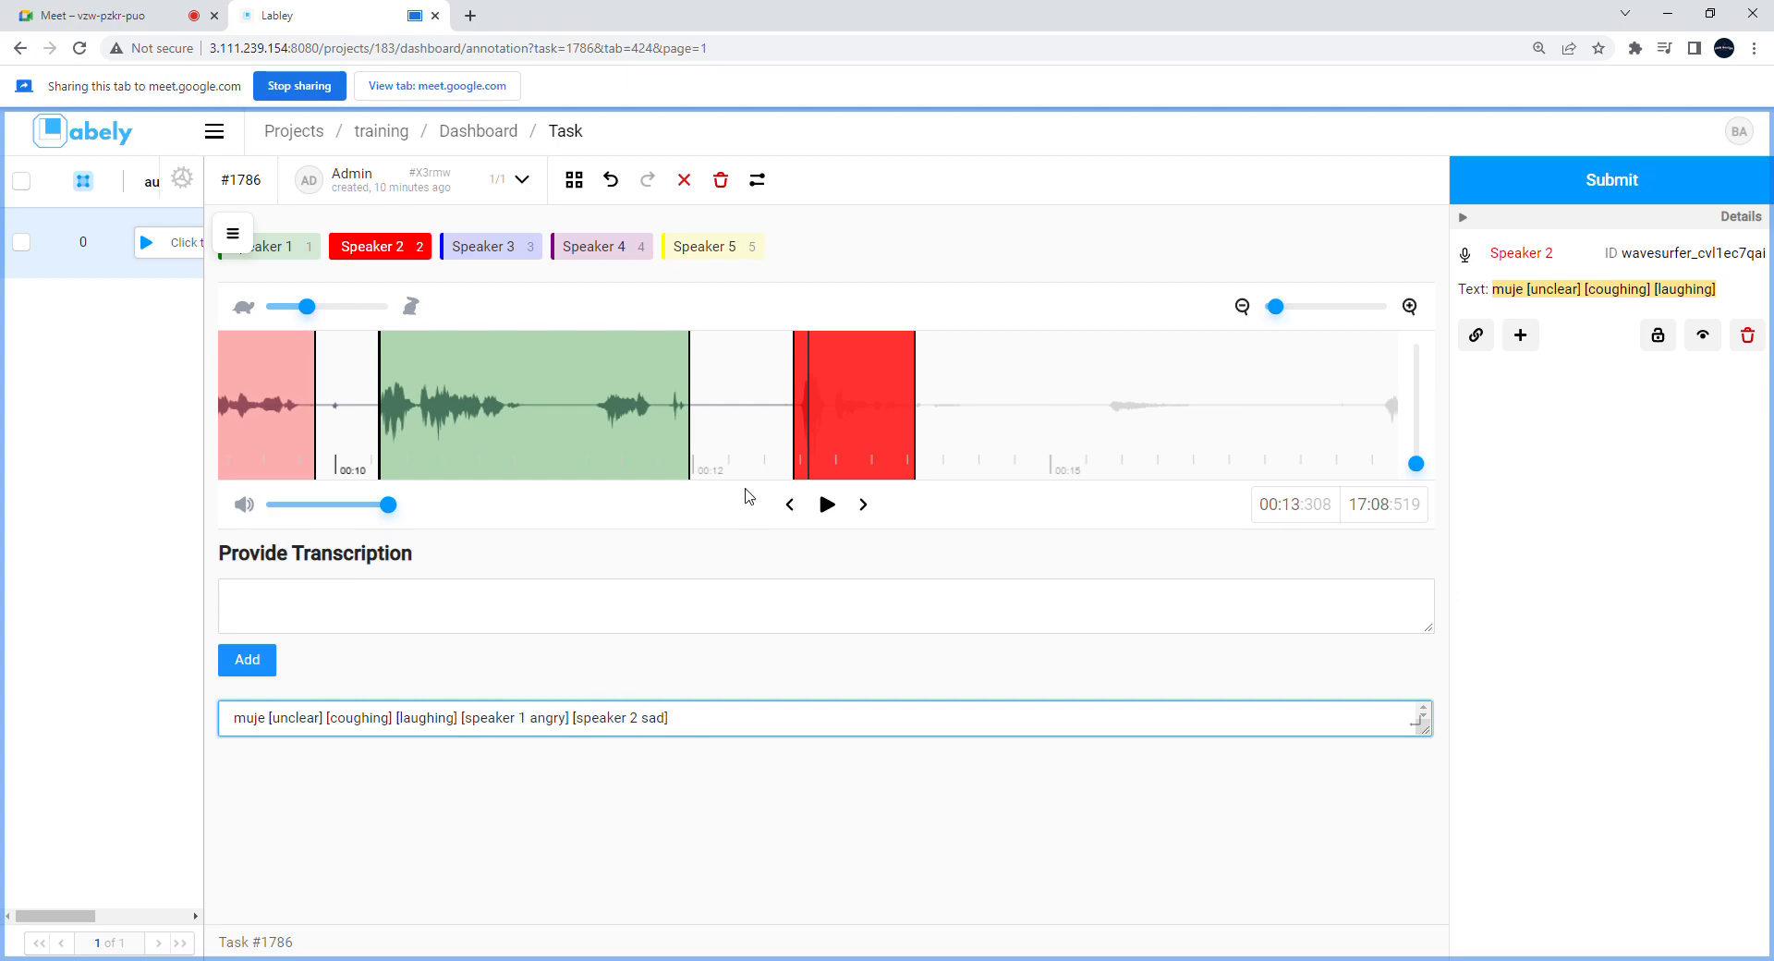
click(1423, 728)
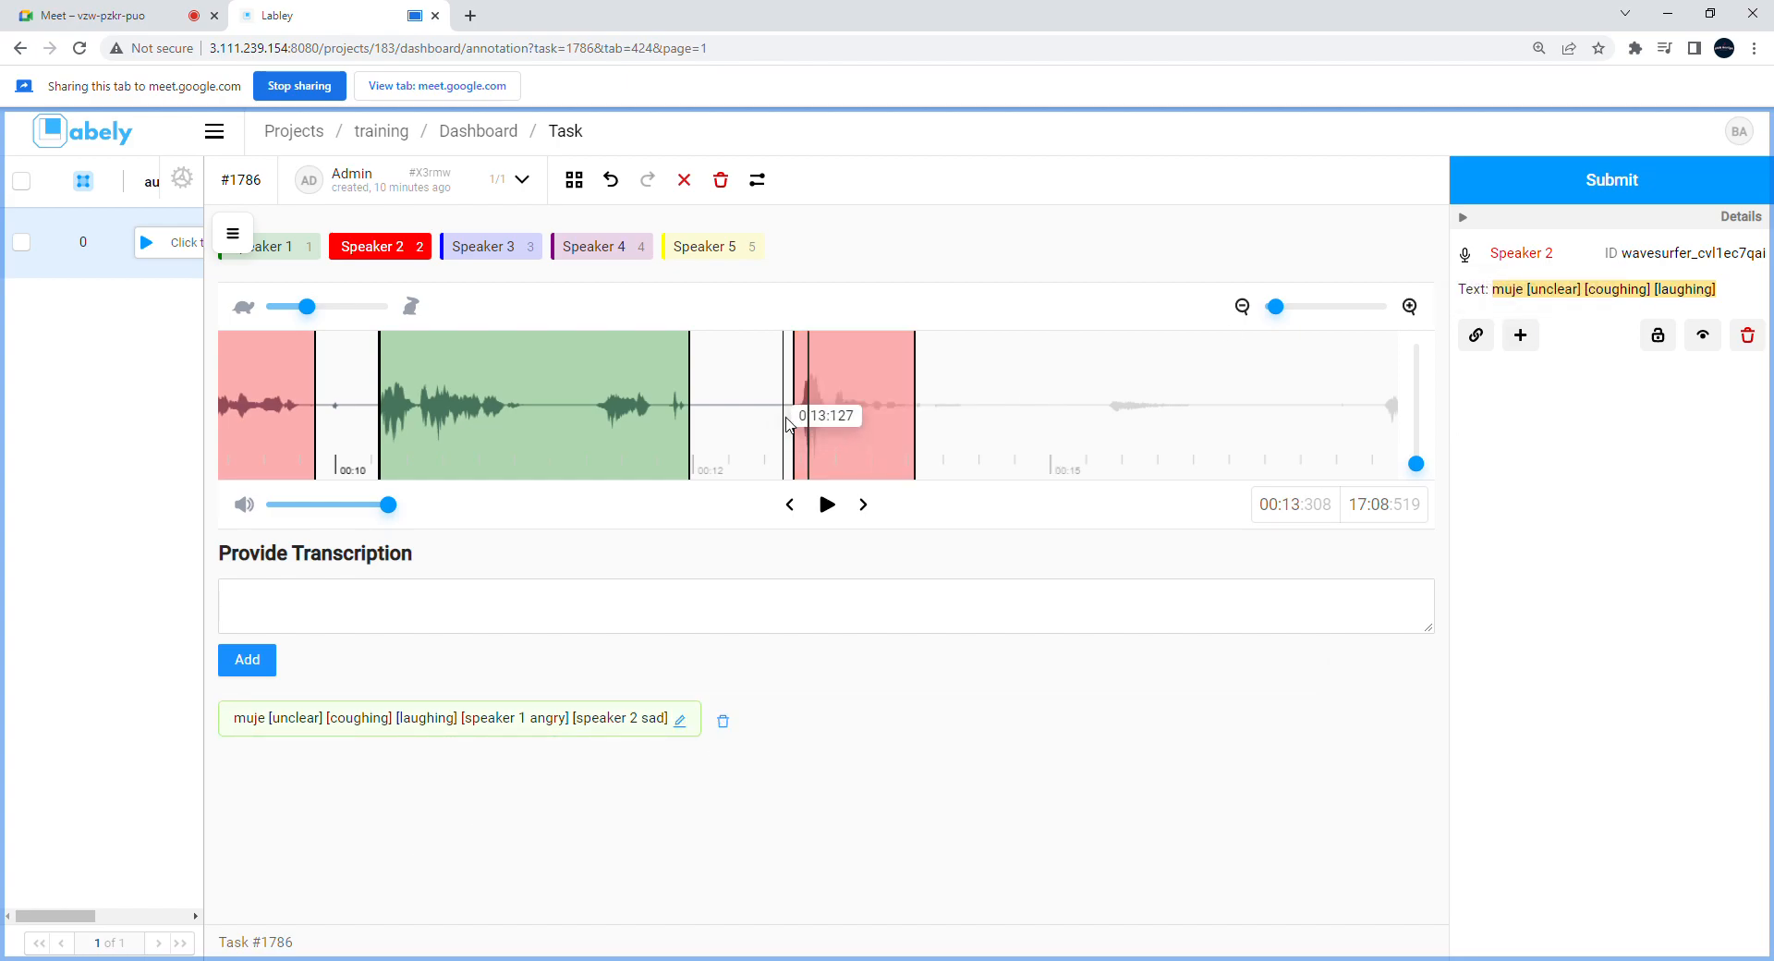
Step: Look over the waveform around the transcribed Speaker 2 segment and reselect it to check the saved text
click(834, 425)
drag(1058, 450, 806, 453)
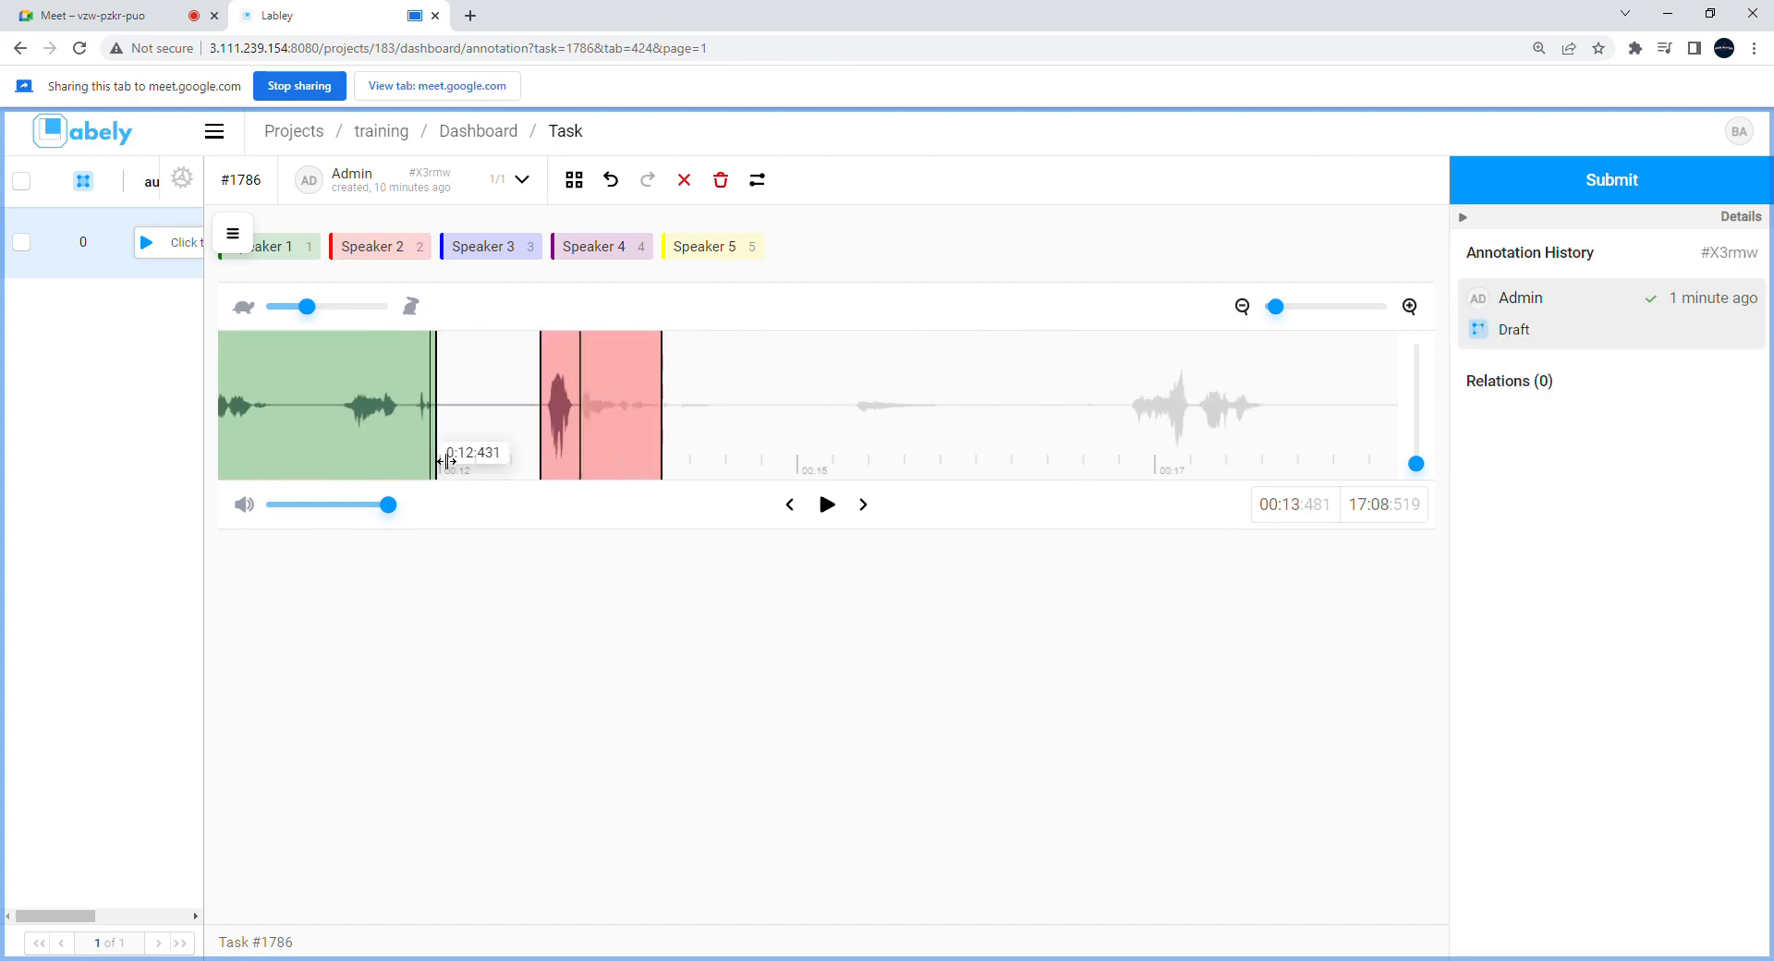
drag(448, 453, 828, 454)
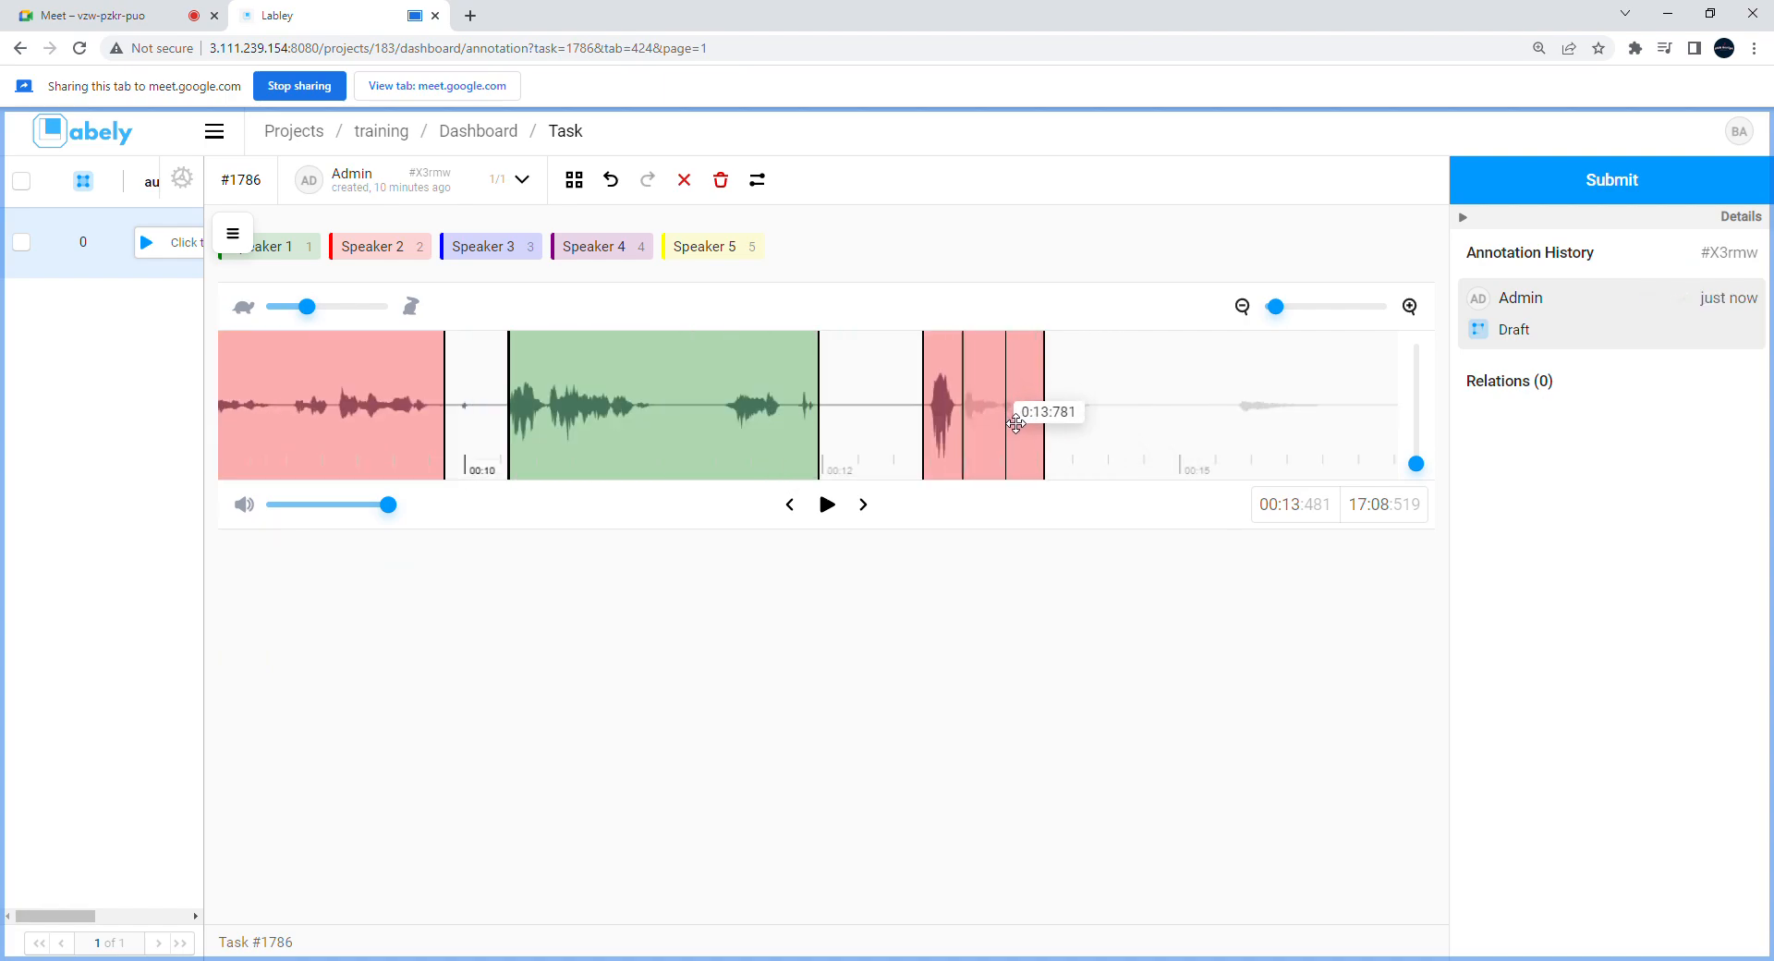
click(1034, 451)
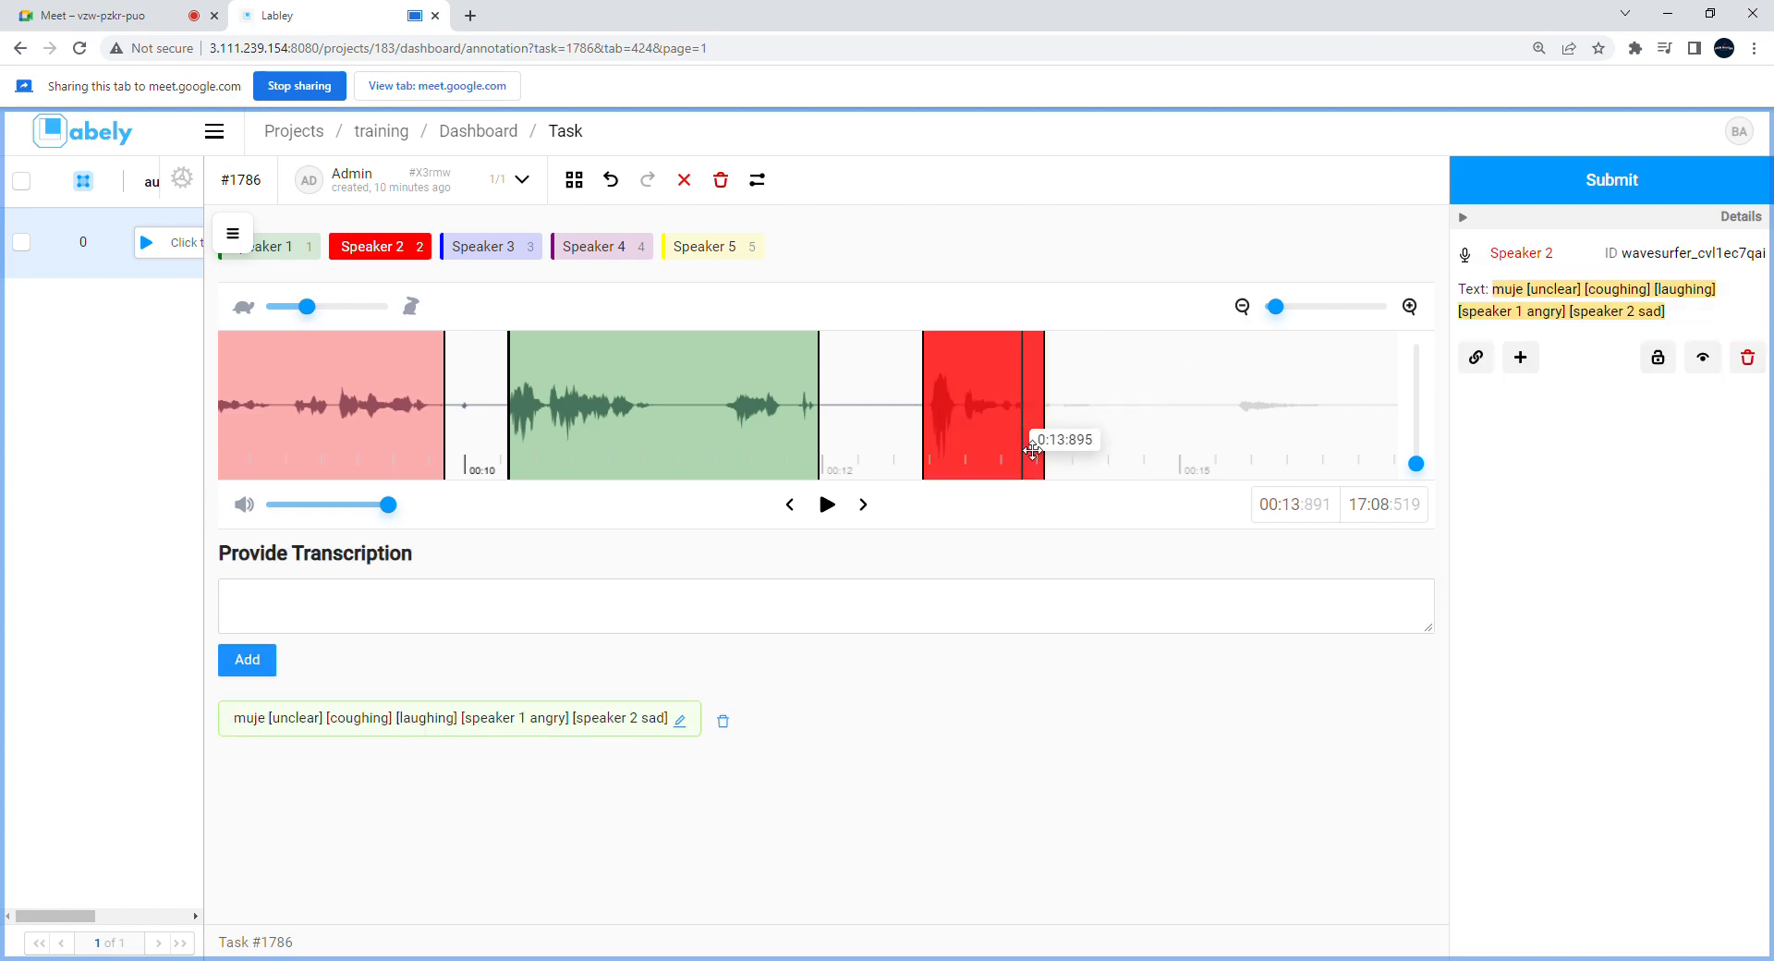
Step: Play the faint unmarked utterance after the Speaker 2 segment, starting at about 15.2 seconds
scroll(1032, 450, right, 5)
click(586, 448)
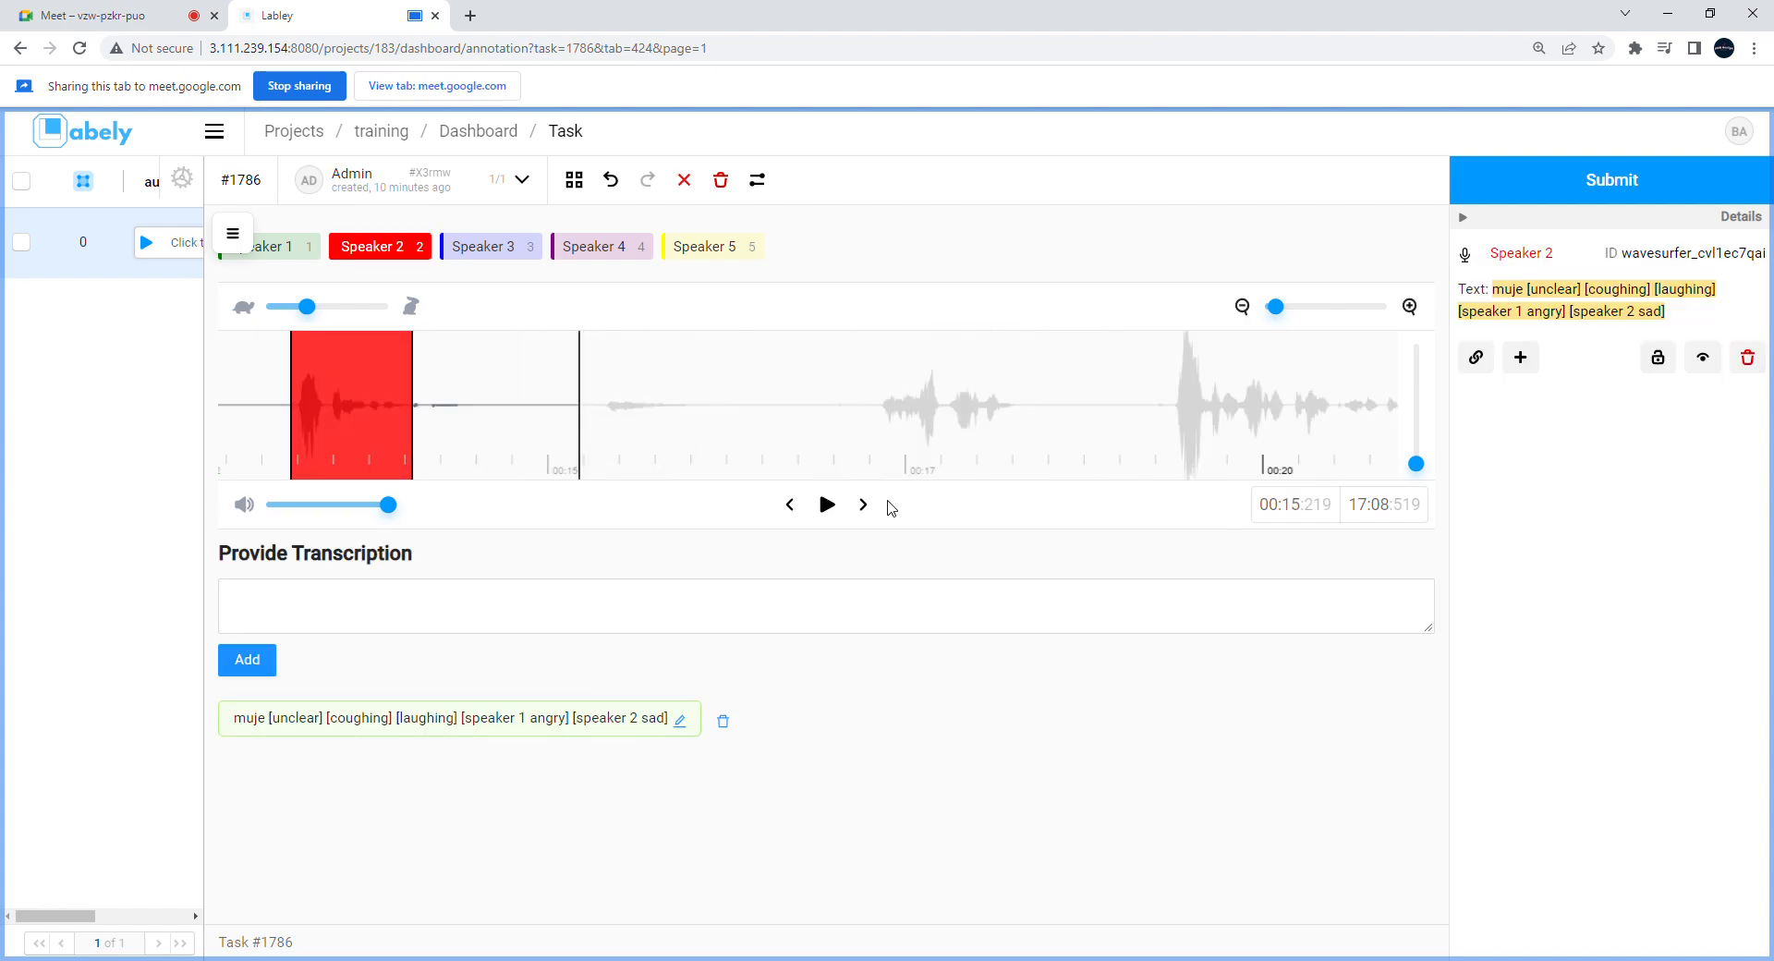
click(829, 508)
click(830, 513)
click(662, 435)
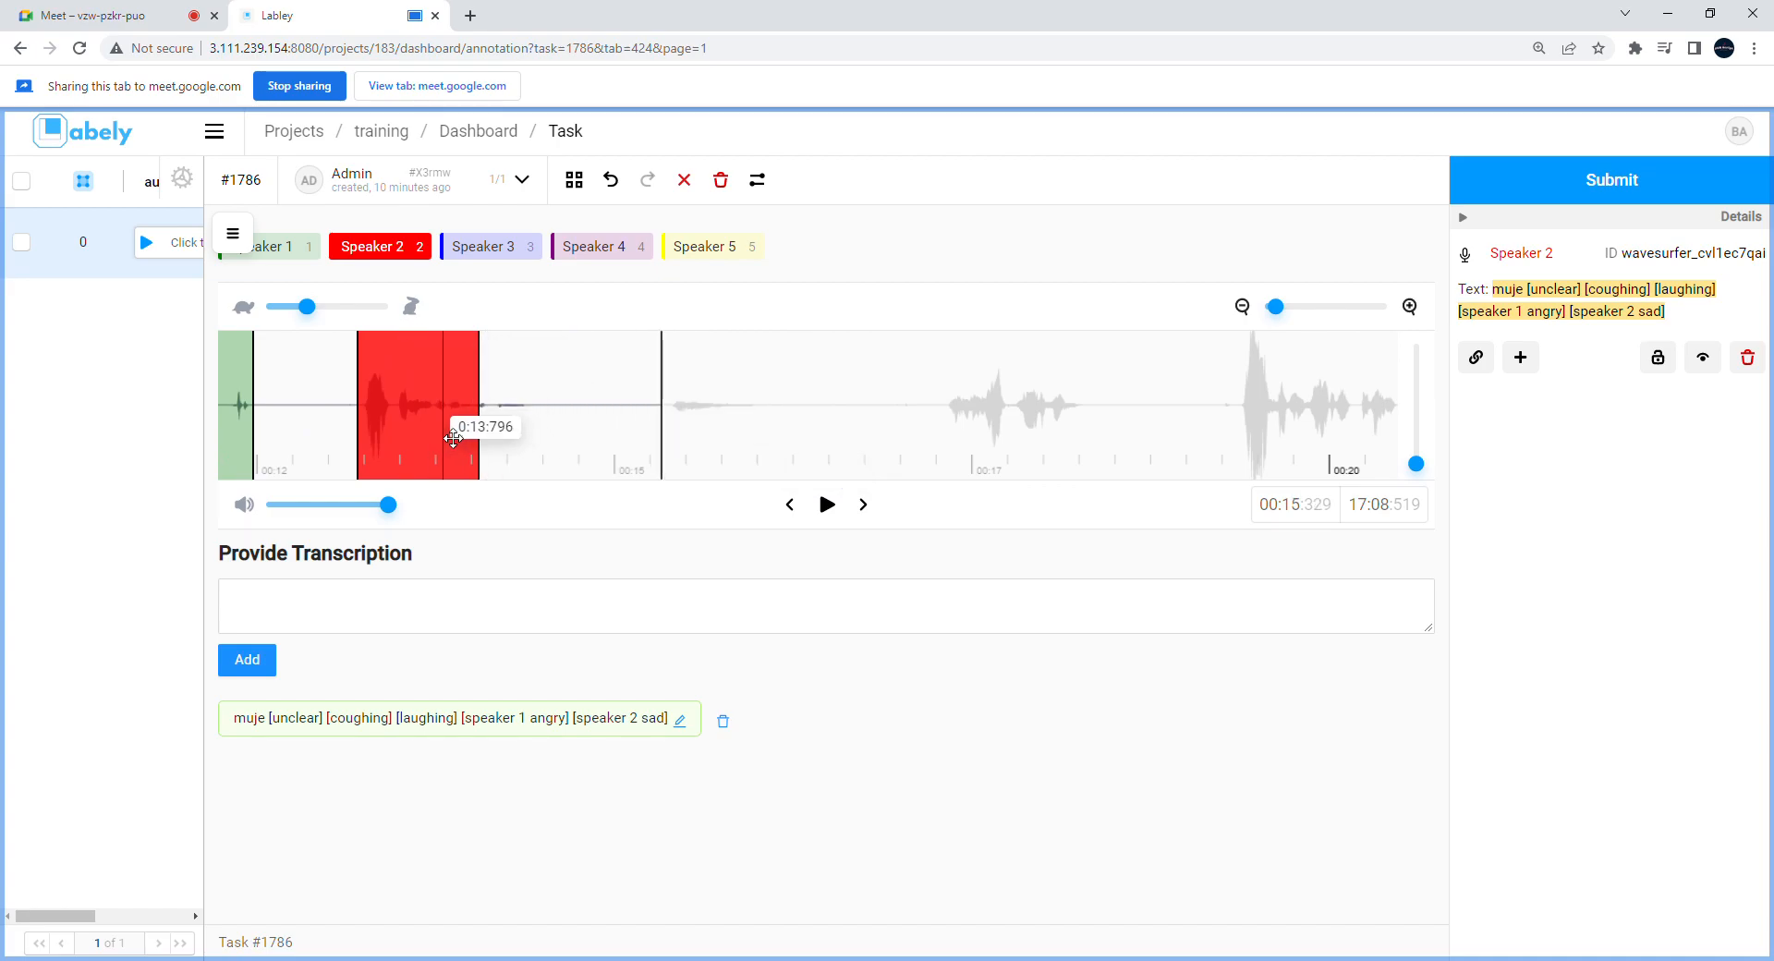
Step: Mark the faint utterance from about 15.4 to 16.2 seconds as a Speaker 1 segment
click(453, 438)
click(679, 445)
click(303, 253)
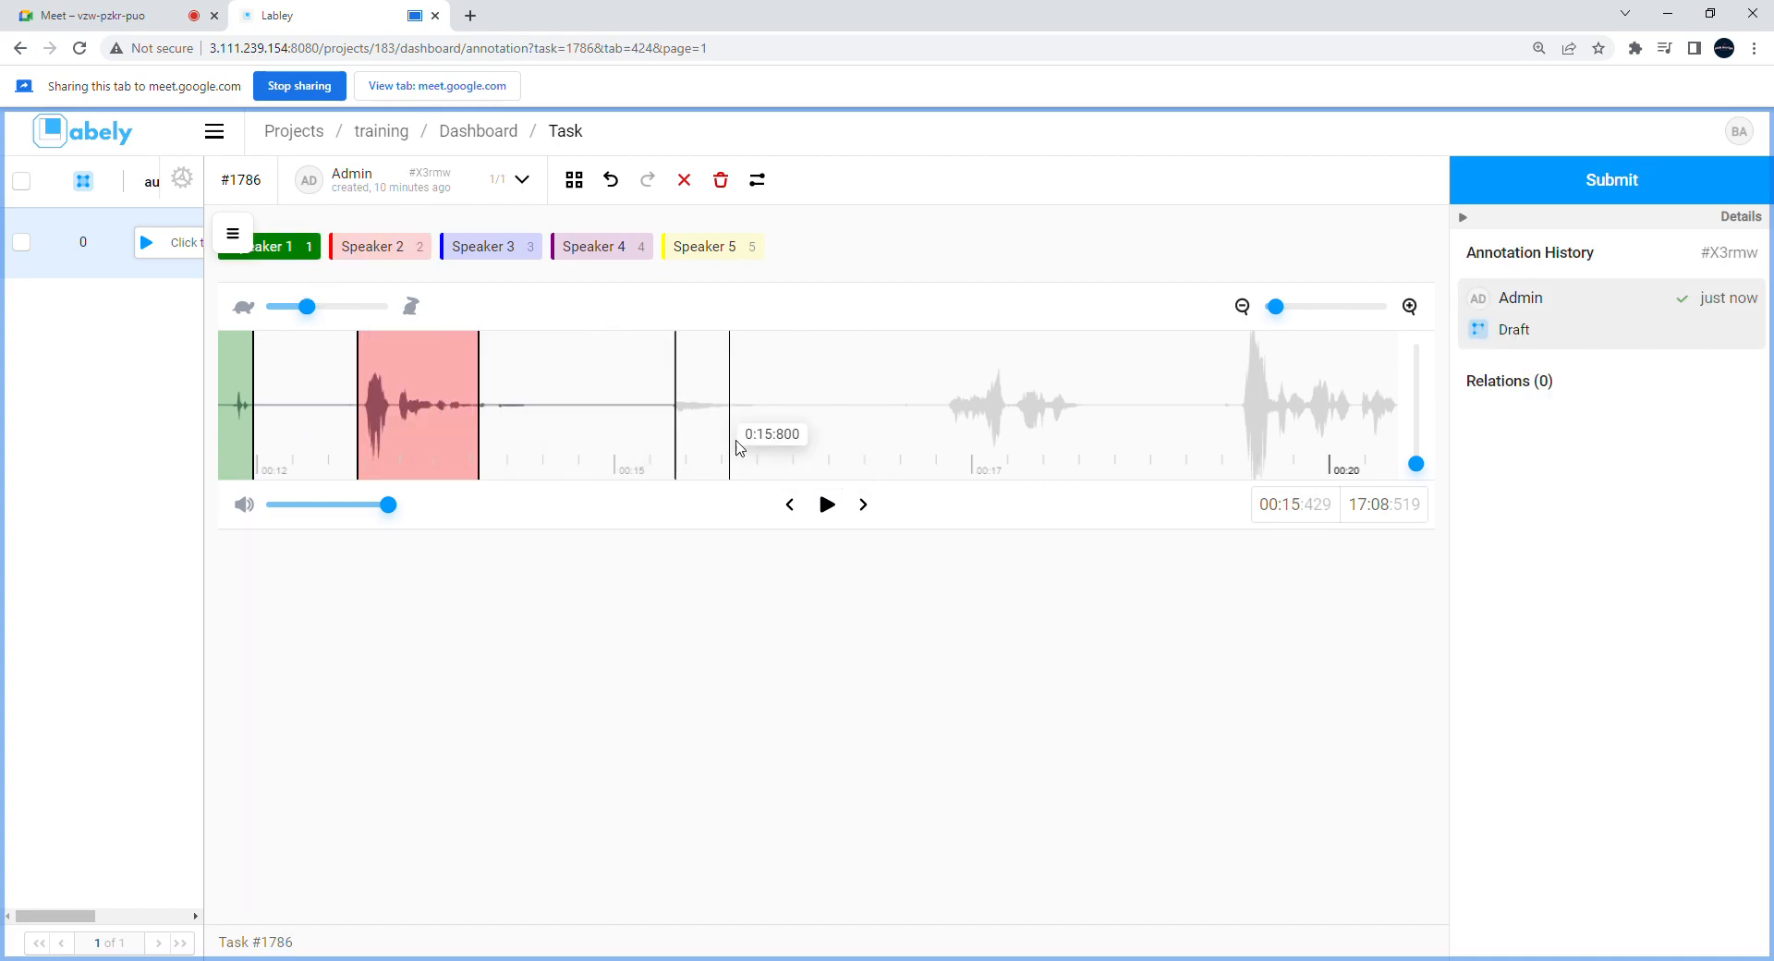
drag(675, 446, 793, 446)
Step: Add the transcription "hmm" to the new Speaker 1 segment, without a trailing line break
click(442, 620)
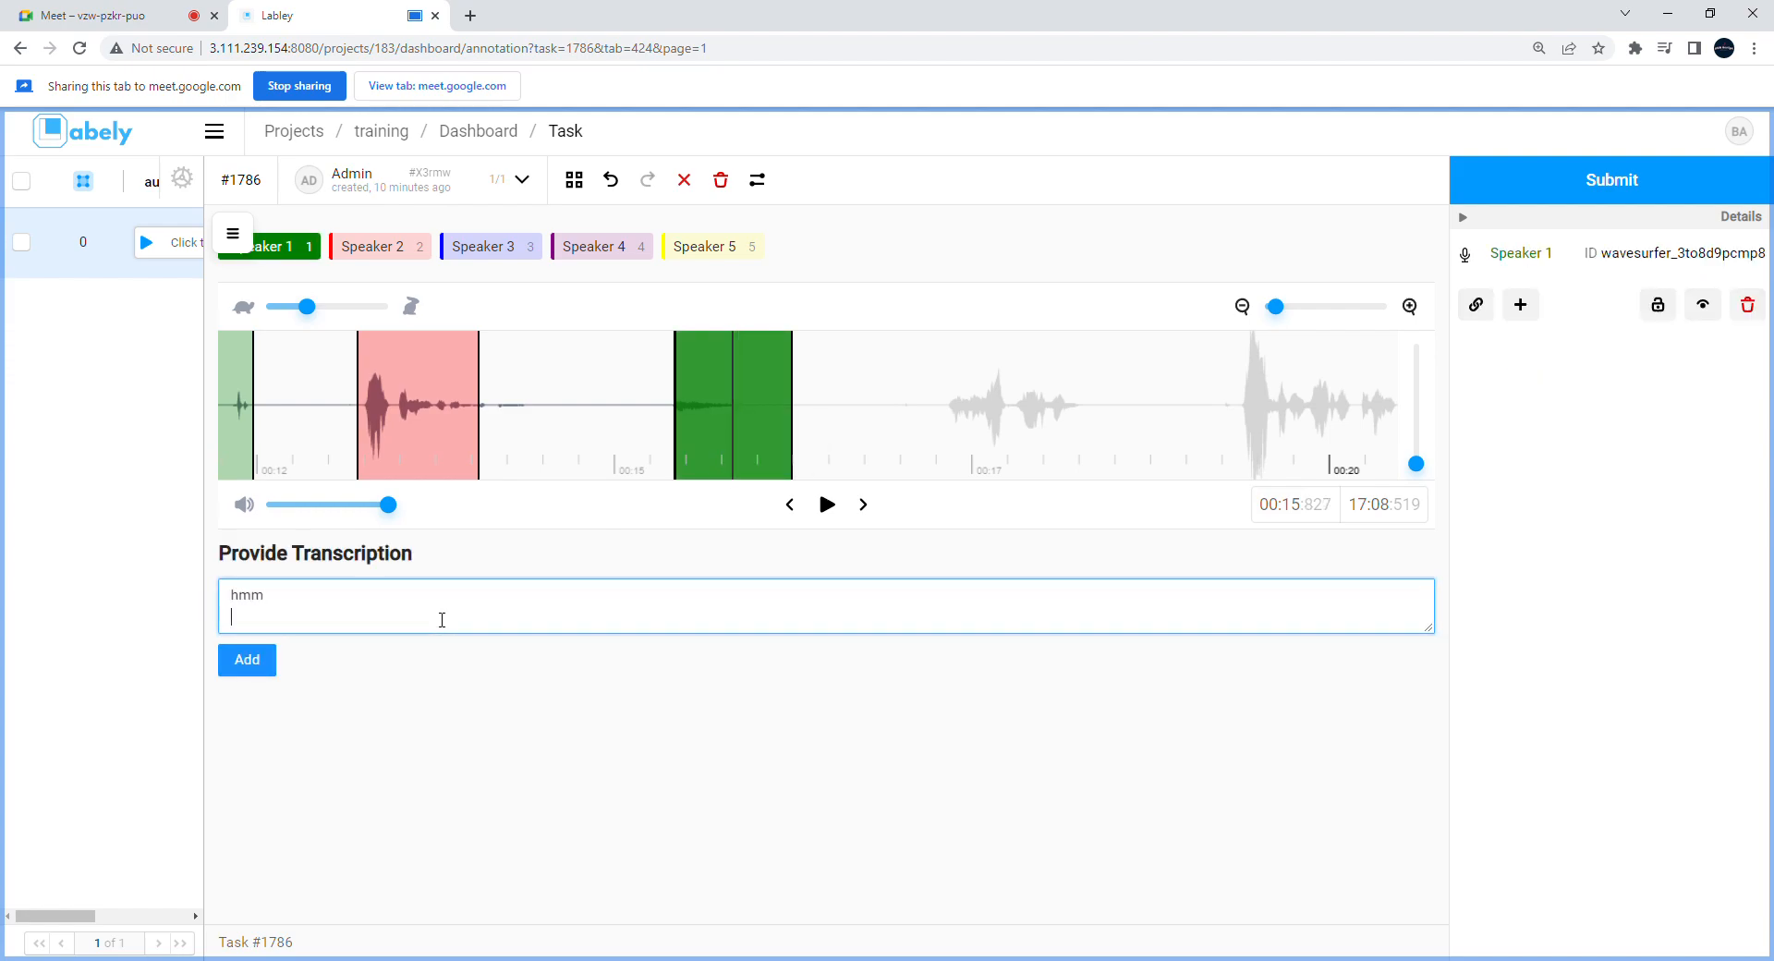
key(BackSpace)
key(Return)
key(BackSpace)
click(238, 671)
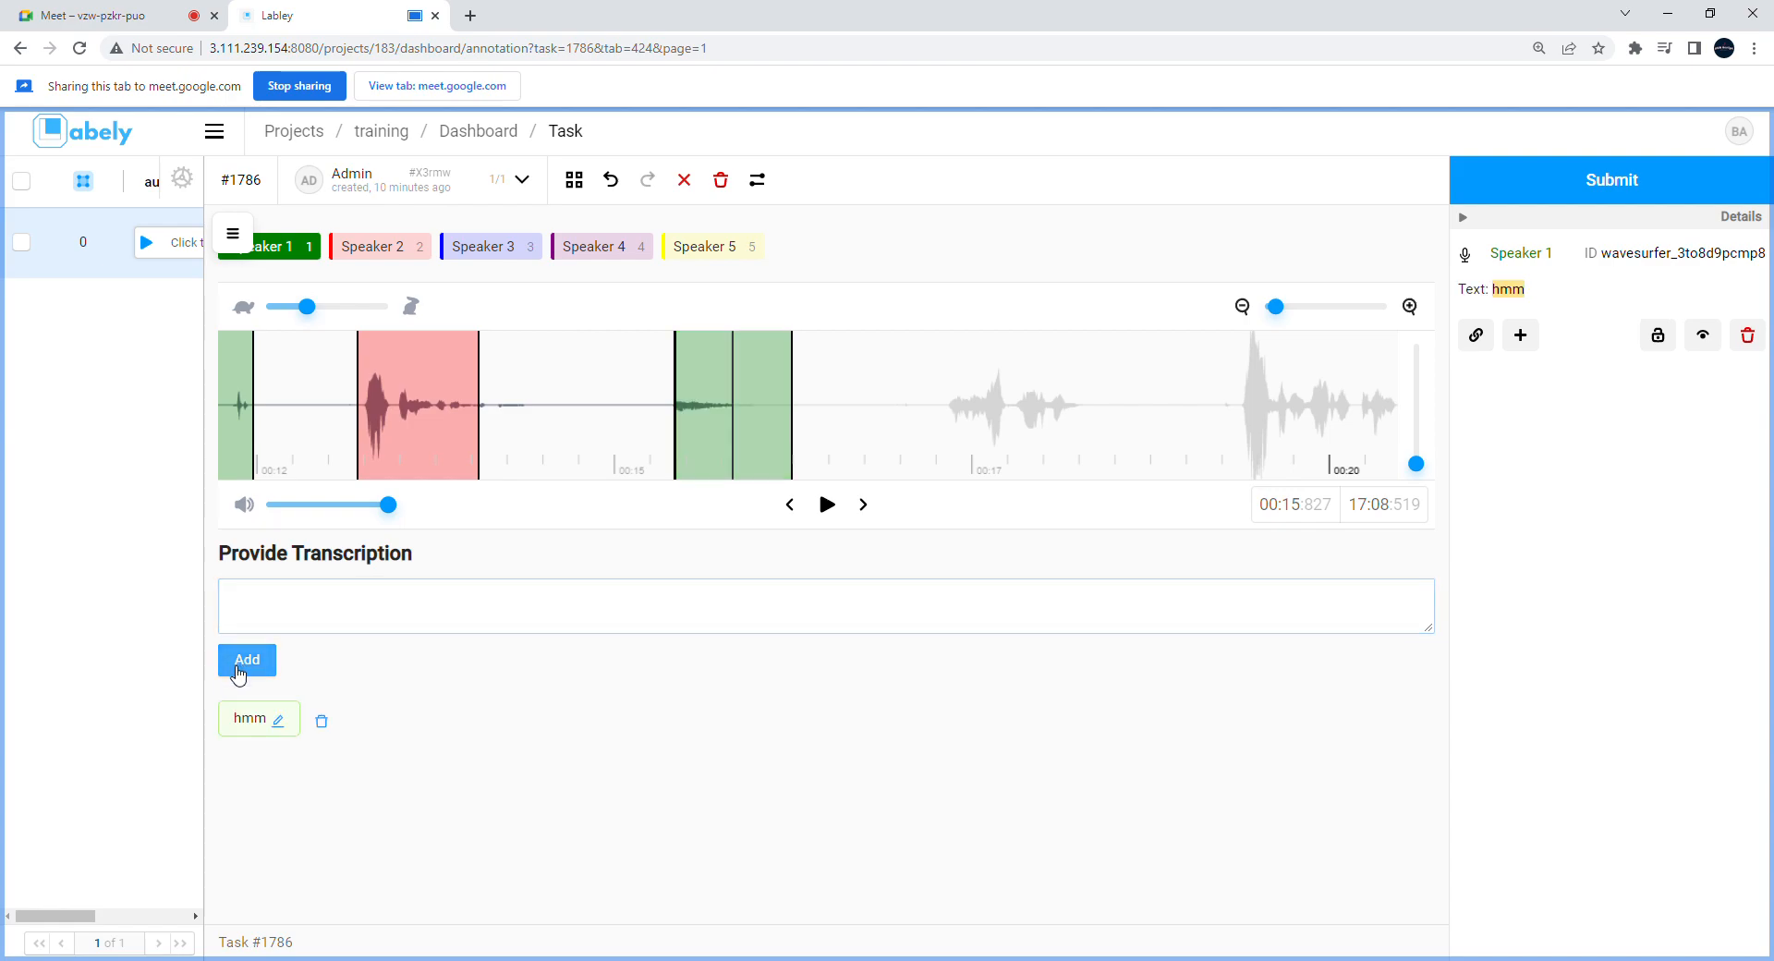
Step: Mark the utterance from about 17.2 to 18.4 seconds as a Speaker 1 segment and select it
click(917, 420)
drag(810, 430, 970, 430)
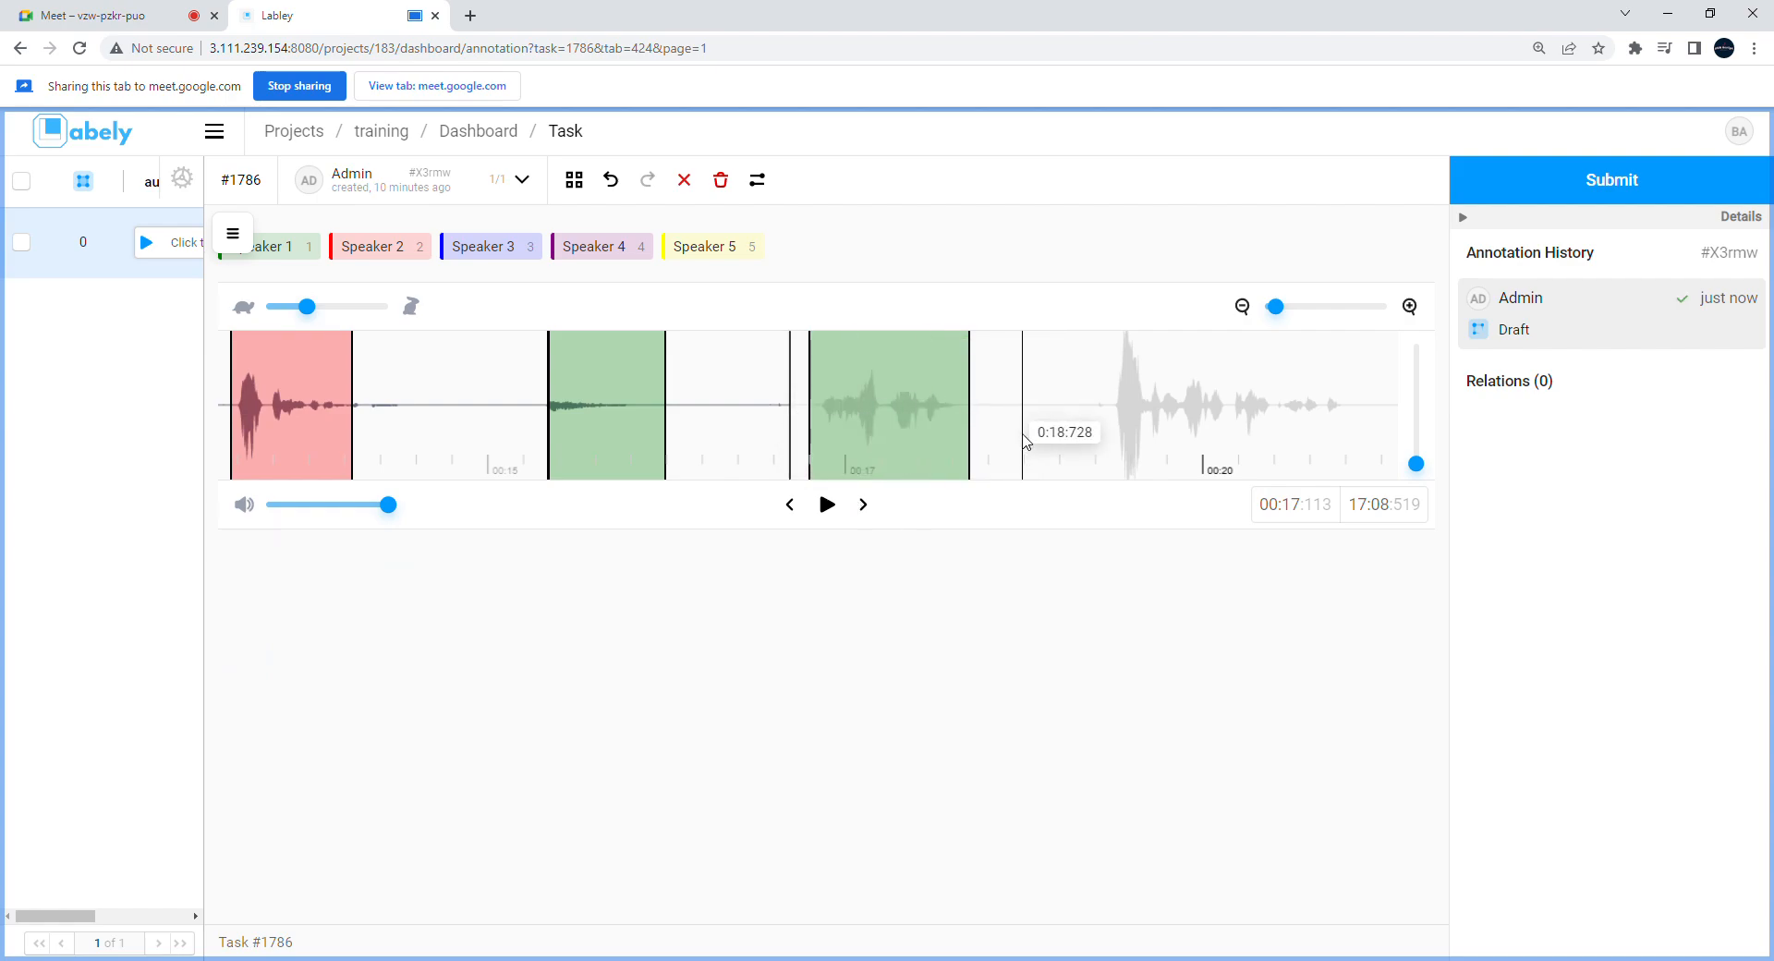
click(1002, 445)
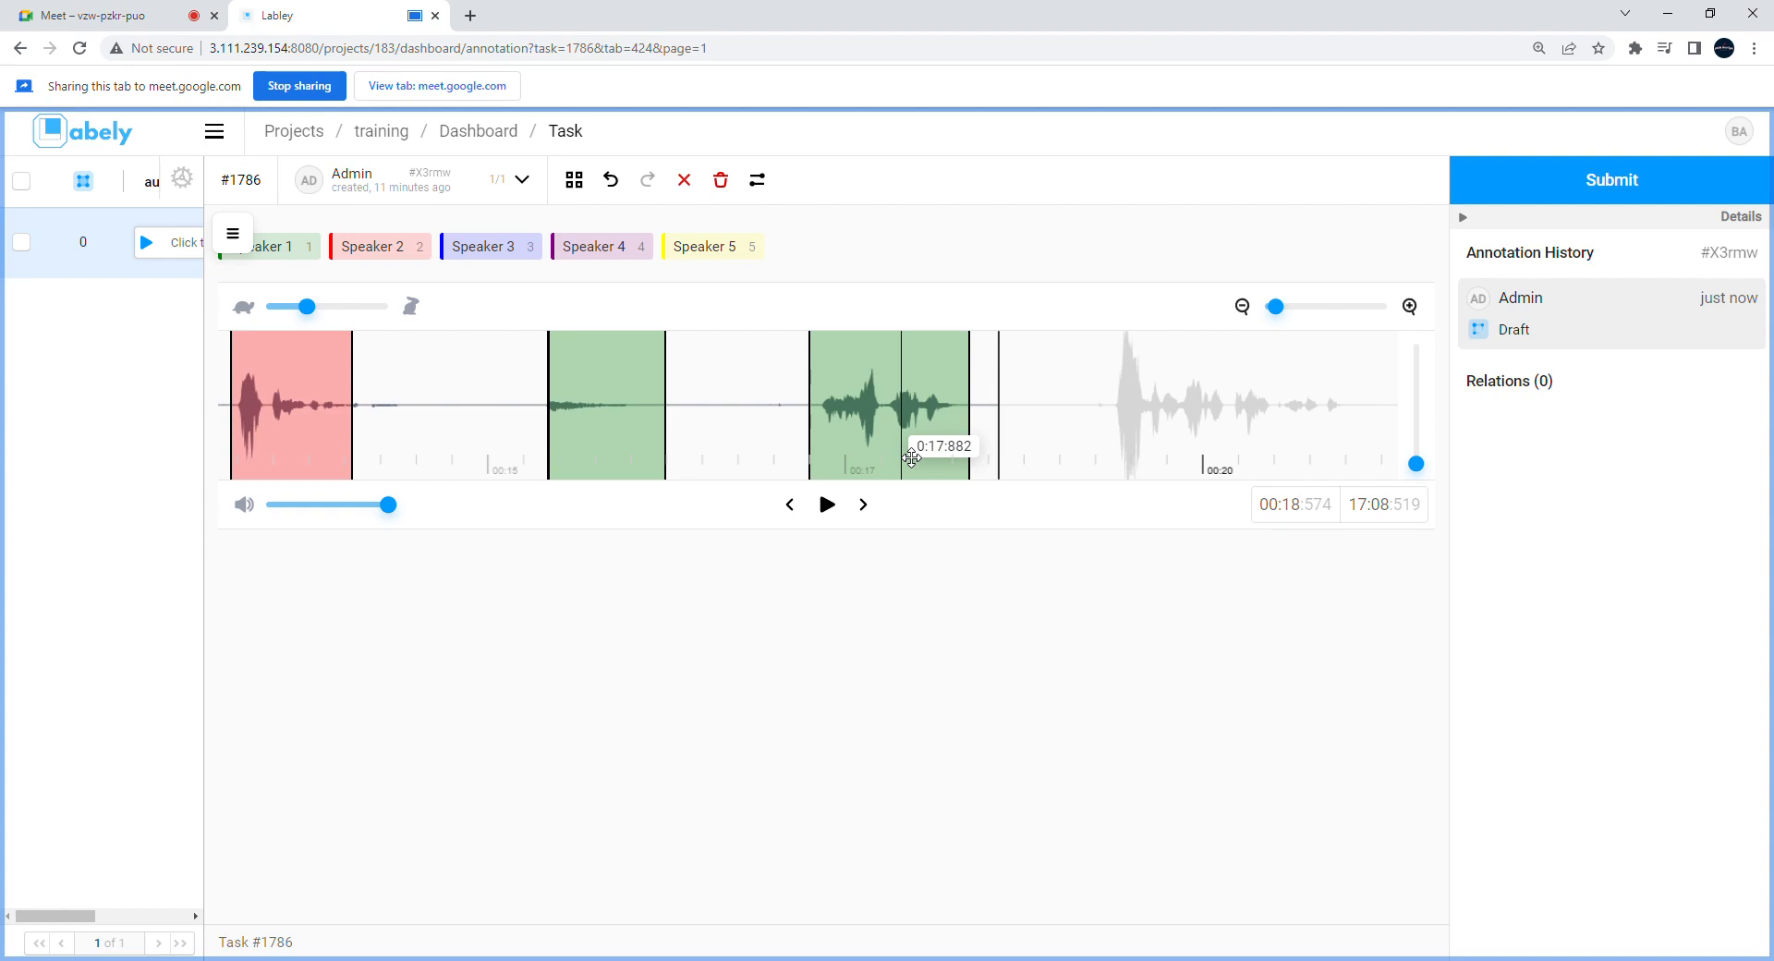
click(871, 374)
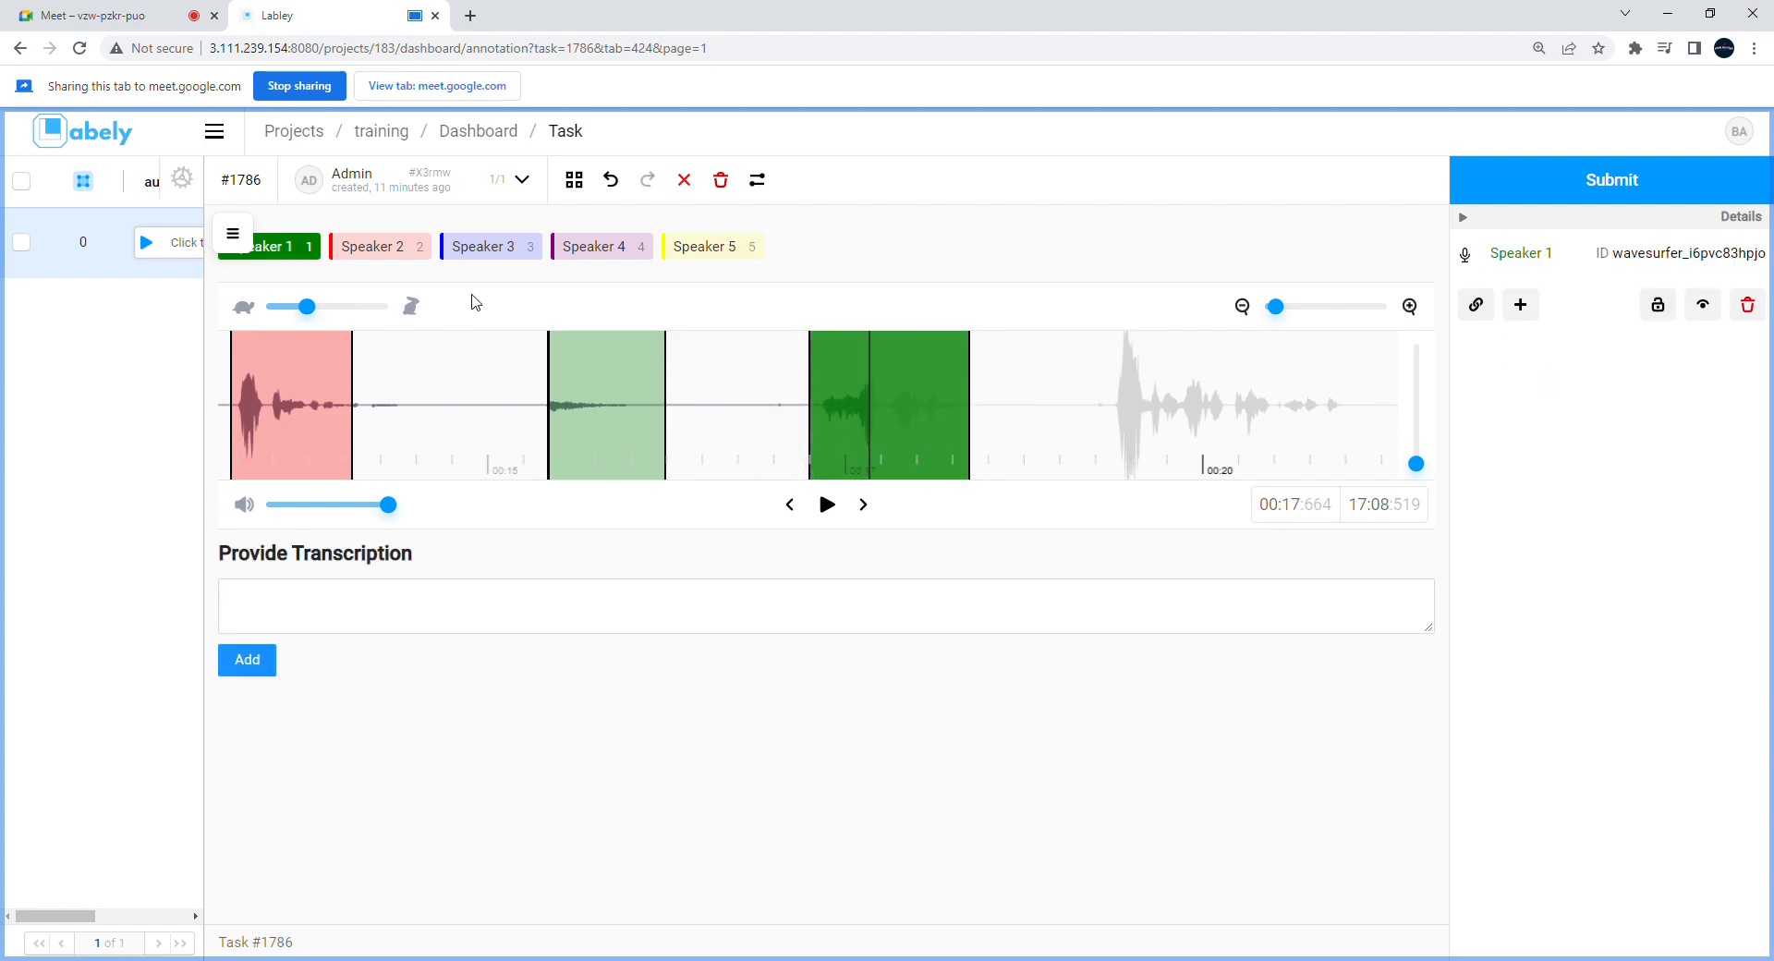
Step: Relabel the segment from about 17.2 to 18.4 seconds as Speaker 2 and reselect it
click(987, 441)
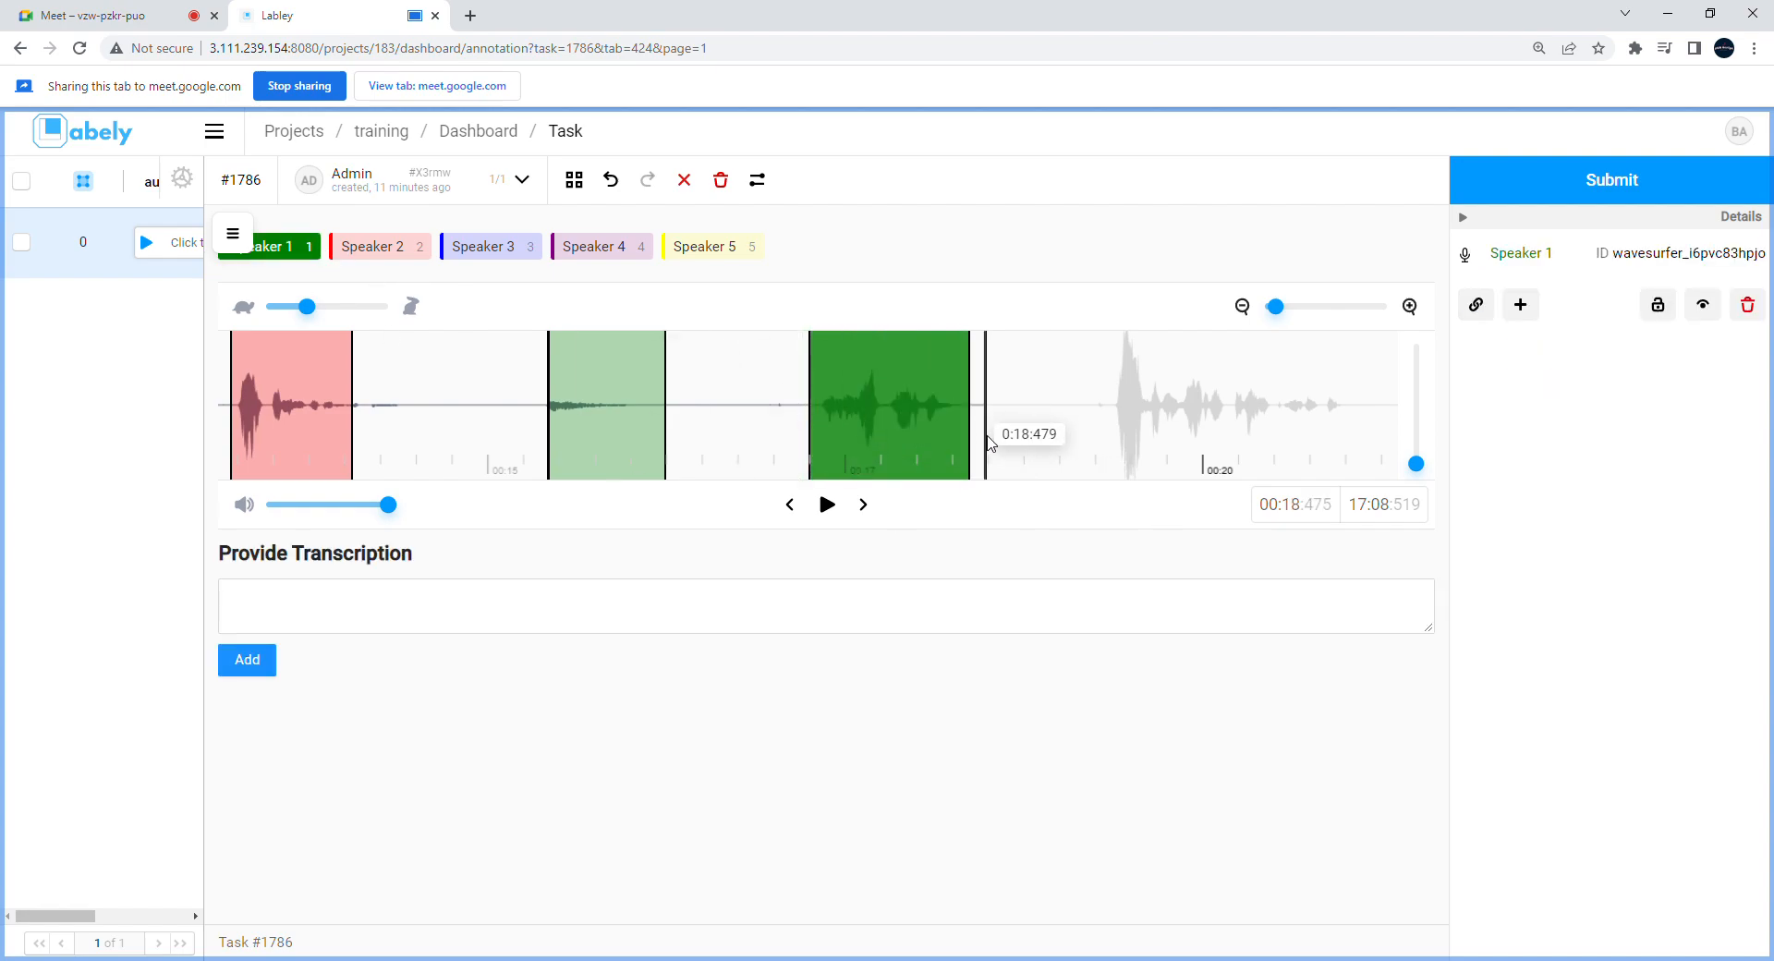
click(383, 252)
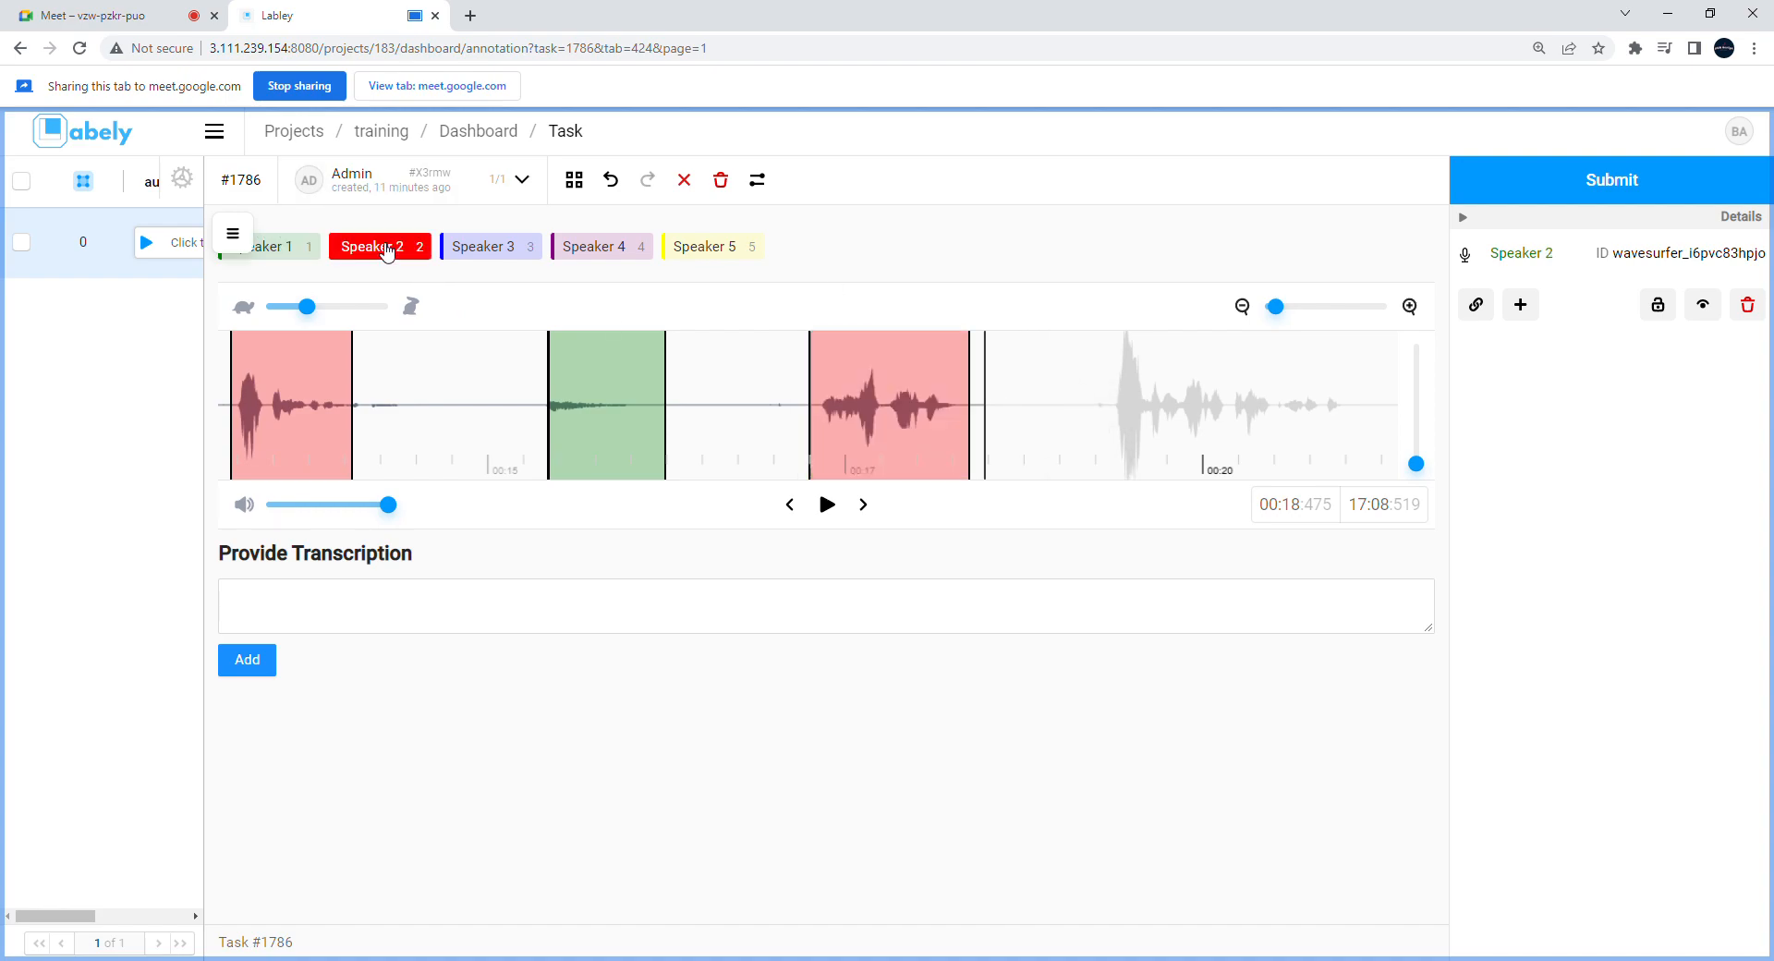
click(956, 435)
key(1)
click(964, 436)
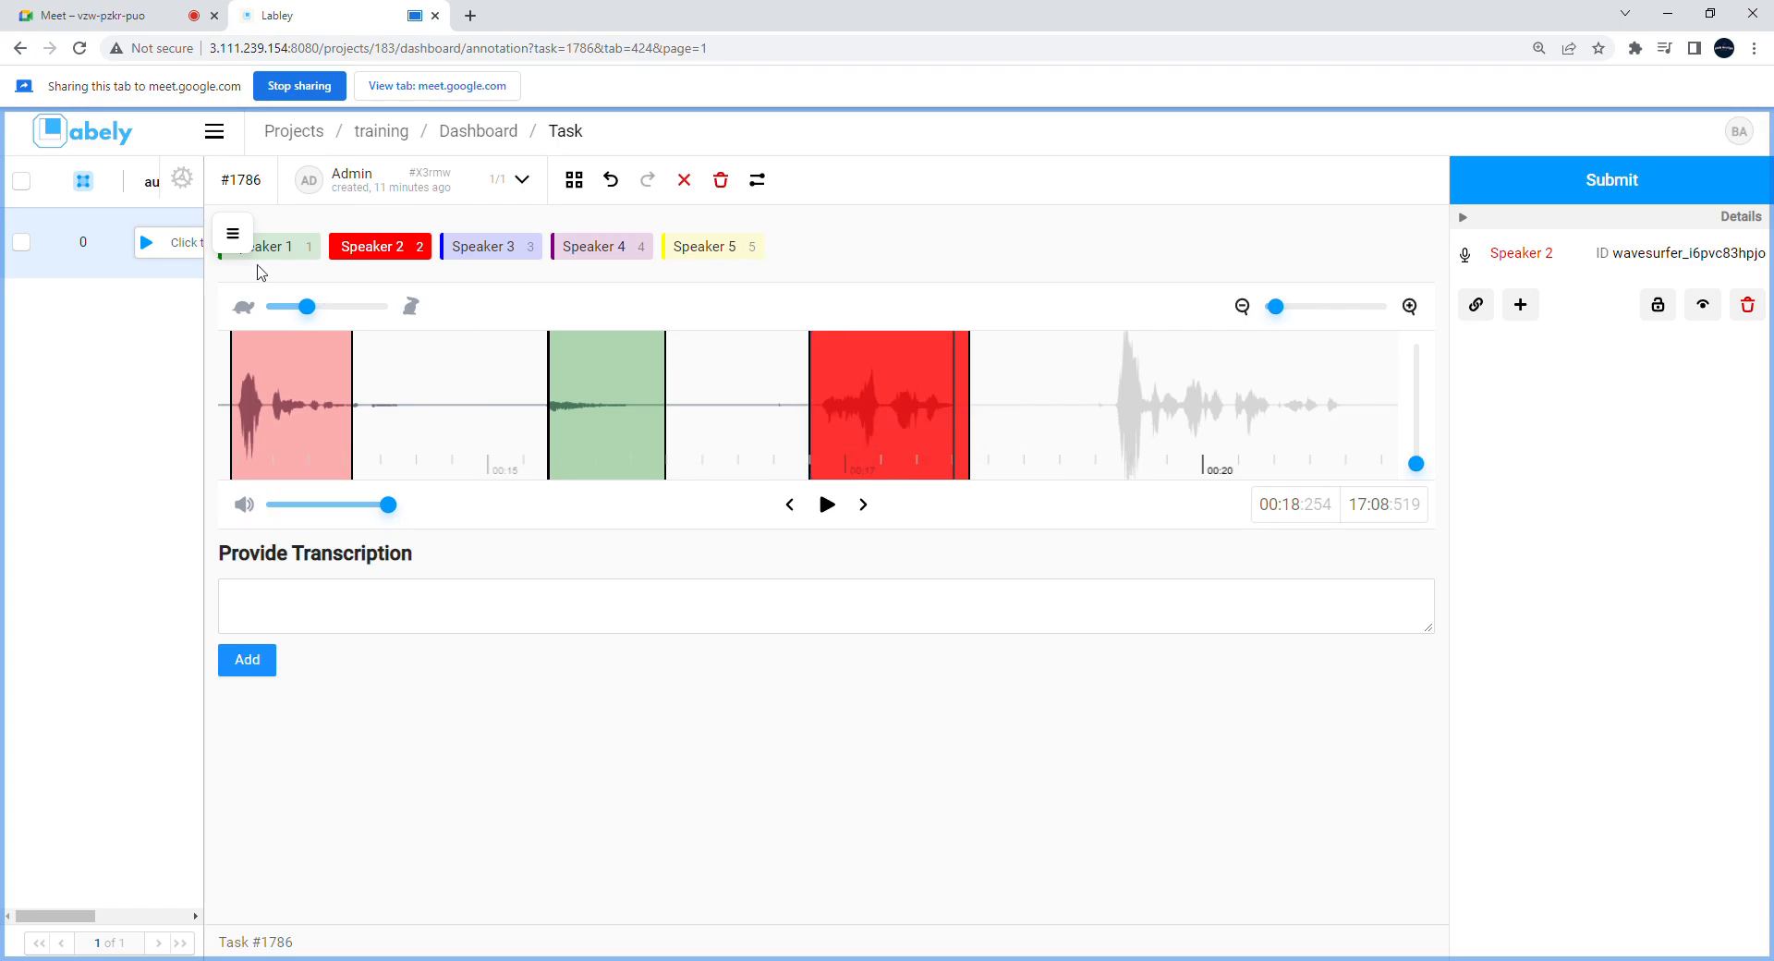
Step: Check the list of marked segments, relabel the 17.2 to 18.4 second segment as Speaker 1, and deselect it
click(233, 234)
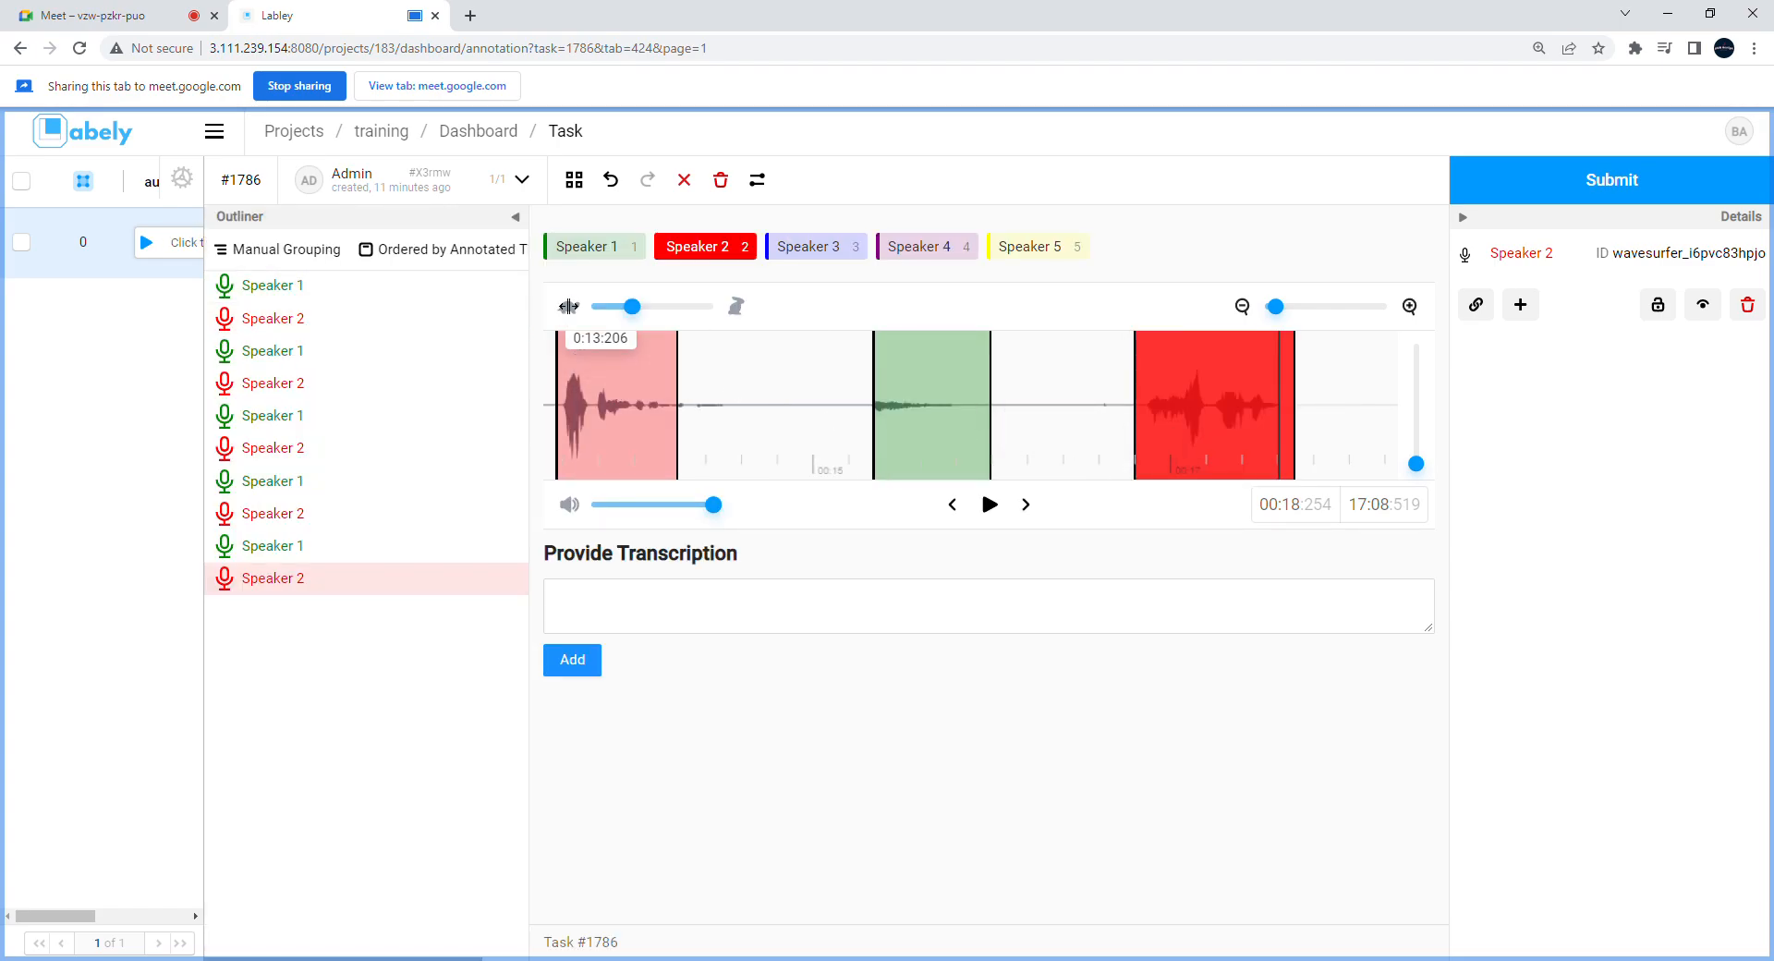
click(516, 223)
click(873, 398)
click(873, 398)
click(267, 250)
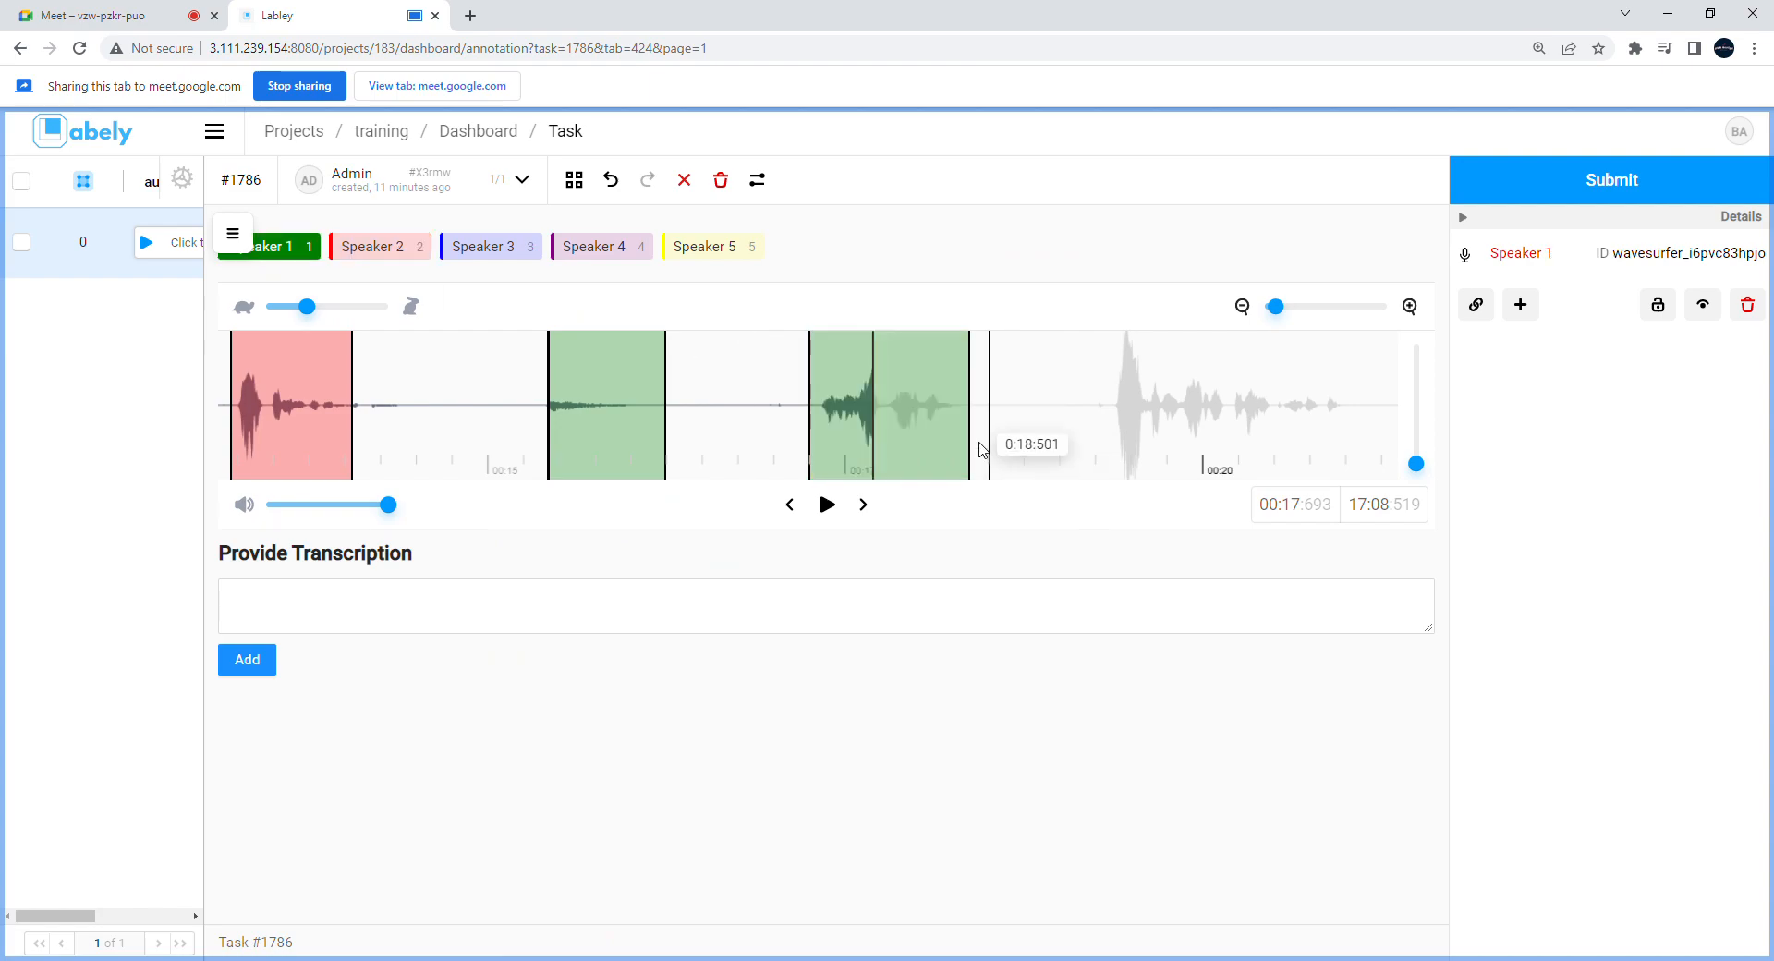
click(919, 444)
click(990, 444)
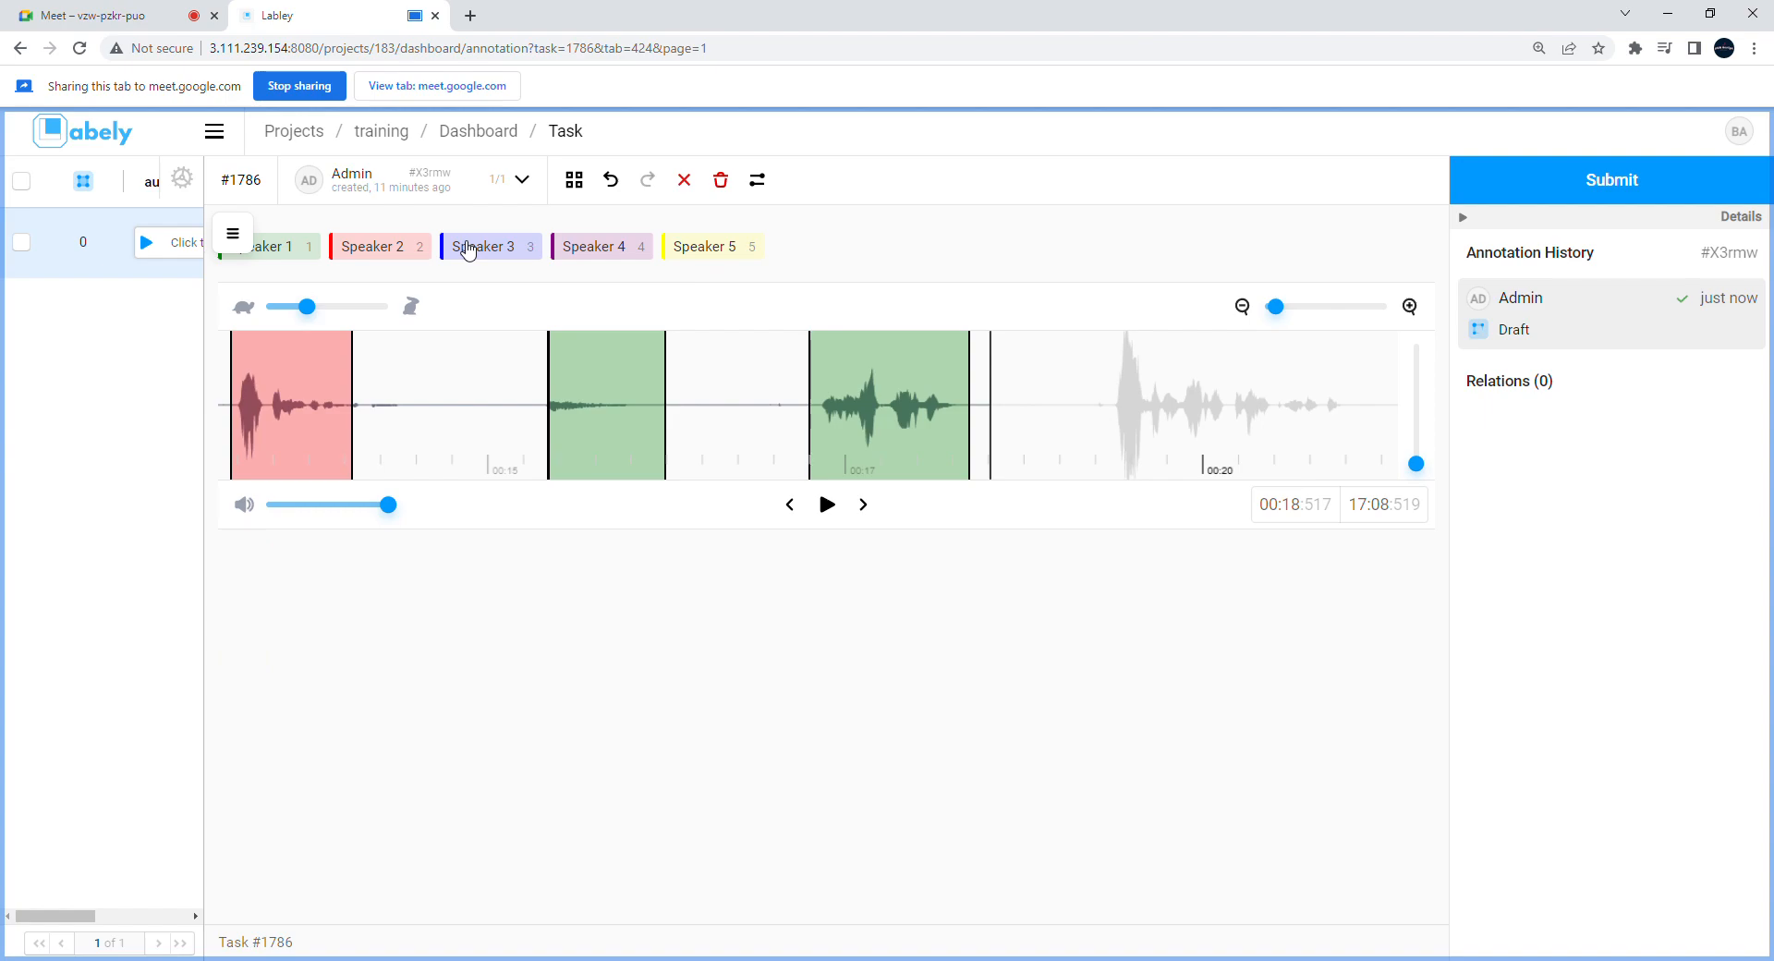
Step: Mark an overlapping Speaker 2 segment from about 17.75 to 18.15 seconds inside the last Speaker 1 segment and select it
click(401, 250)
drag(989, 447, 915, 490)
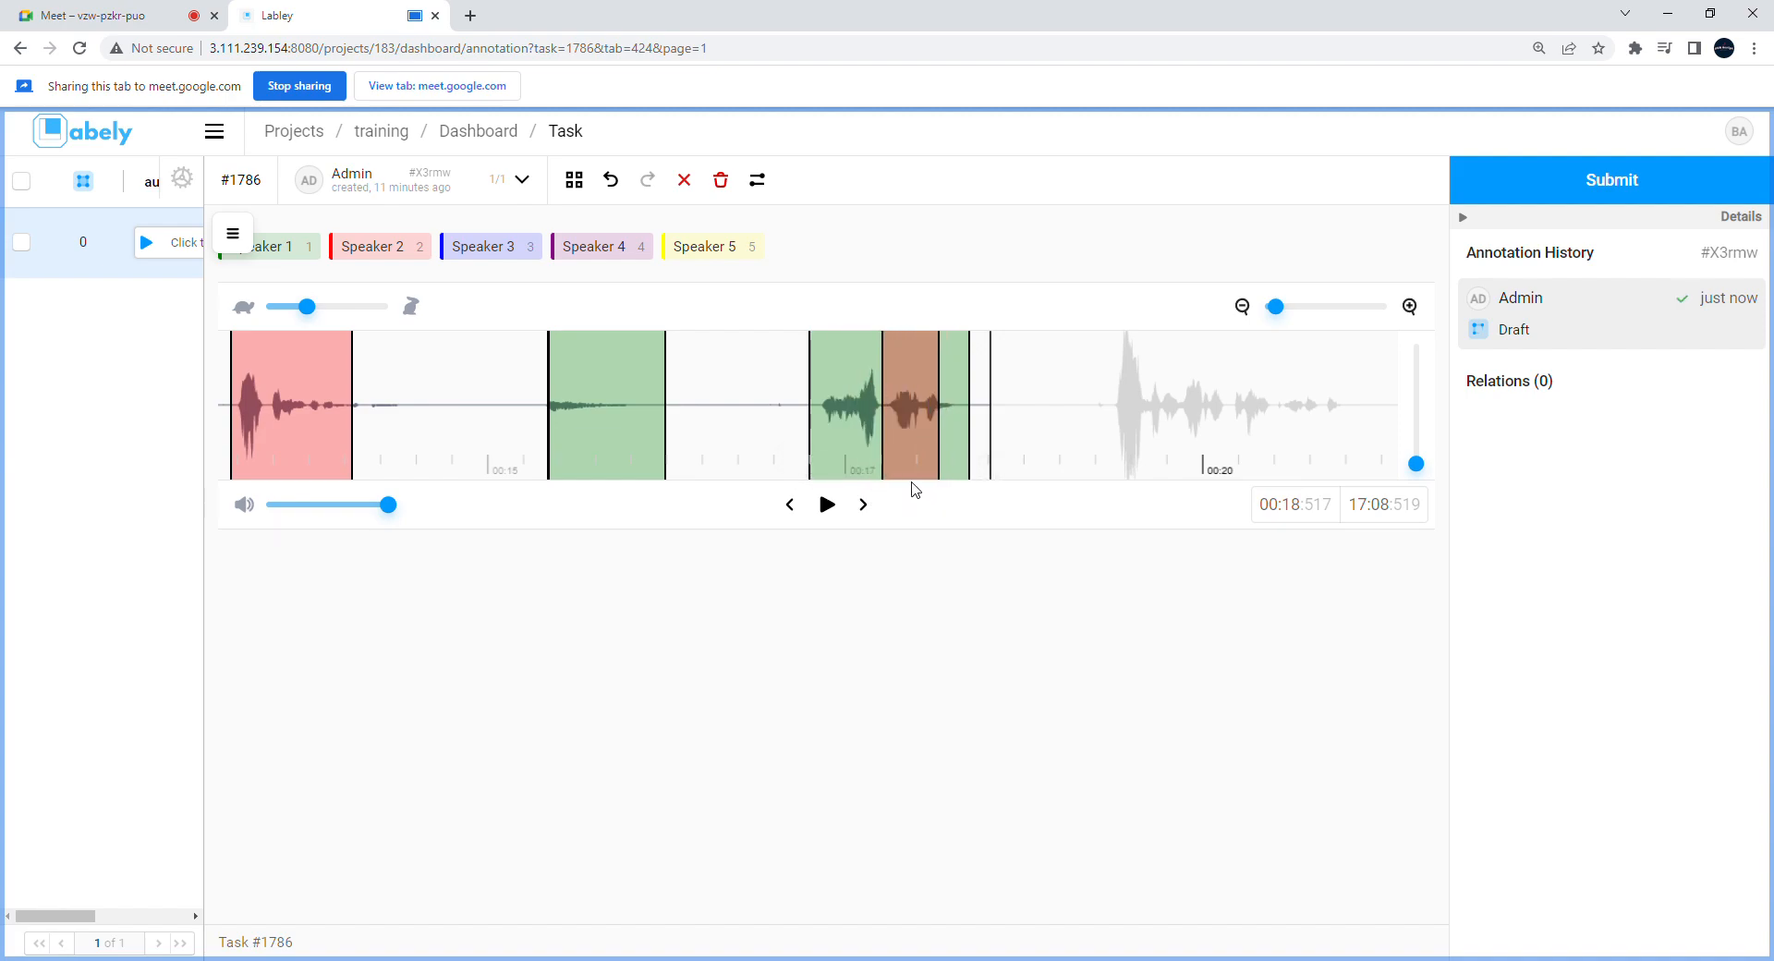
click(896, 410)
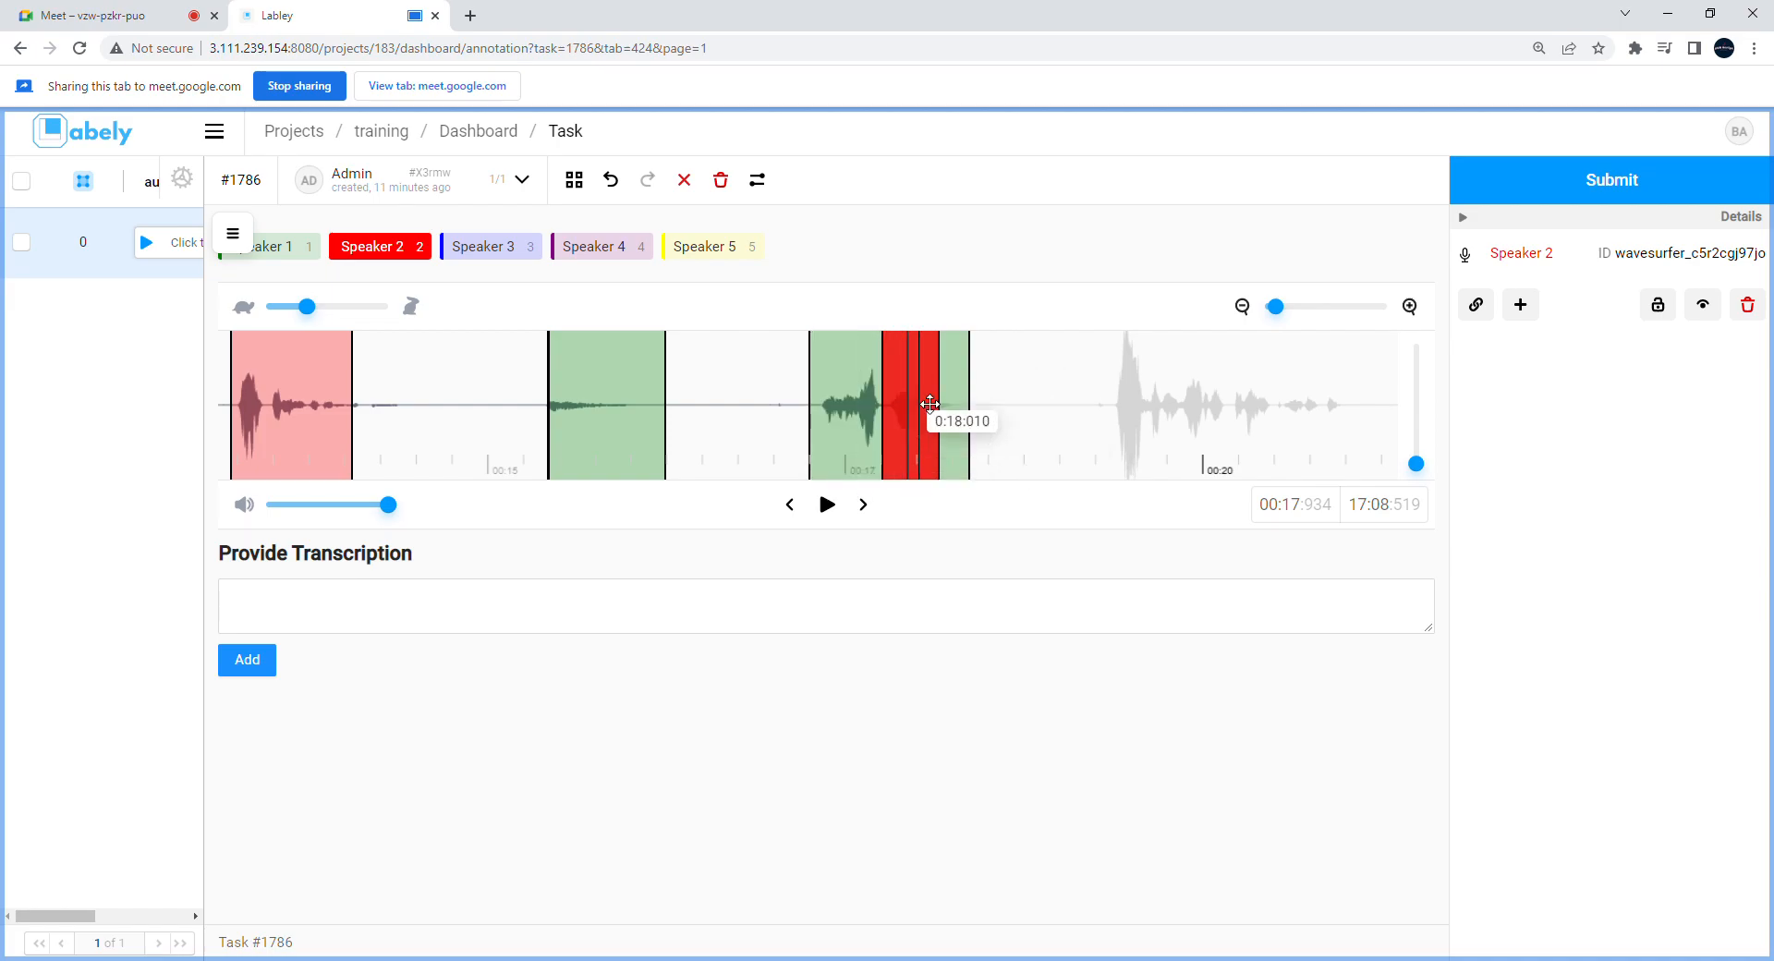
Step: Move the overlapping Speaker 2 segment slightly earlier, to about 17.7 to 18.1 seconds
click(943, 449)
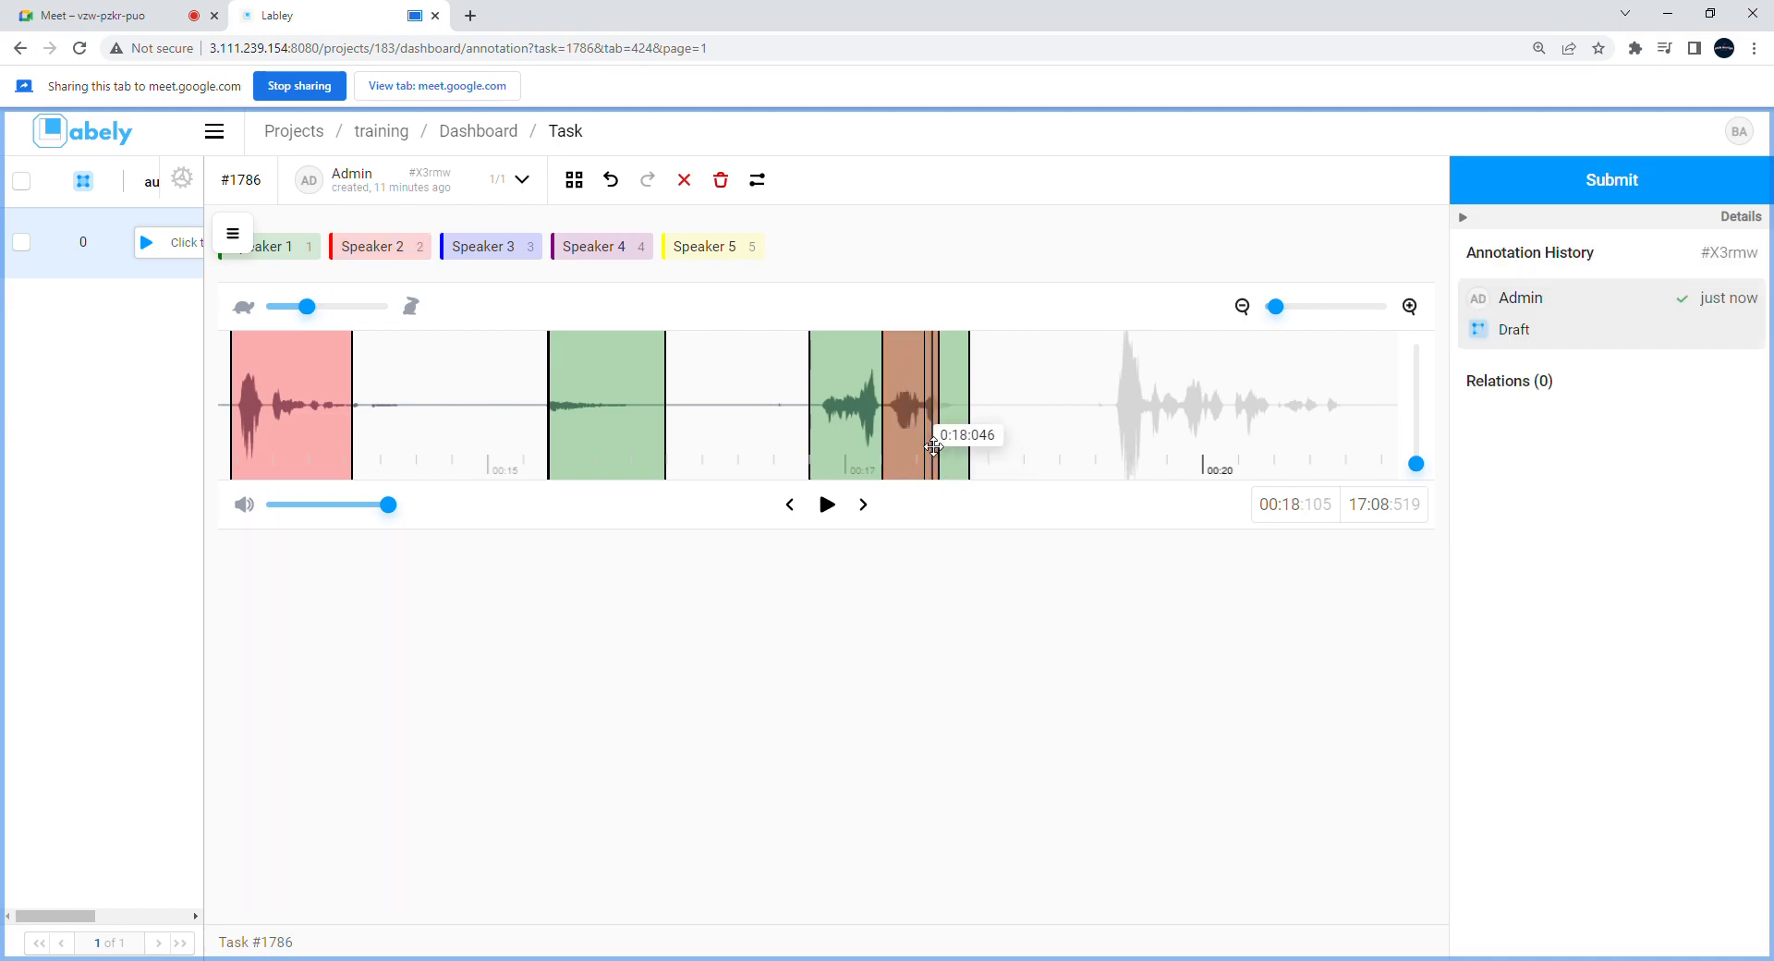
mouse_move(932, 449)
mouse_down()
mouse_move(1036, 447)
mouse_move(1002, 423)
mouse_move(1027, 436)
mouse_move(889, 449)
mouse_move(1058, 450)
mouse_move(905, 467)
mouse_move(904, 500)
mouse_move(934, 445)
mouse_move(1022, 573)
mouse_up()
drag(1069, 450, 924, 461)
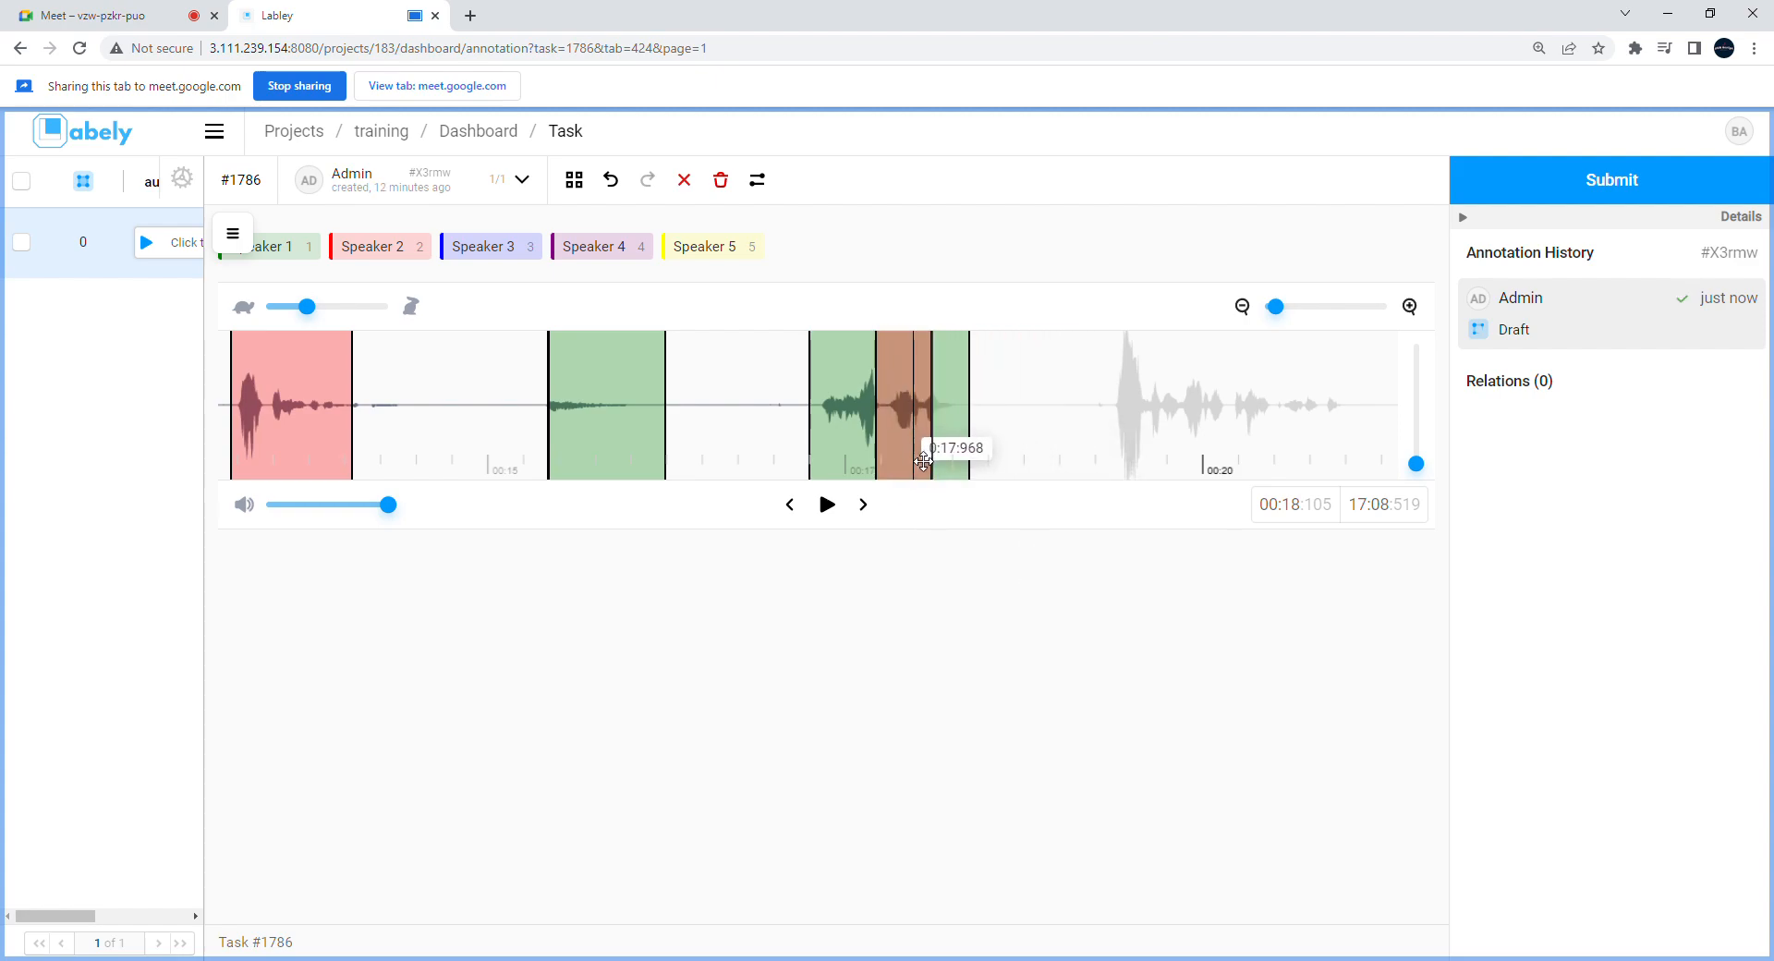
Step: Add the transcription "hi" to the overlapping Speaker 2 segment
click(845, 448)
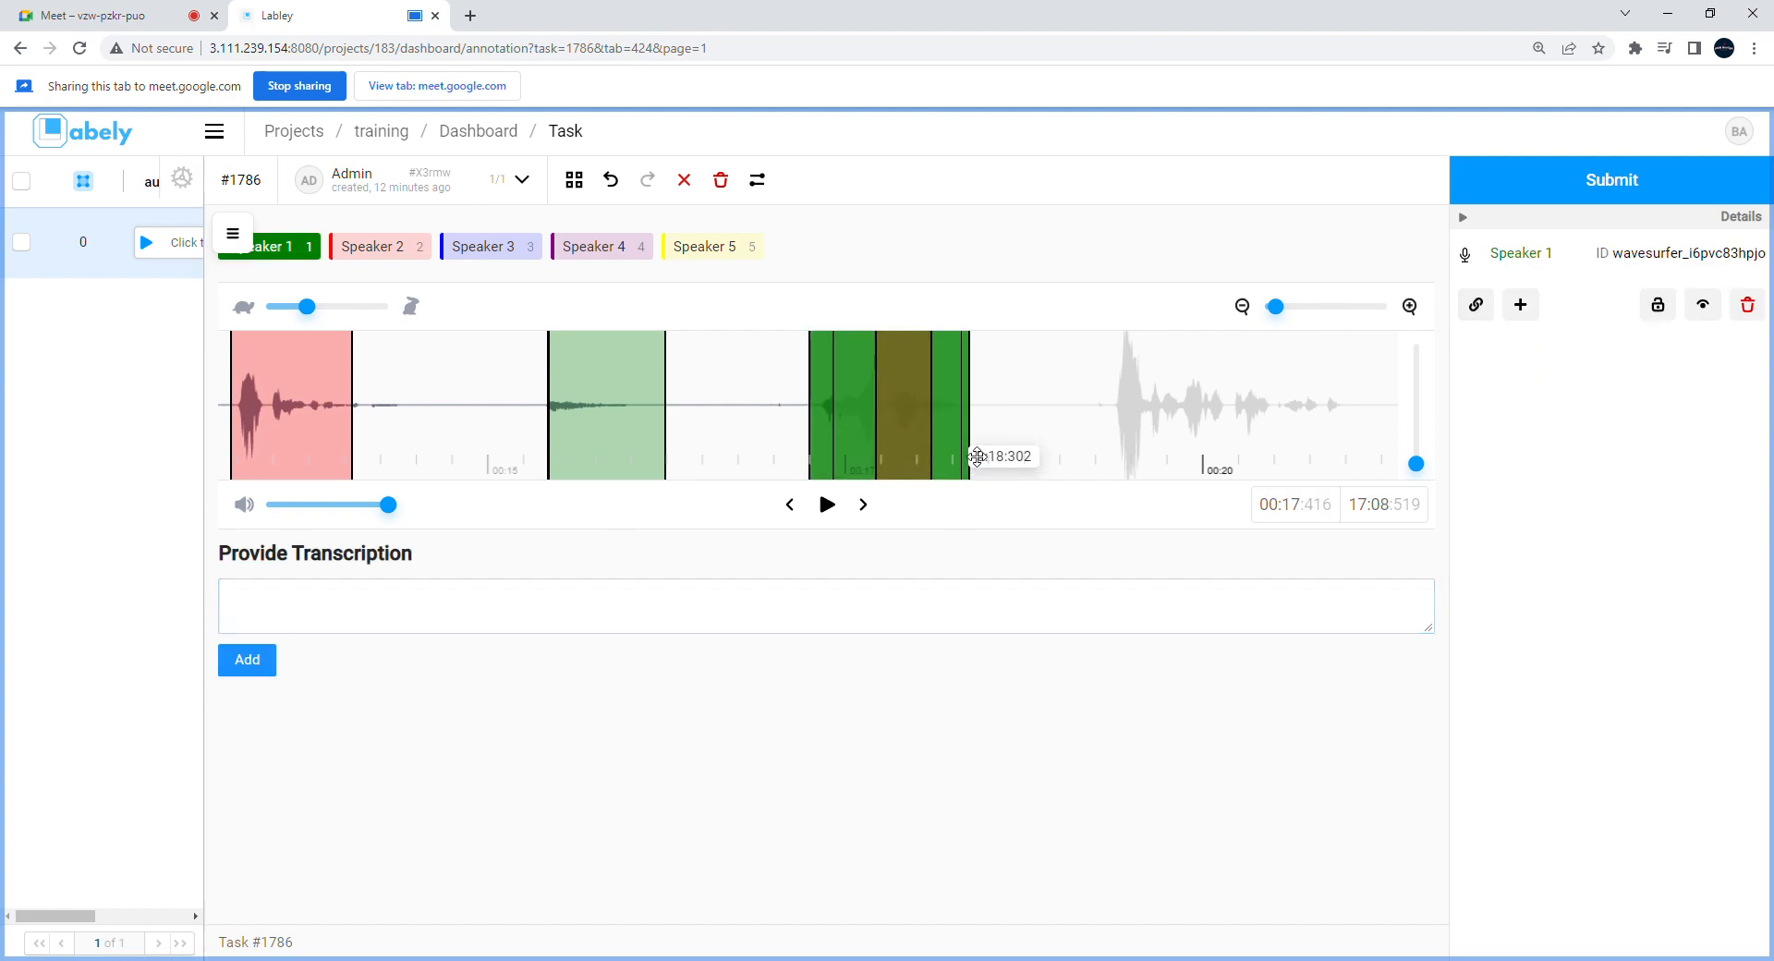
click(913, 416)
click(374, 620)
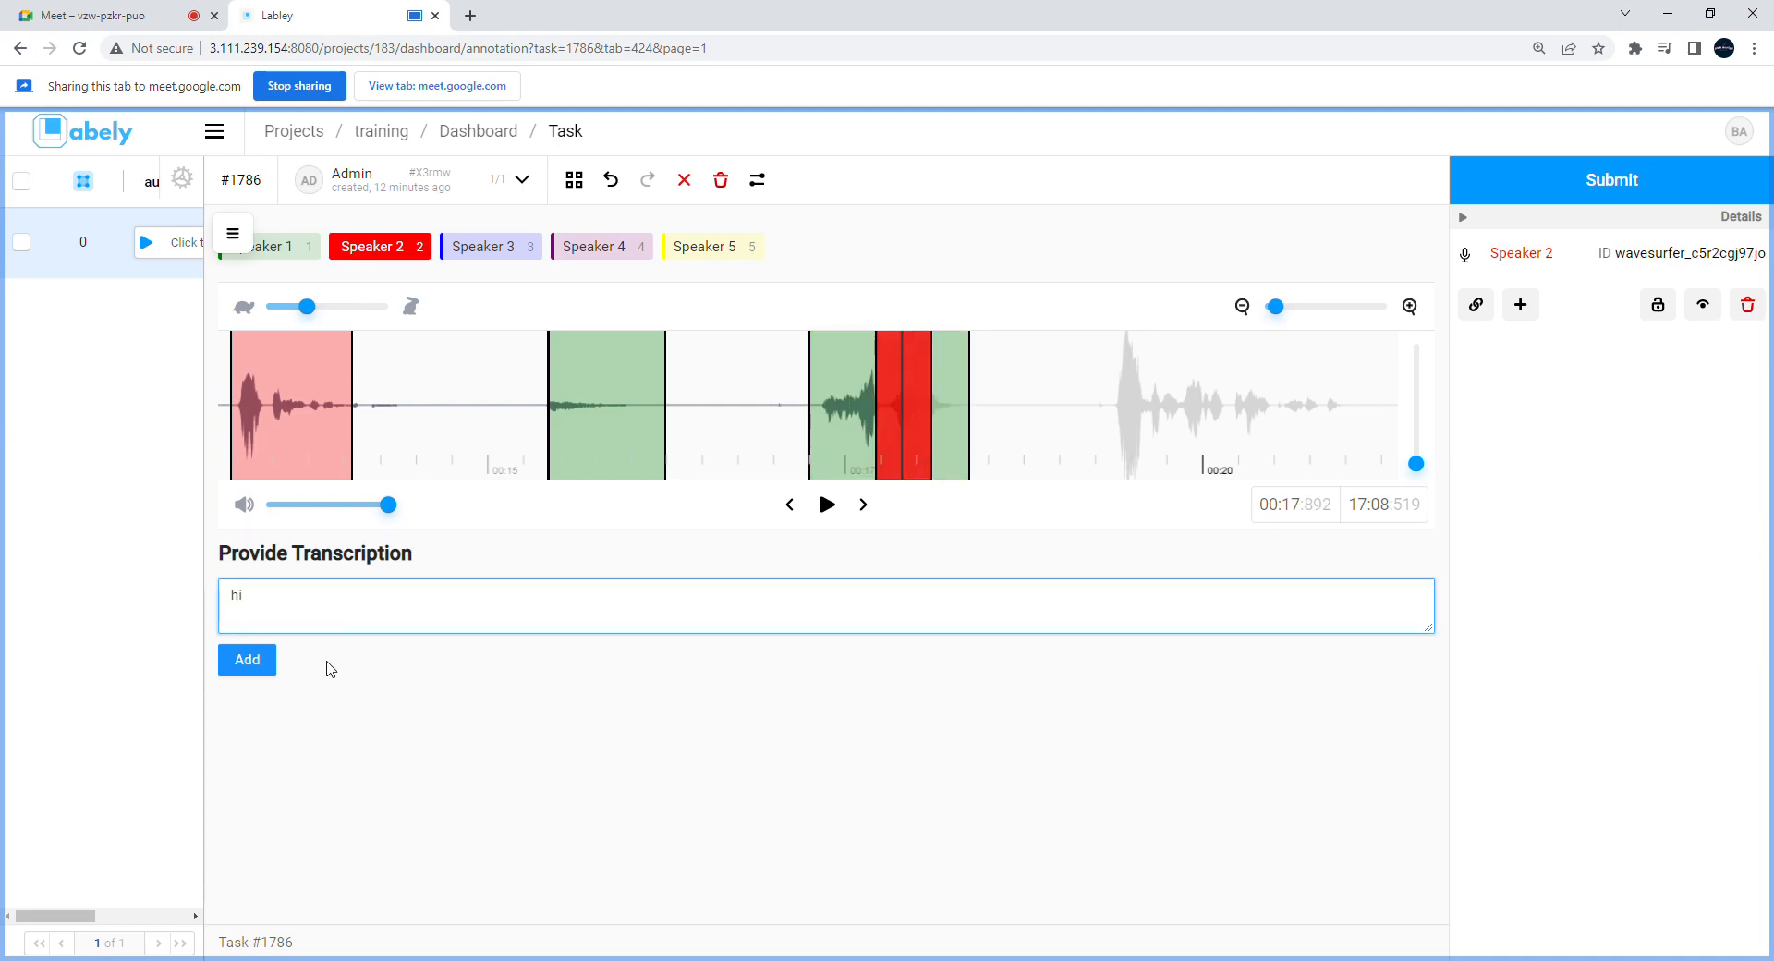
click(268, 660)
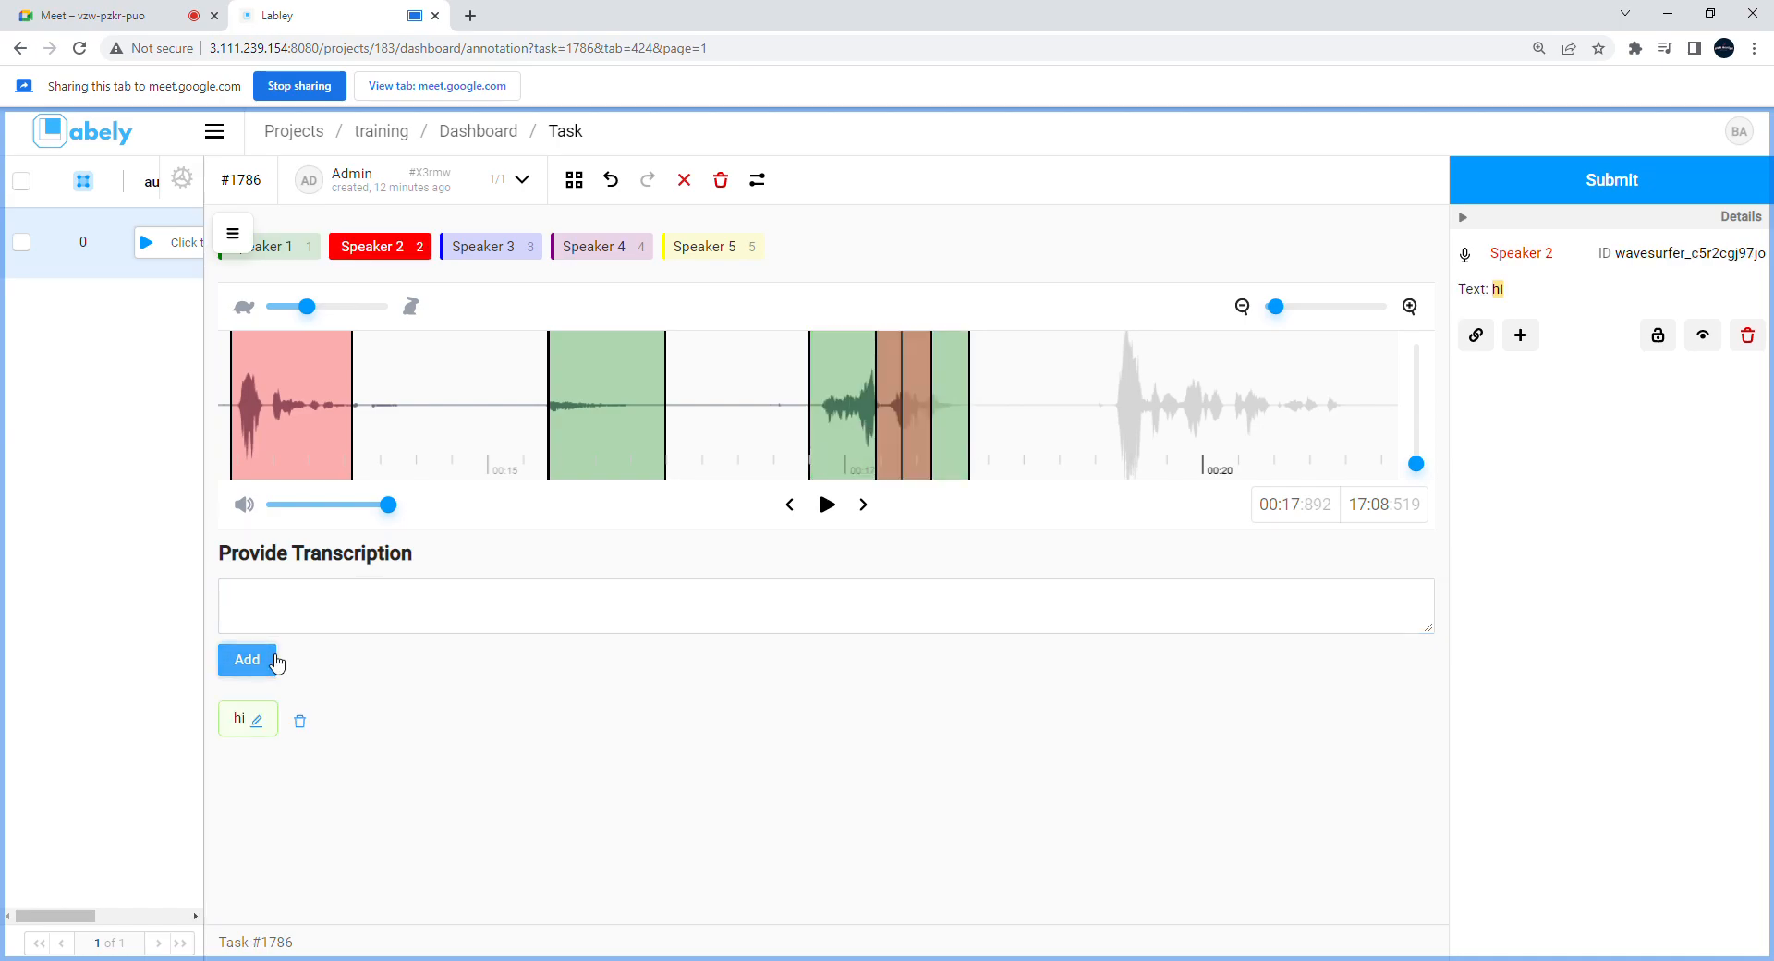
Step: Compare the transcriptions of the Speaker 1 segment and its overlapping Speaker 2 segment by selecting each in turn
click(858, 452)
click(331, 610)
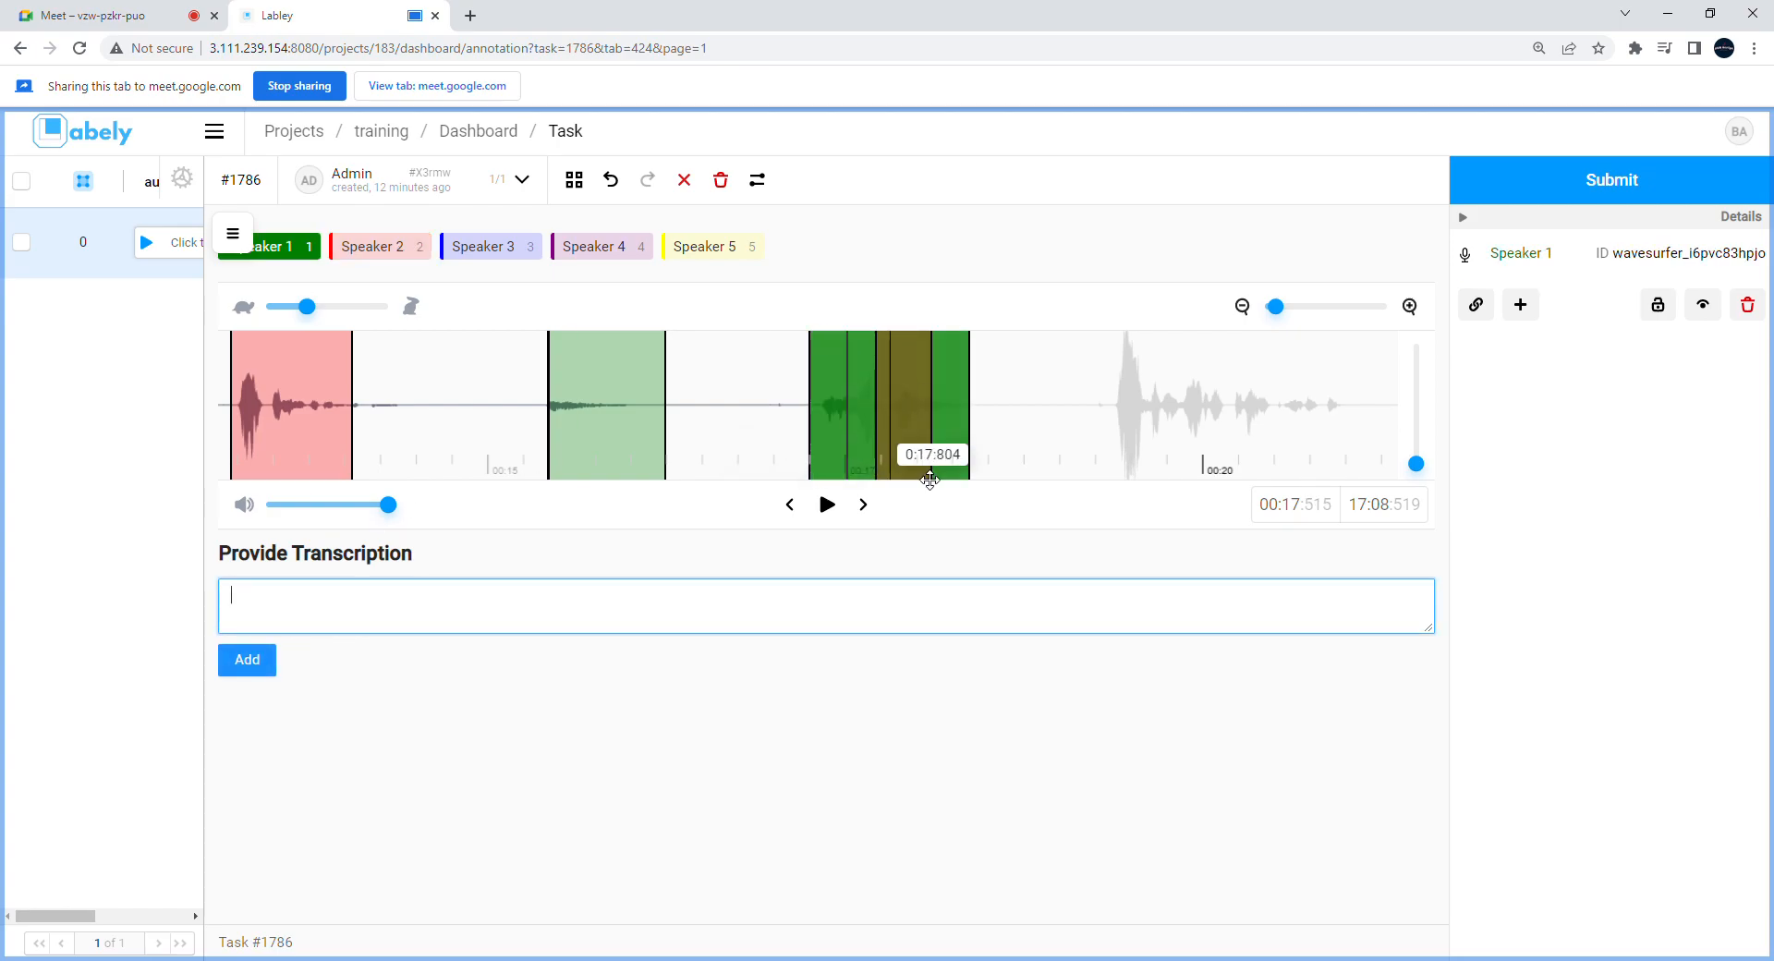
click(908, 434)
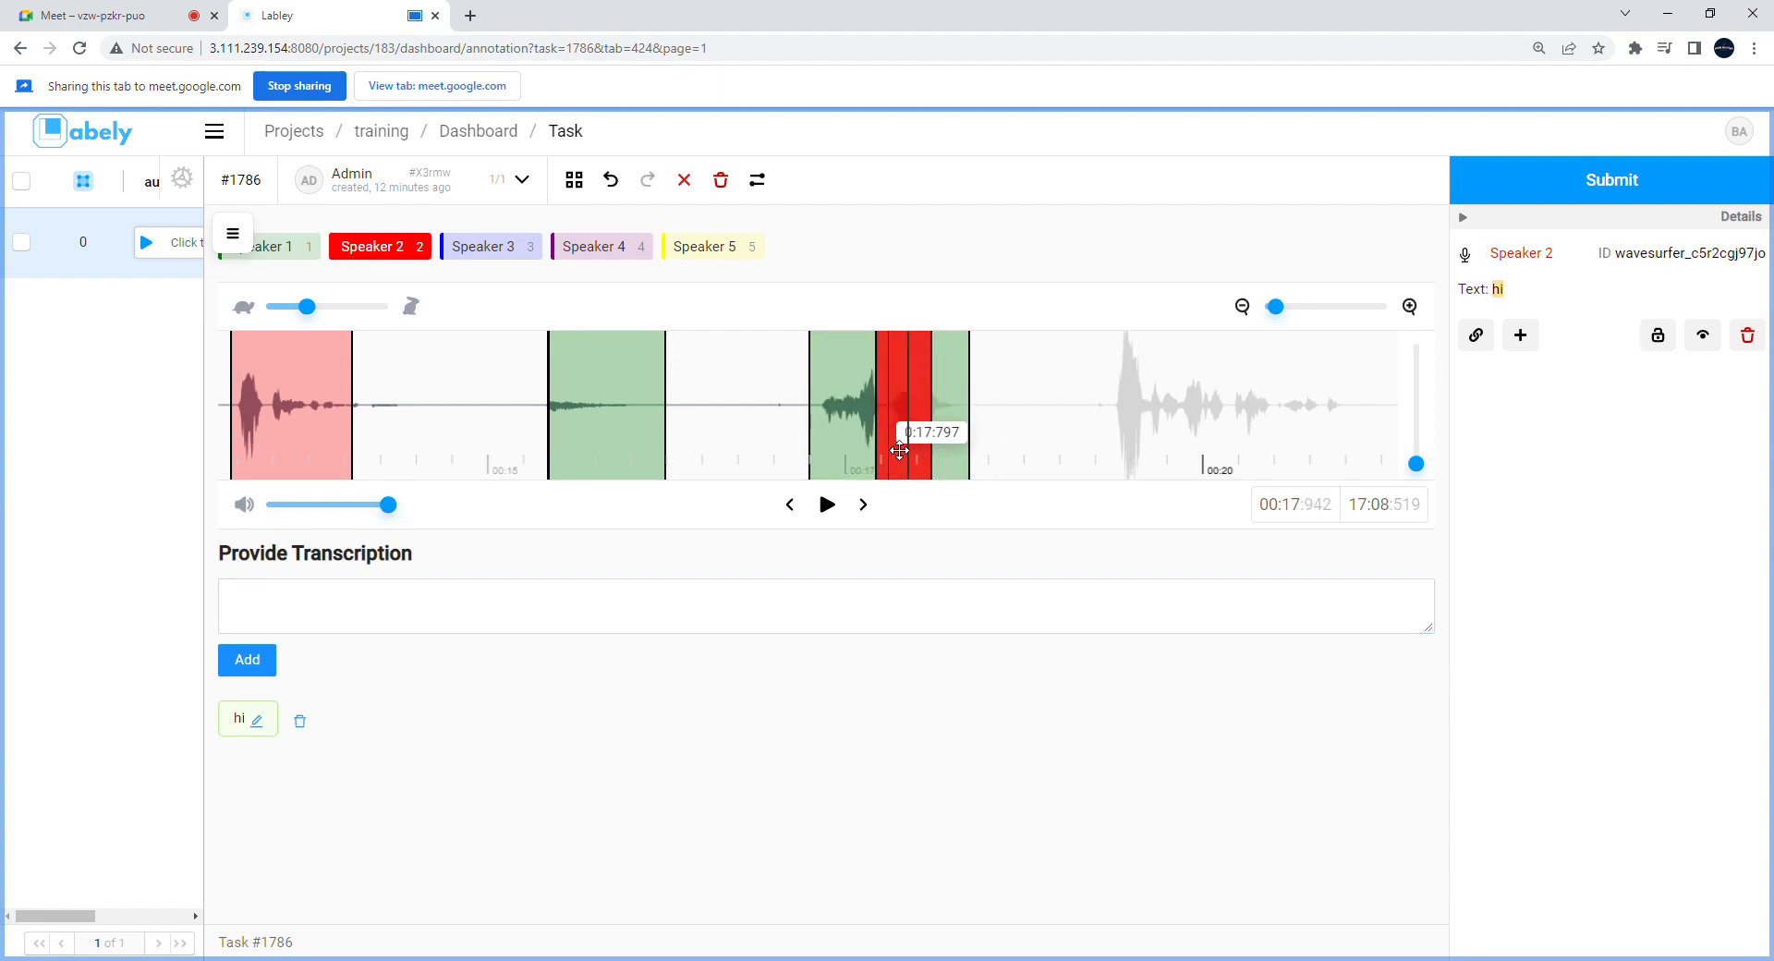
click(873, 443)
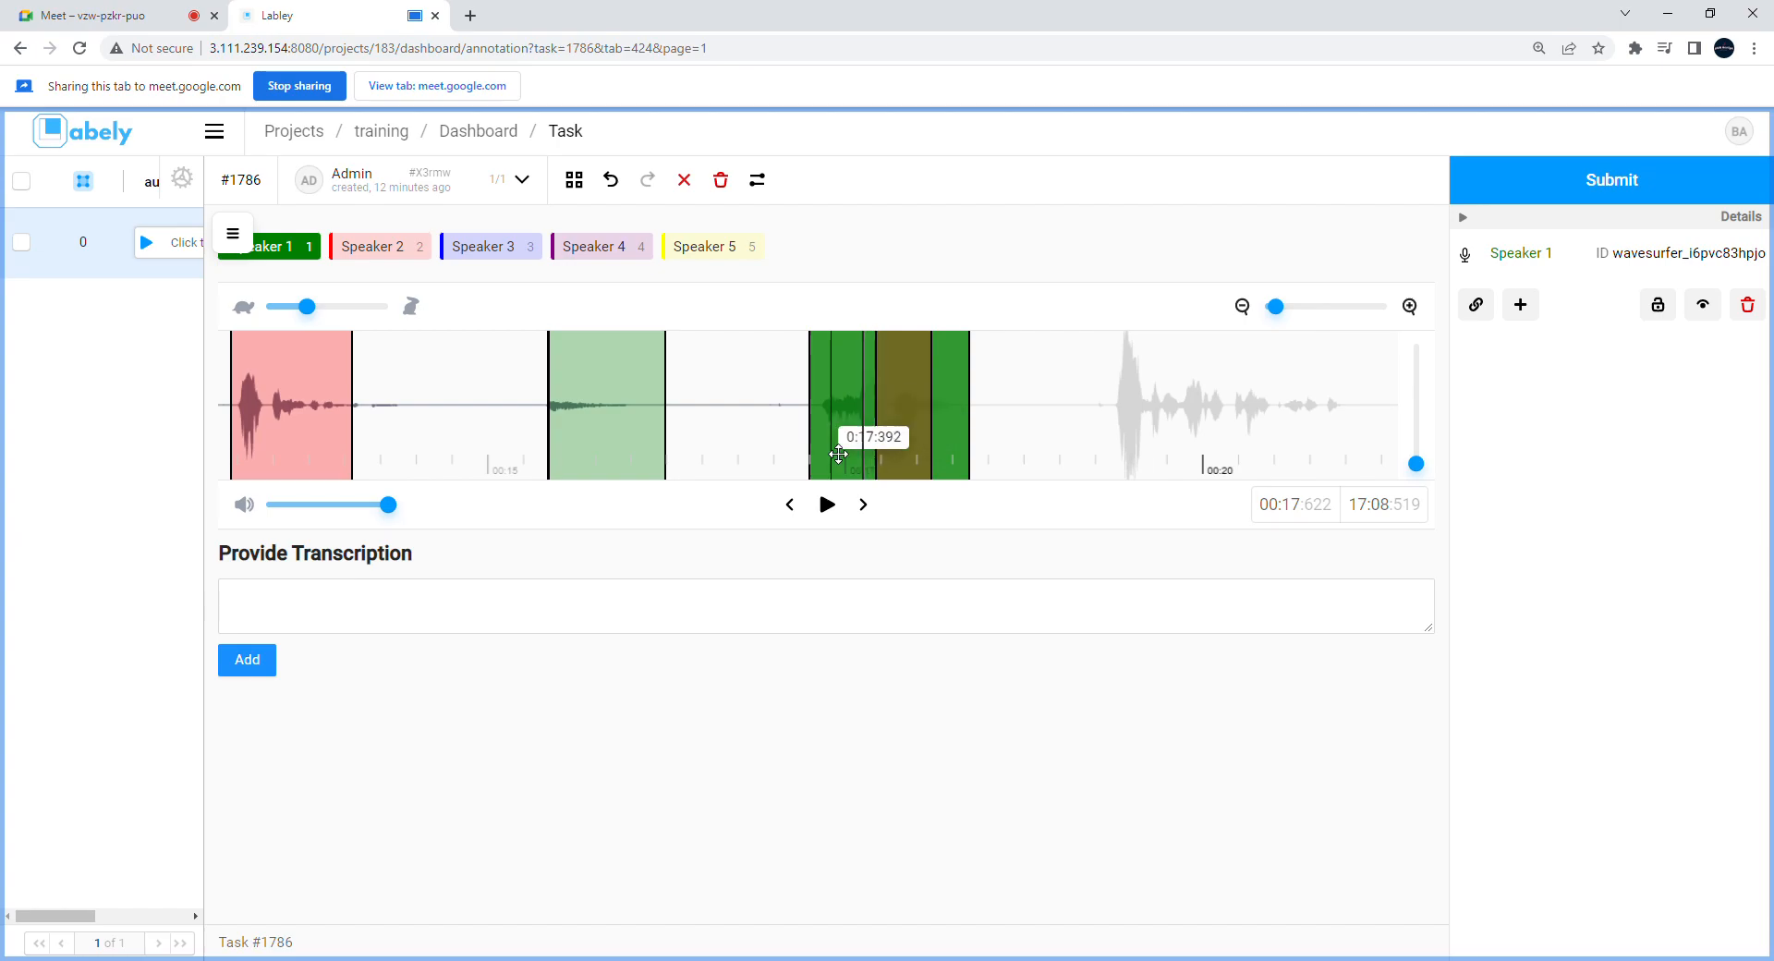
click(917, 451)
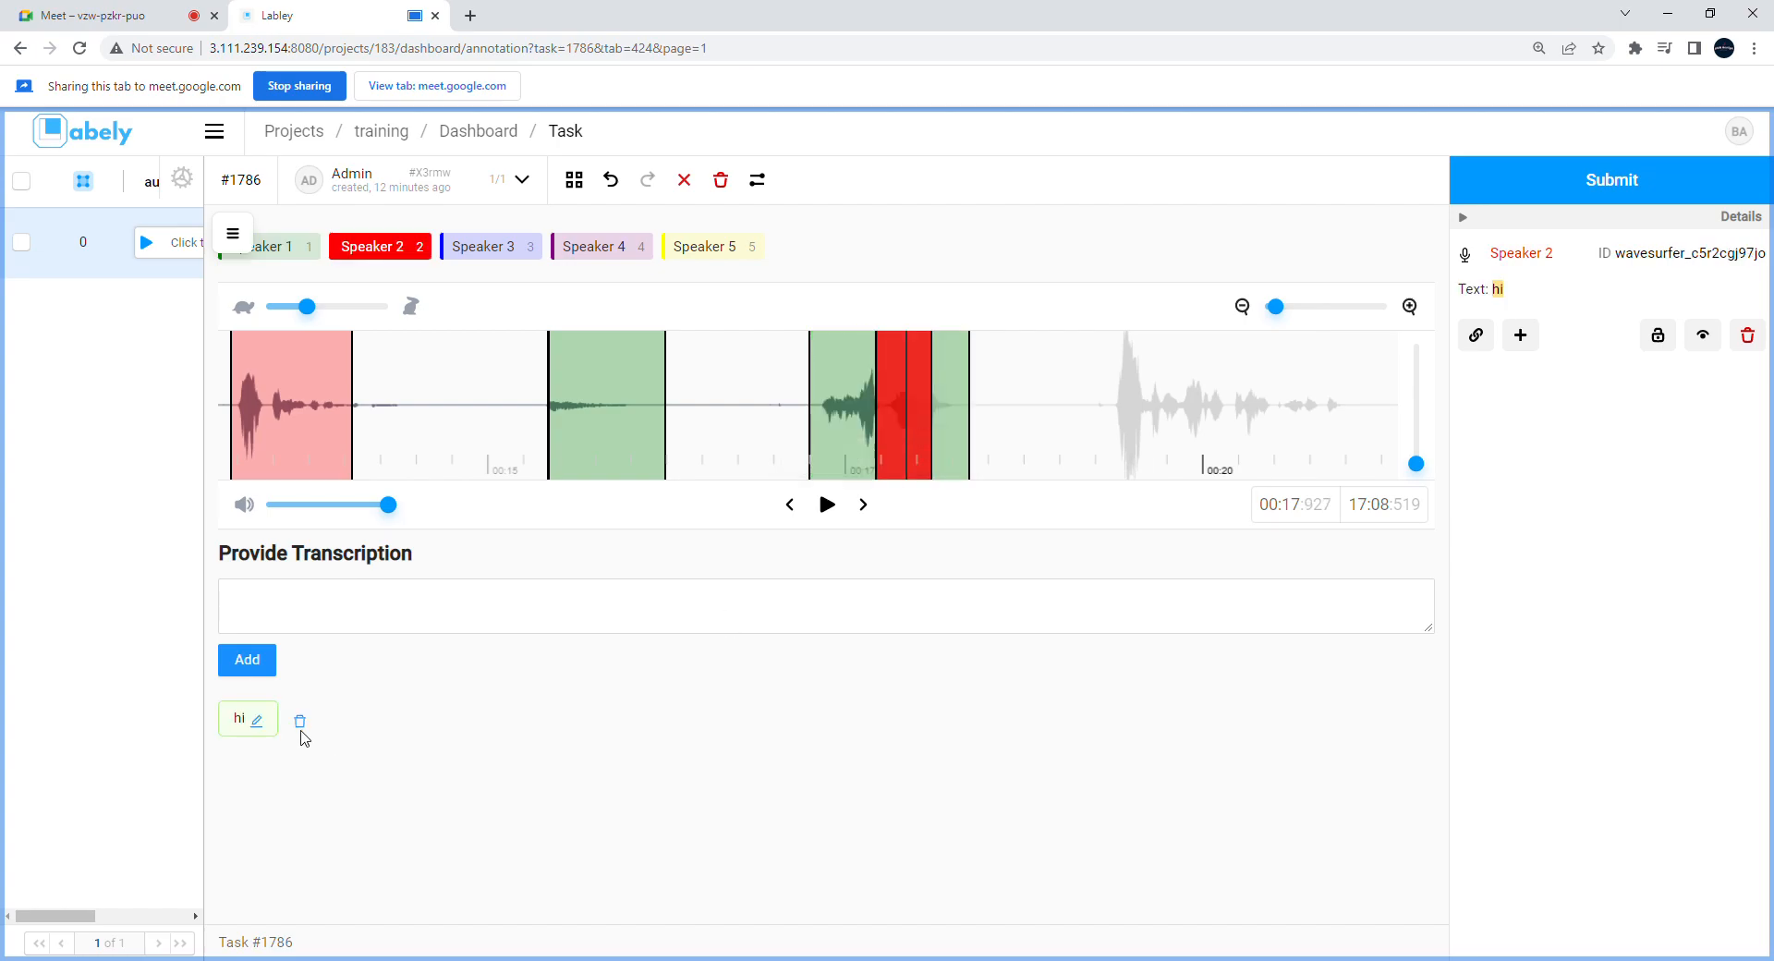
click(904, 436)
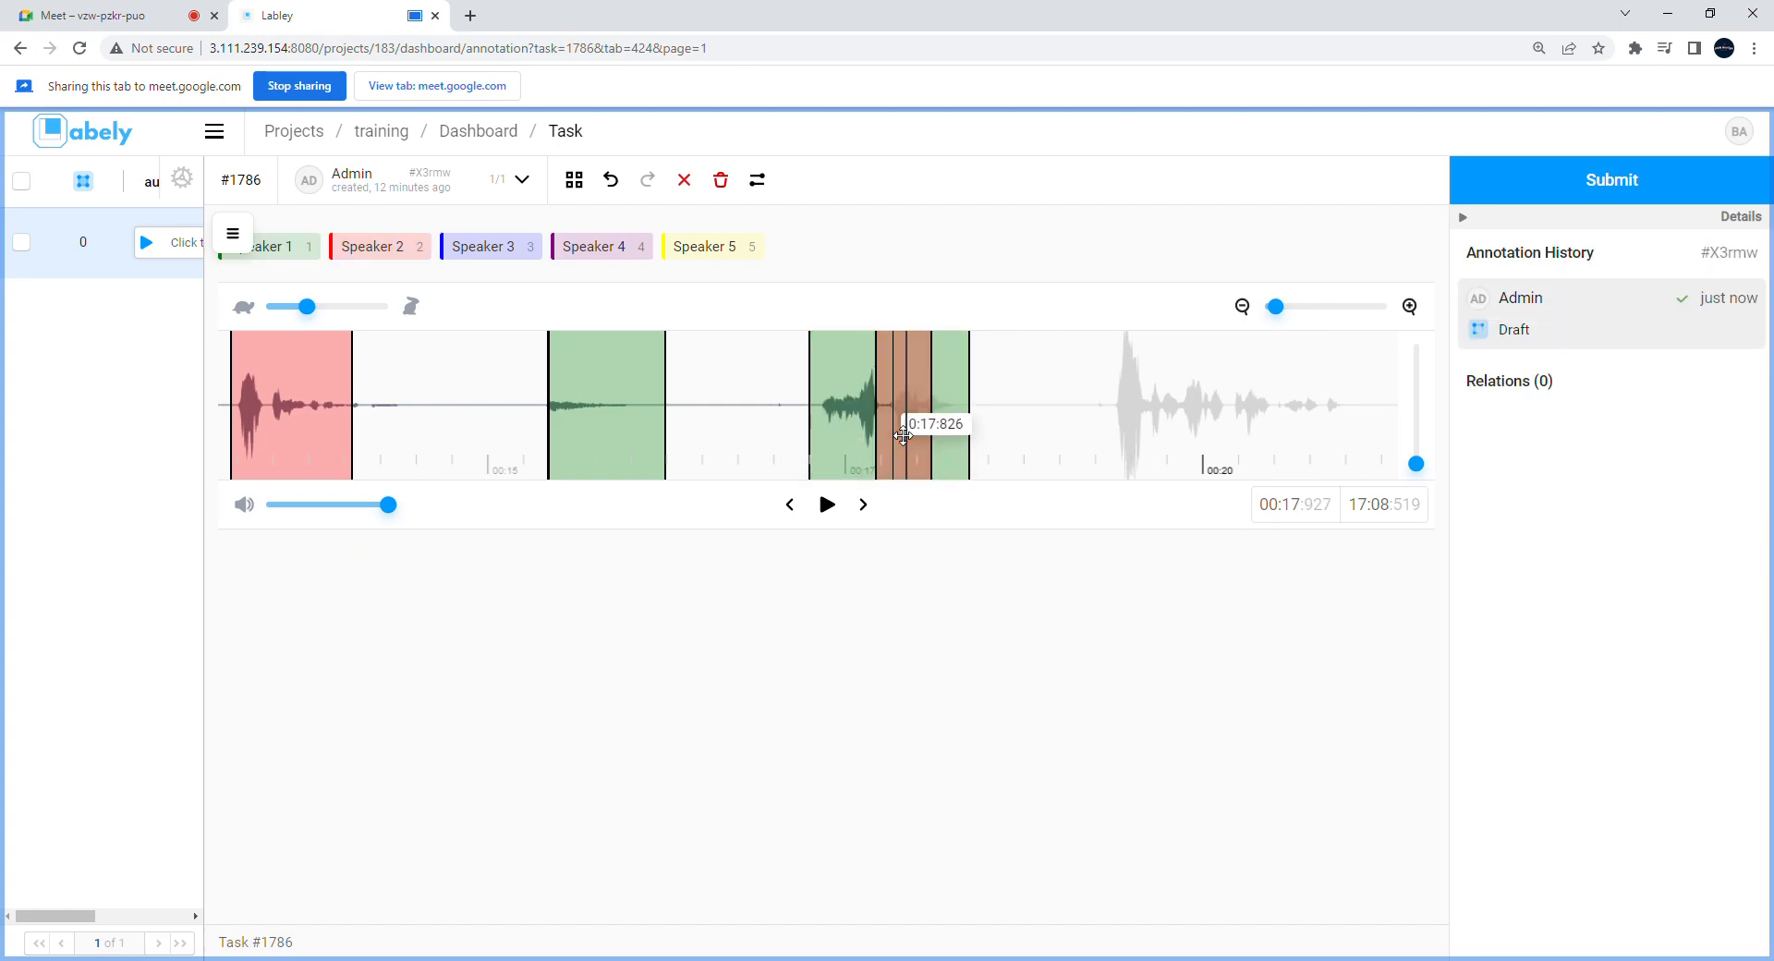
Step: Delete the overlapping Speaker 2 segment inside the 17.2 to 18.4 second Speaker 1 segment
click(904, 436)
click(871, 465)
click(928, 461)
click(1747, 335)
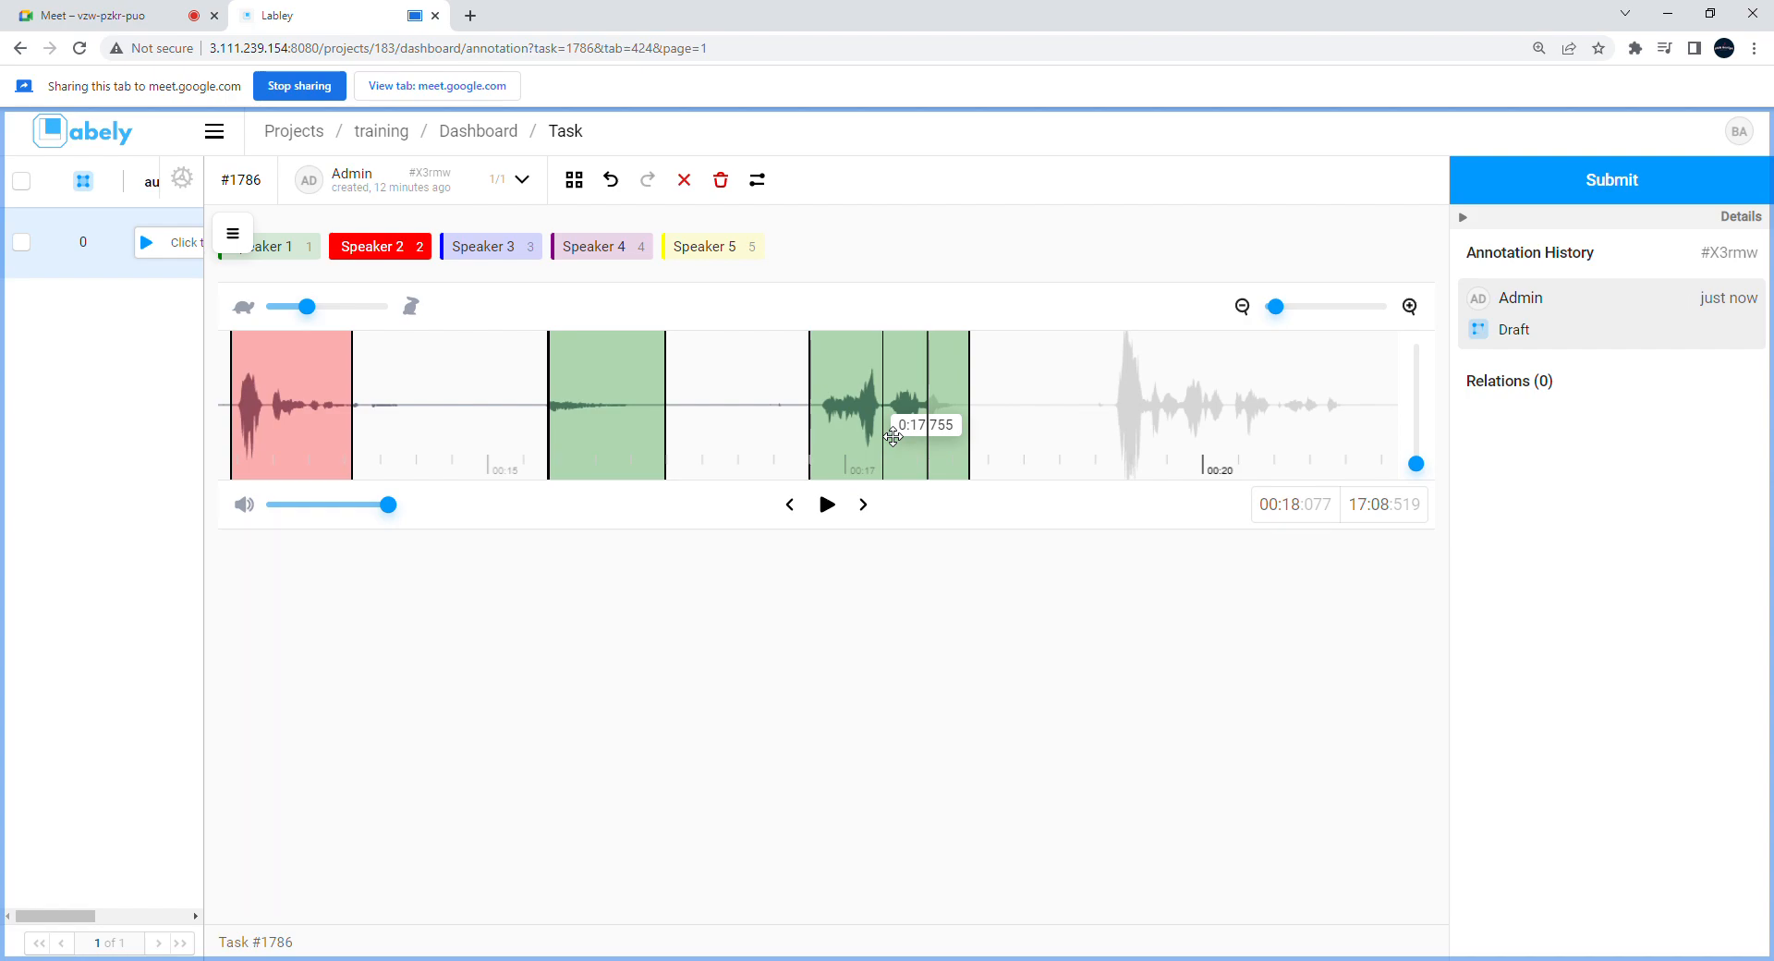
Step: Mark the following utterance from about 19.3 to 21.4 seconds as a Speaker 2 segment
scroll(1025, 445, right, 1)
scroll(757, 455, left, 3)
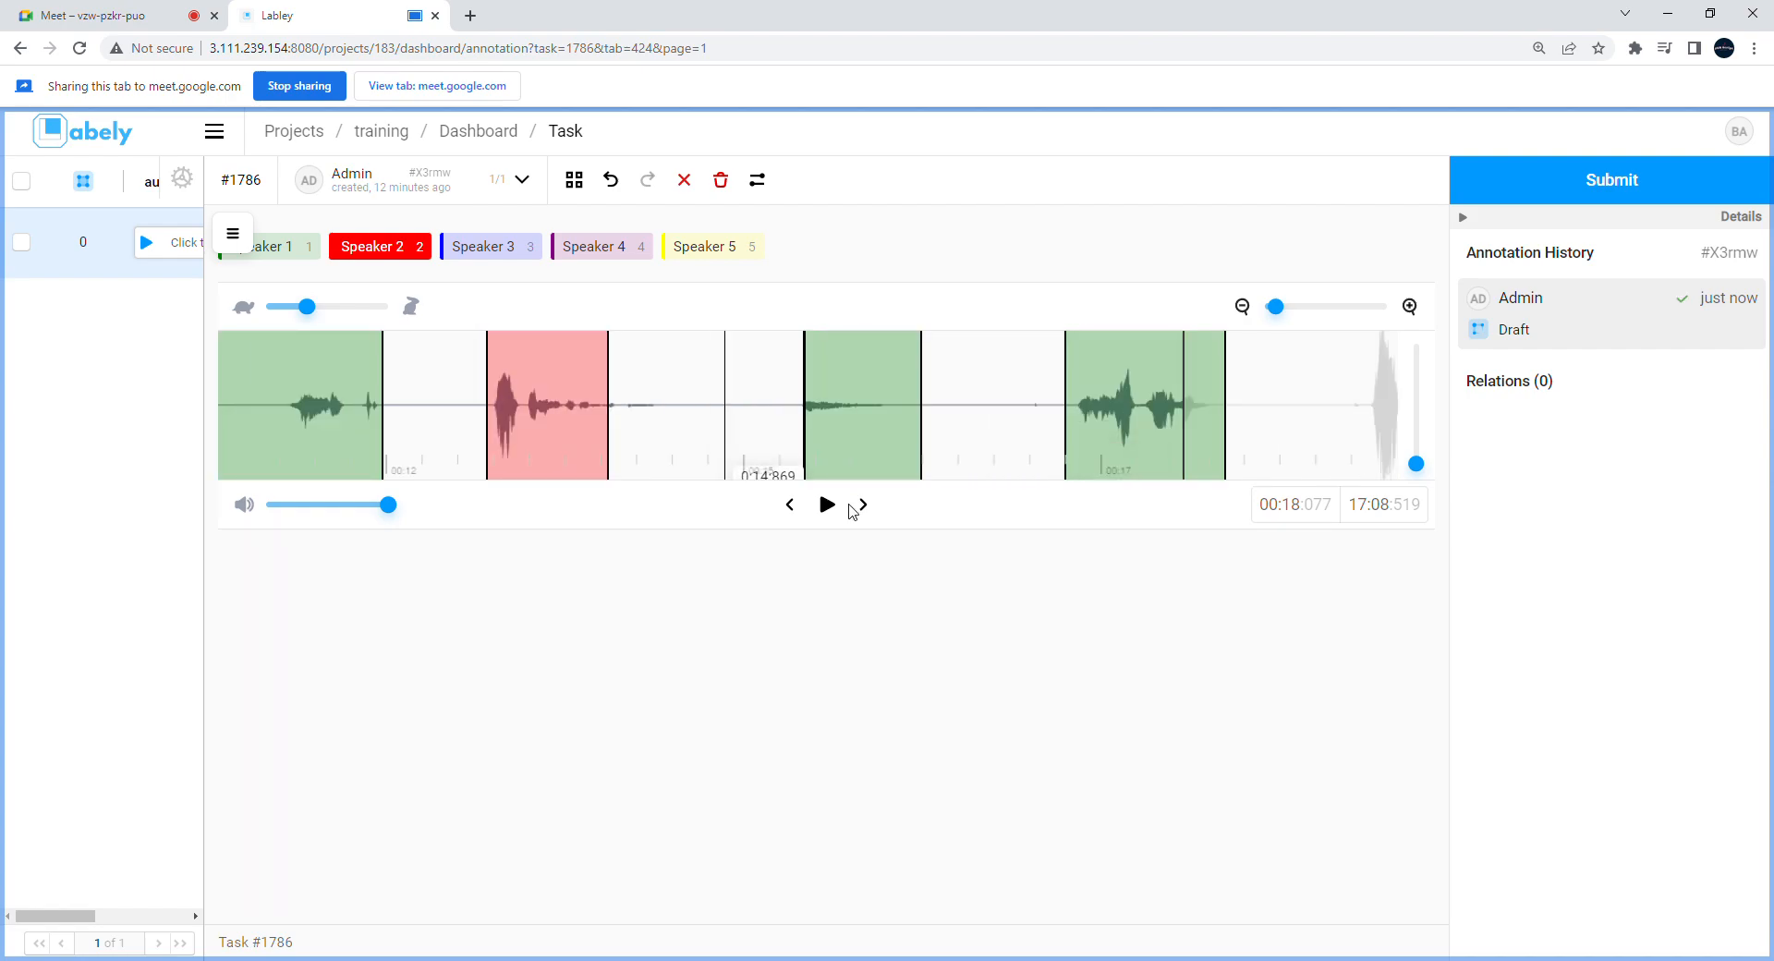
scroll(1192, 407, right, 3)
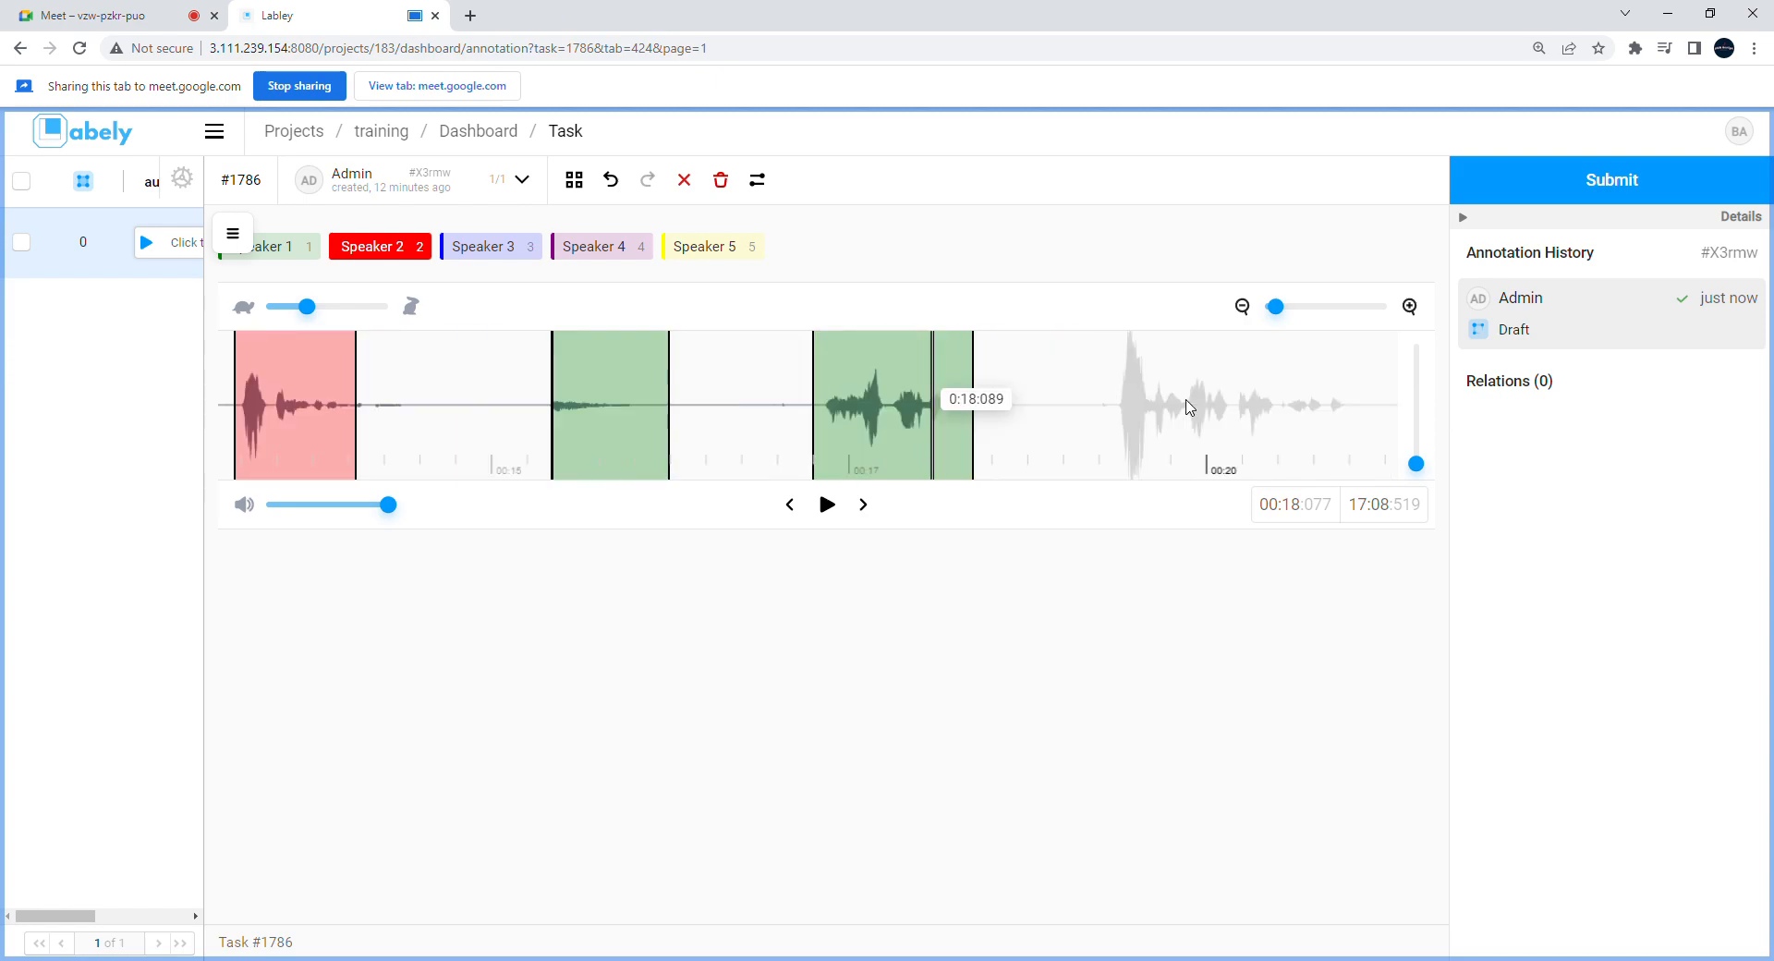
scroll(1191, 406, right, 1)
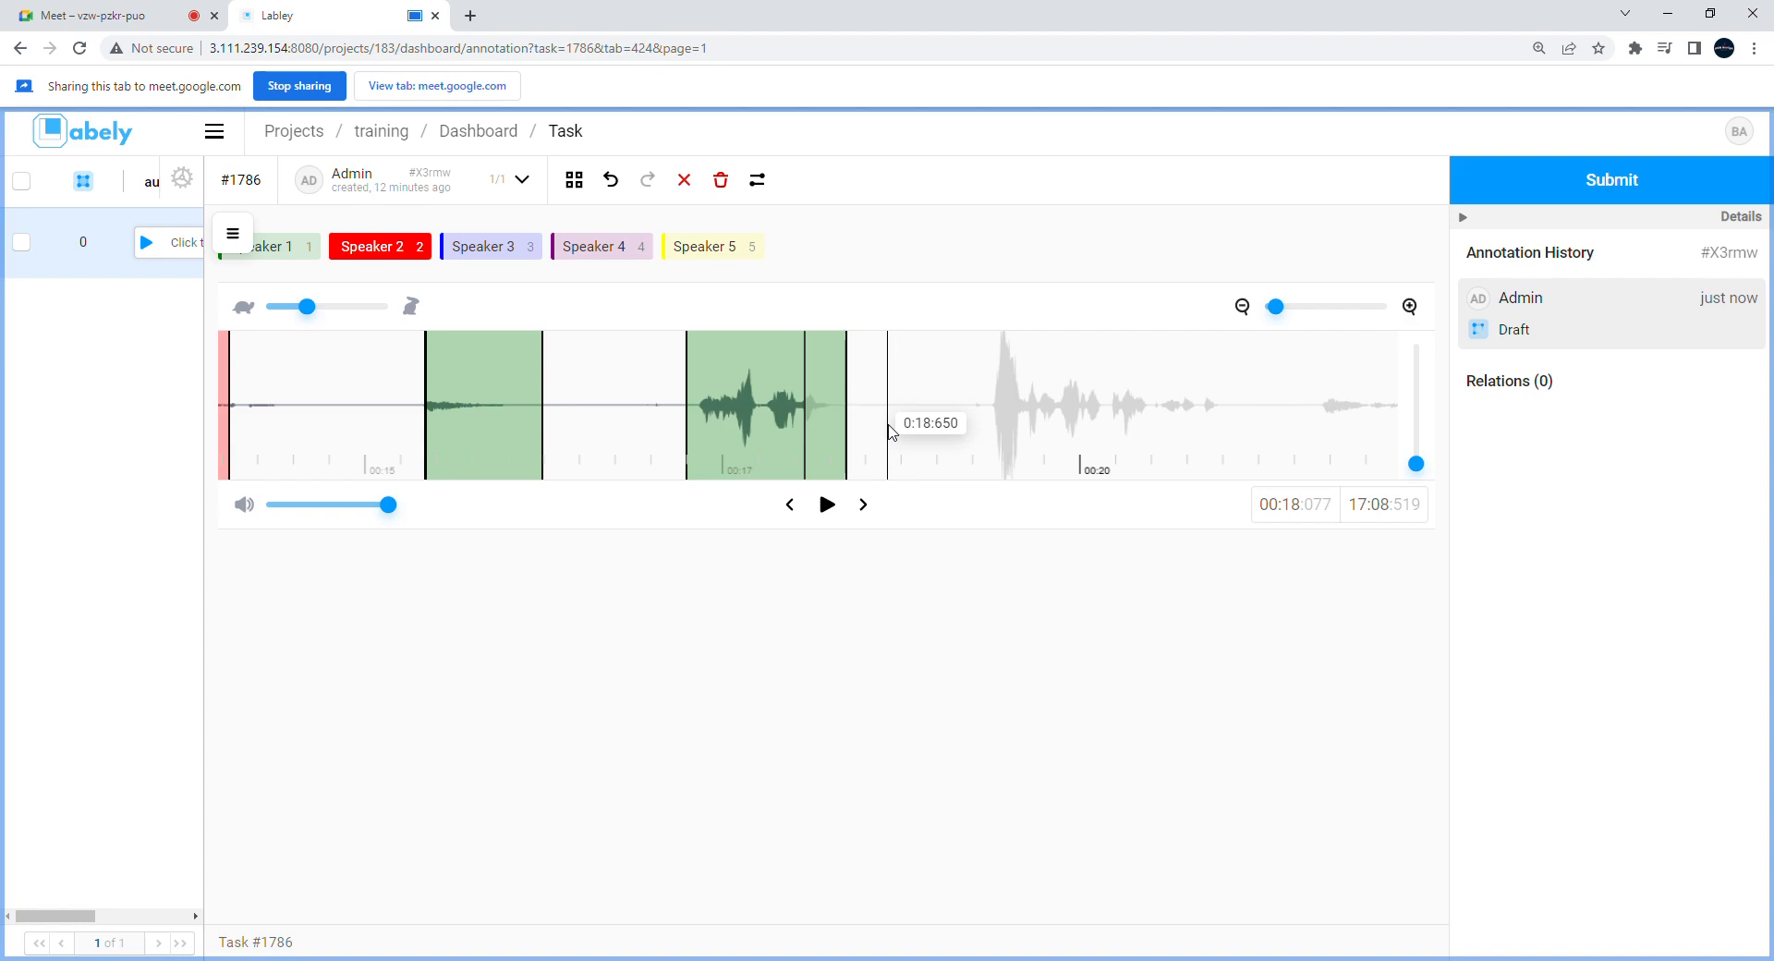
scroll(892, 432, right, 2)
scroll(892, 432, left, 3)
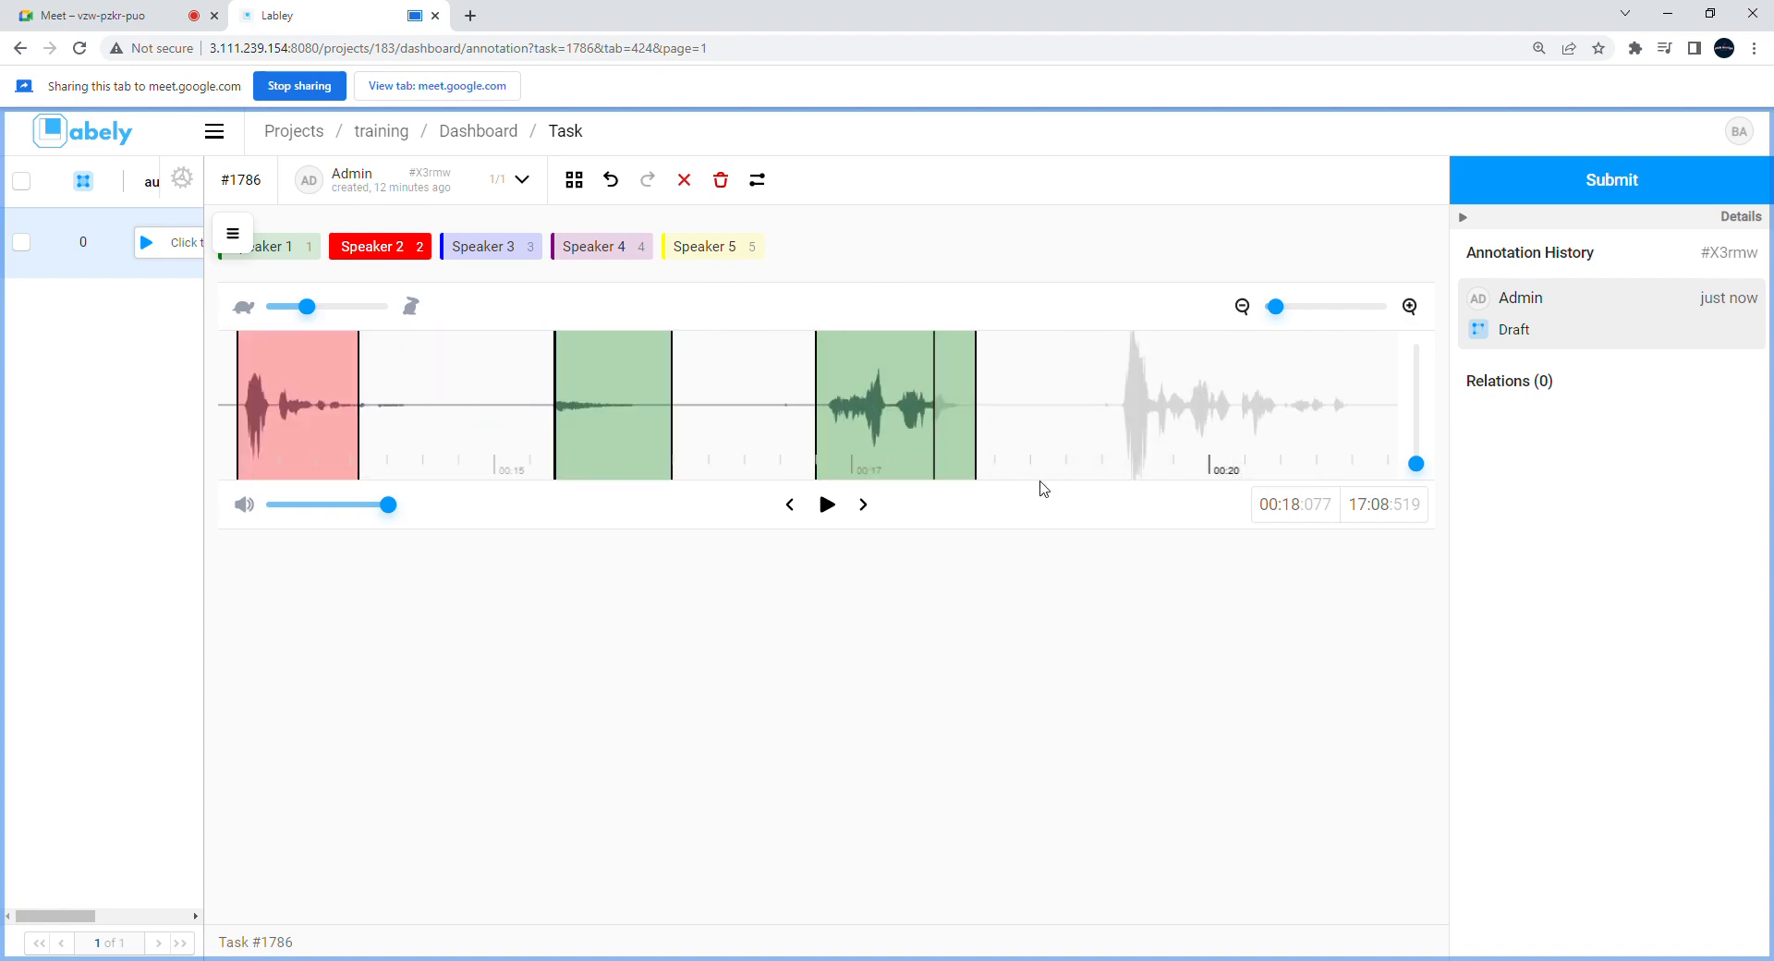
scroll(978, 431, right, 1)
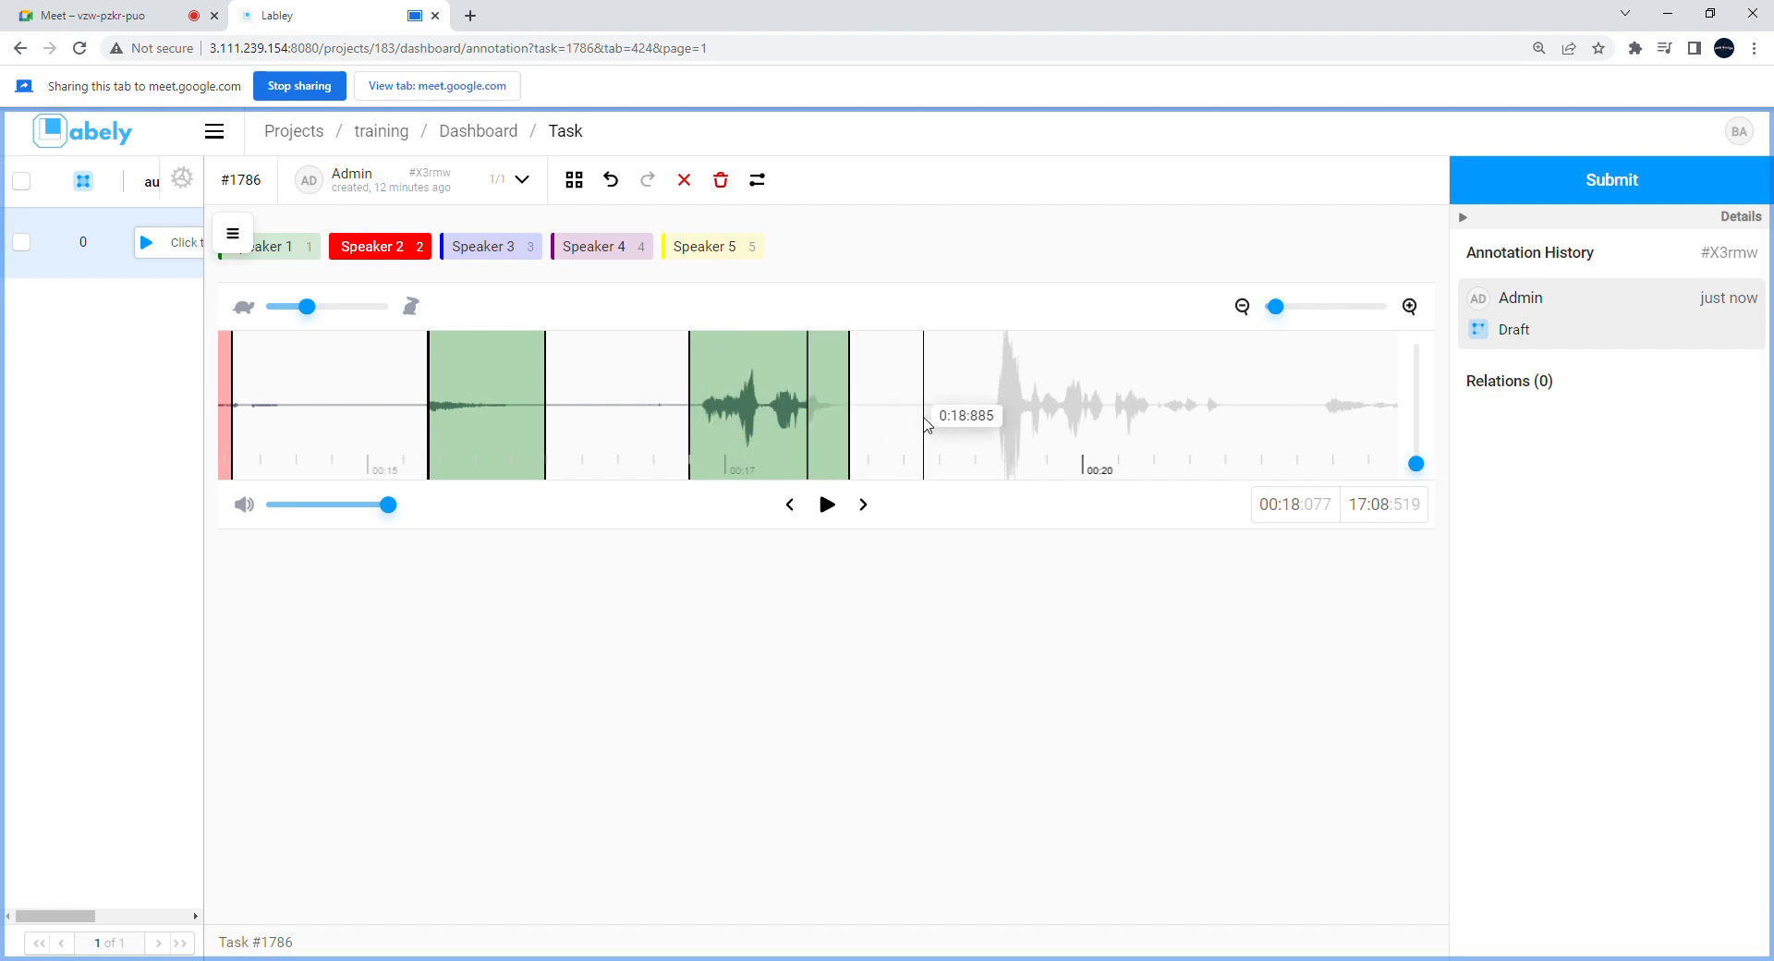
scroll(927, 424, right, 2)
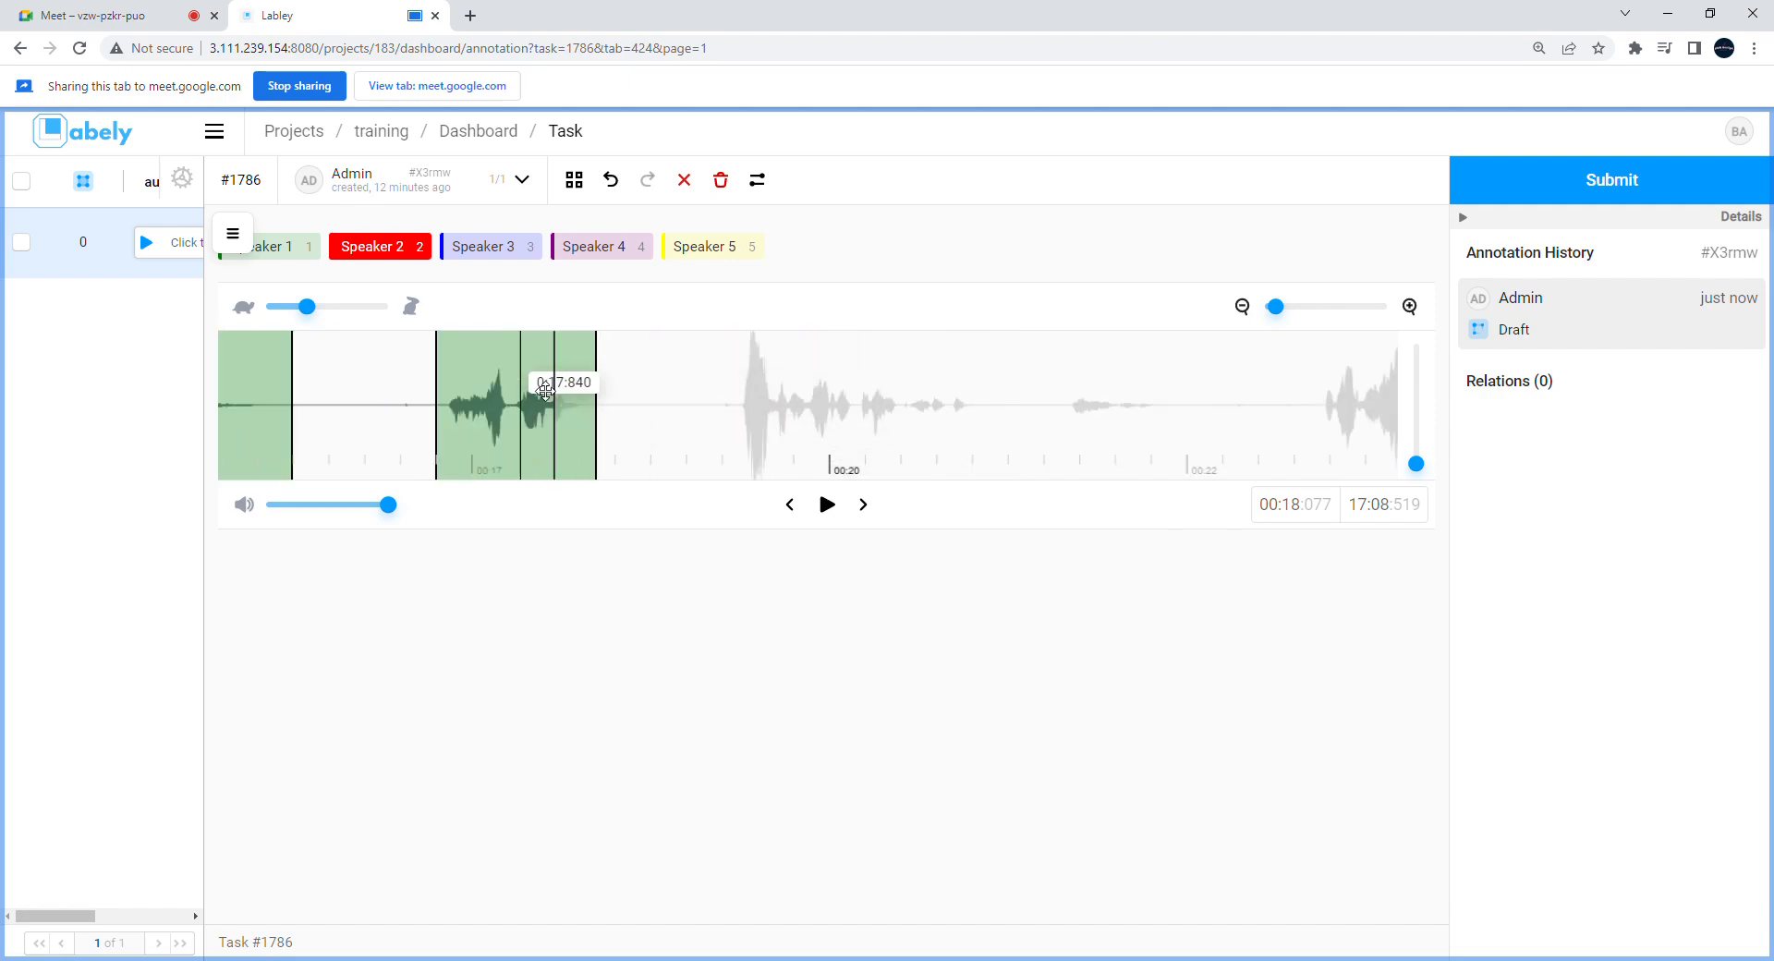
click(638, 447)
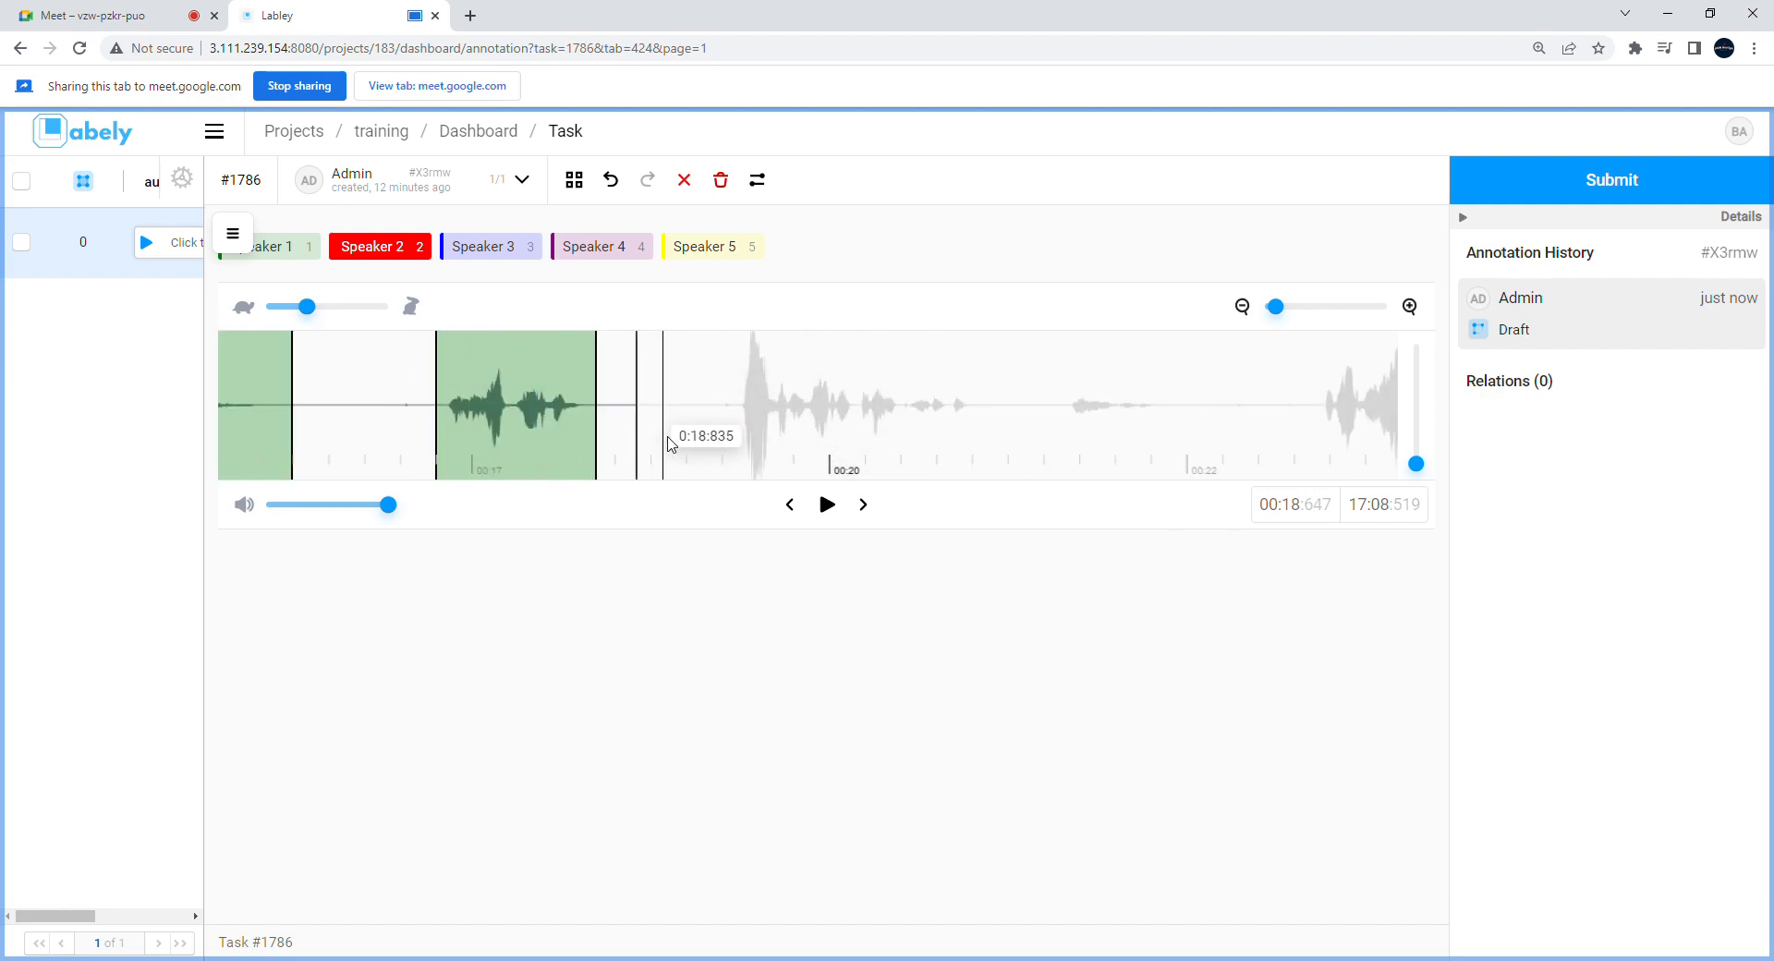
drag(729, 447, 1026, 457)
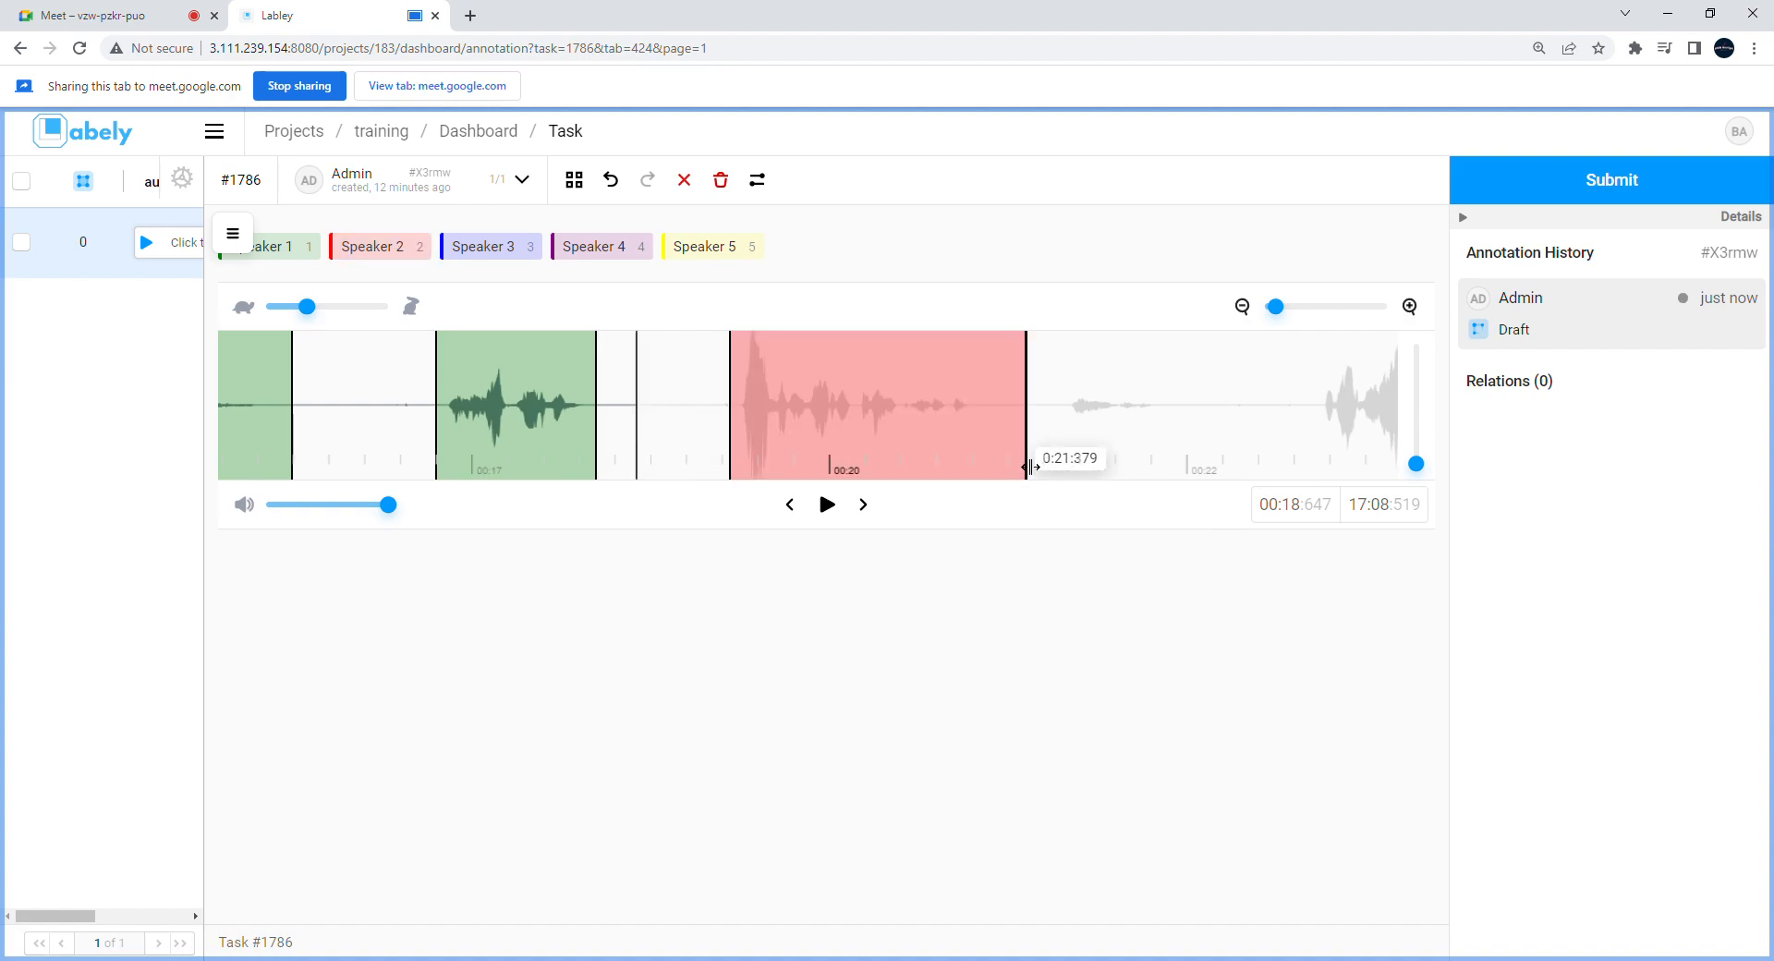
Step: Check the new Speaker 2 segment by selecting and deselecting it, and place the playhead at about 21.6 seconds
click(1119, 471)
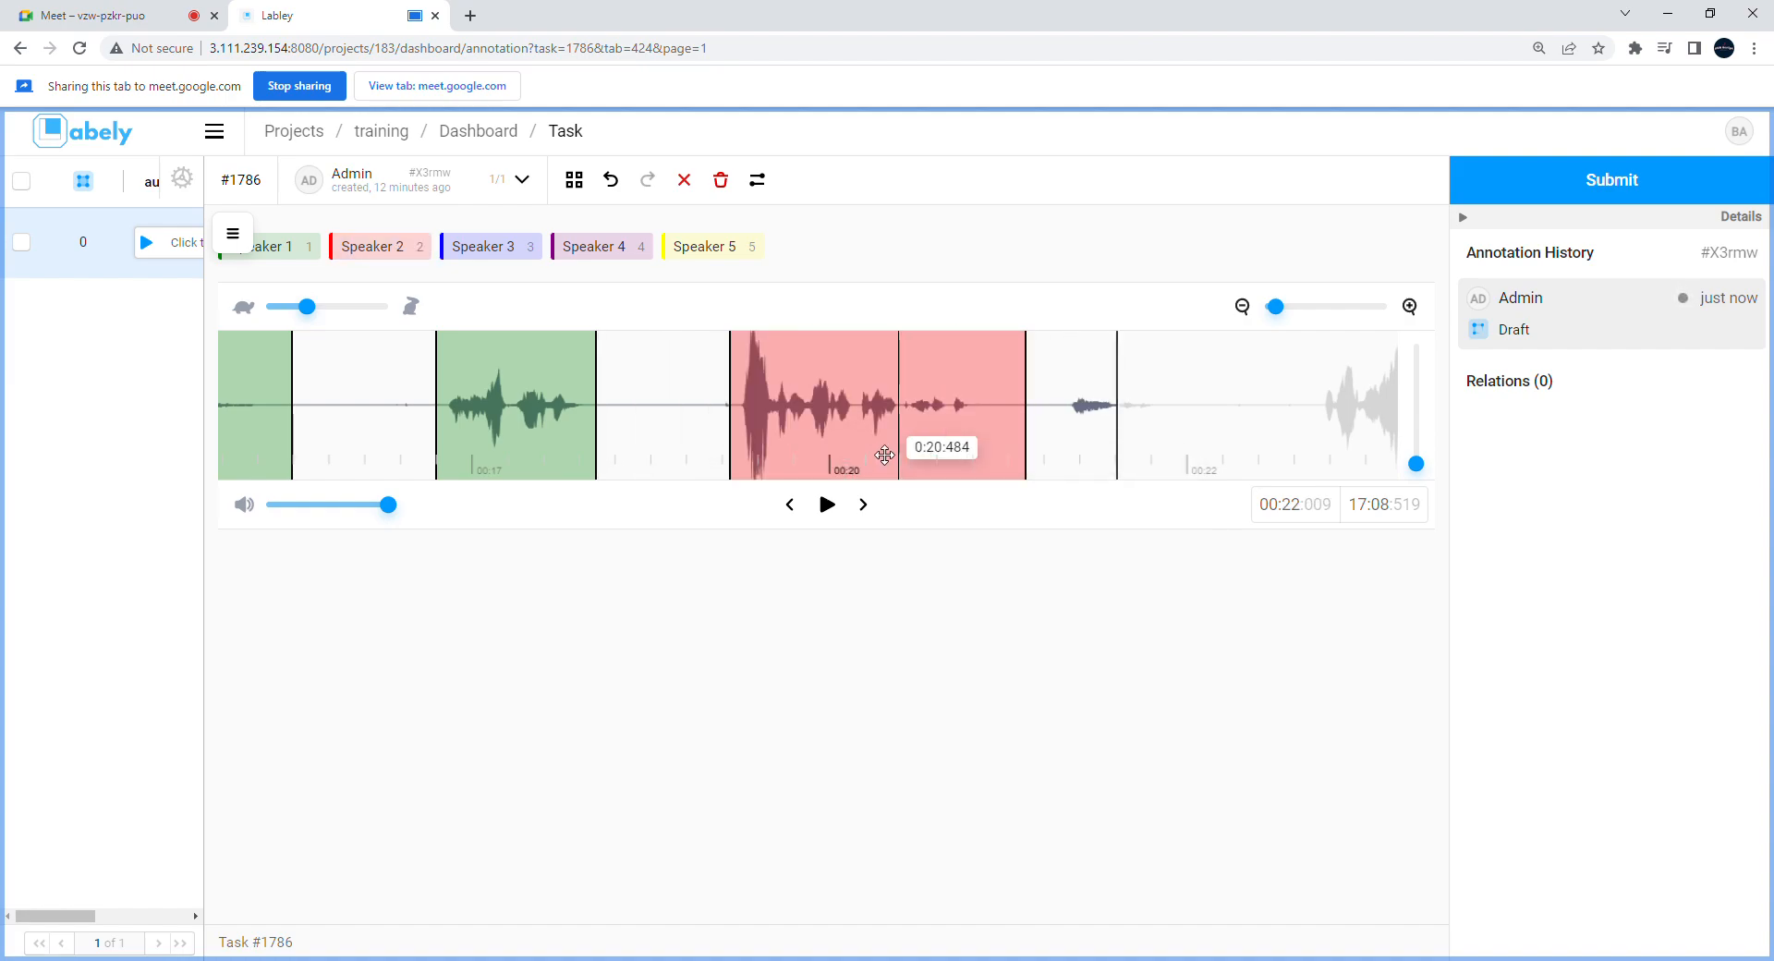
click(869, 446)
click(870, 439)
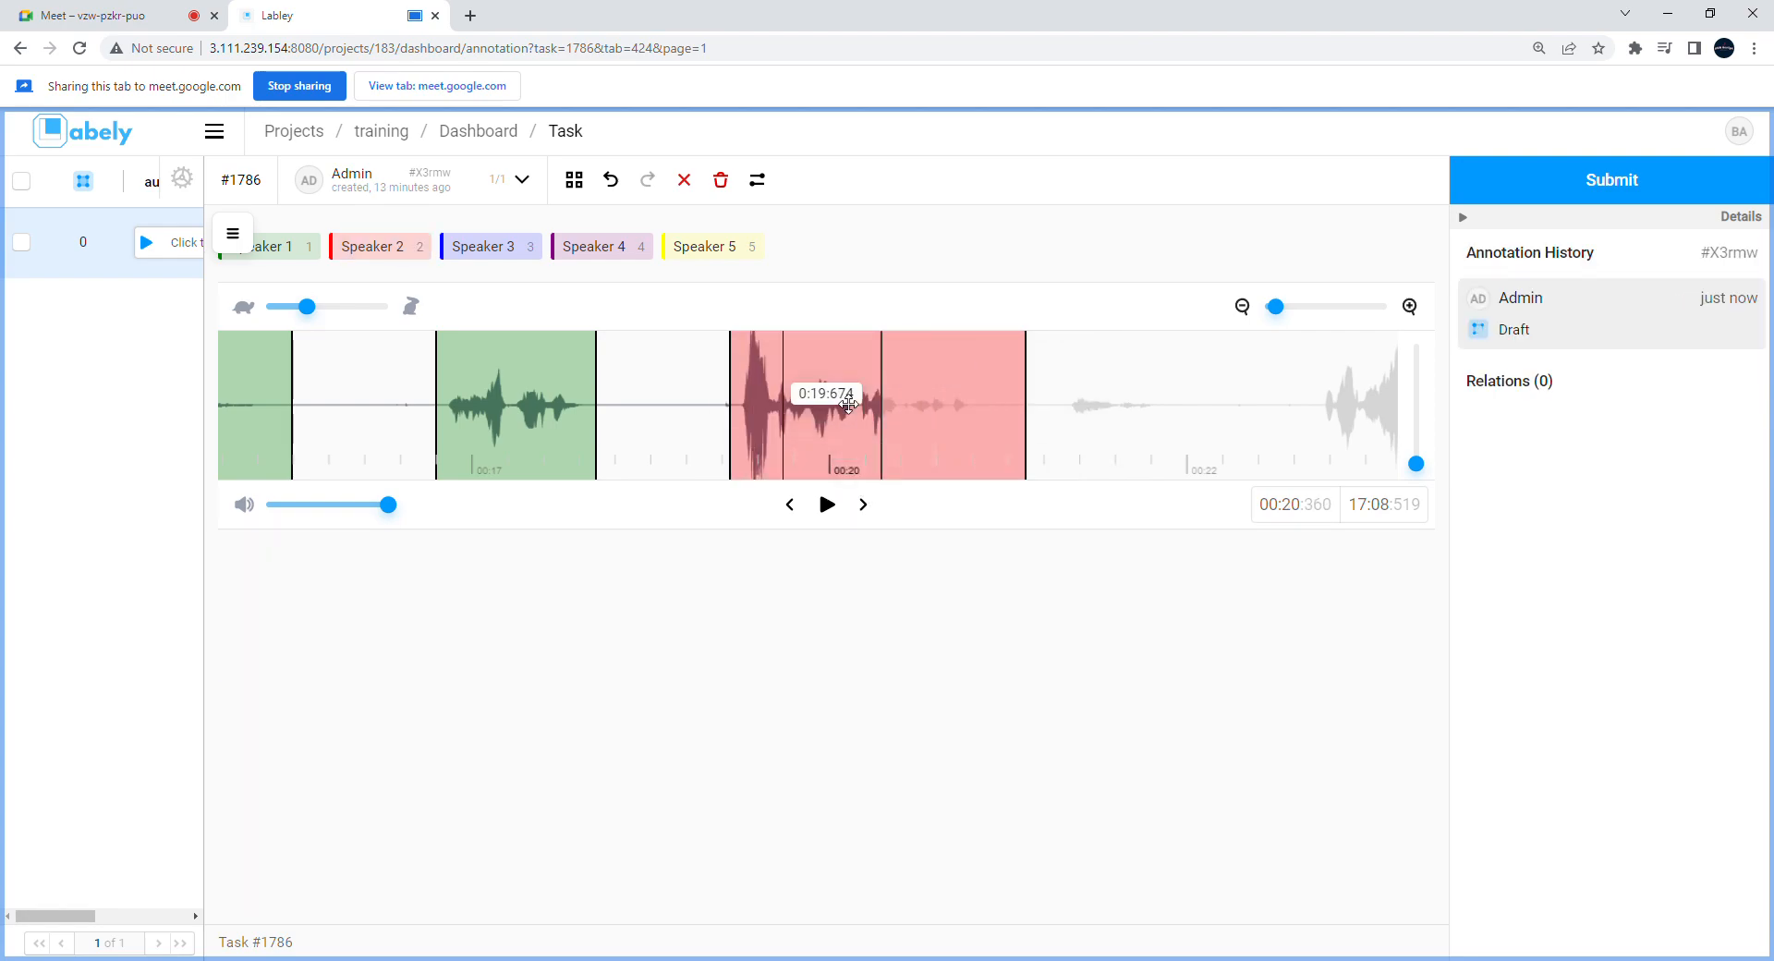
click(933, 397)
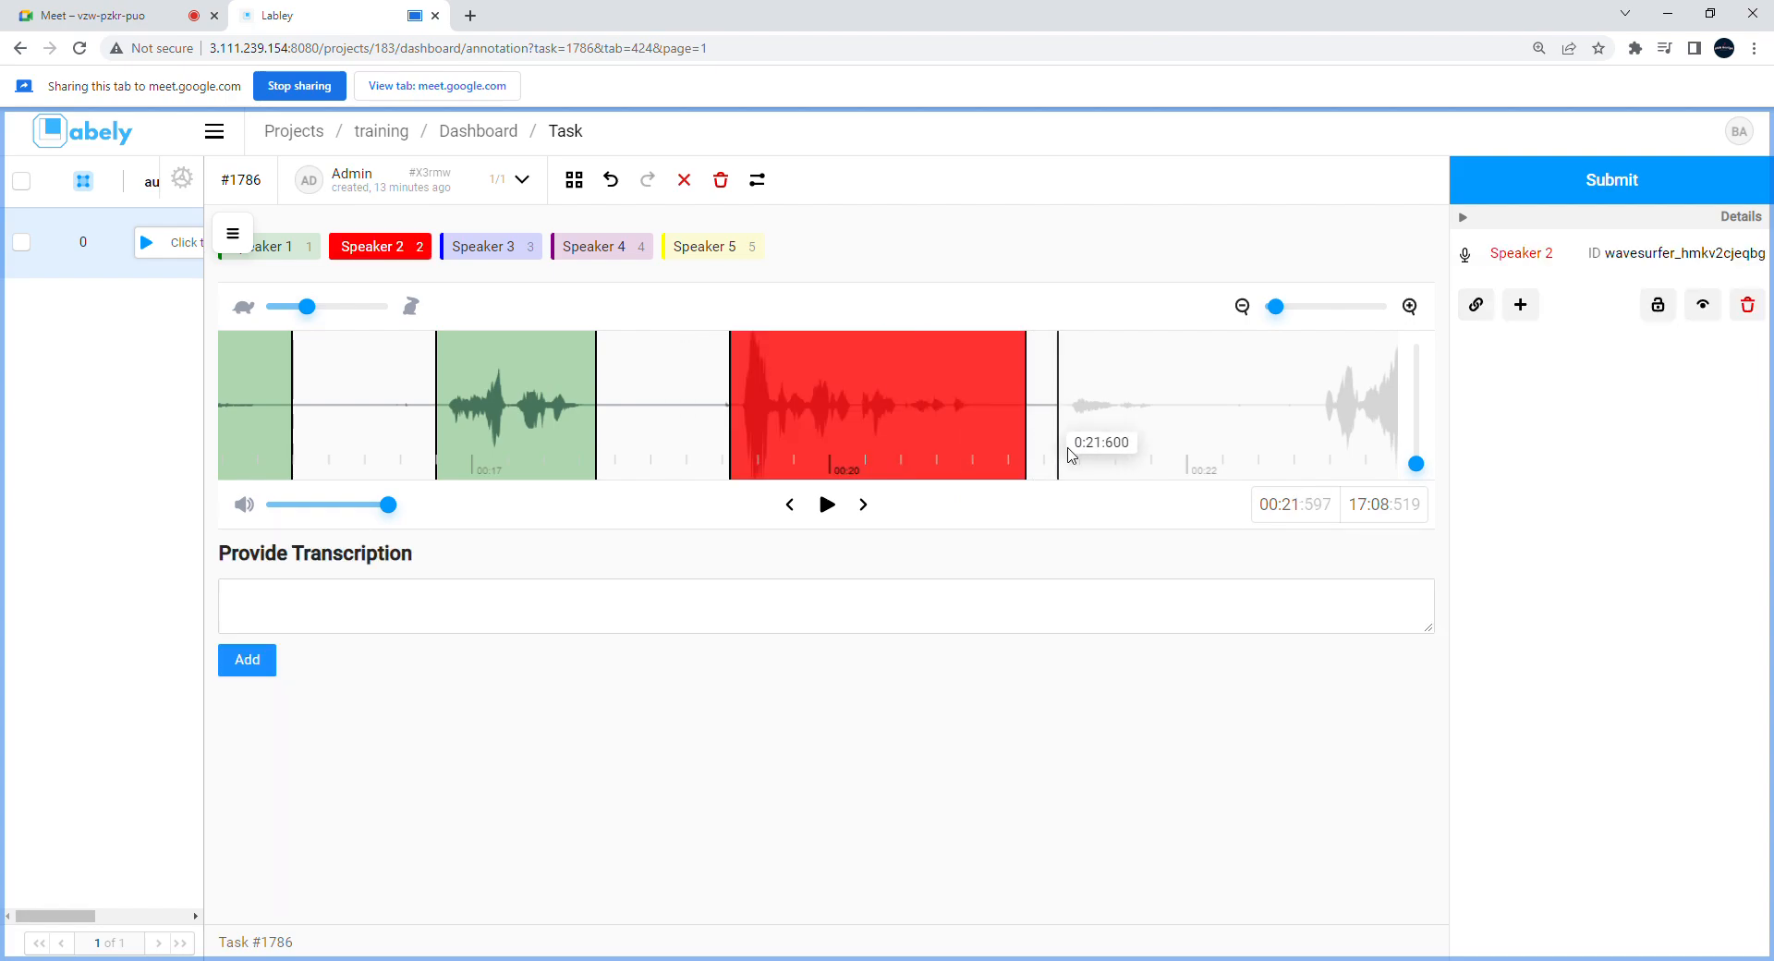
click(963, 411)
click(1055, 434)
Step: Mark a short overlapping Speaker 1 segment from about 20.2 to 20.5 seconds inside the Speaker 2 segment and select it
click(304, 244)
drag(1054, 435, 901, 457)
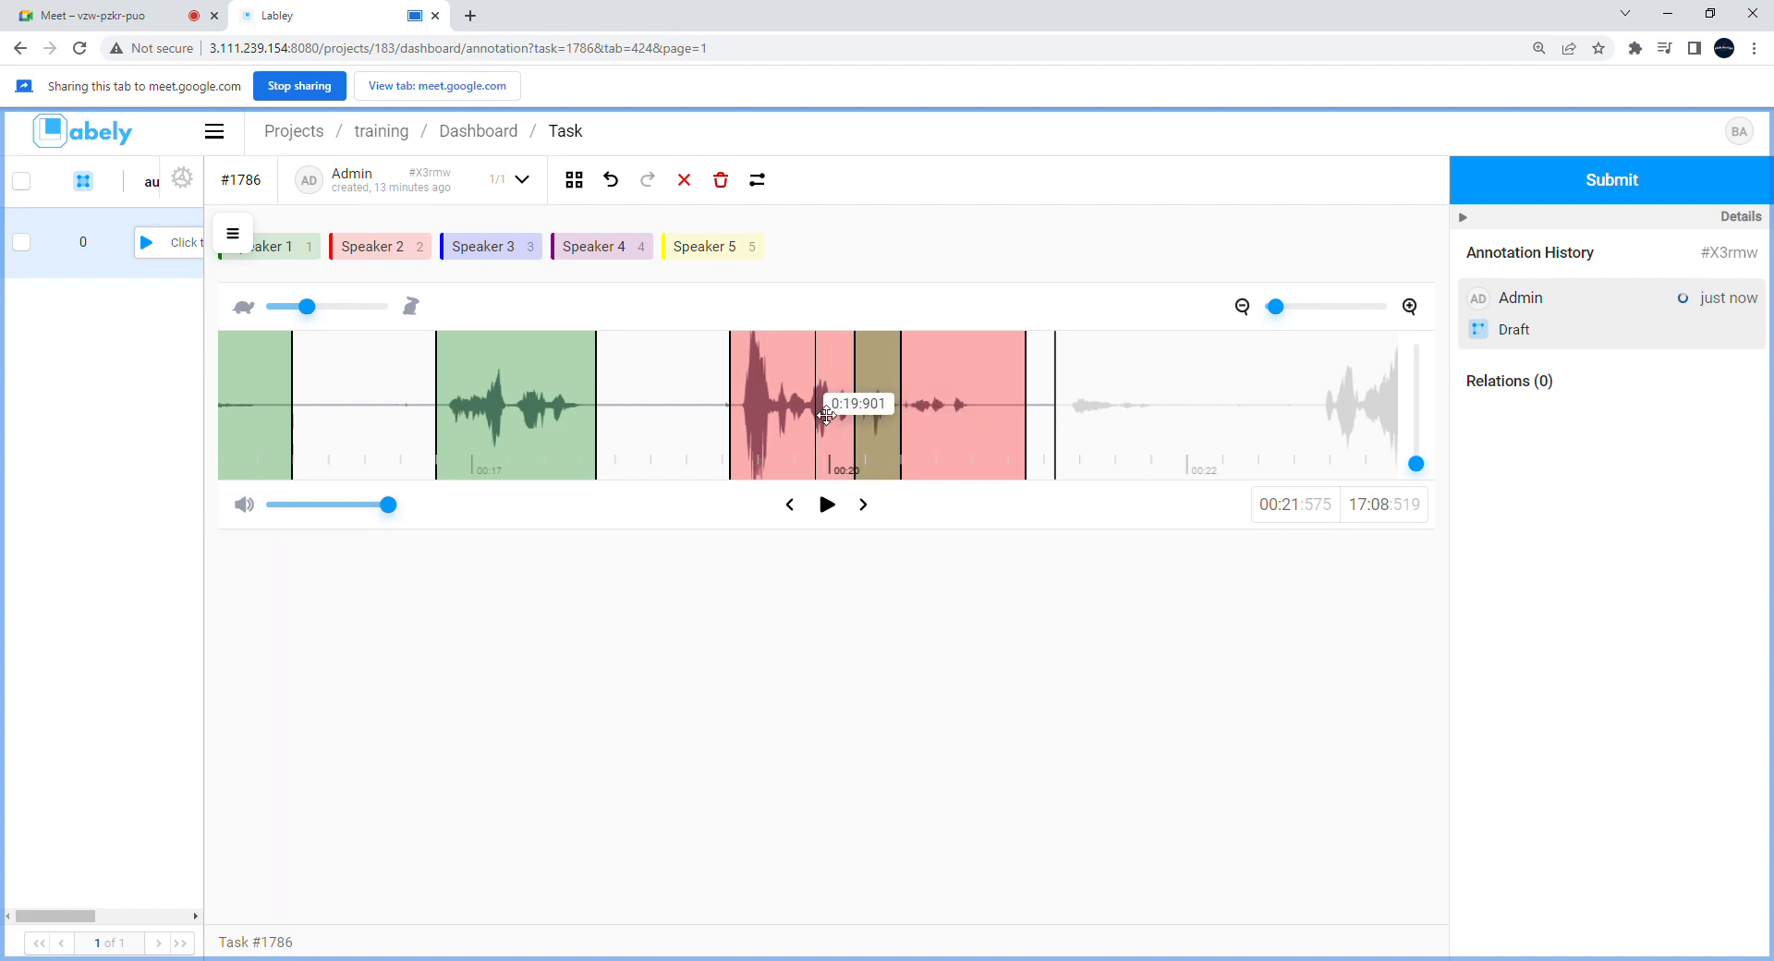
click(901, 448)
mouse_move(890, 449)
mouse_down()
mouse_move(1078, 448)
mouse_move(880, 422)
mouse_move(895, 430)
mouse_up()
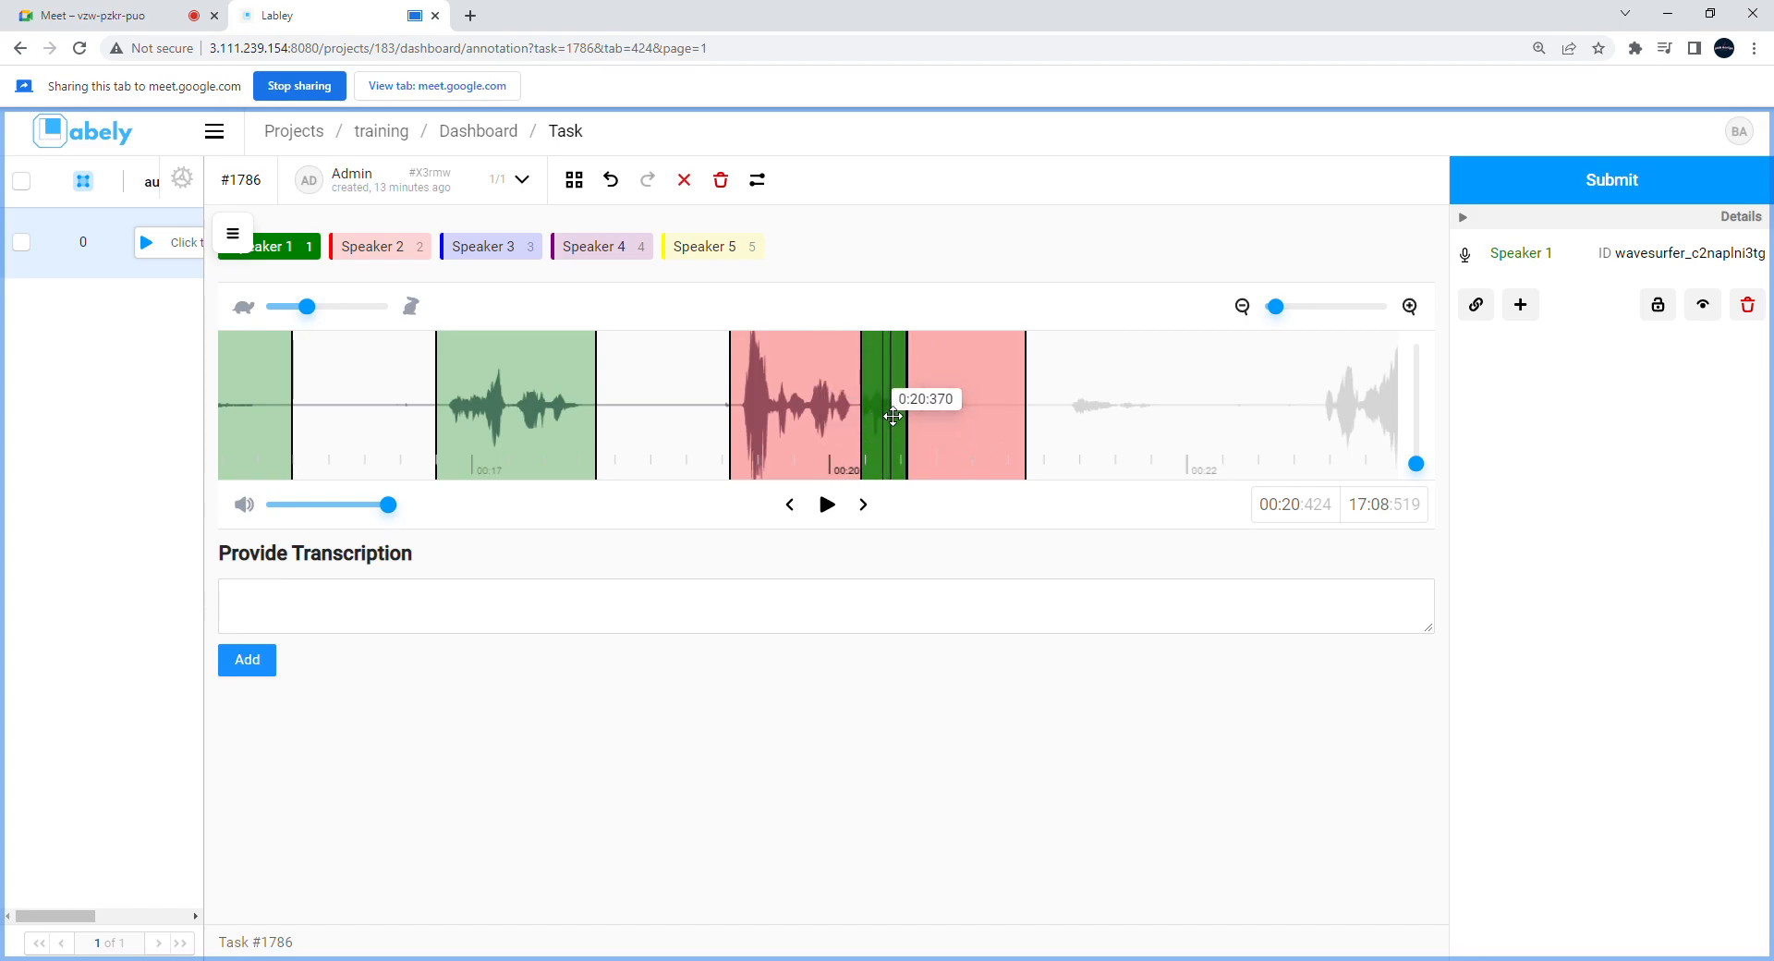
Step: Delete the Speaker 2 segment from about 19.3 to 21.4 seconds and shift the short Speaker 1 segment slightly earlier
click(945, 431)
key(BackSpace)
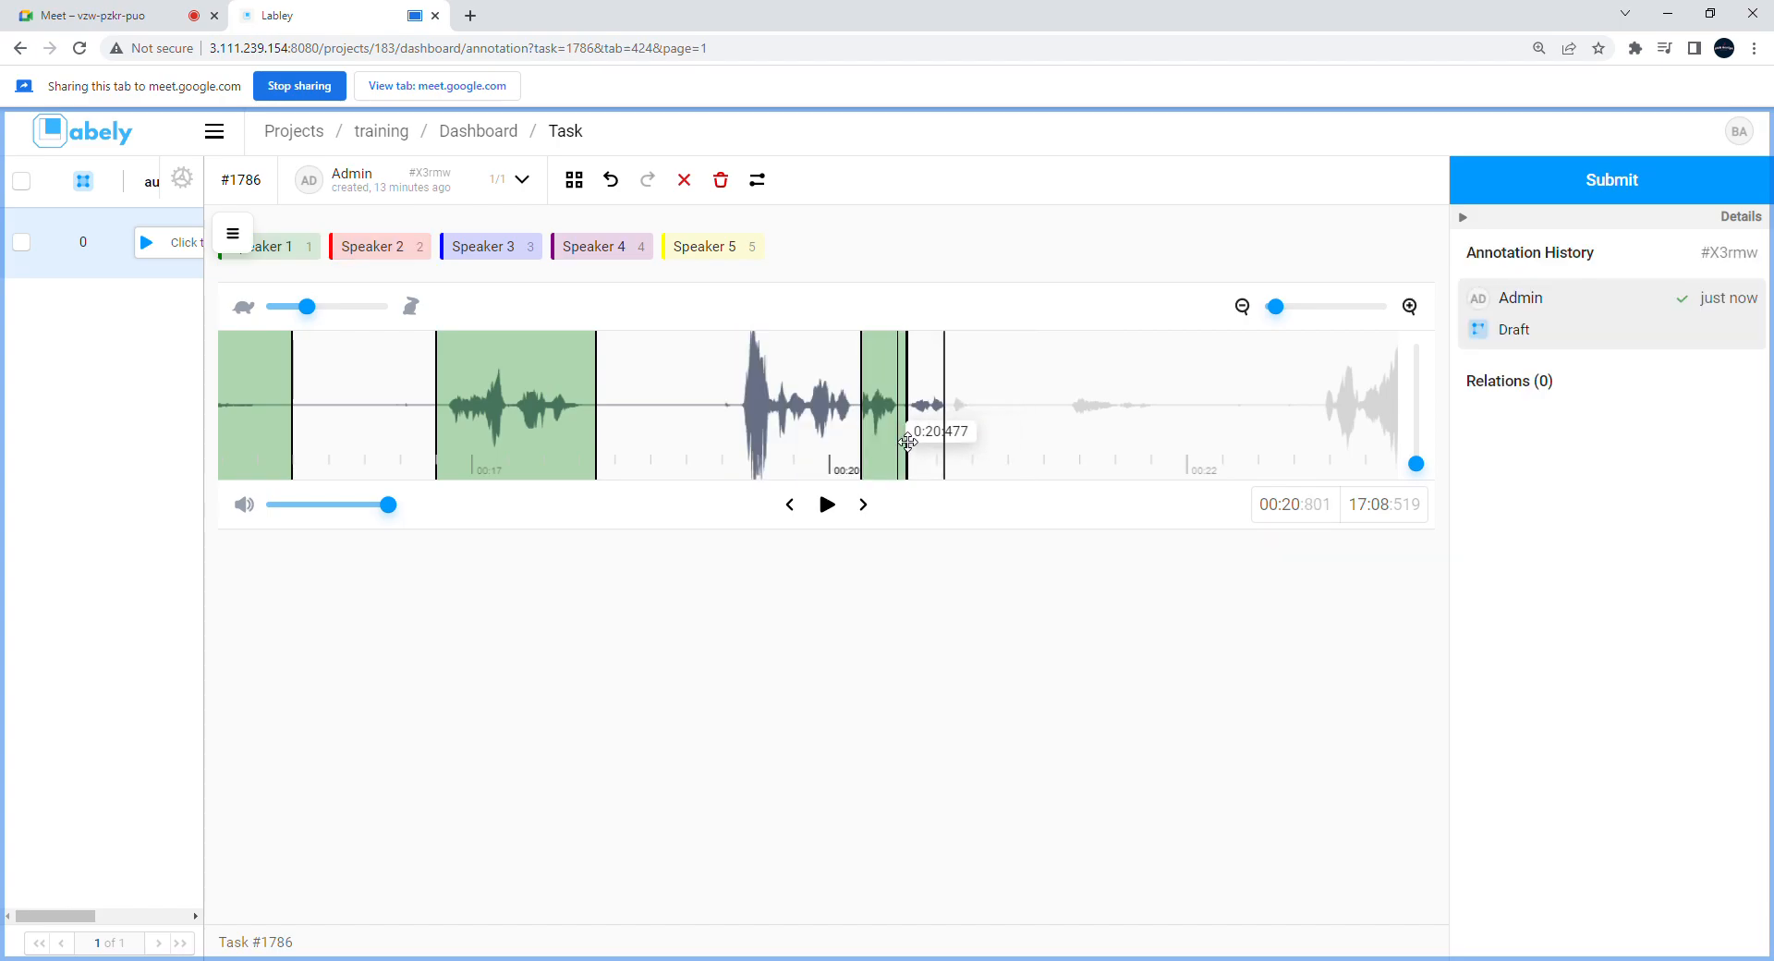
drag(904, 441, 897, 441)
Step: Mark a Speaker 2 segment from about 19.1 to 21.3 seconds around the short Speaker 1 segment, then select and deselect it
click(934, 446)
key(2)
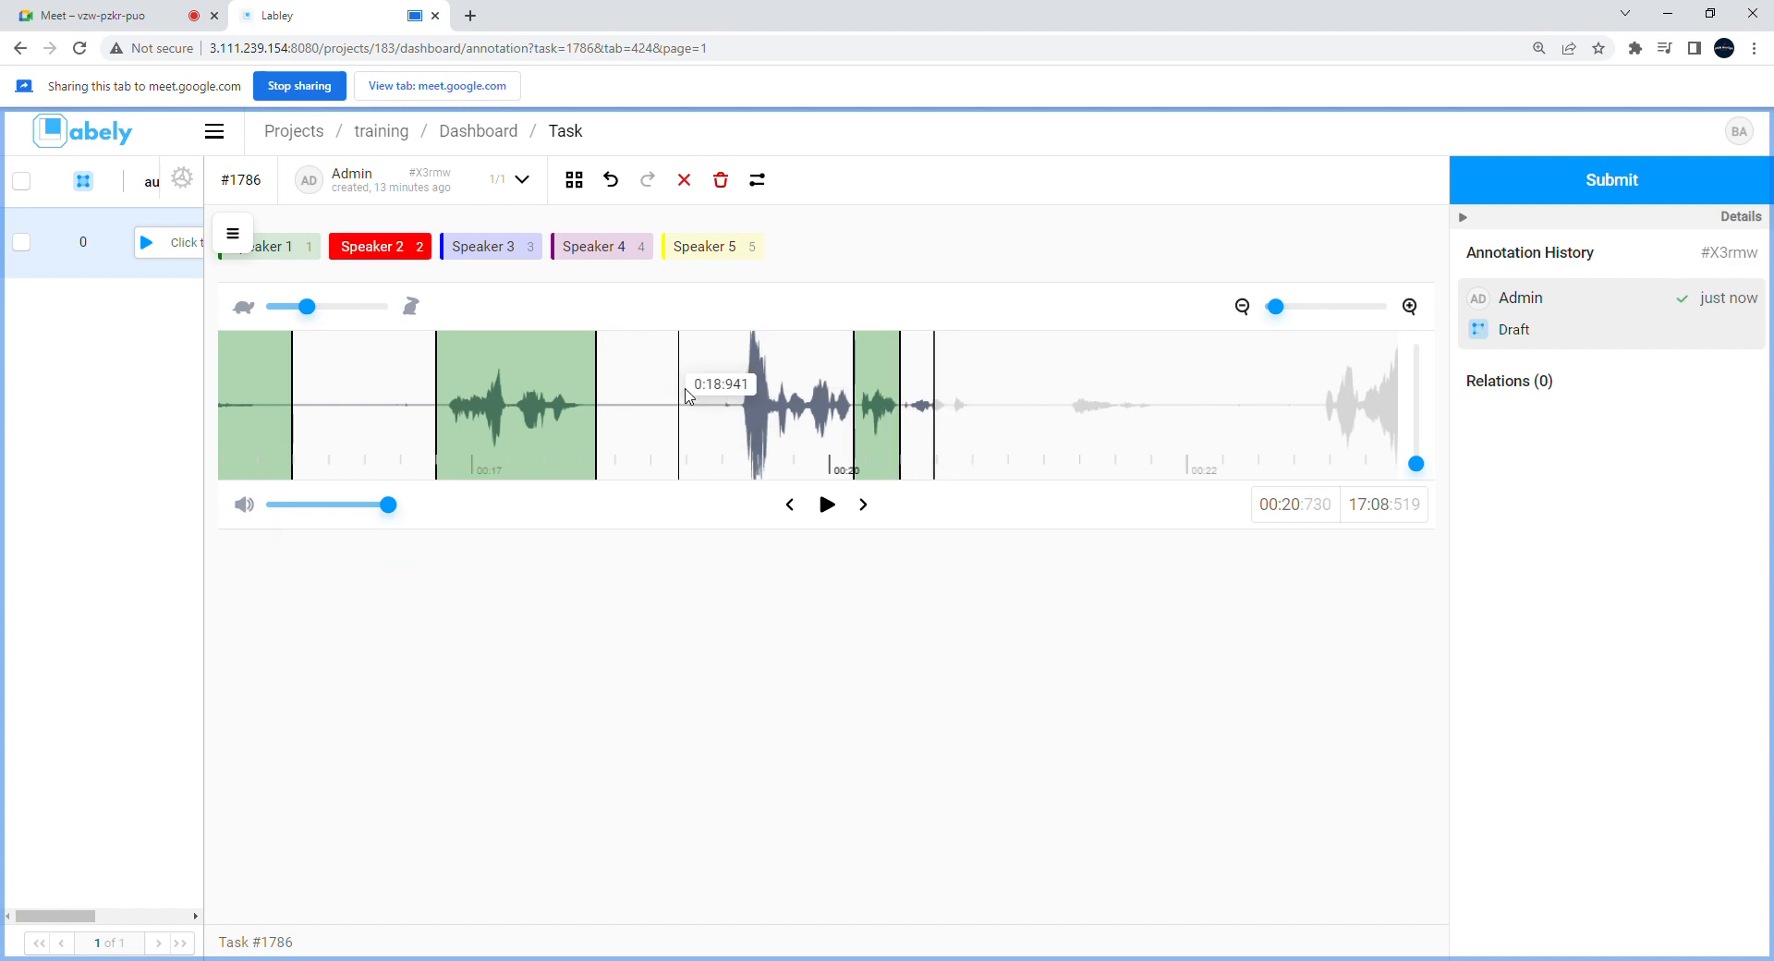
drag(703, 425, 1017, 427)
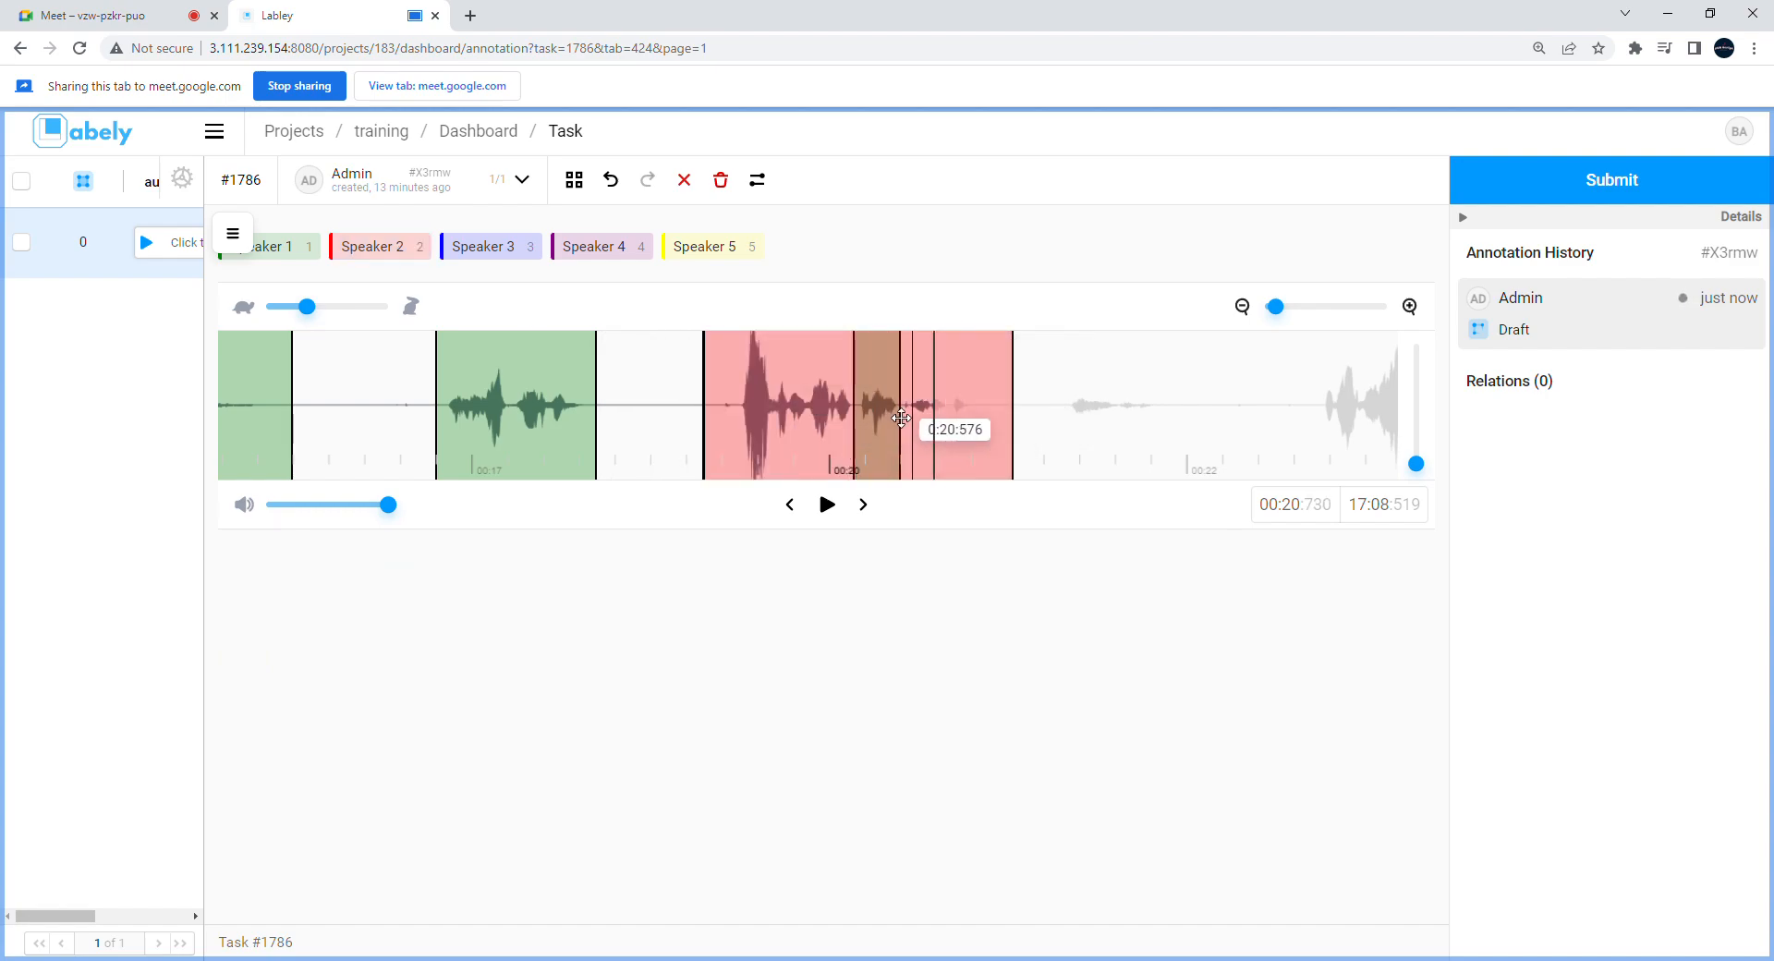
click(934, 440)
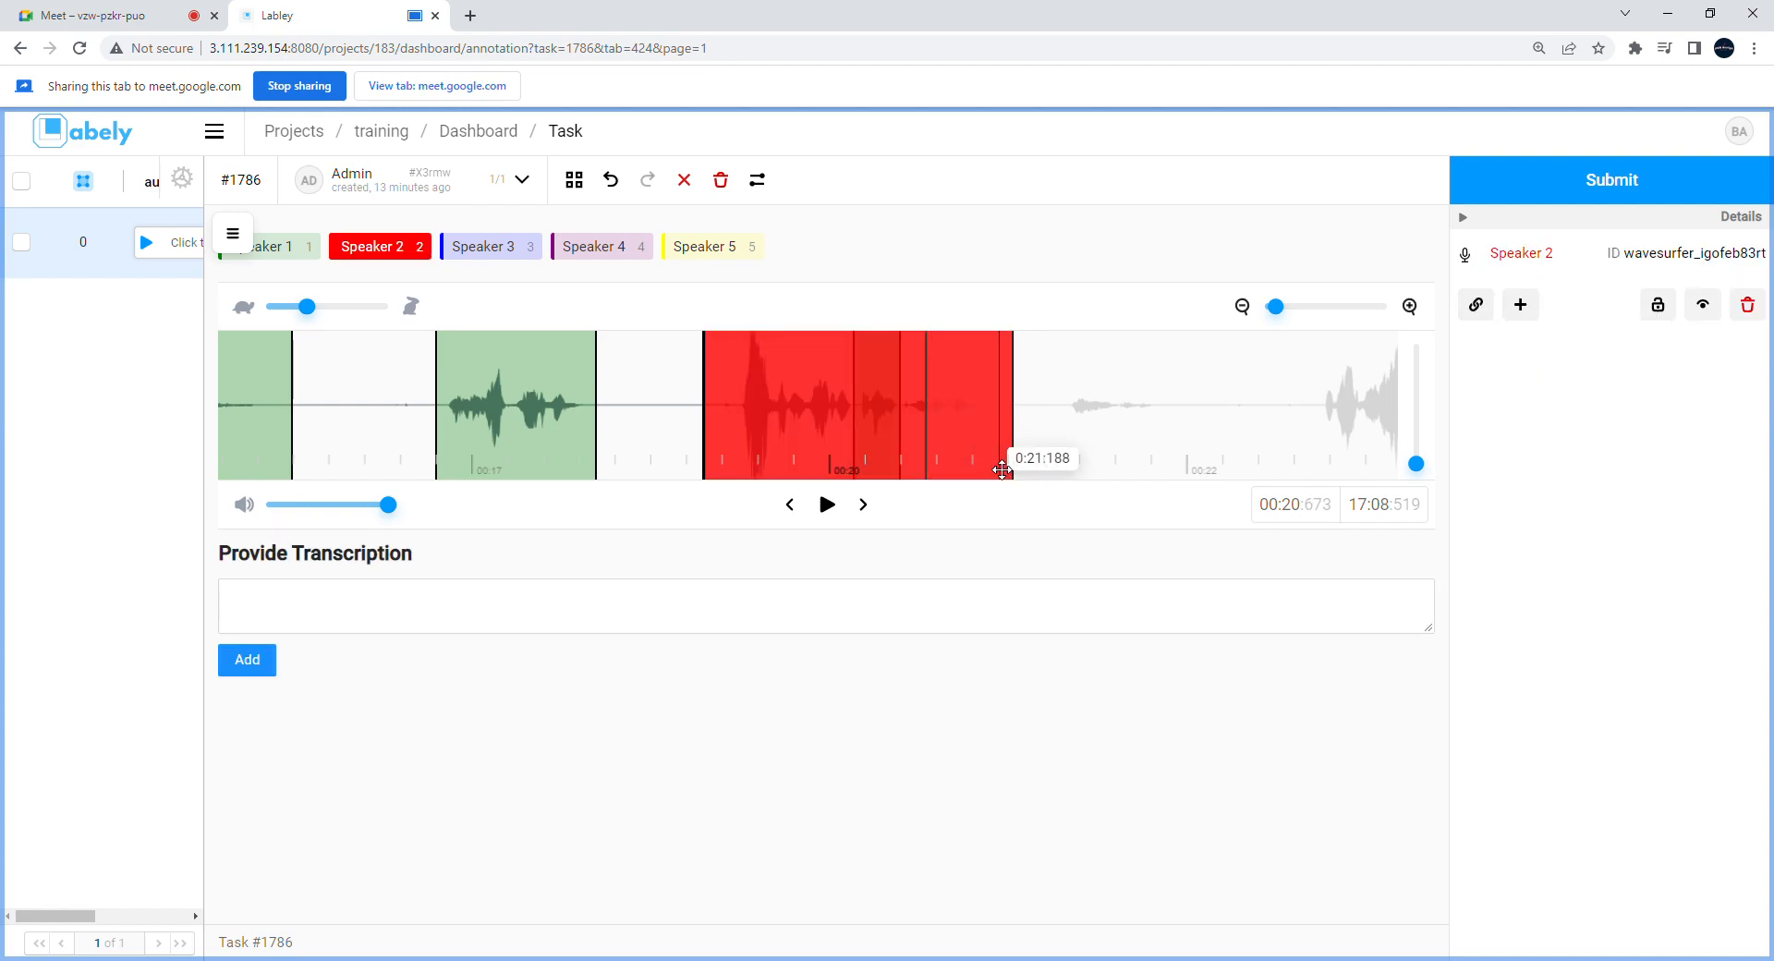
click(957, 467)
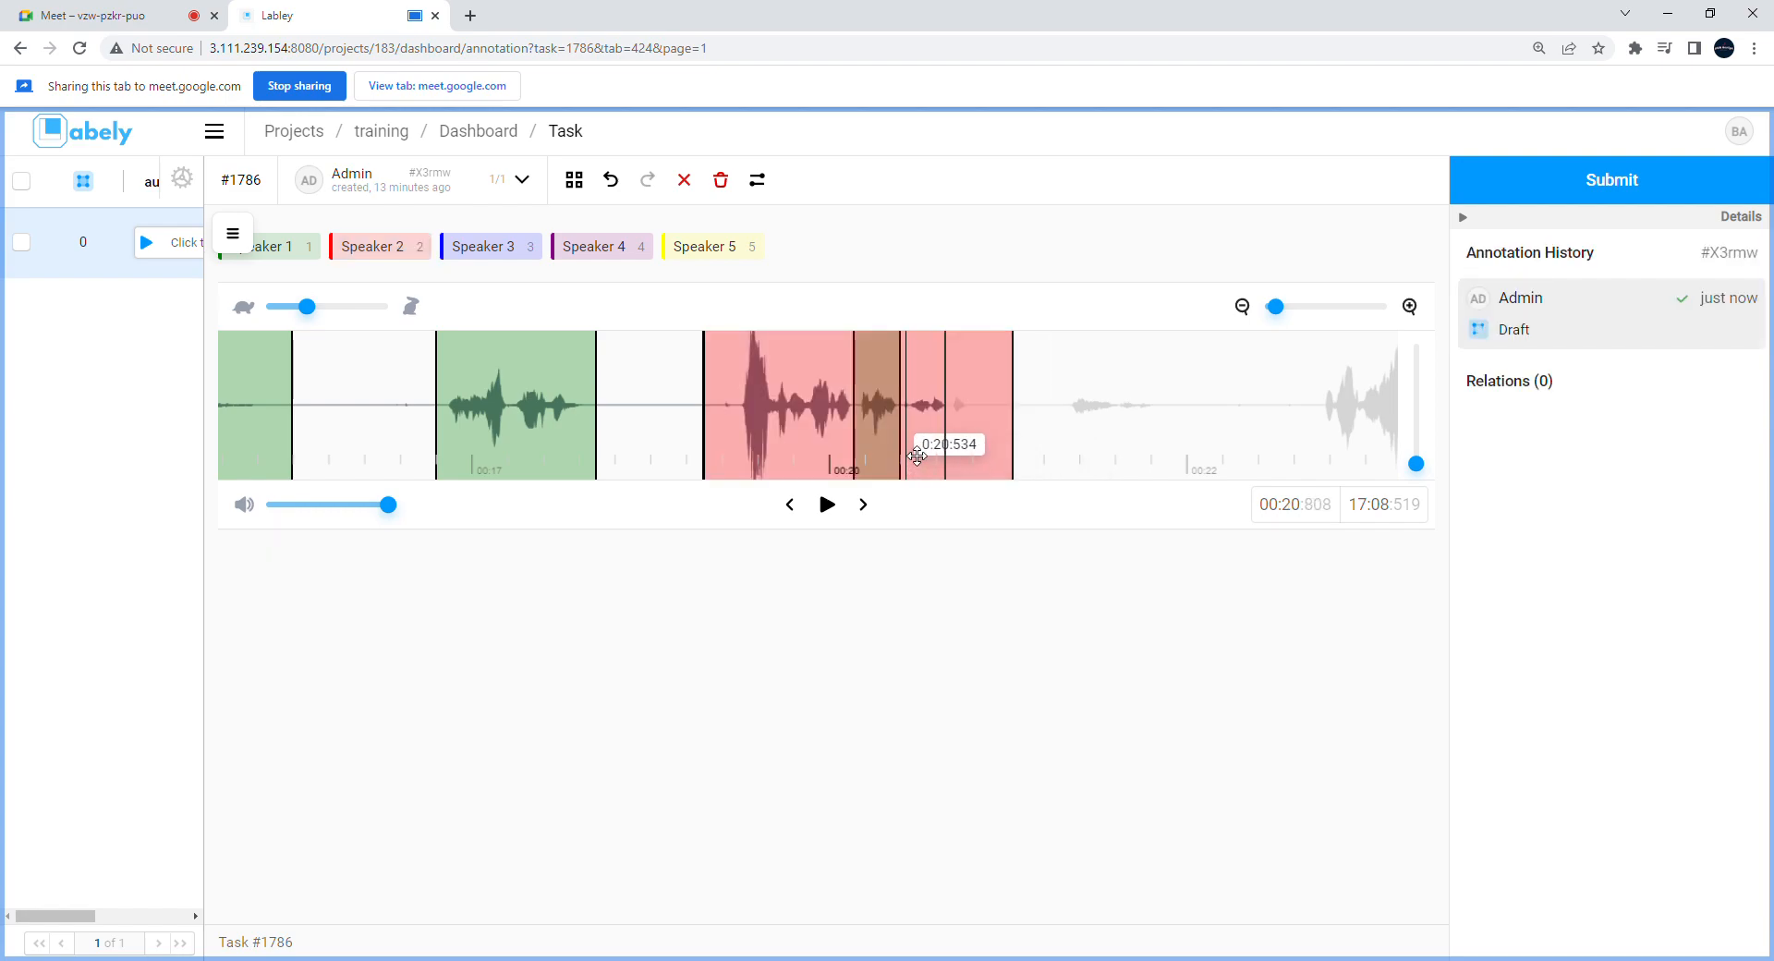
Step: Delete the surrounding Speaker 2 segment and move the short Speaker 1 segment to about 21.4 to 21.7 seconds
click(916, 455)
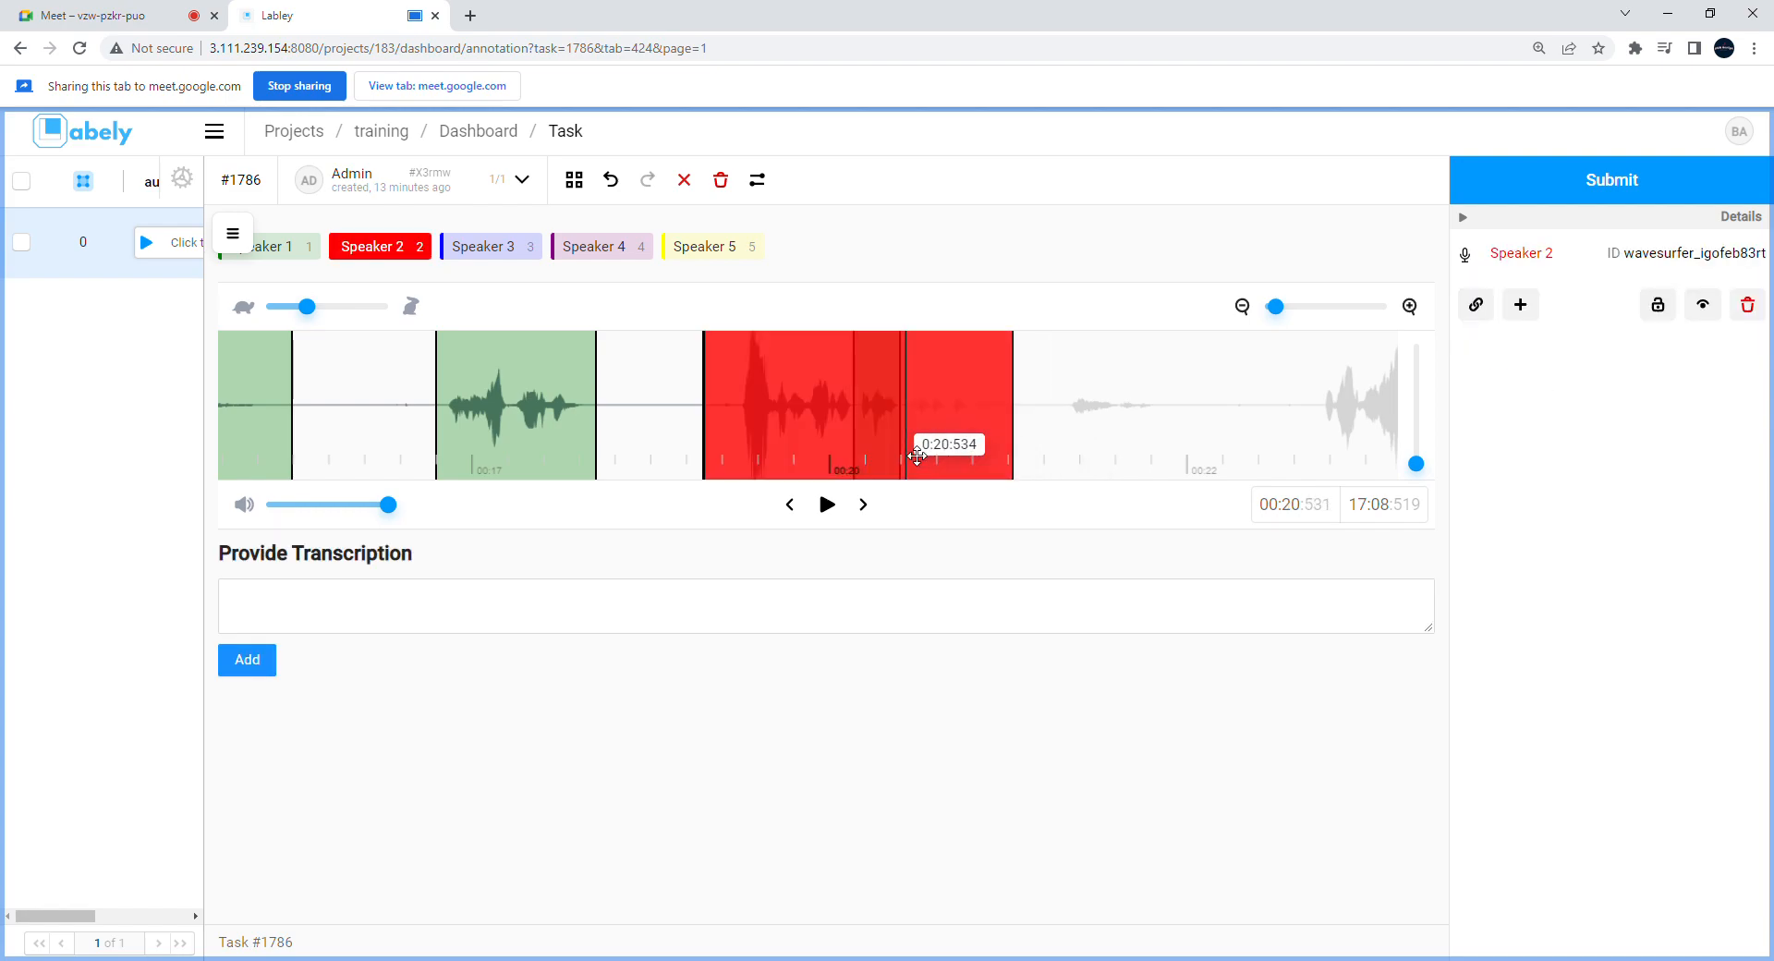
click(1754, 314)
drag(902, 431, 1080, 430)
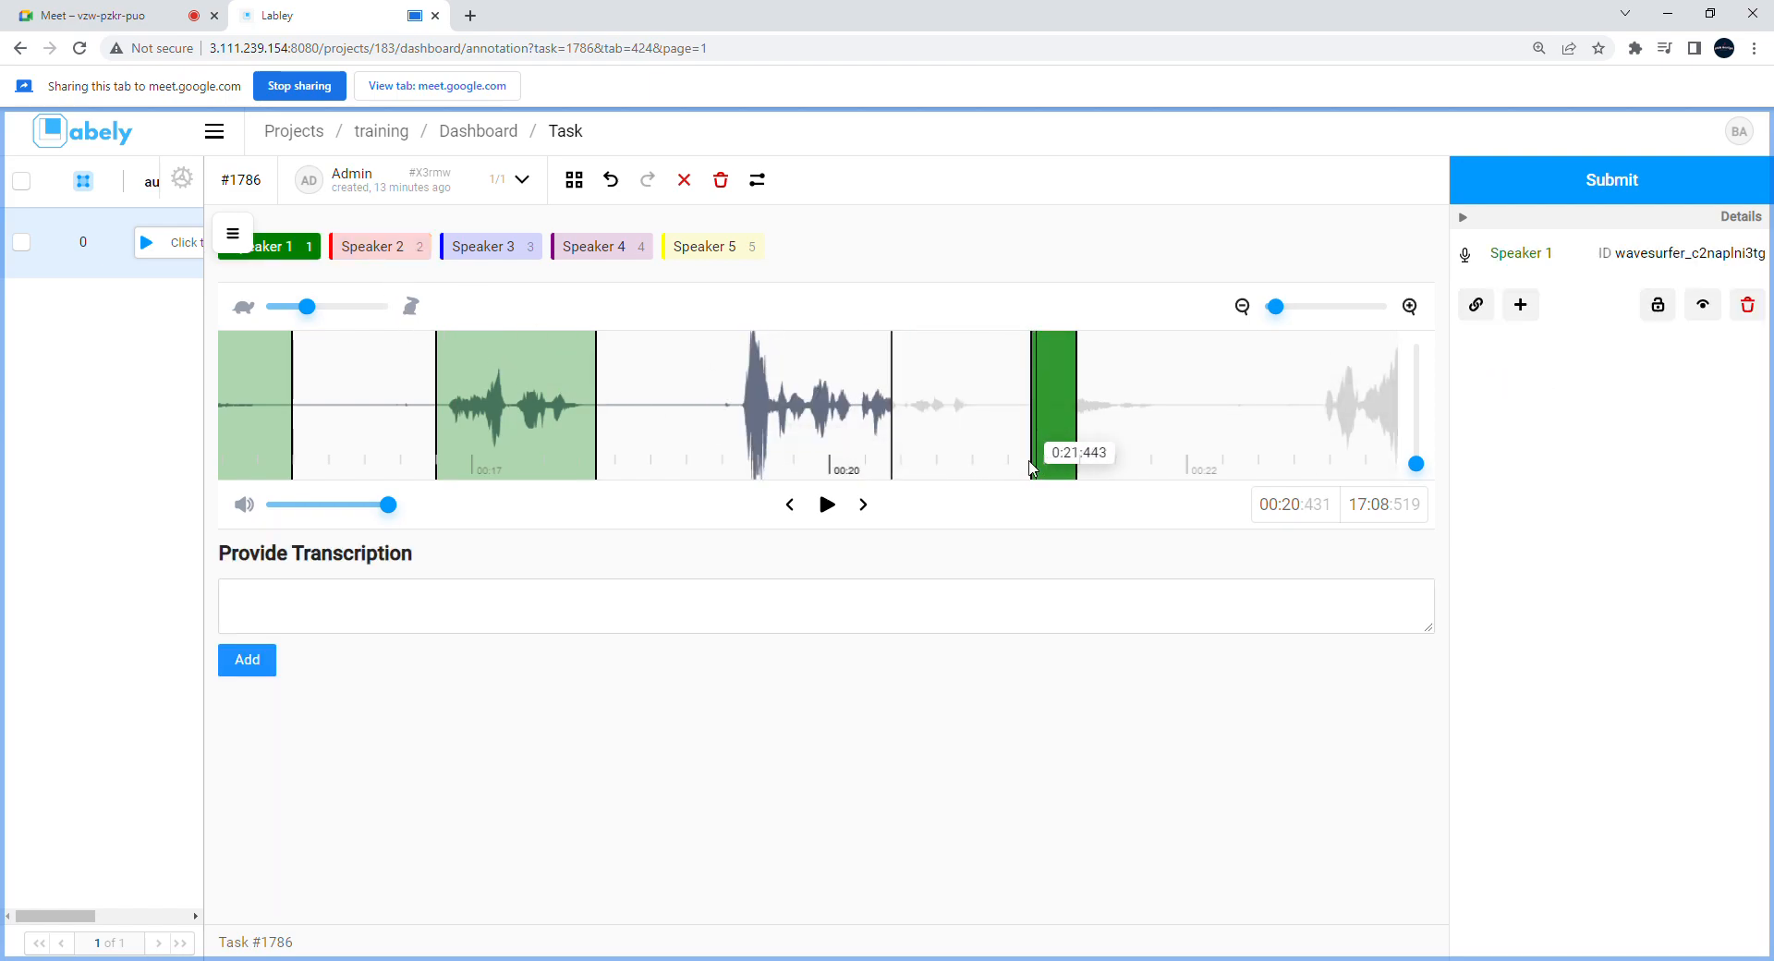
click(1045, 442)
Step: Mark a Speaker 2 segment from about 18.6 to 20.4 seconds and move the short Speaker 1 segment directly after it, ending at about 20.8 seconds
click(728, 442)
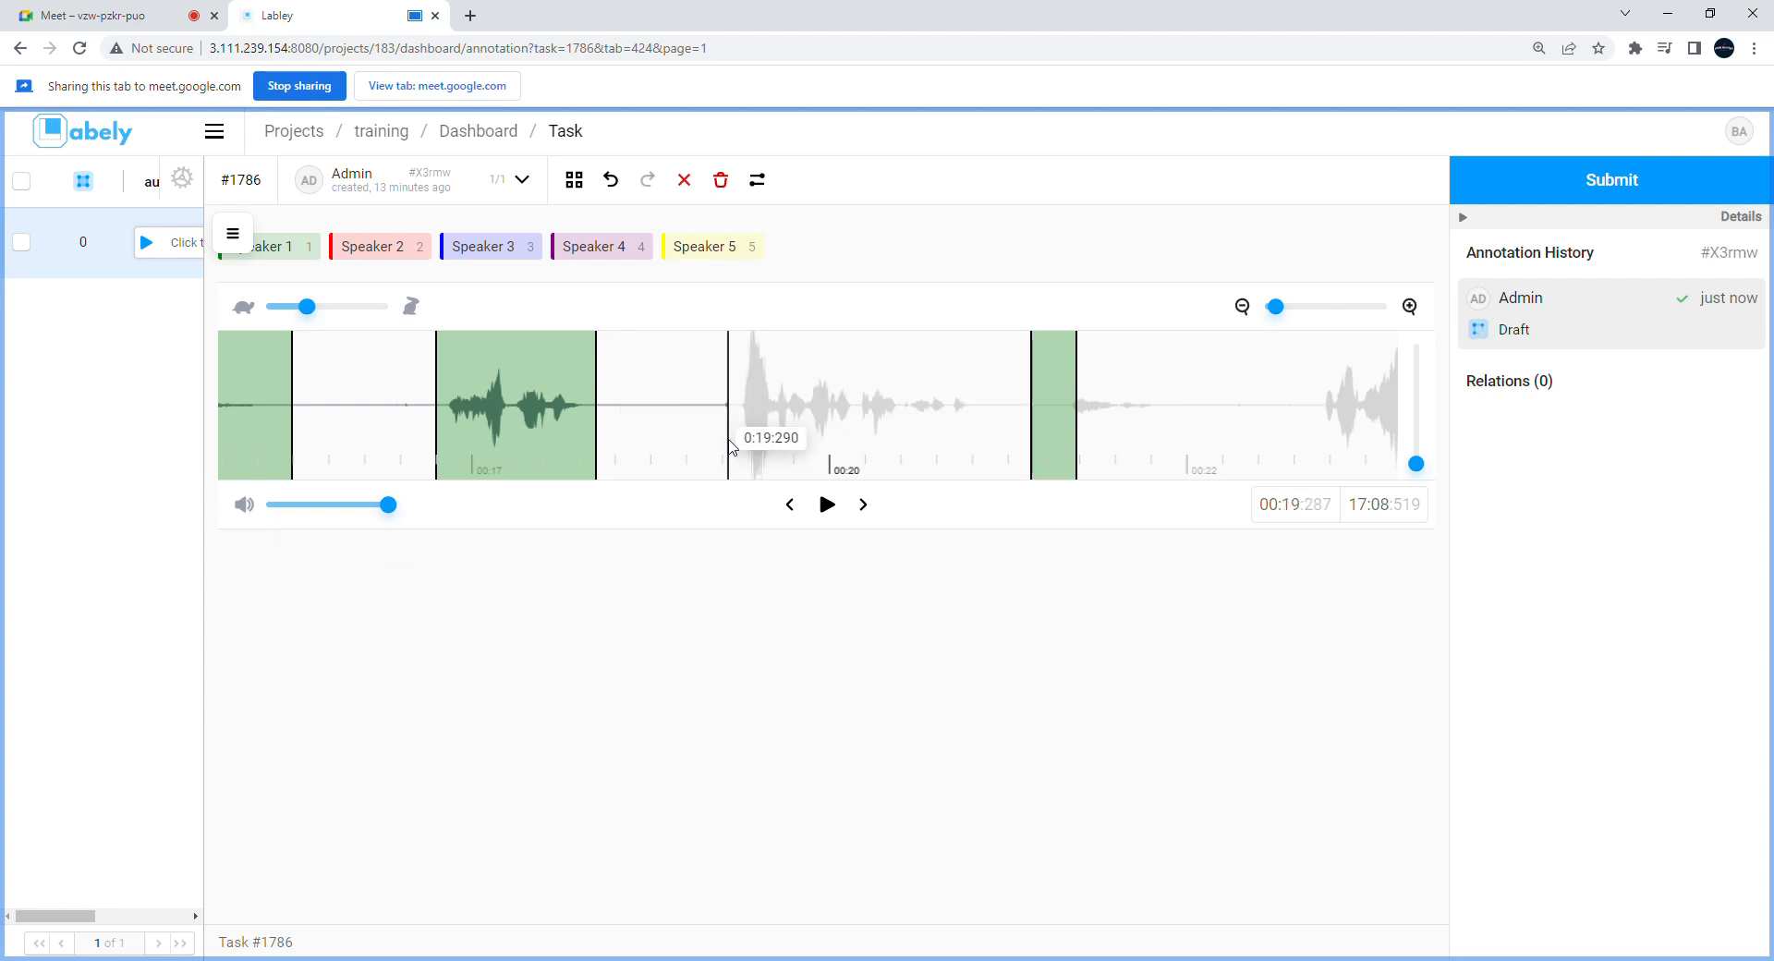
click(388, 253)
drag(736, 477, 900, 480)
click(957, 440)
click(900, 478)
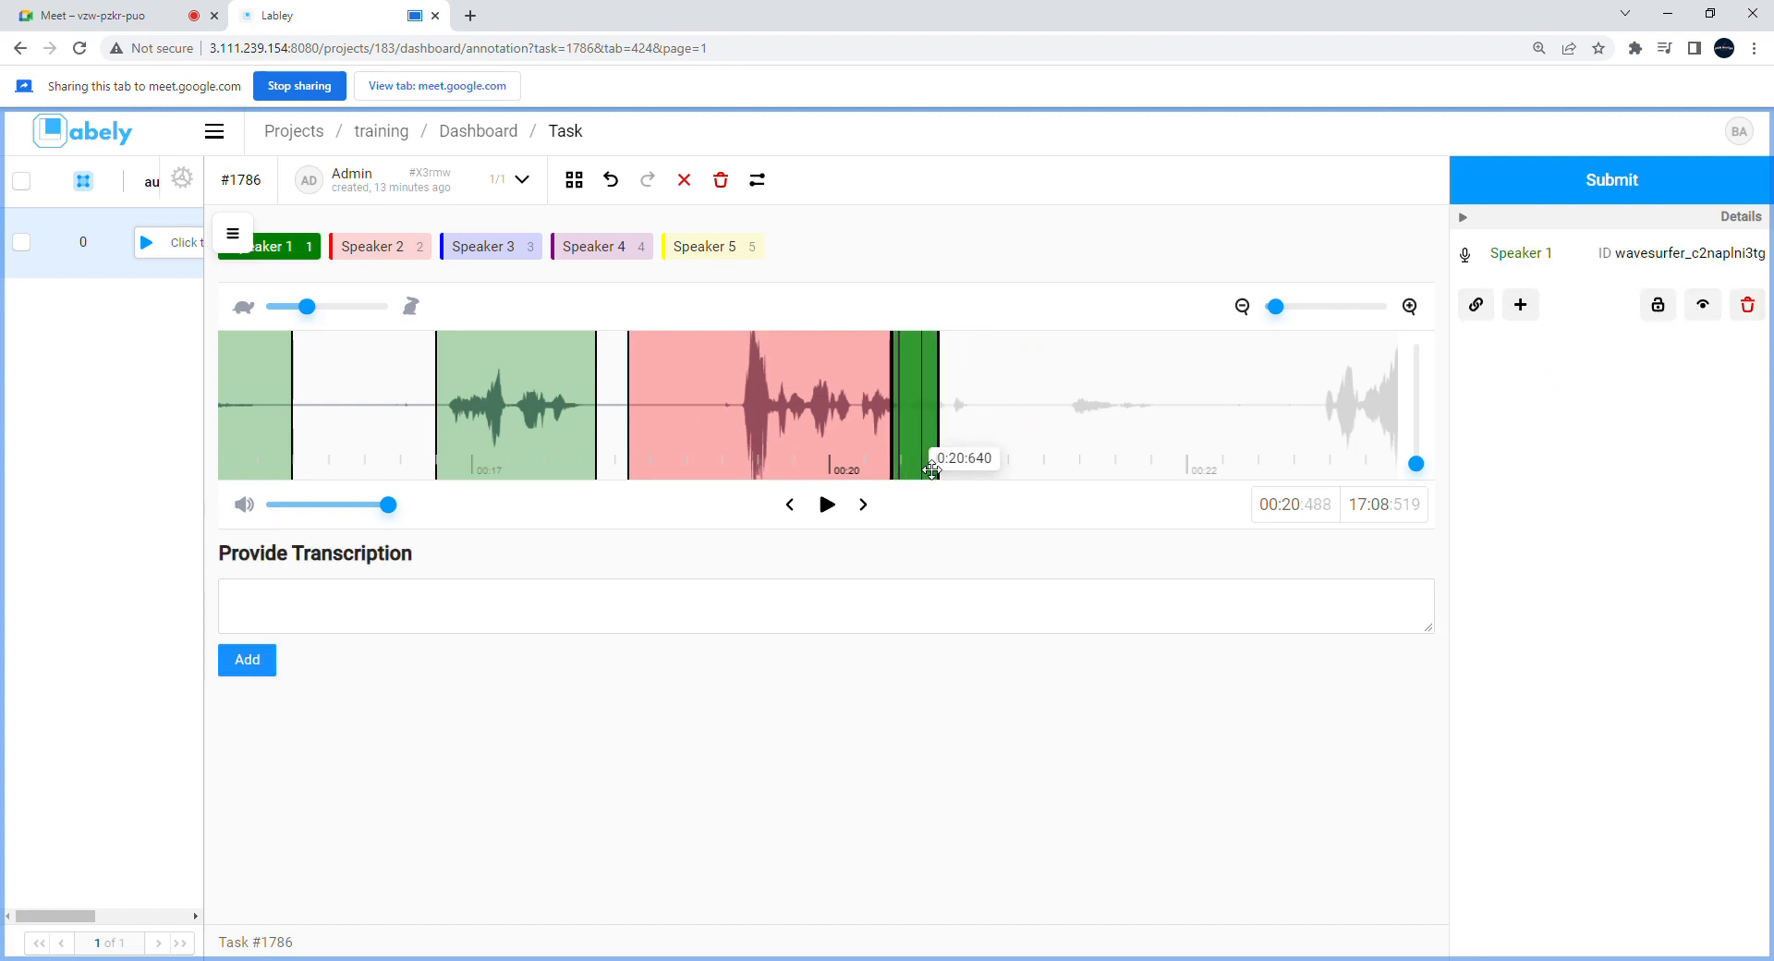
Step: Delete the short Speaker 1 segment from about 20.4 to 20.8 seconds
click(930, 471)
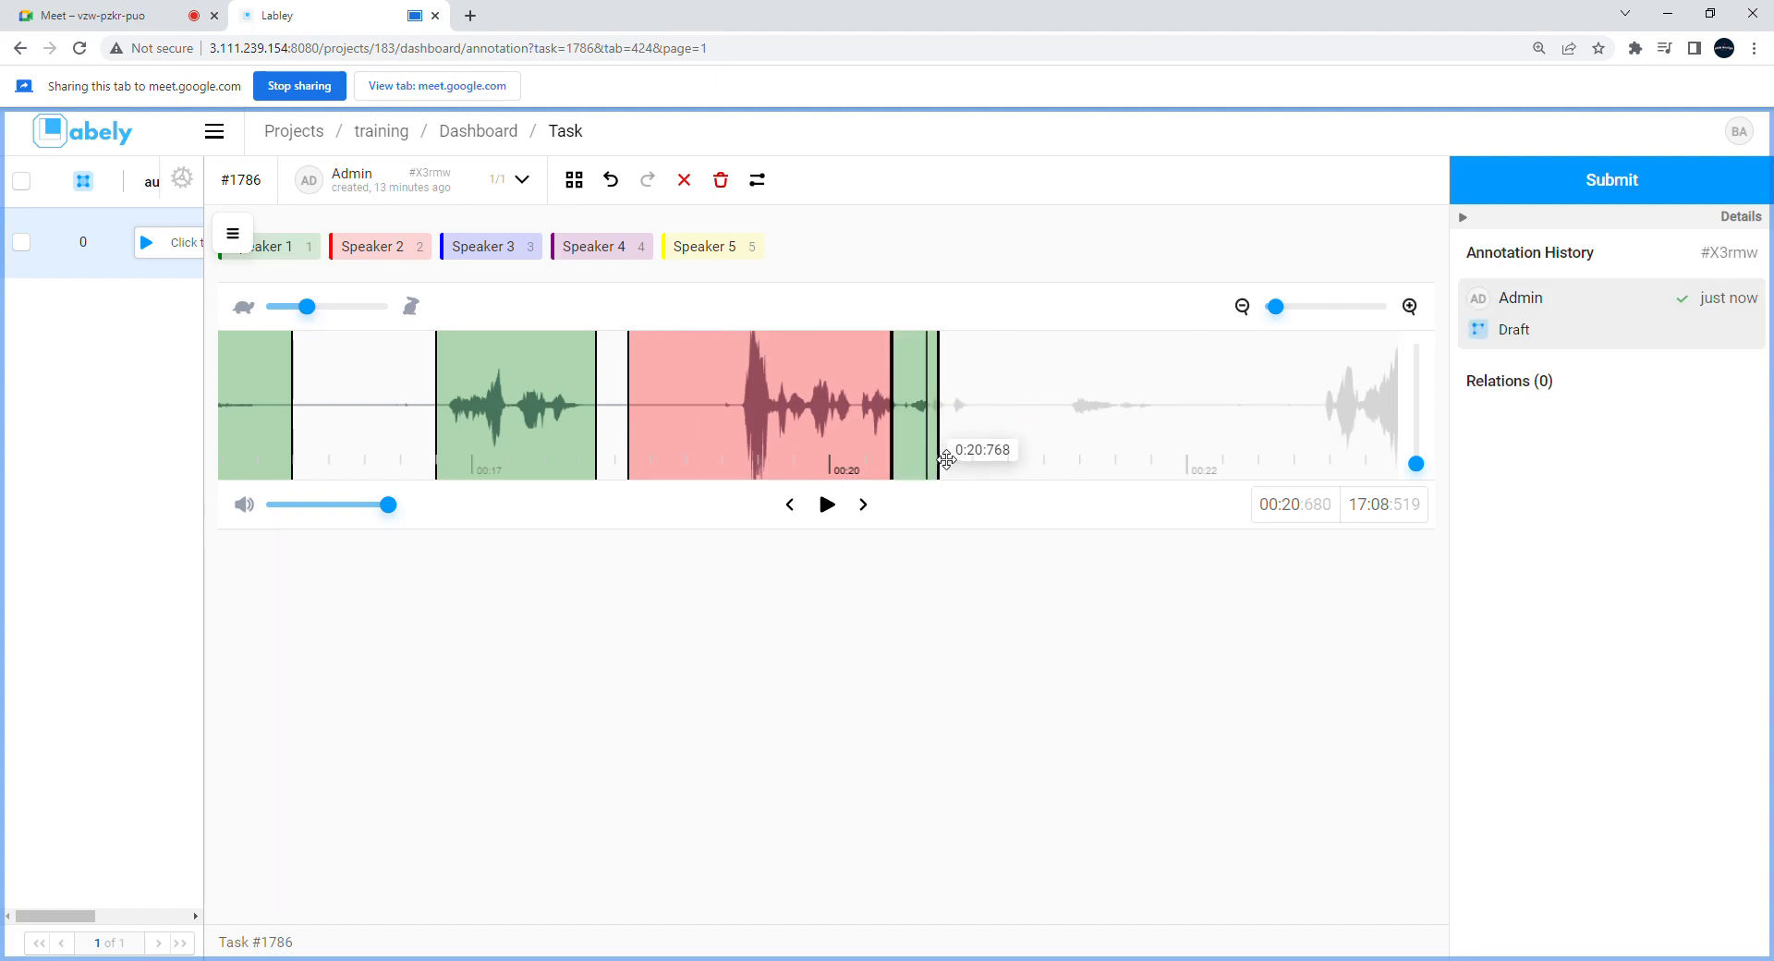
click(942, 459)
click(1755, 316)
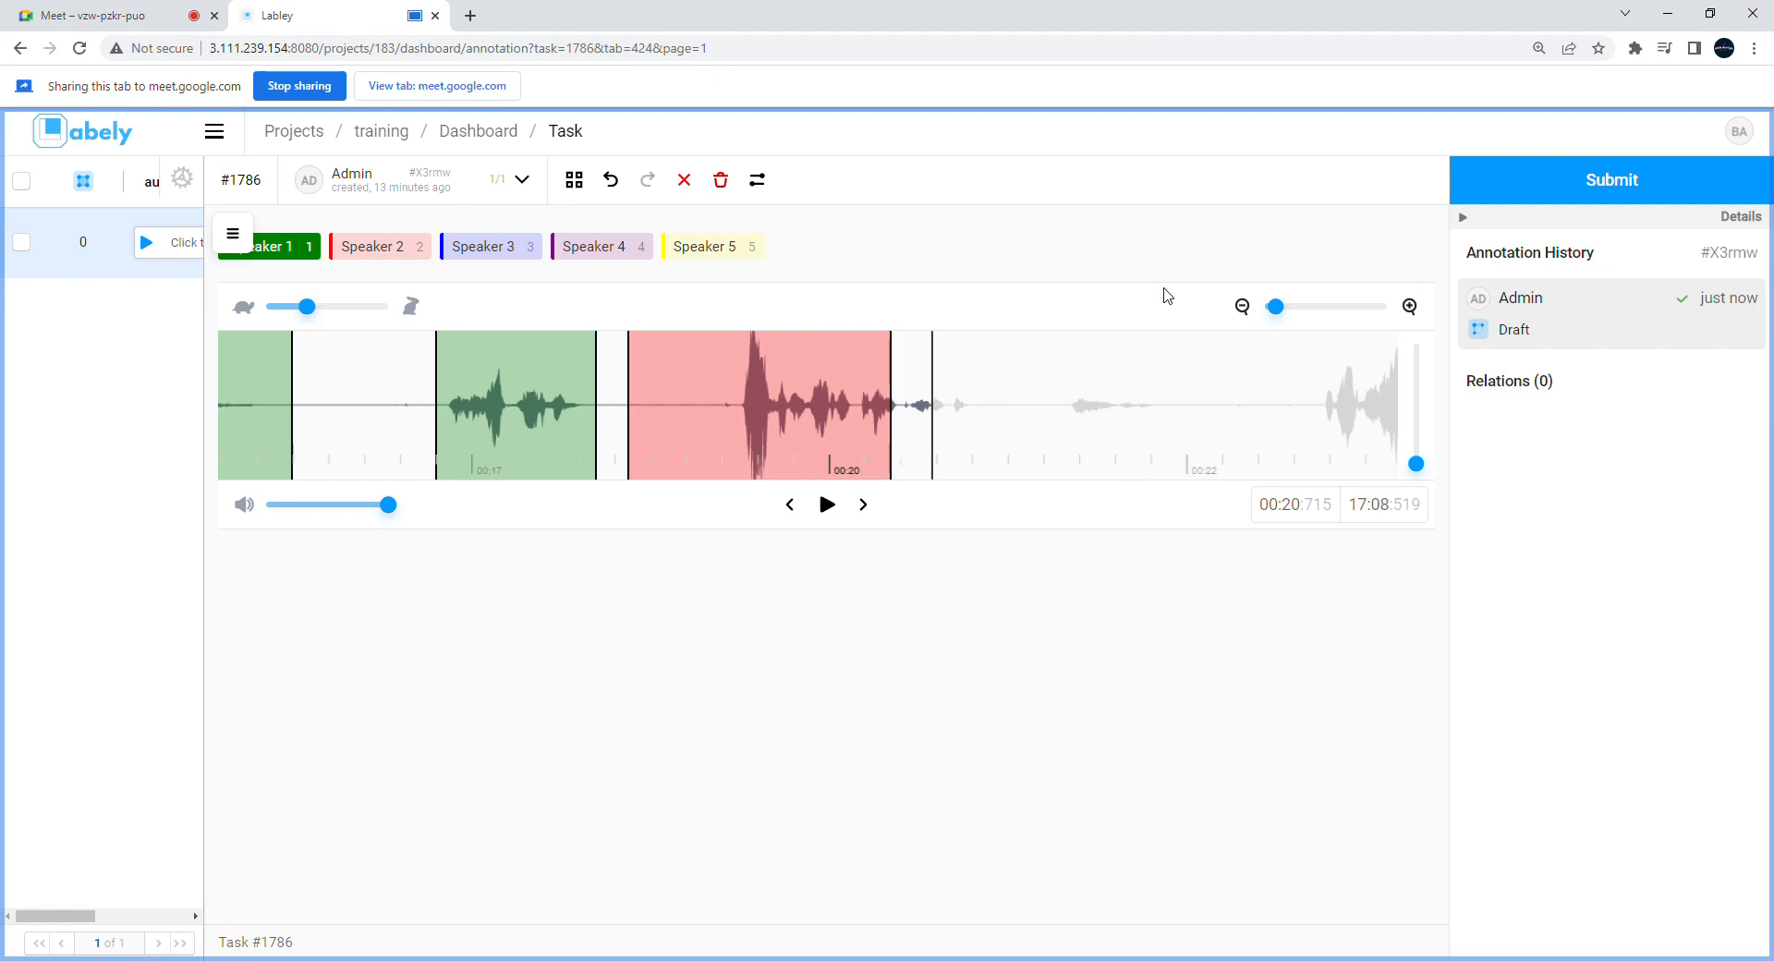
Step: Shift the last Speaker 2 segment later and trim its start, so it spans about 19.4 to 21.0 seconds
drag(861, 429, 943, 431)
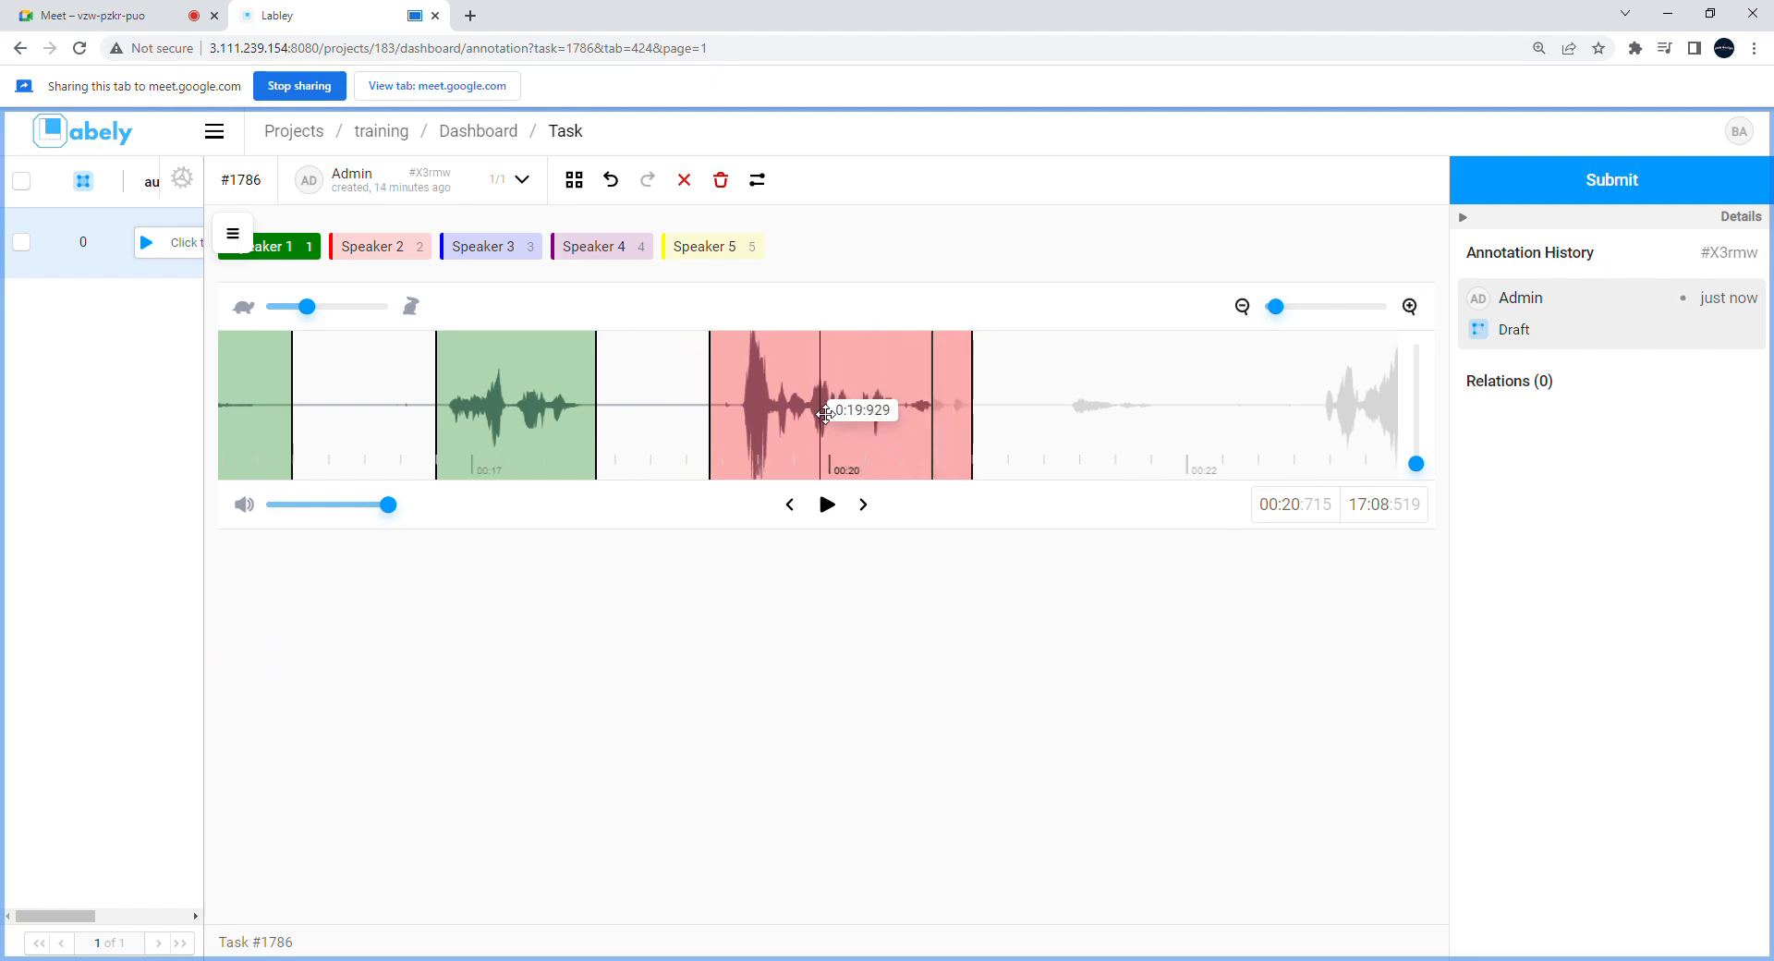
drag(722, 424, 753, 424)
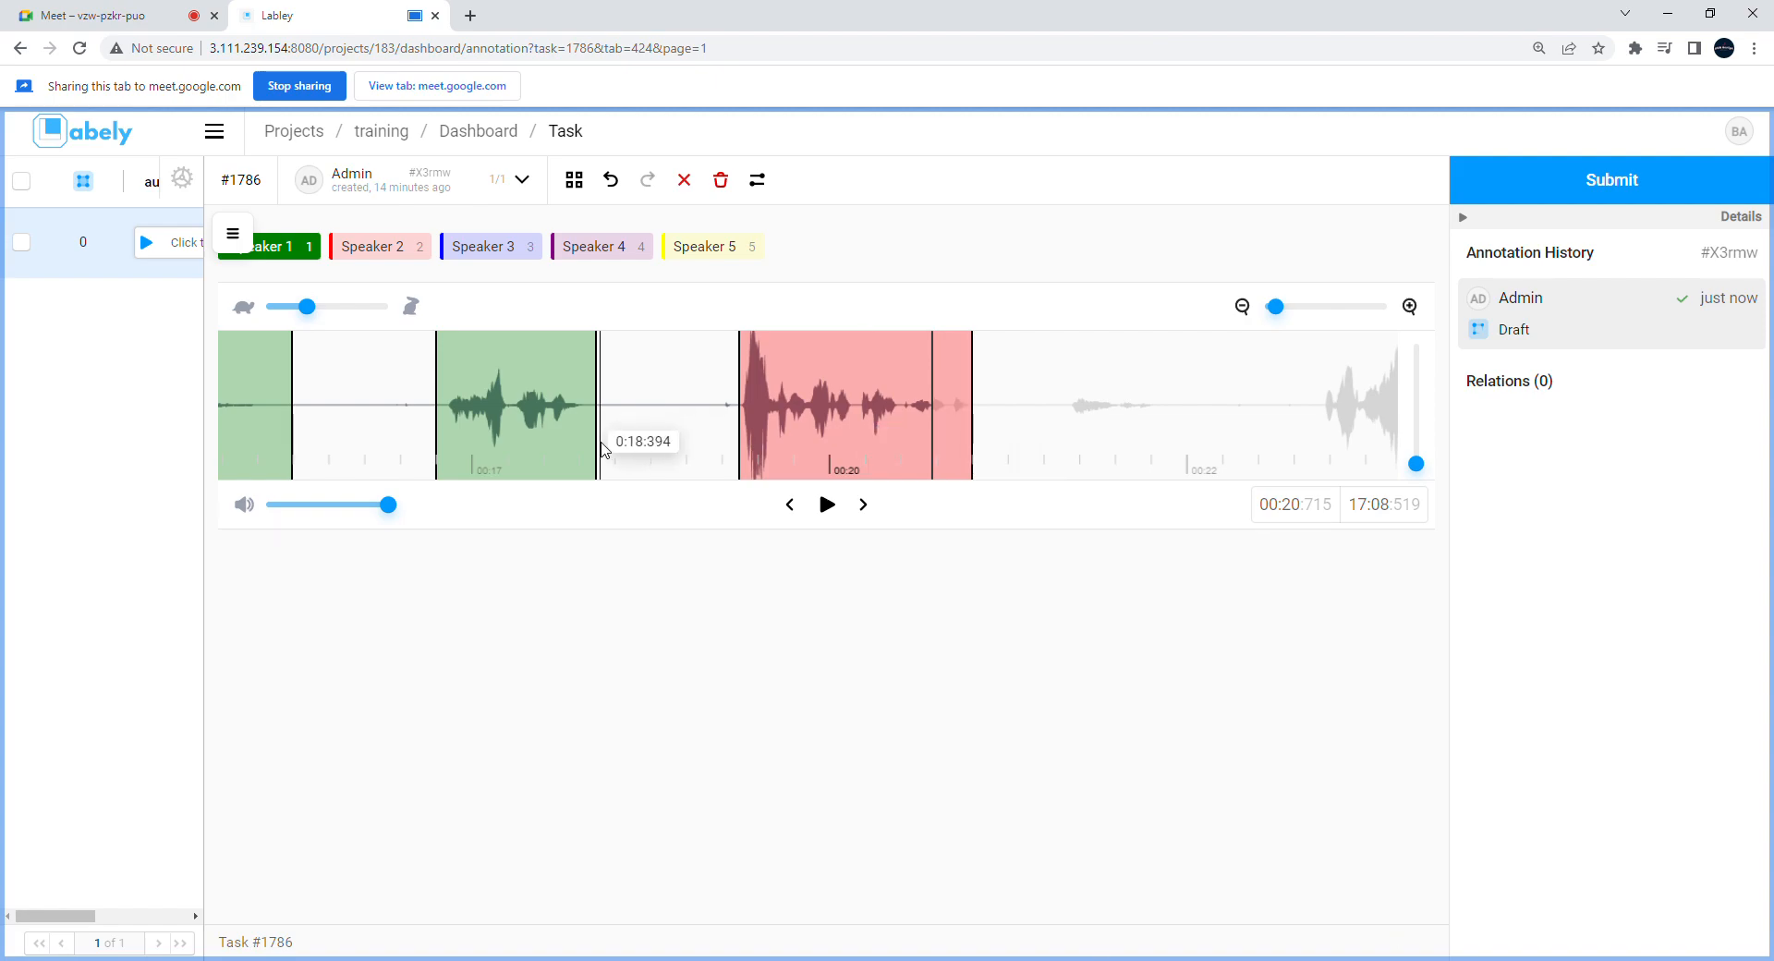
Step: Select the last few Speaker 1 and Speaker 2 segments in turn to examine which transcriptions they carry
click(817, 450)
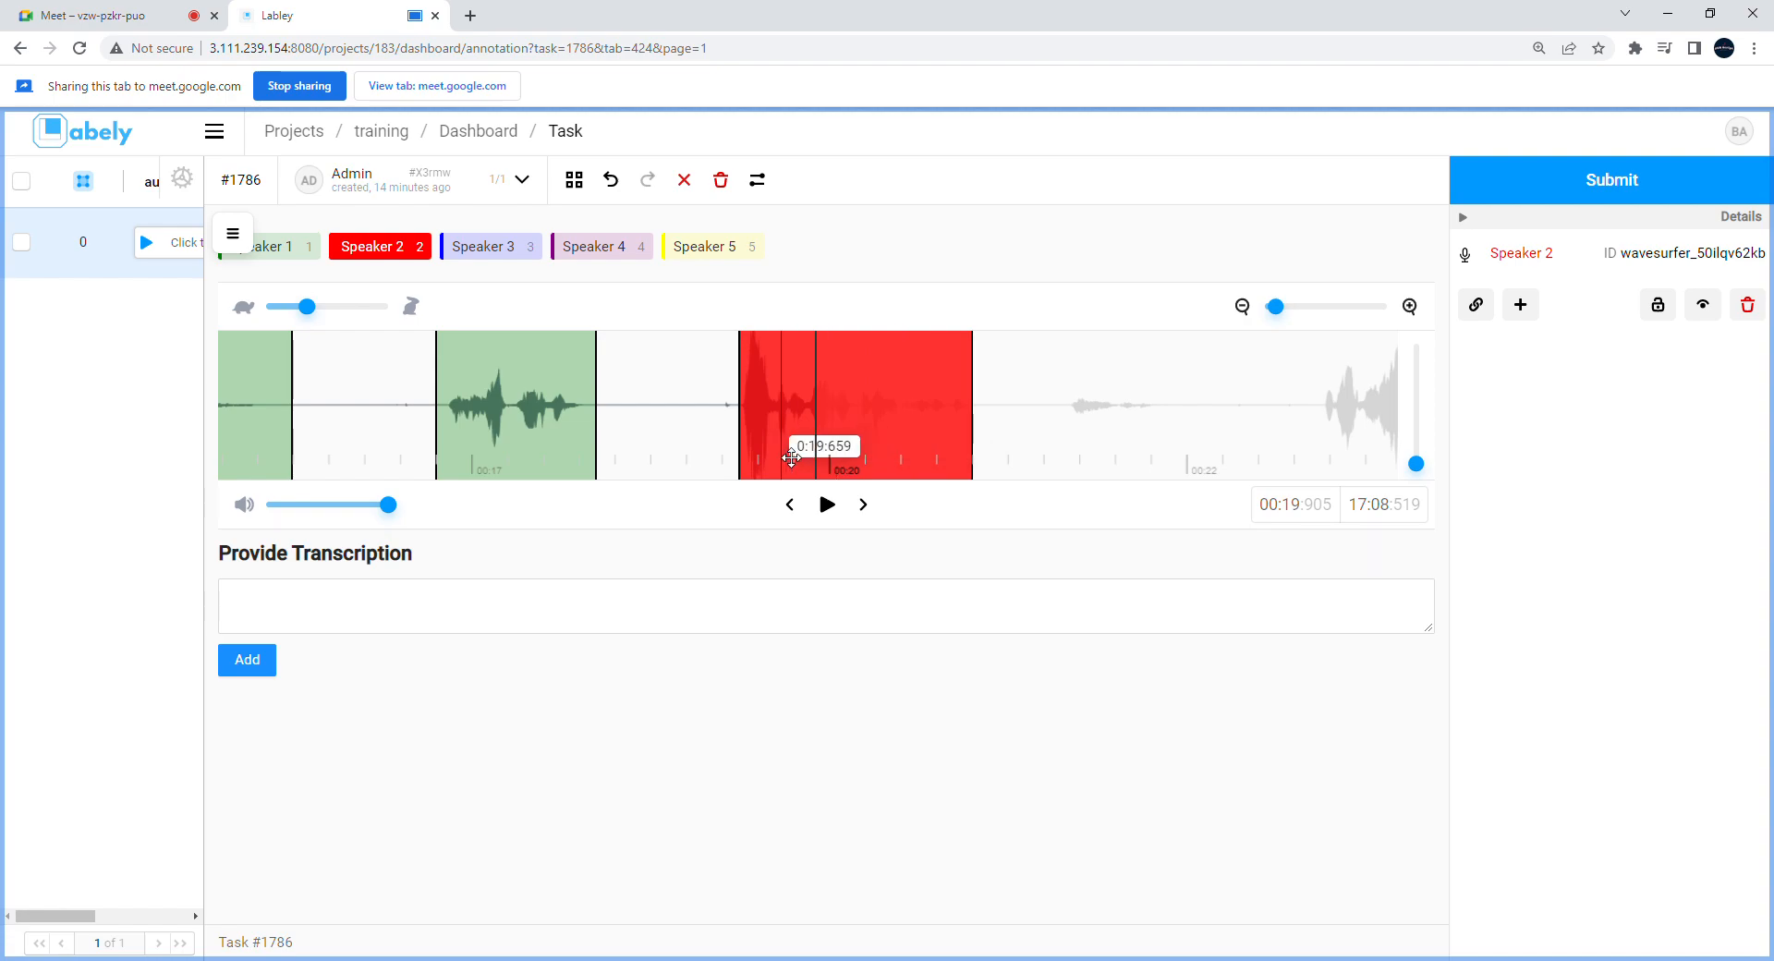
click(304, 613)
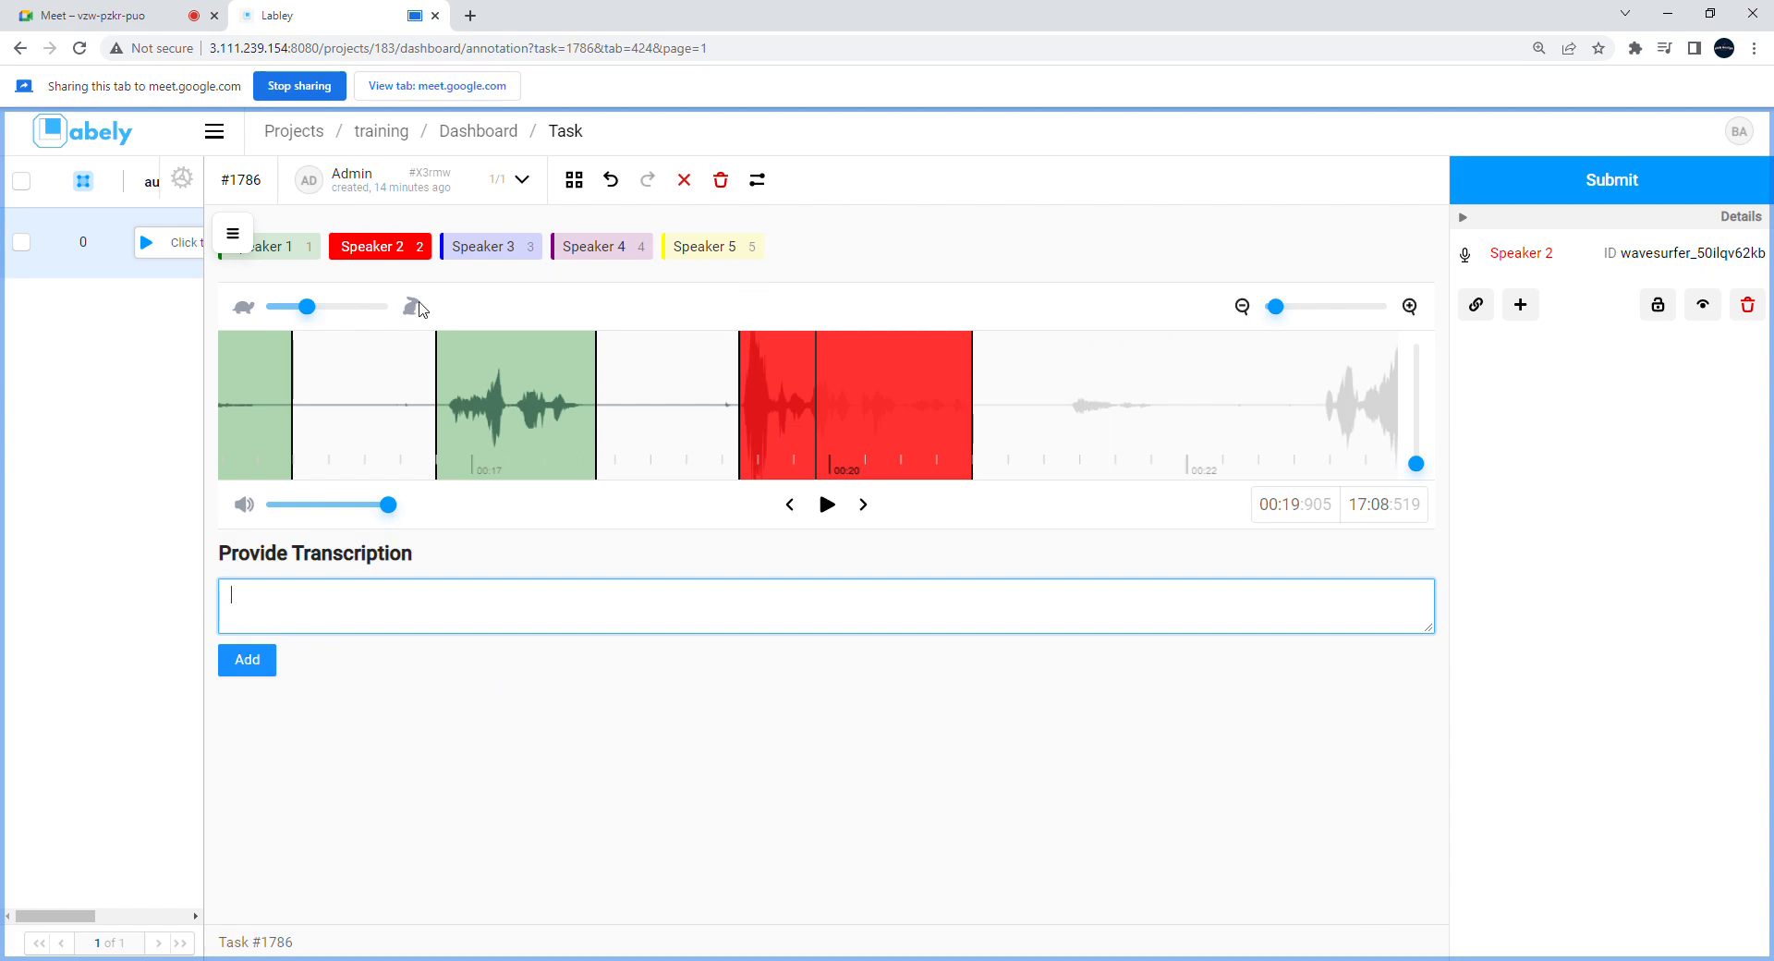
click(454, 451)
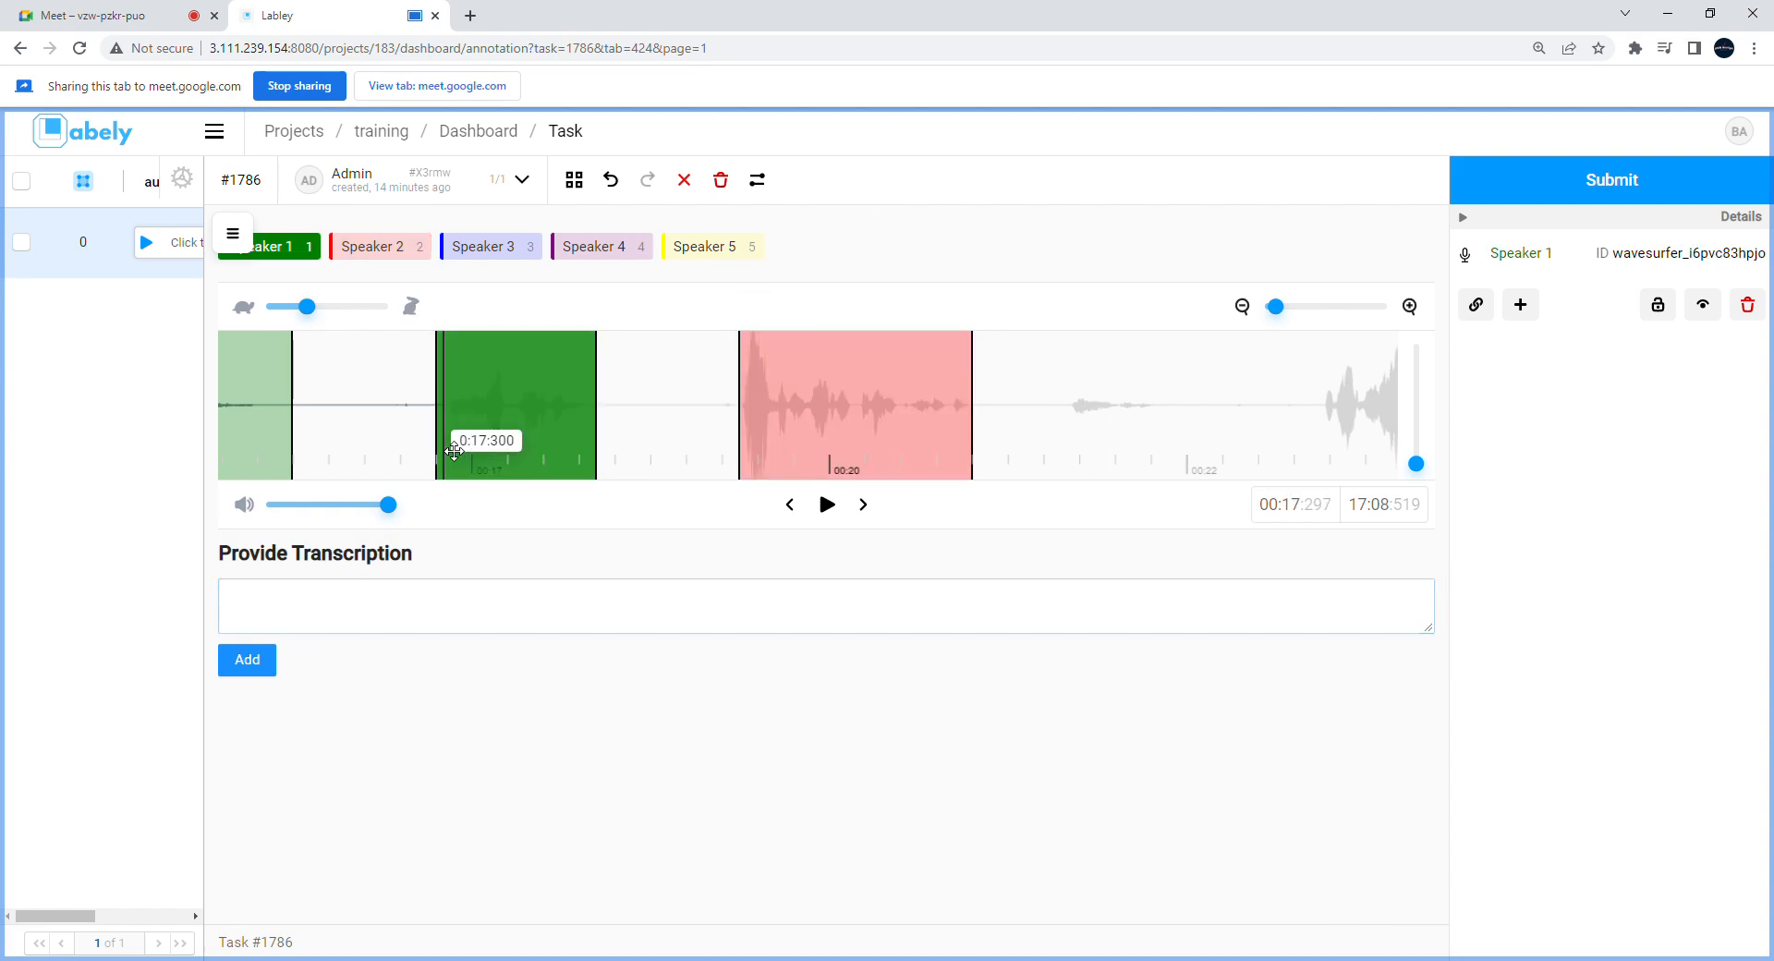
click(277, 433)
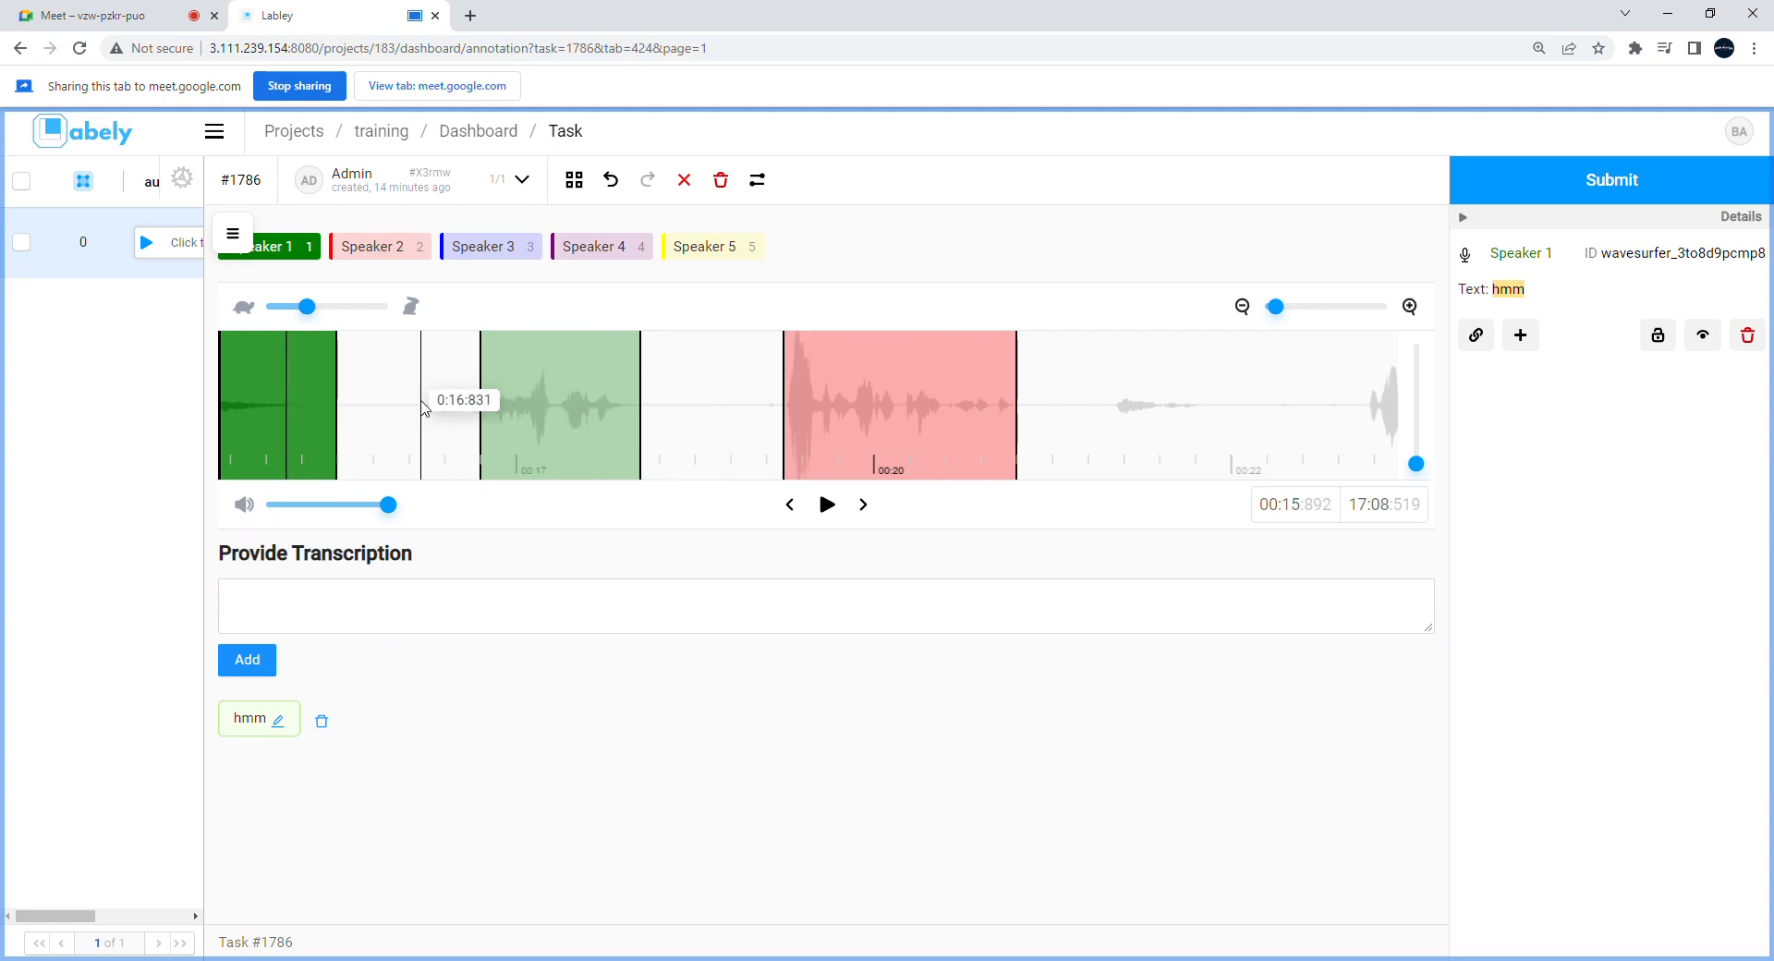
scroll(421, 410, left, 3)
click(529, 447)
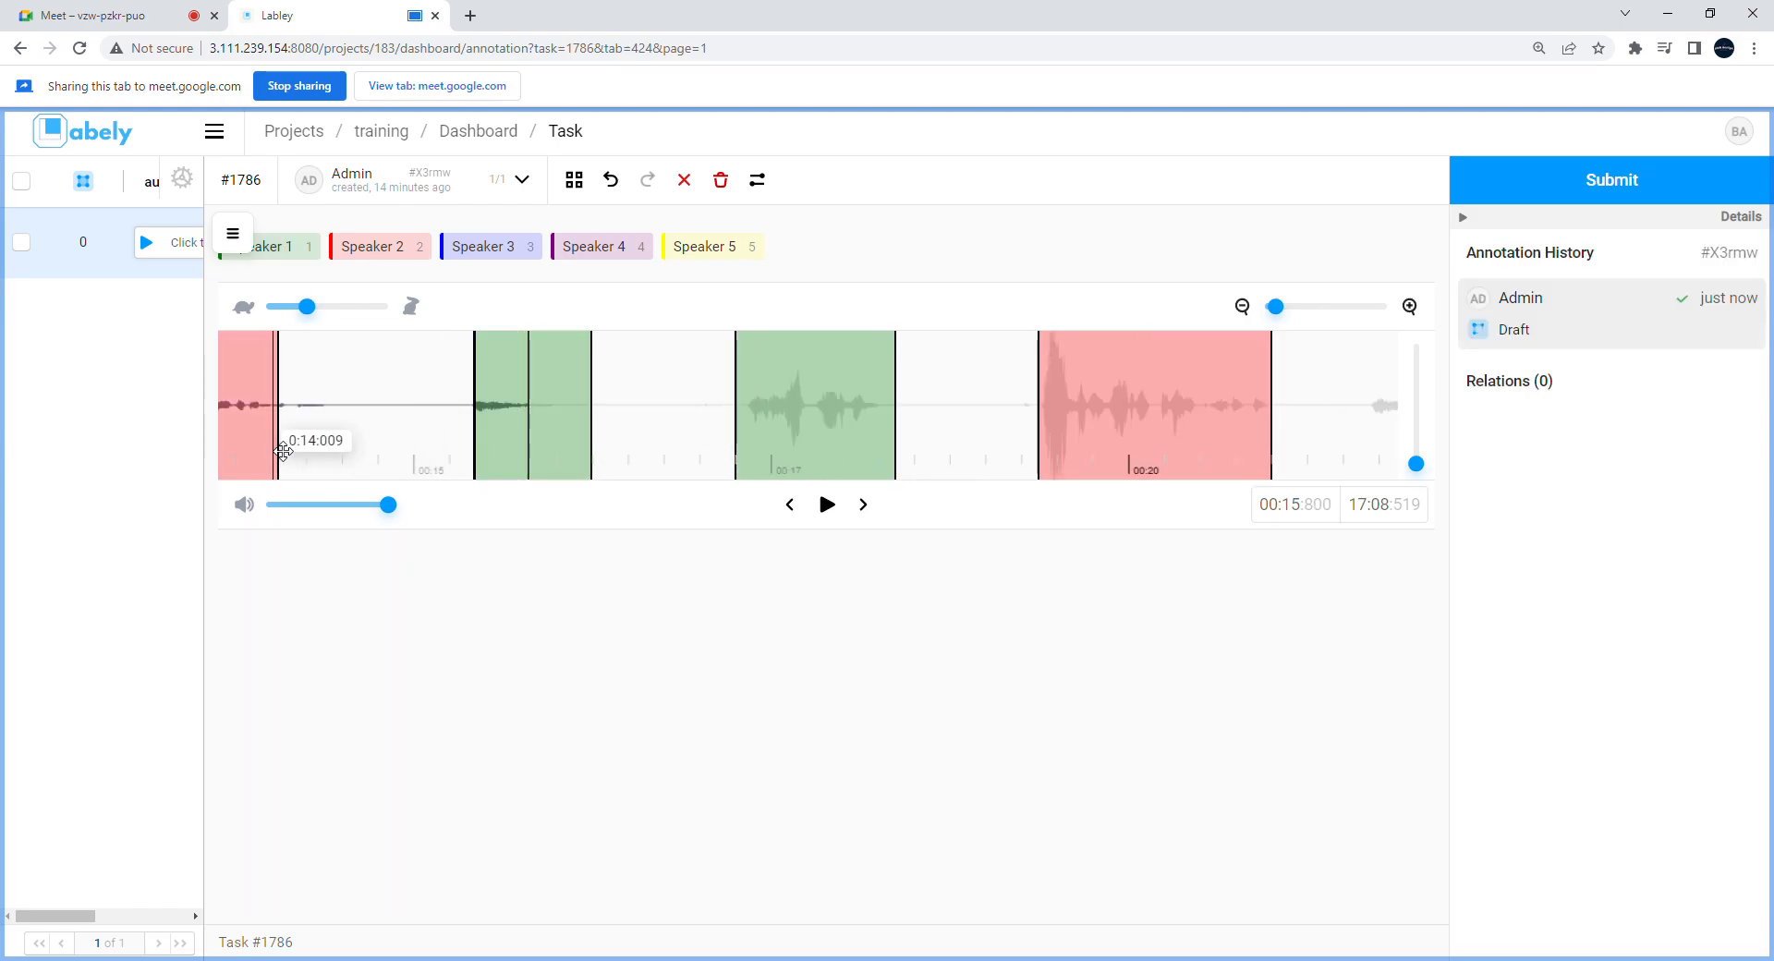
click(283, 451)
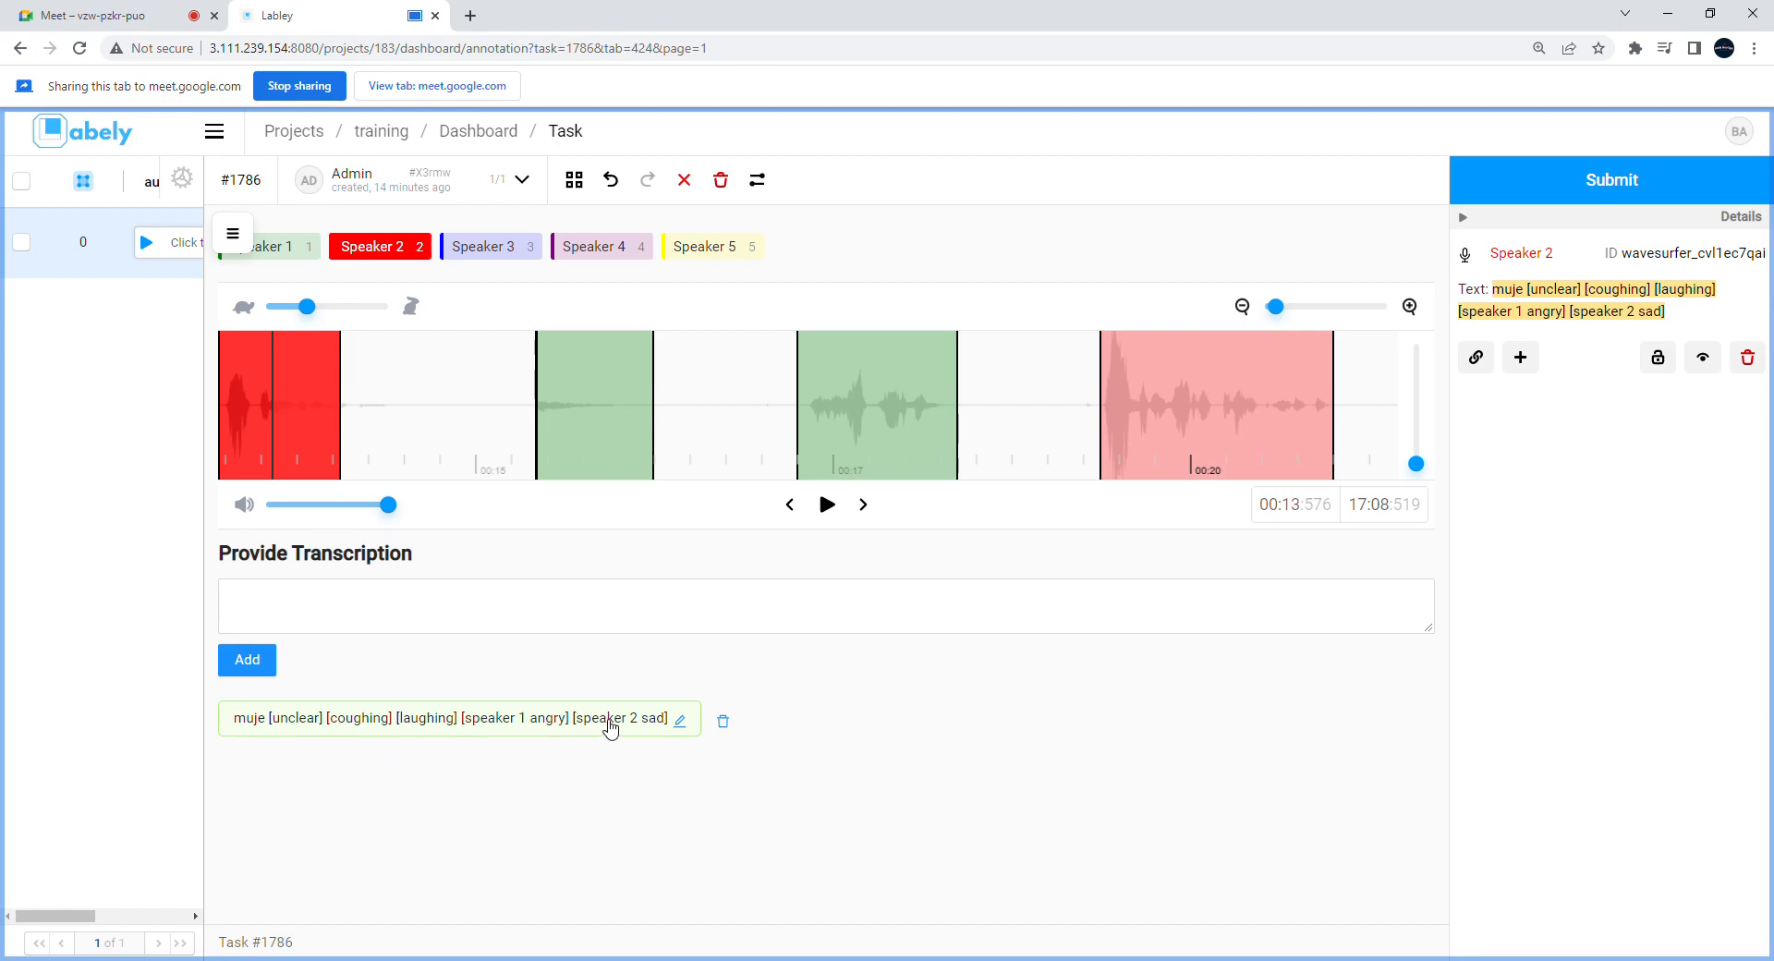
click(682, 725)
Step: Add the transcription "fasfs [coughing]" to the Speaker 1 segment from about 17.3 to 18.4 seconds
double_click(904, 409)
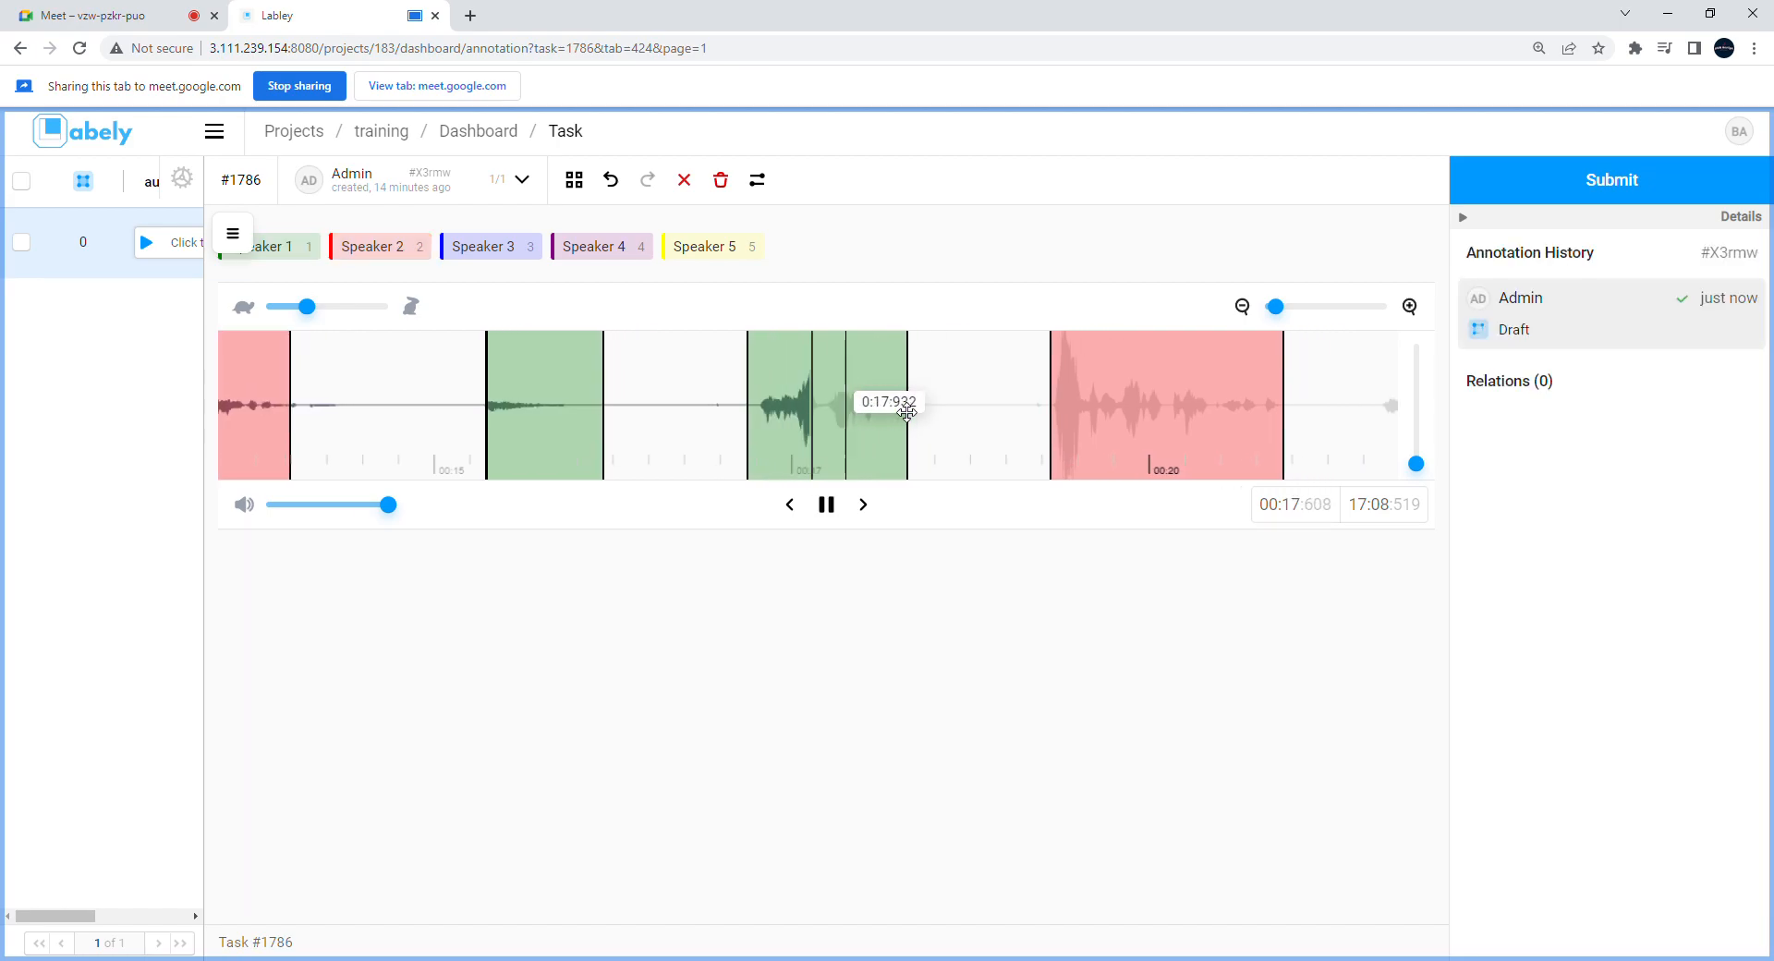
click(826, 505)
click(891, 379)
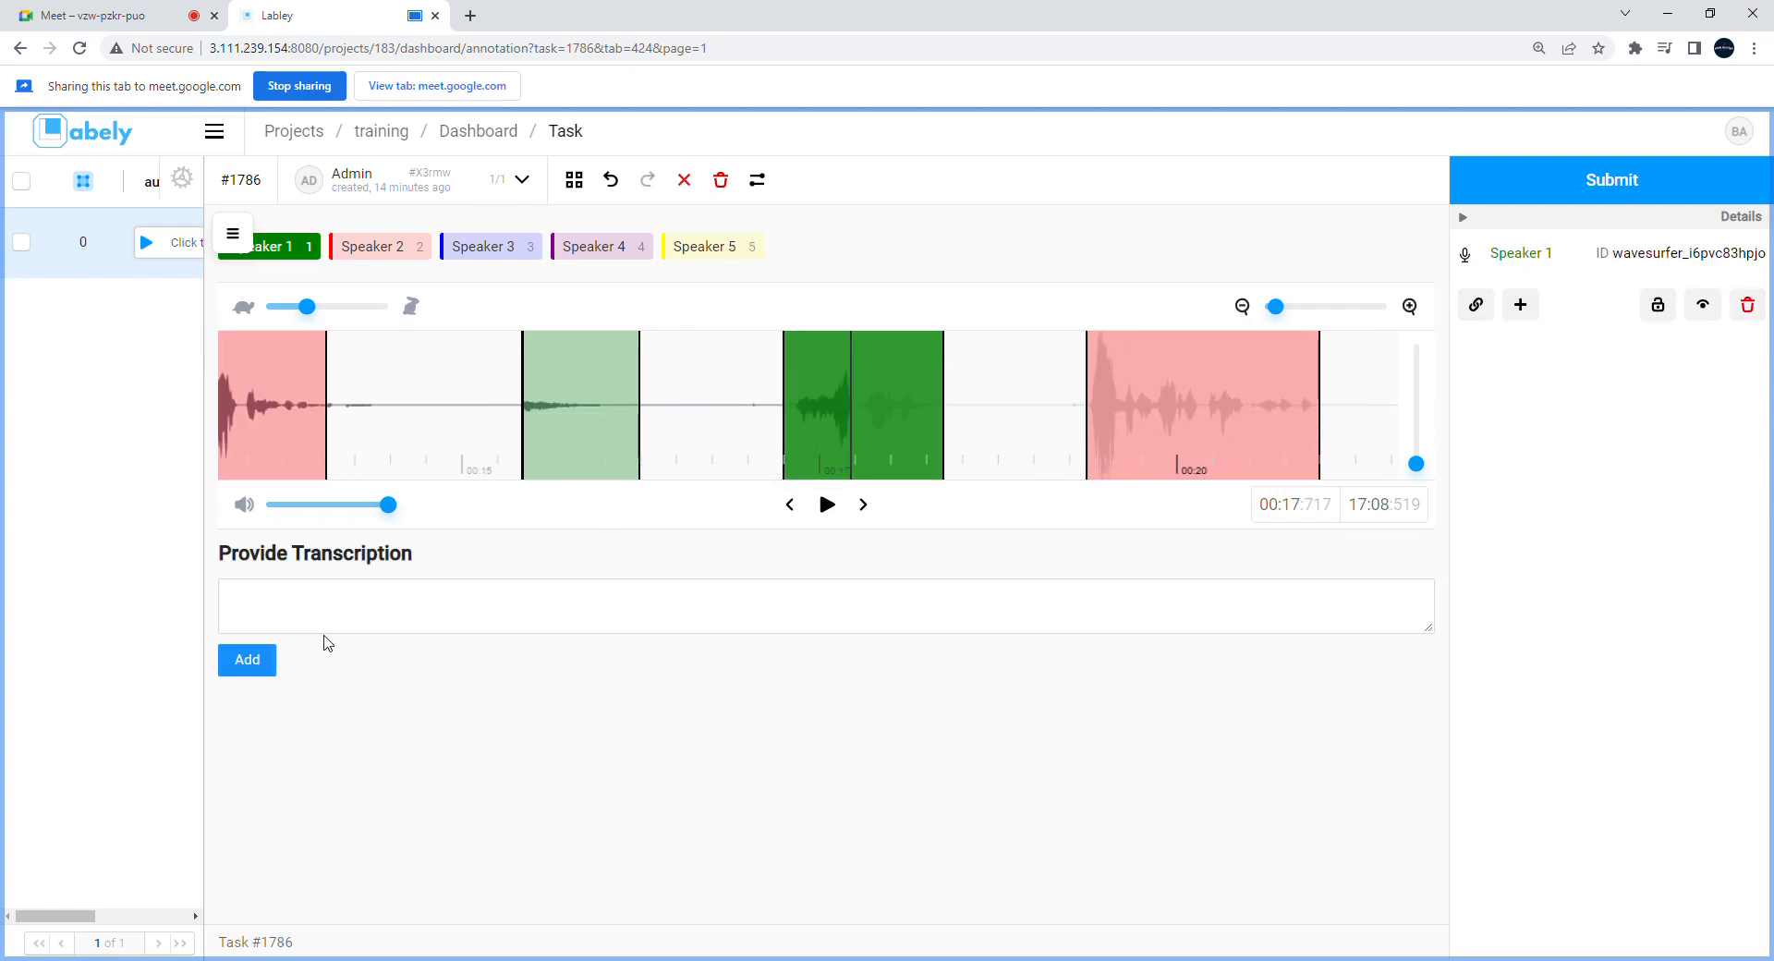
click(288, 610)
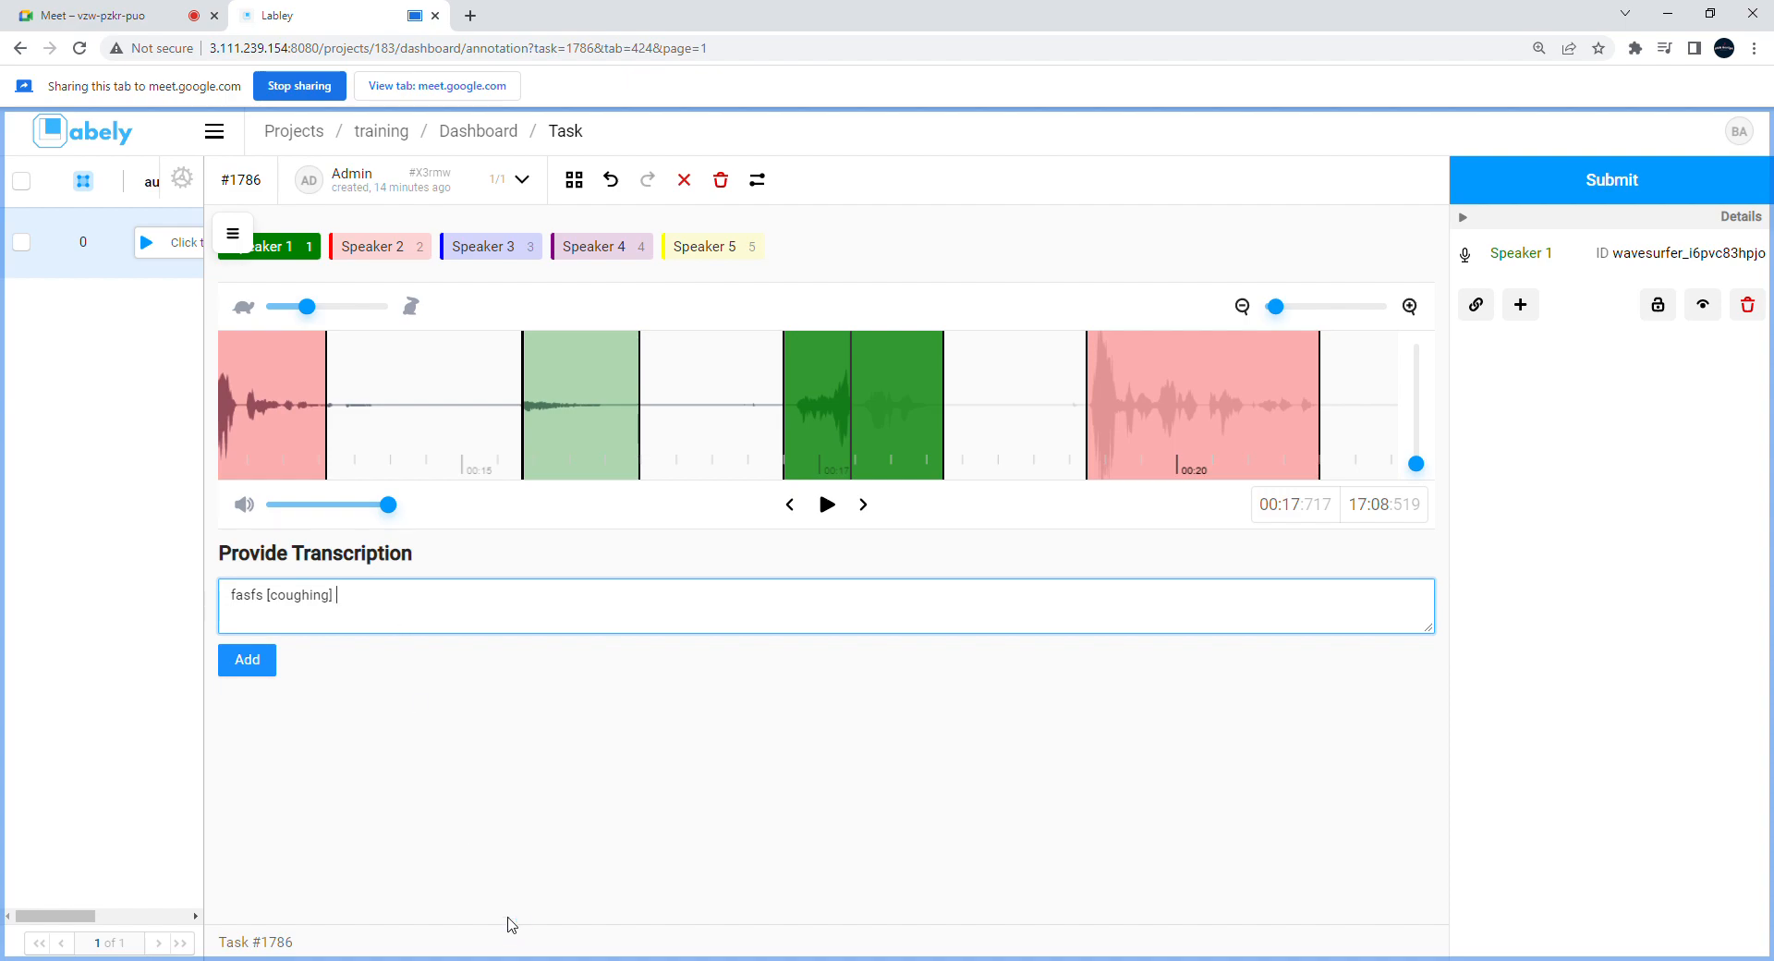
click(254, 674)
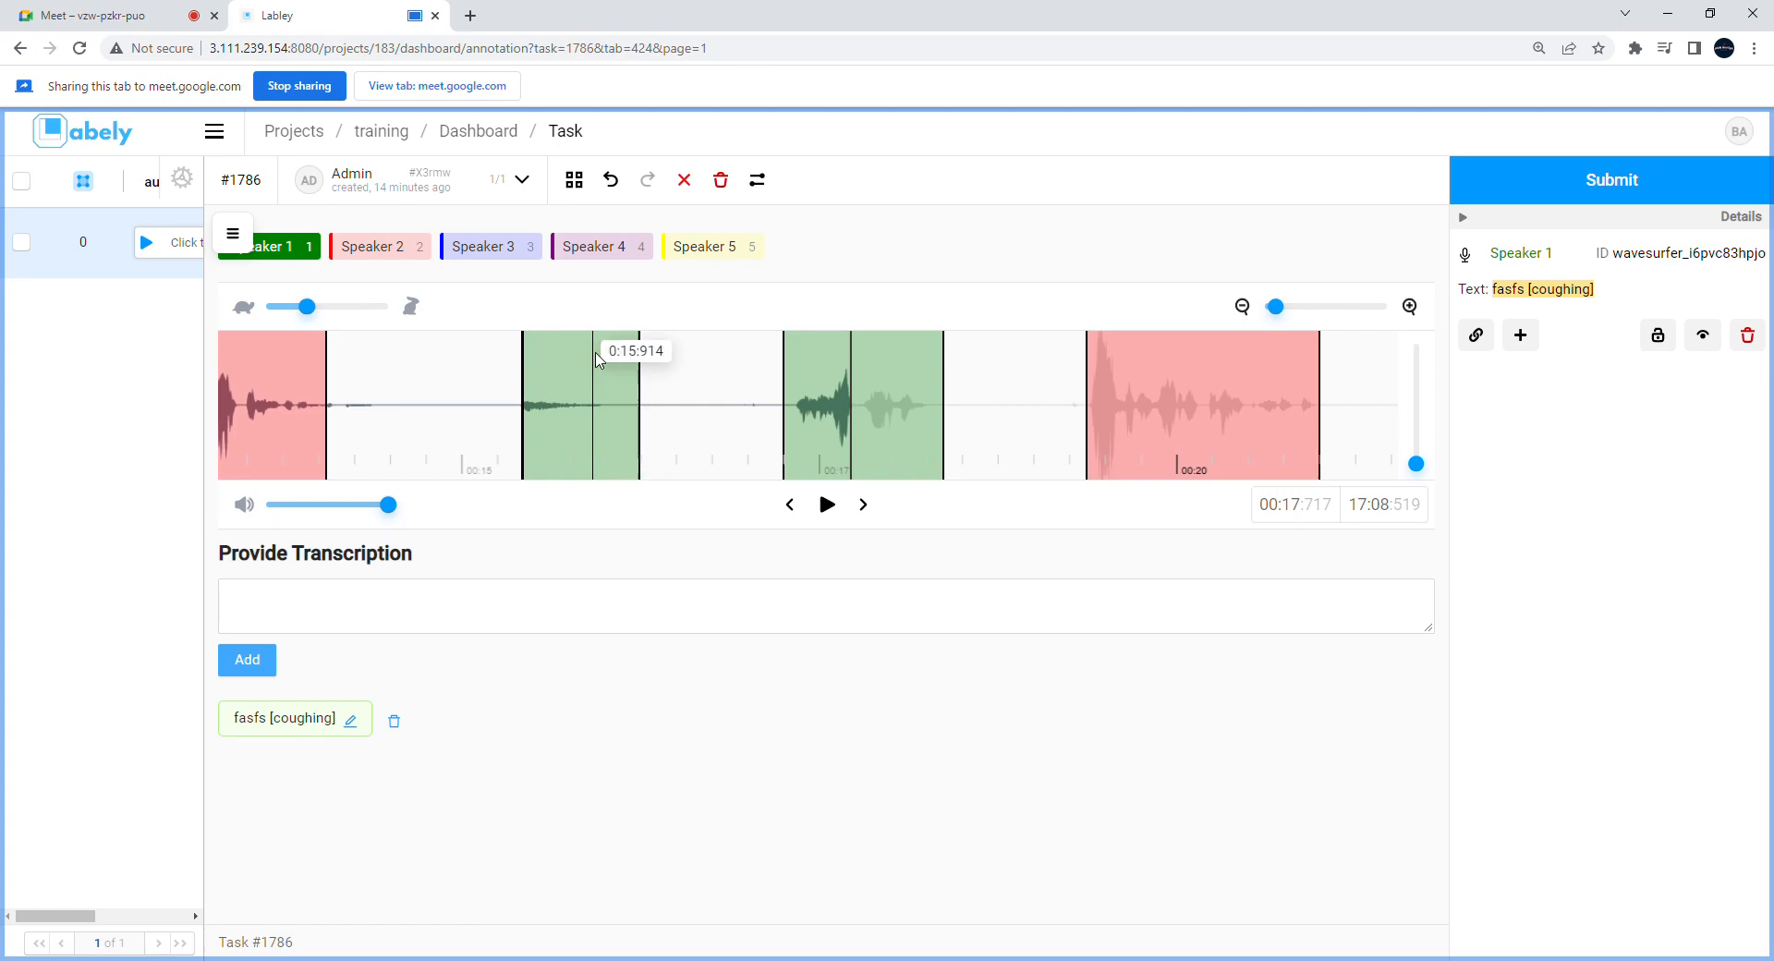
Step: Examine the marked segments from the start of the audio and in the Outliner list, leaving the Outliner collapsed
scroll(601, 462, up, 15)
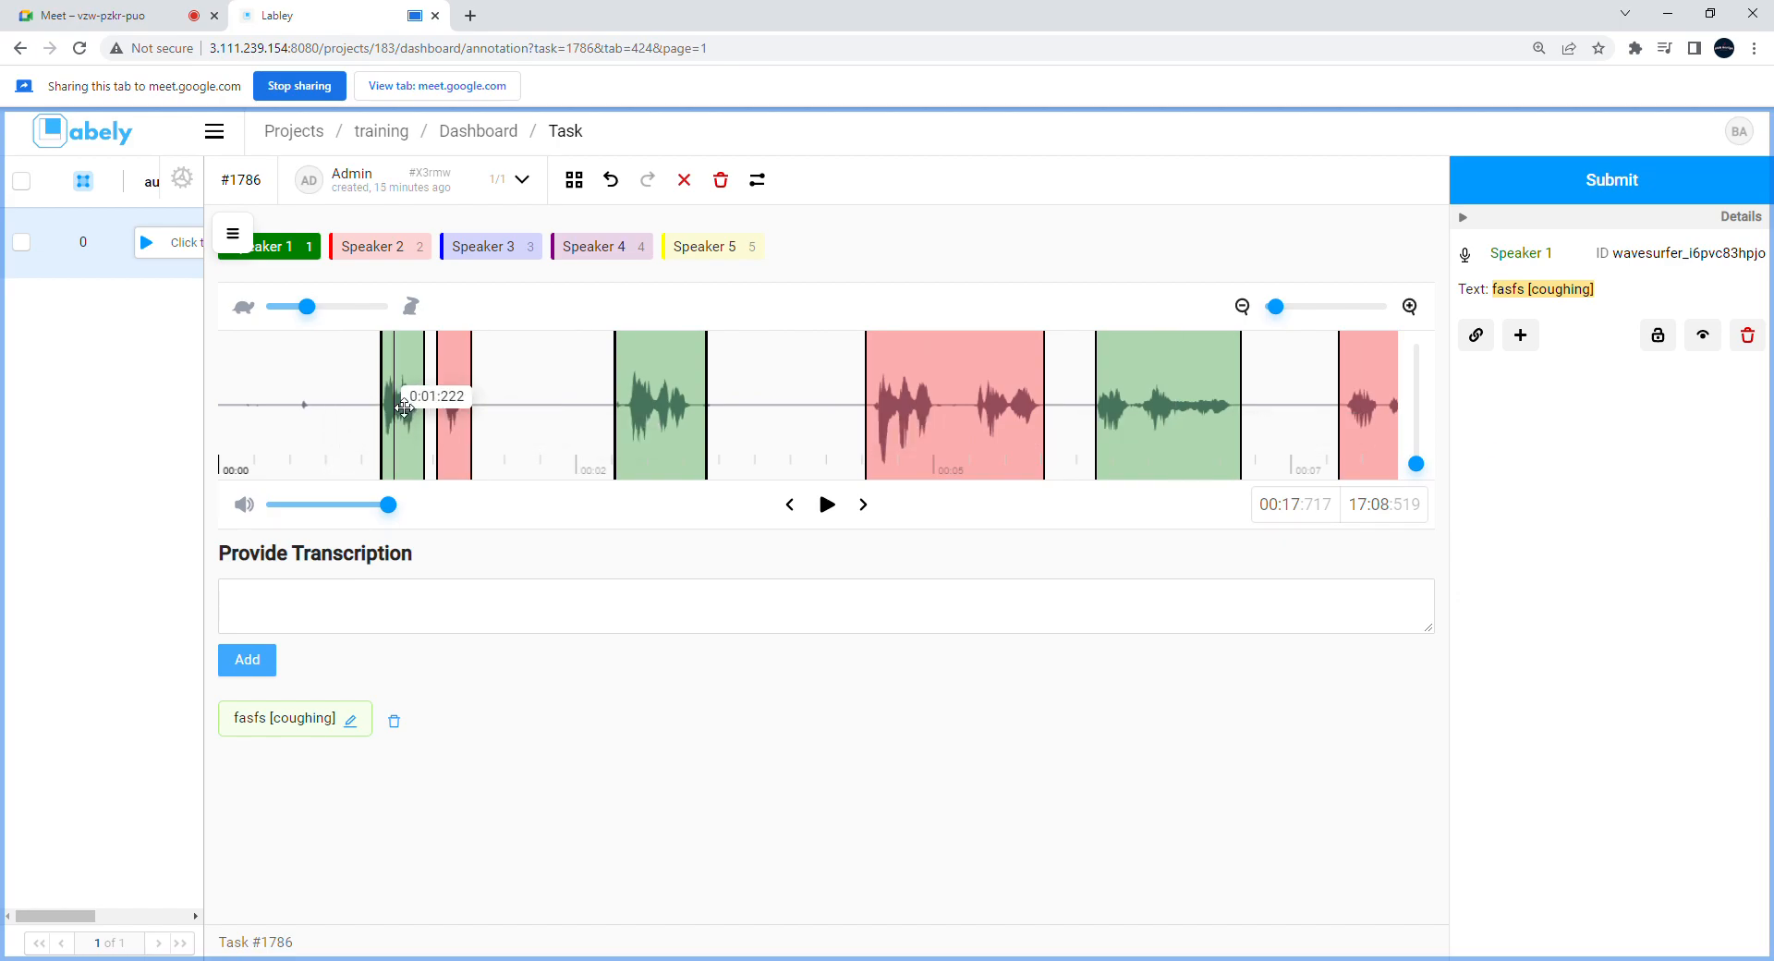
scroll(462, 404, right, 3)
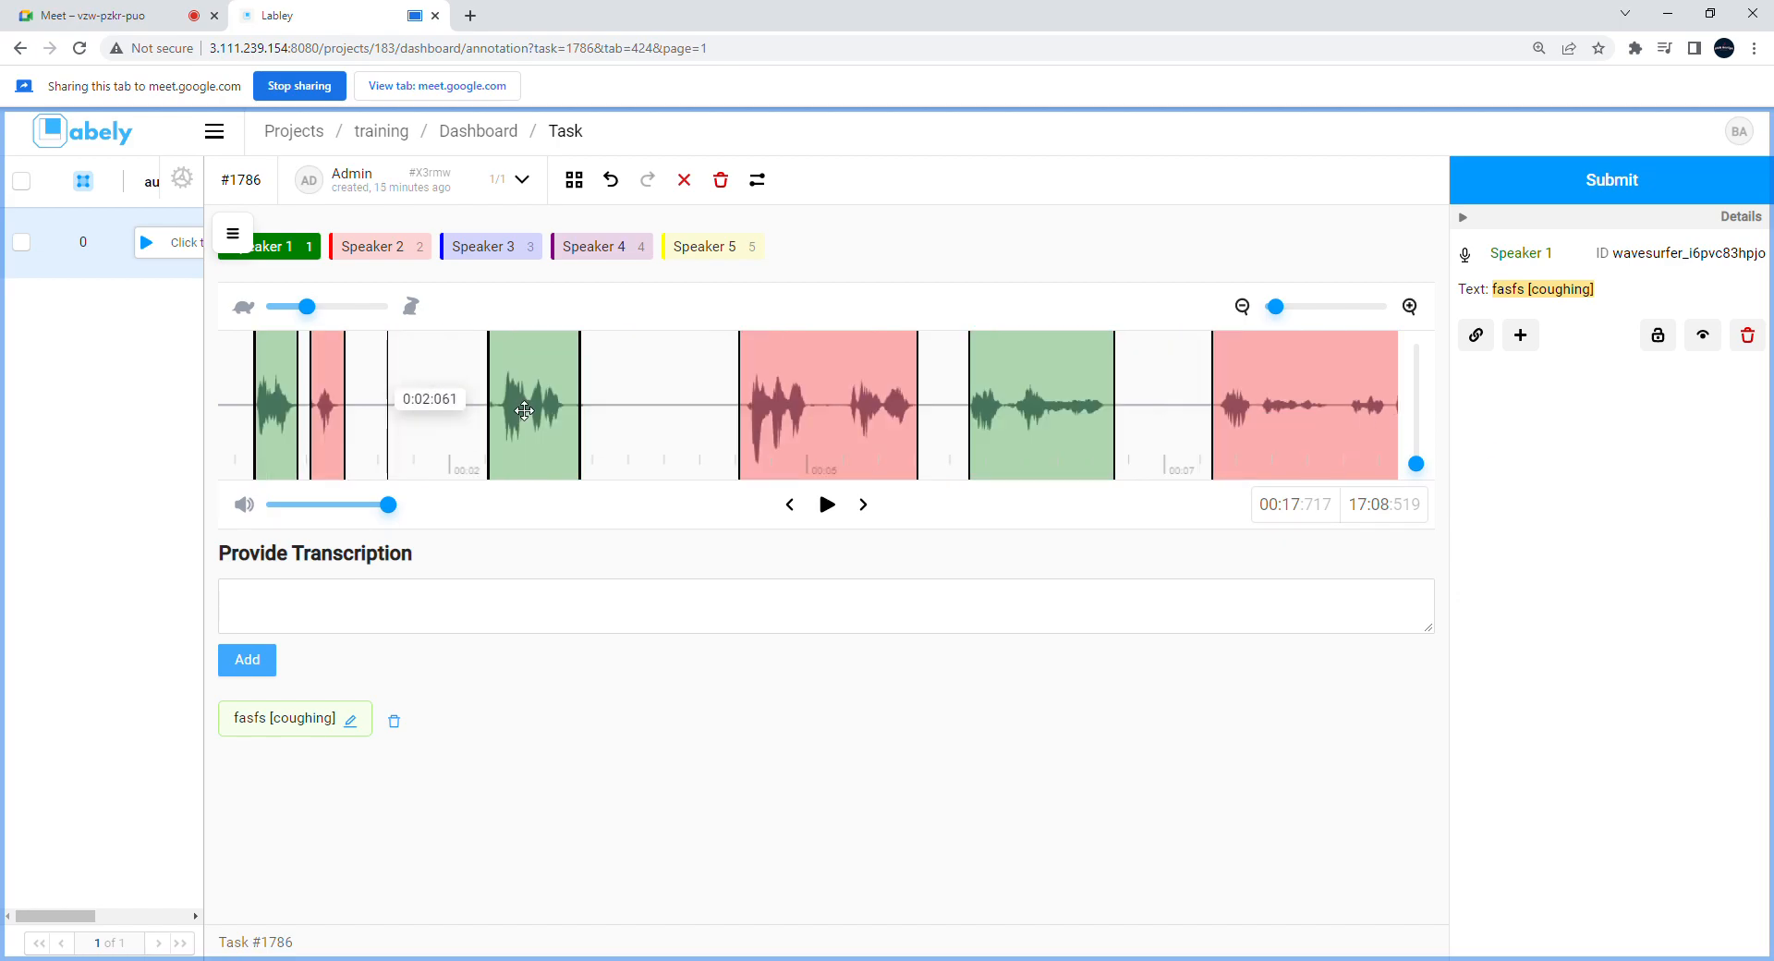
click(400, 616)
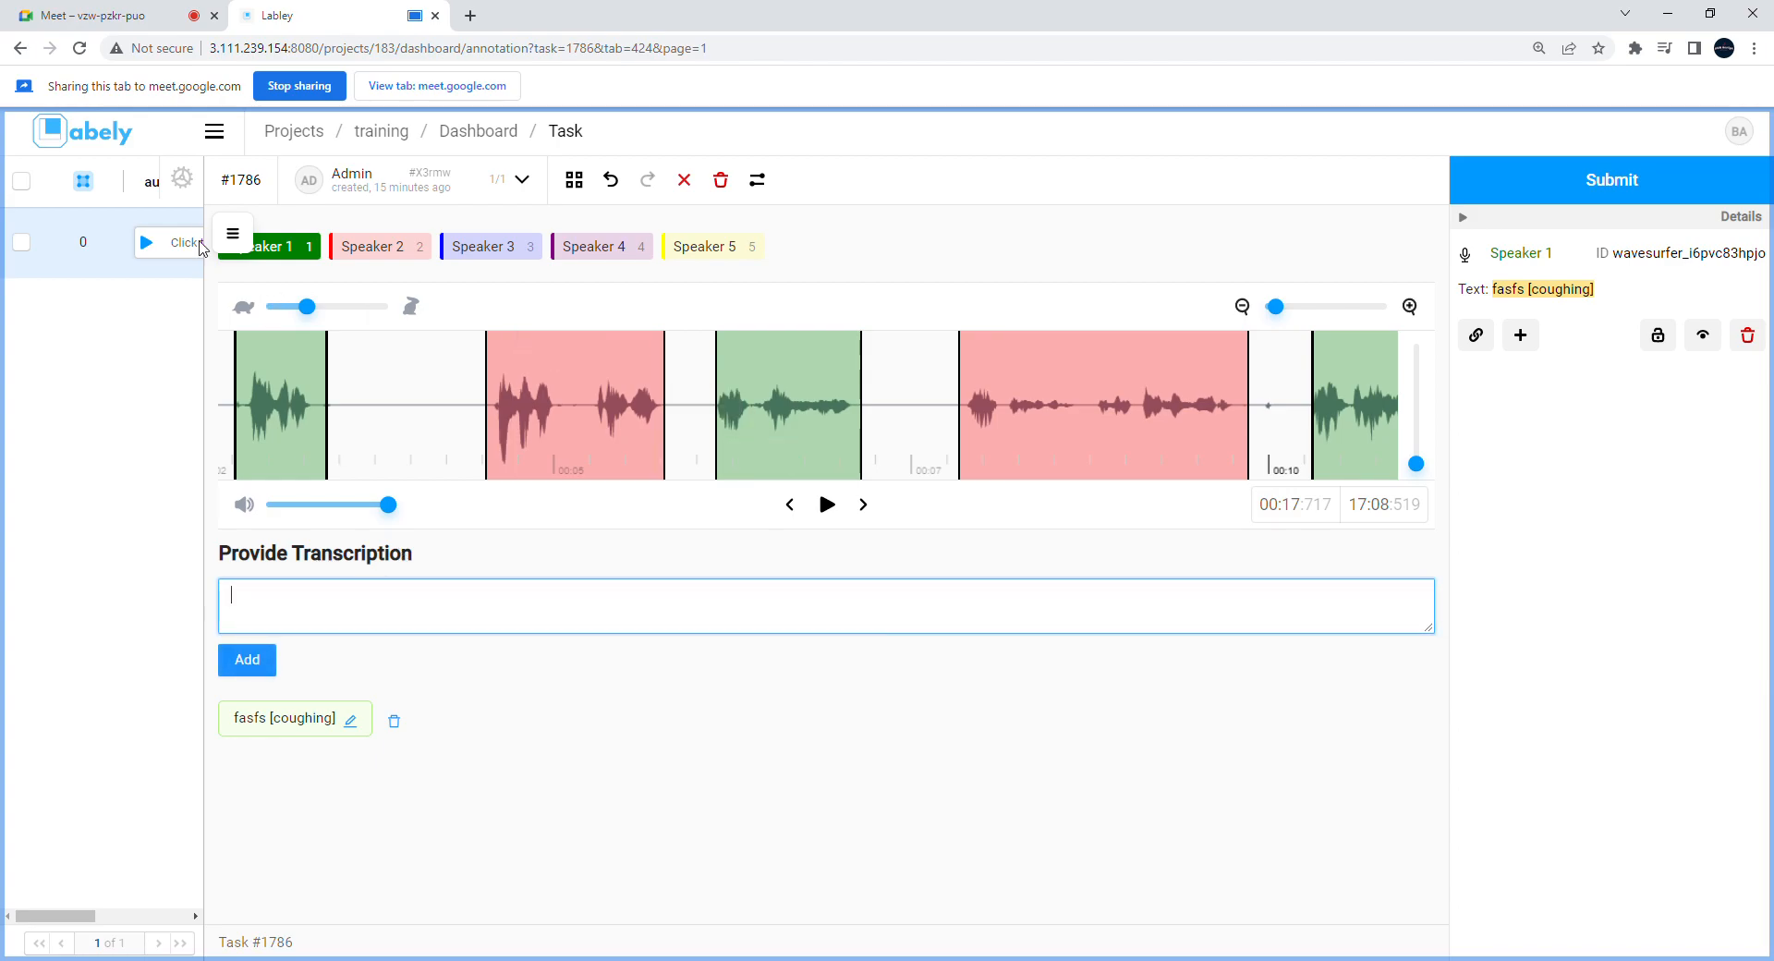
click(233, 237)
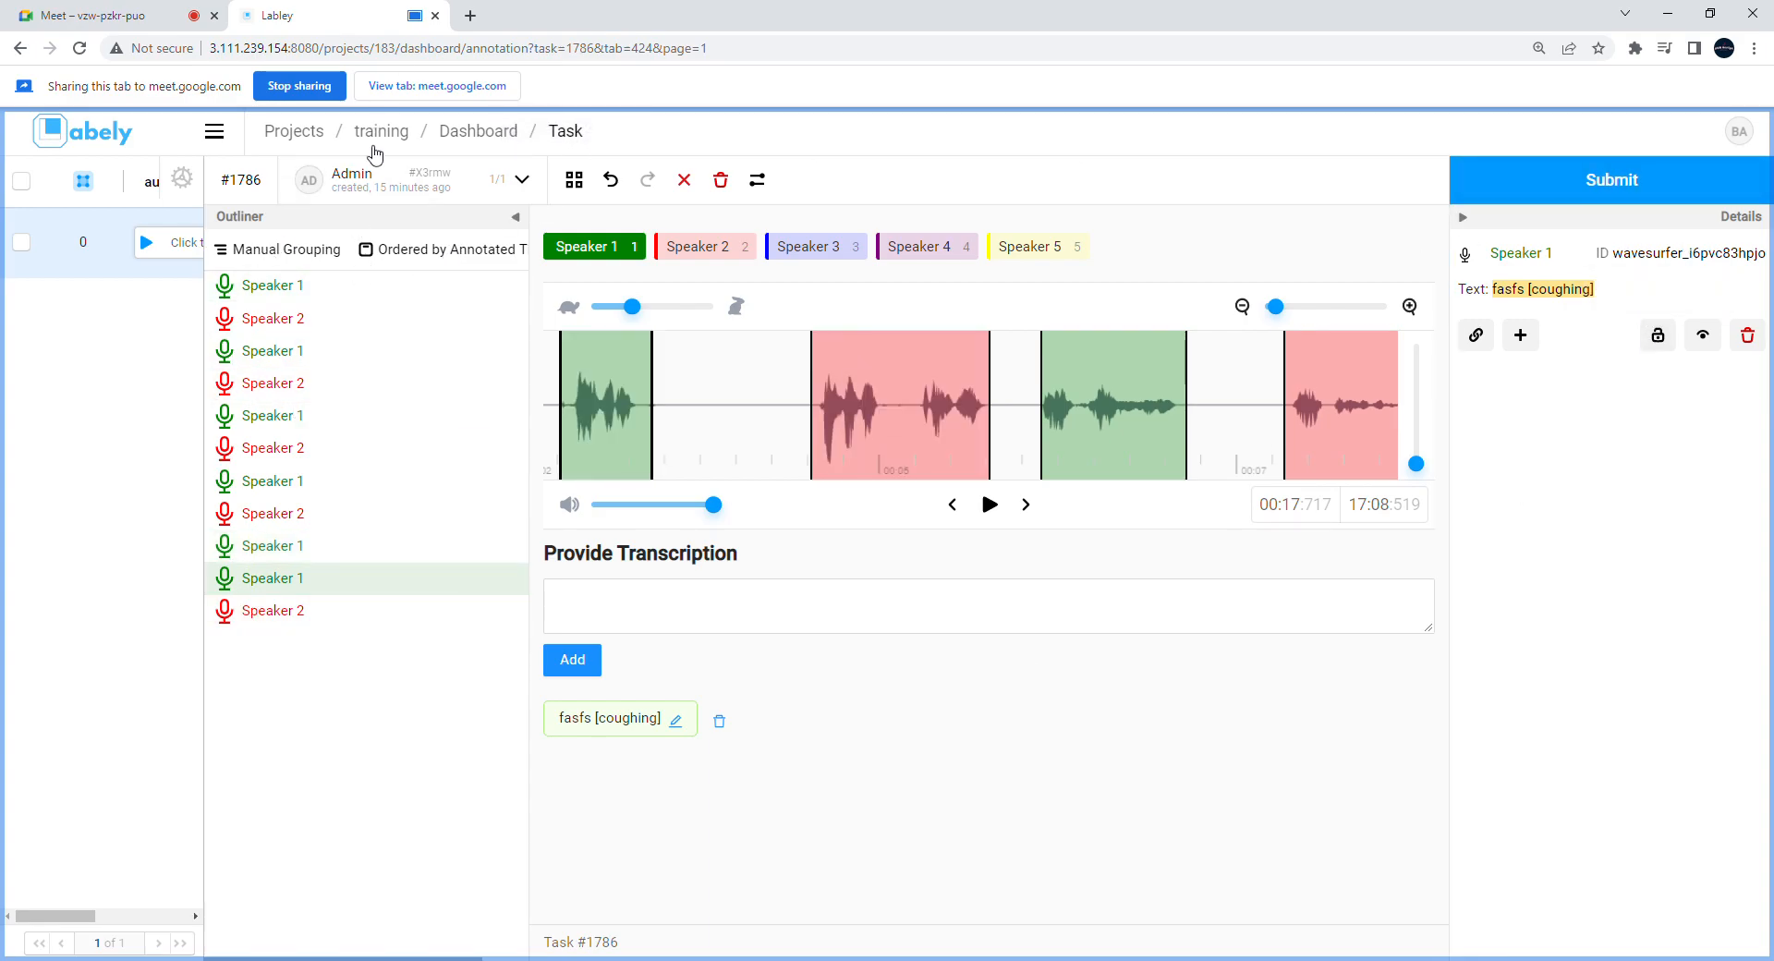
click(516, 218)
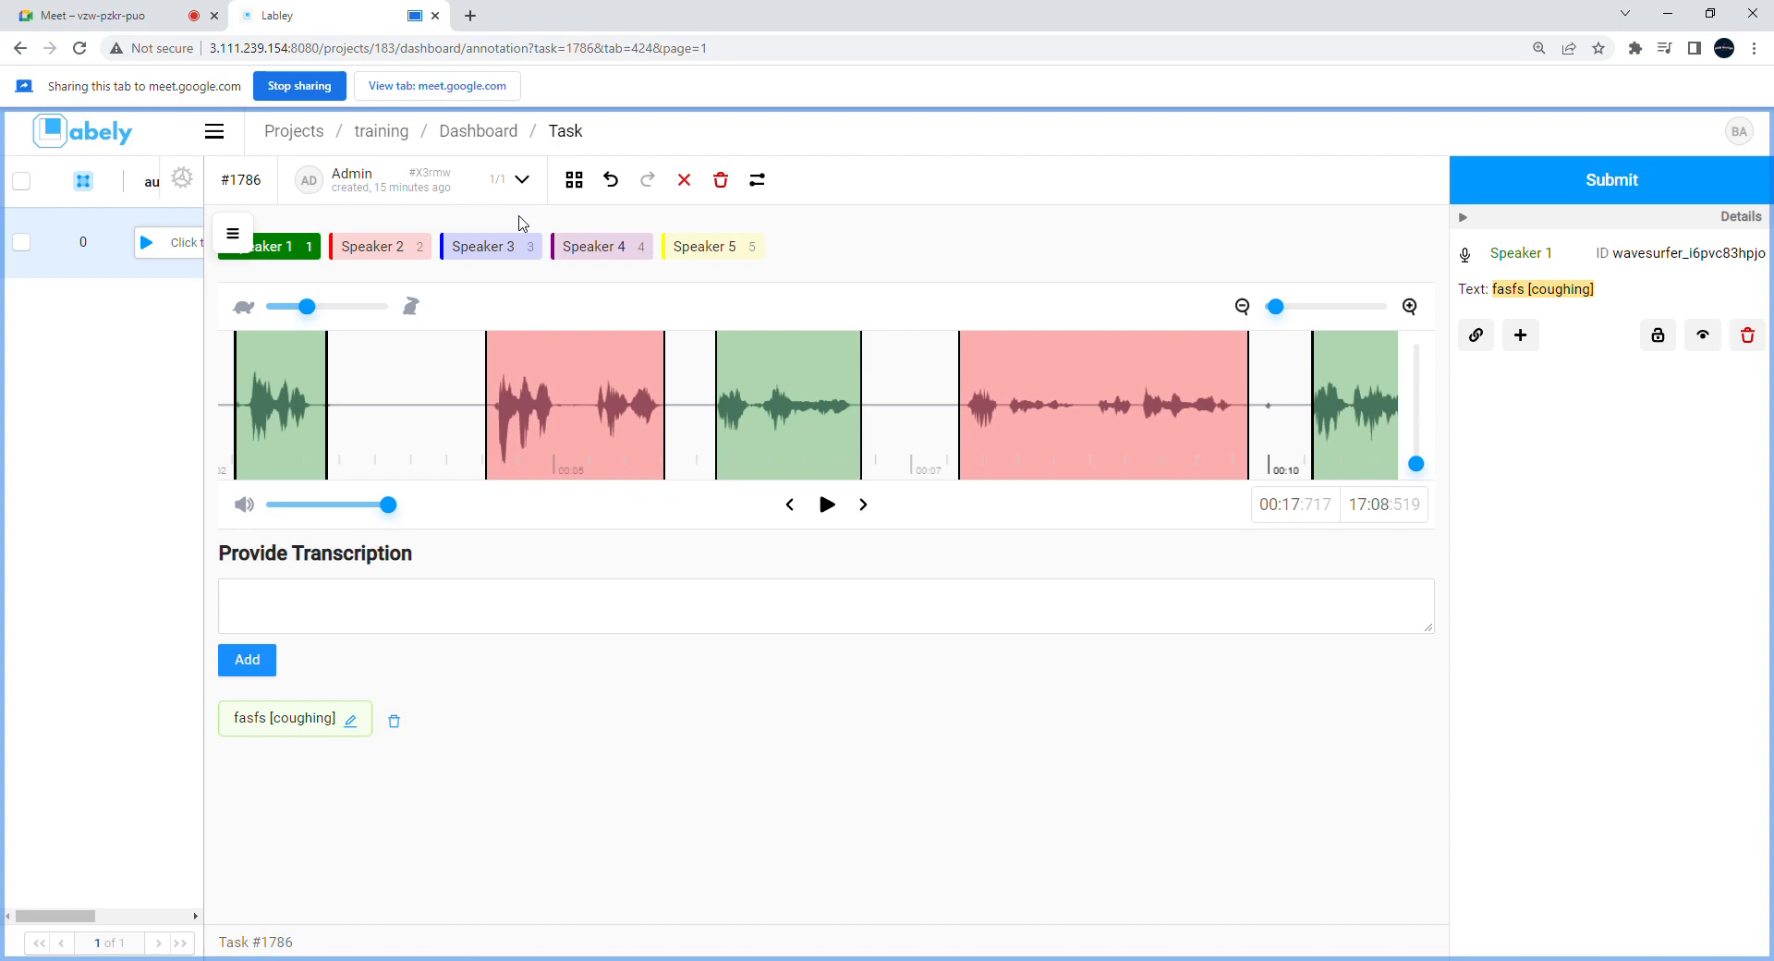
Step: Collapse and expand the Details and Outliner side areas, leaving both collapsed to widen the waveform
click(1464, 218)
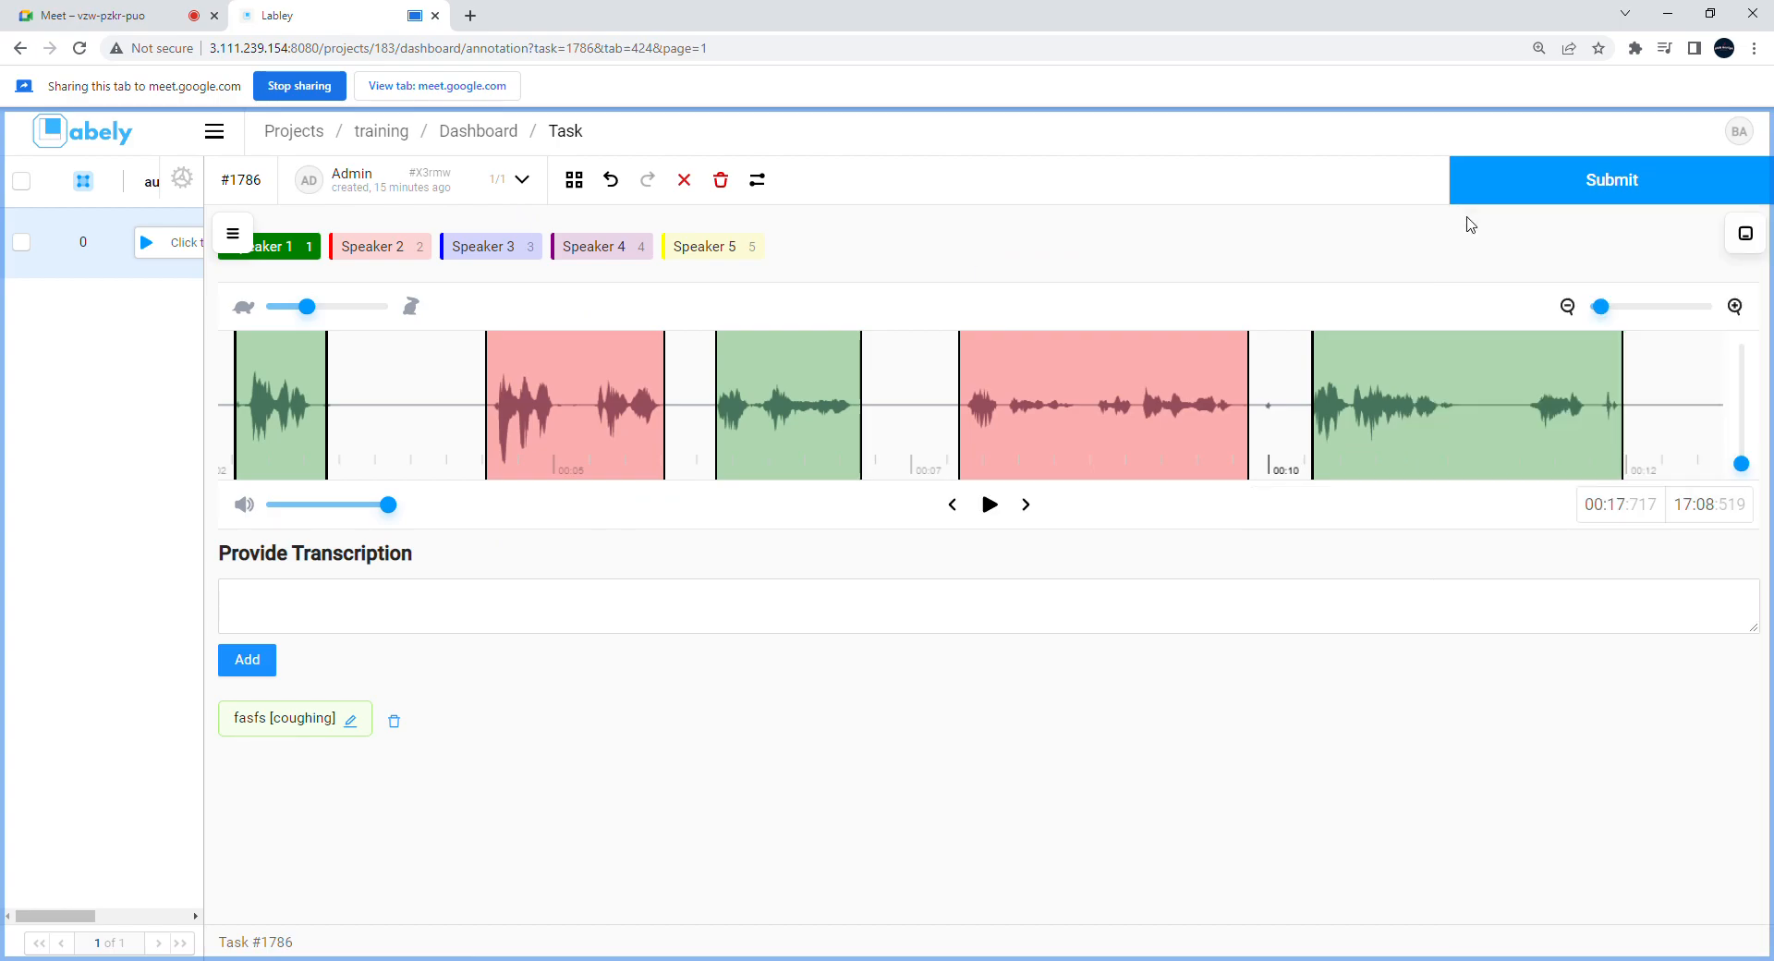
click(1746, 235)
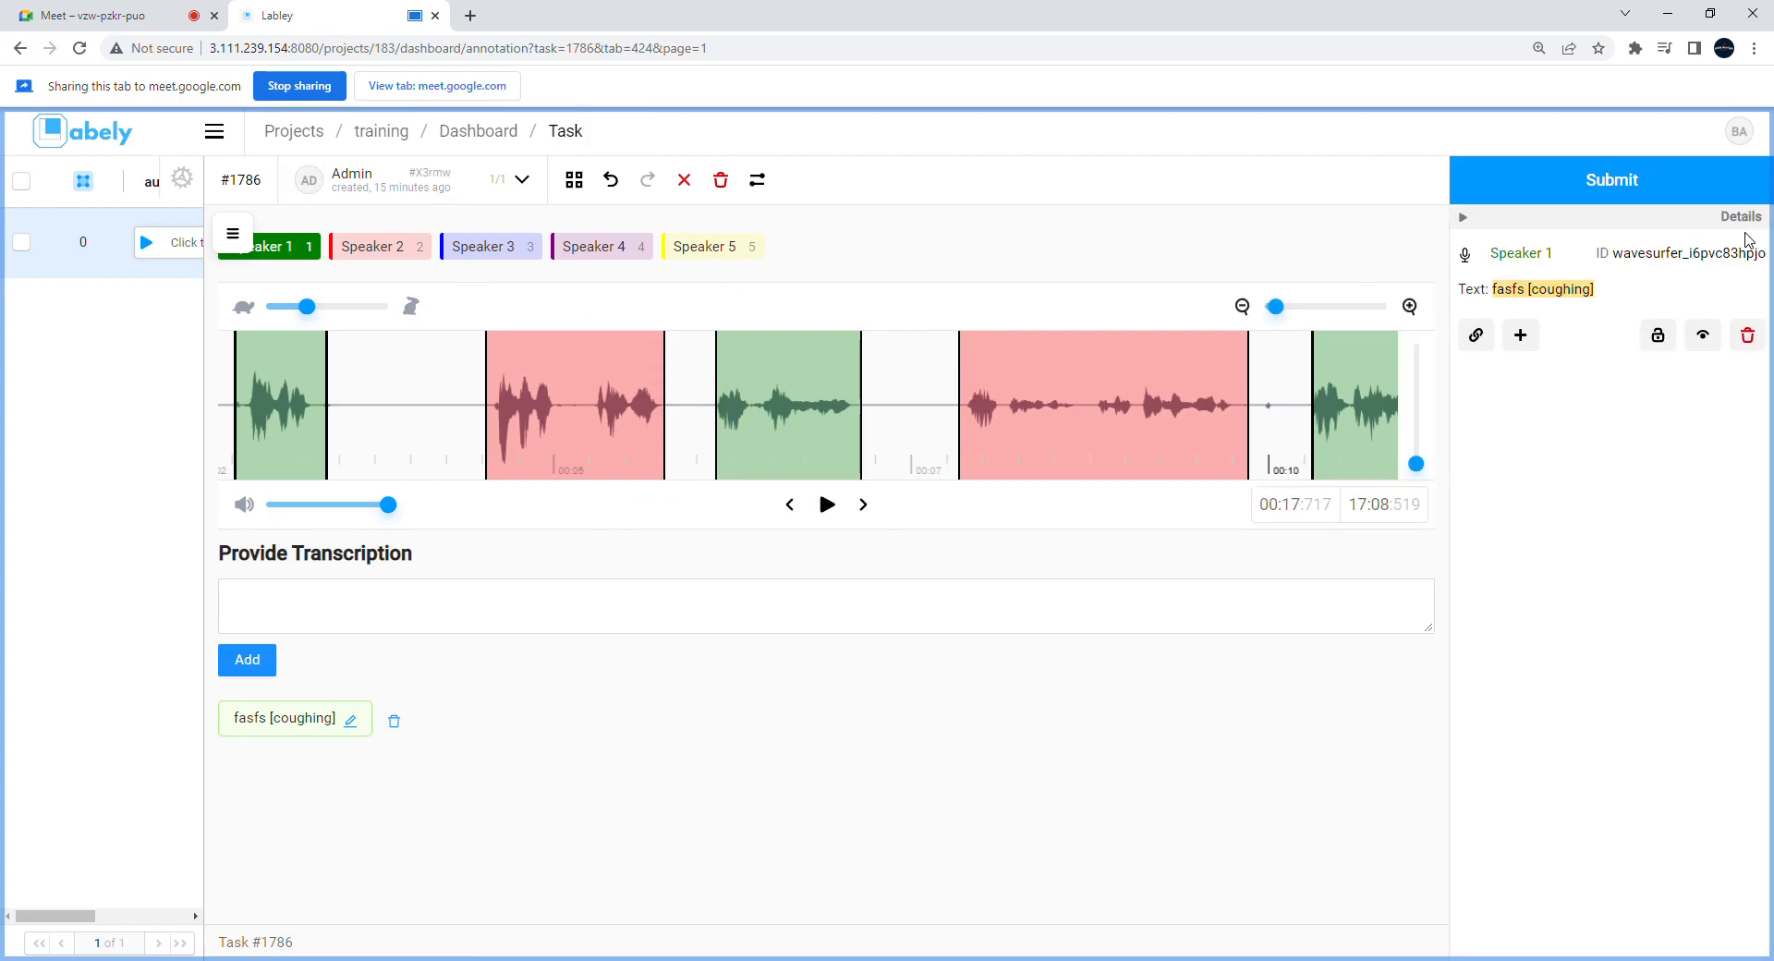
click(1464, 218)
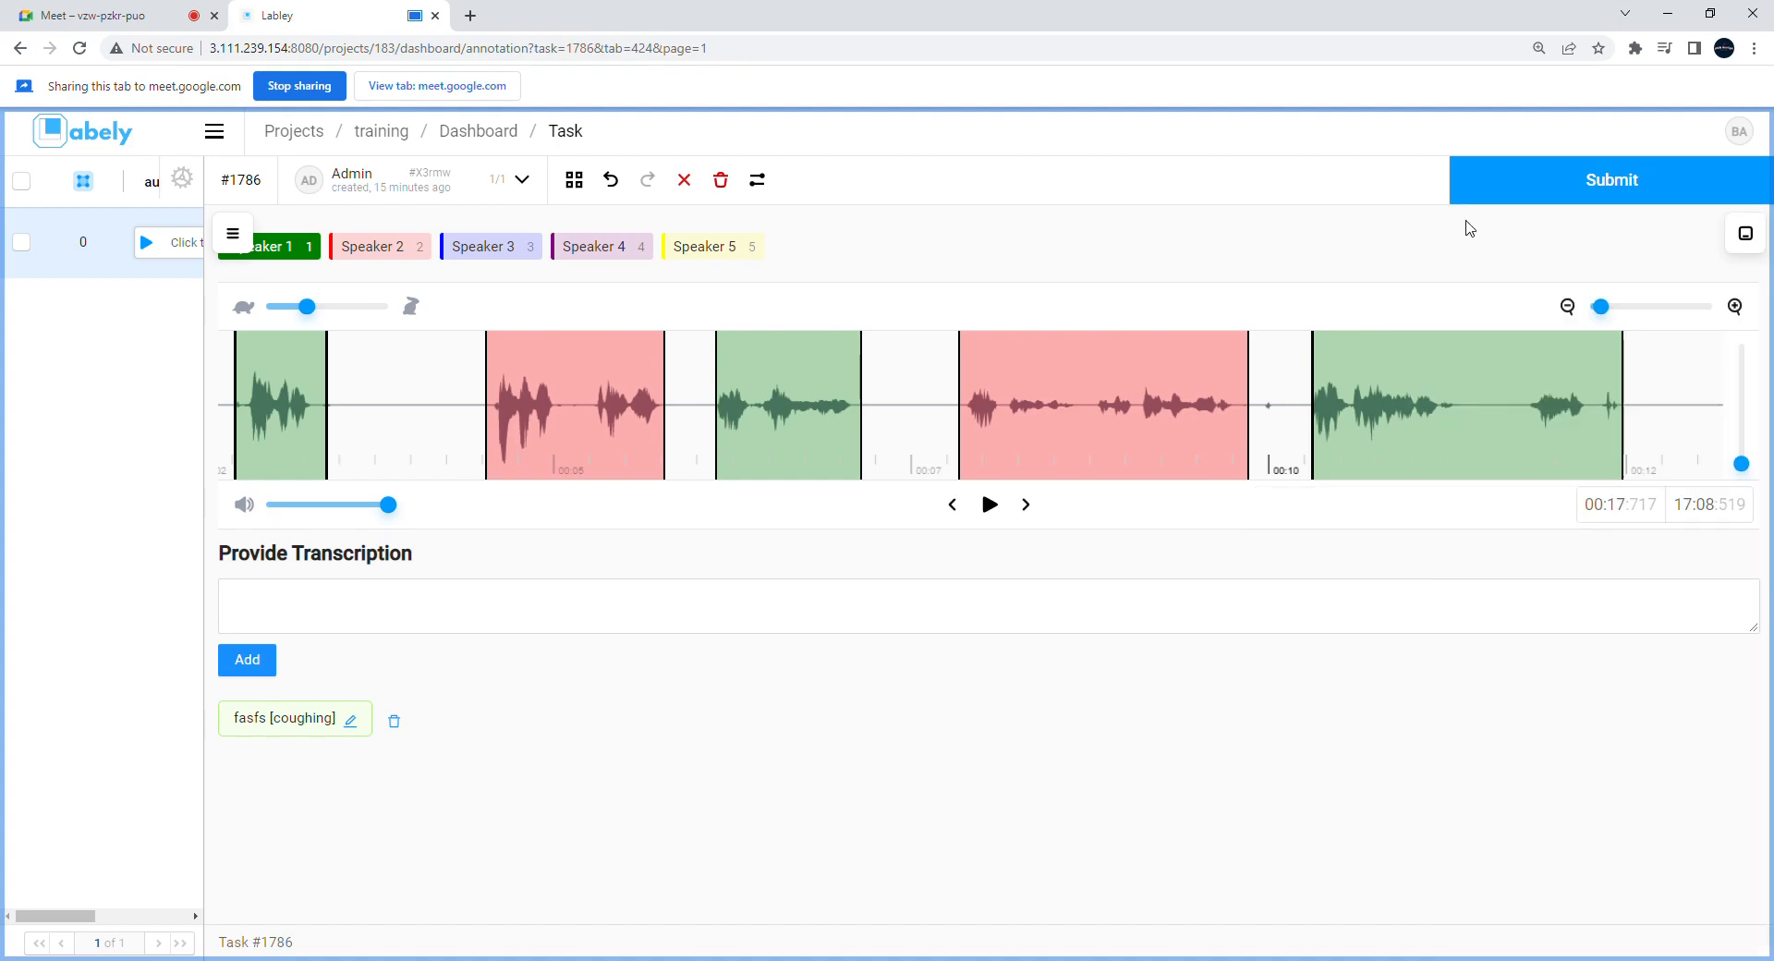
click(1746, 235)
click(1463, 219)
click(246, 235)
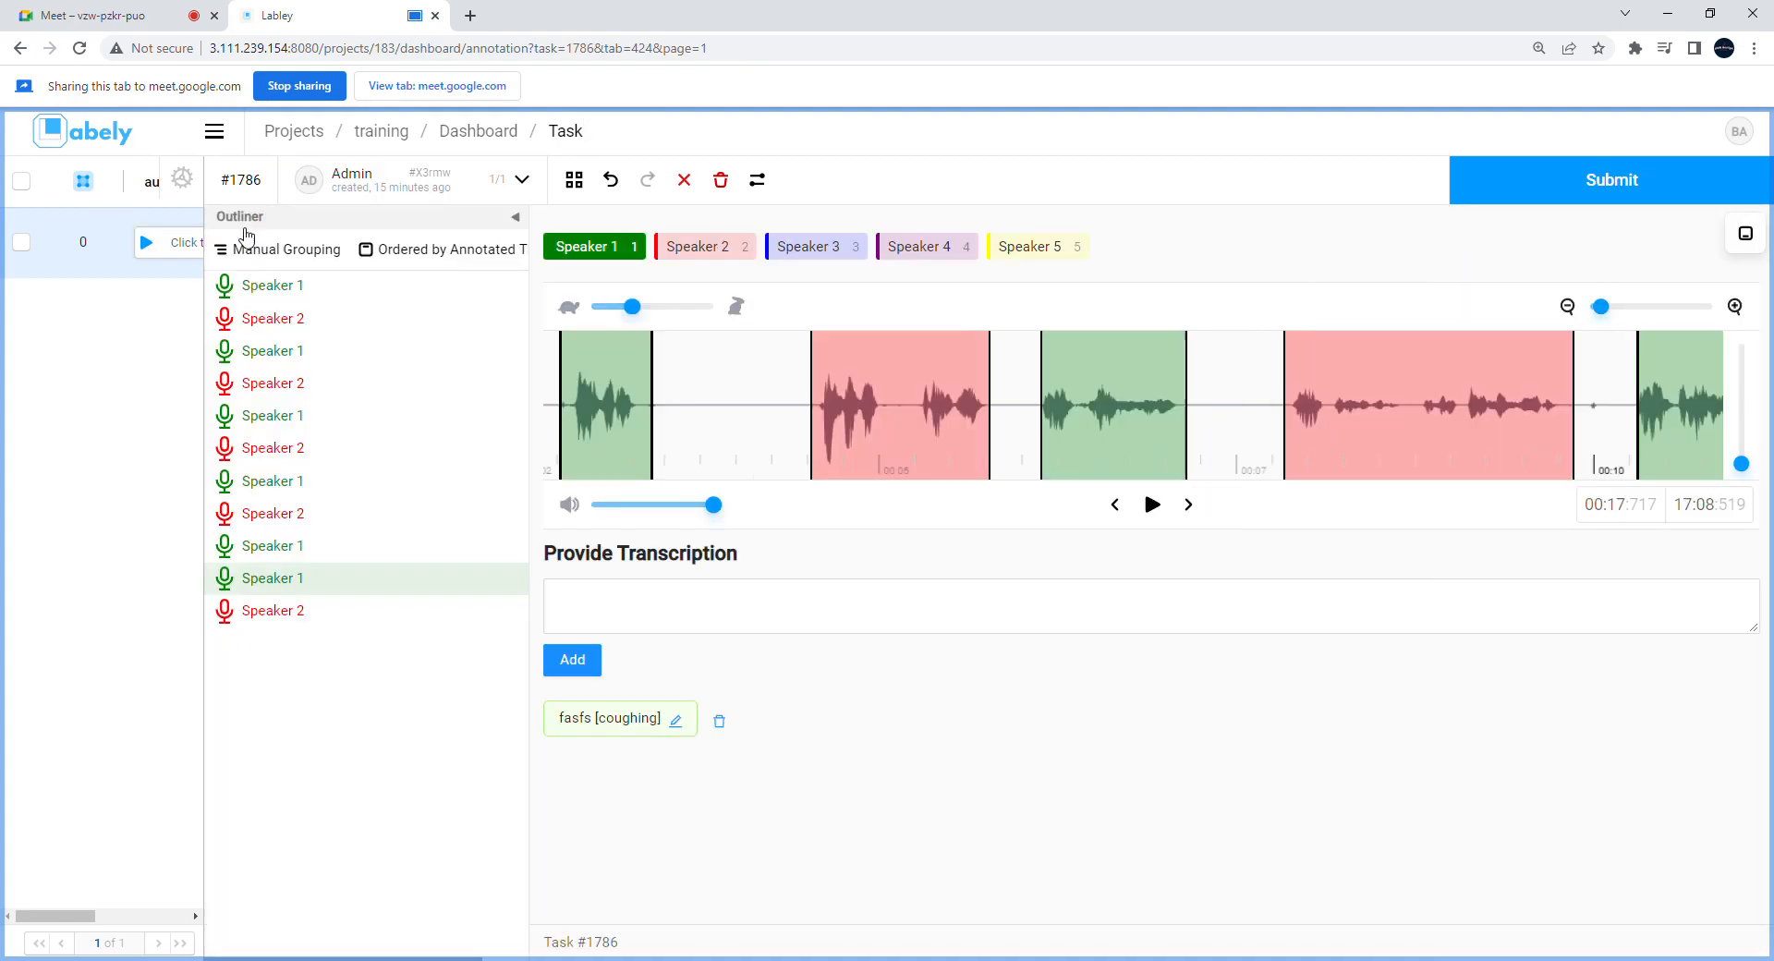
click(518, 227)
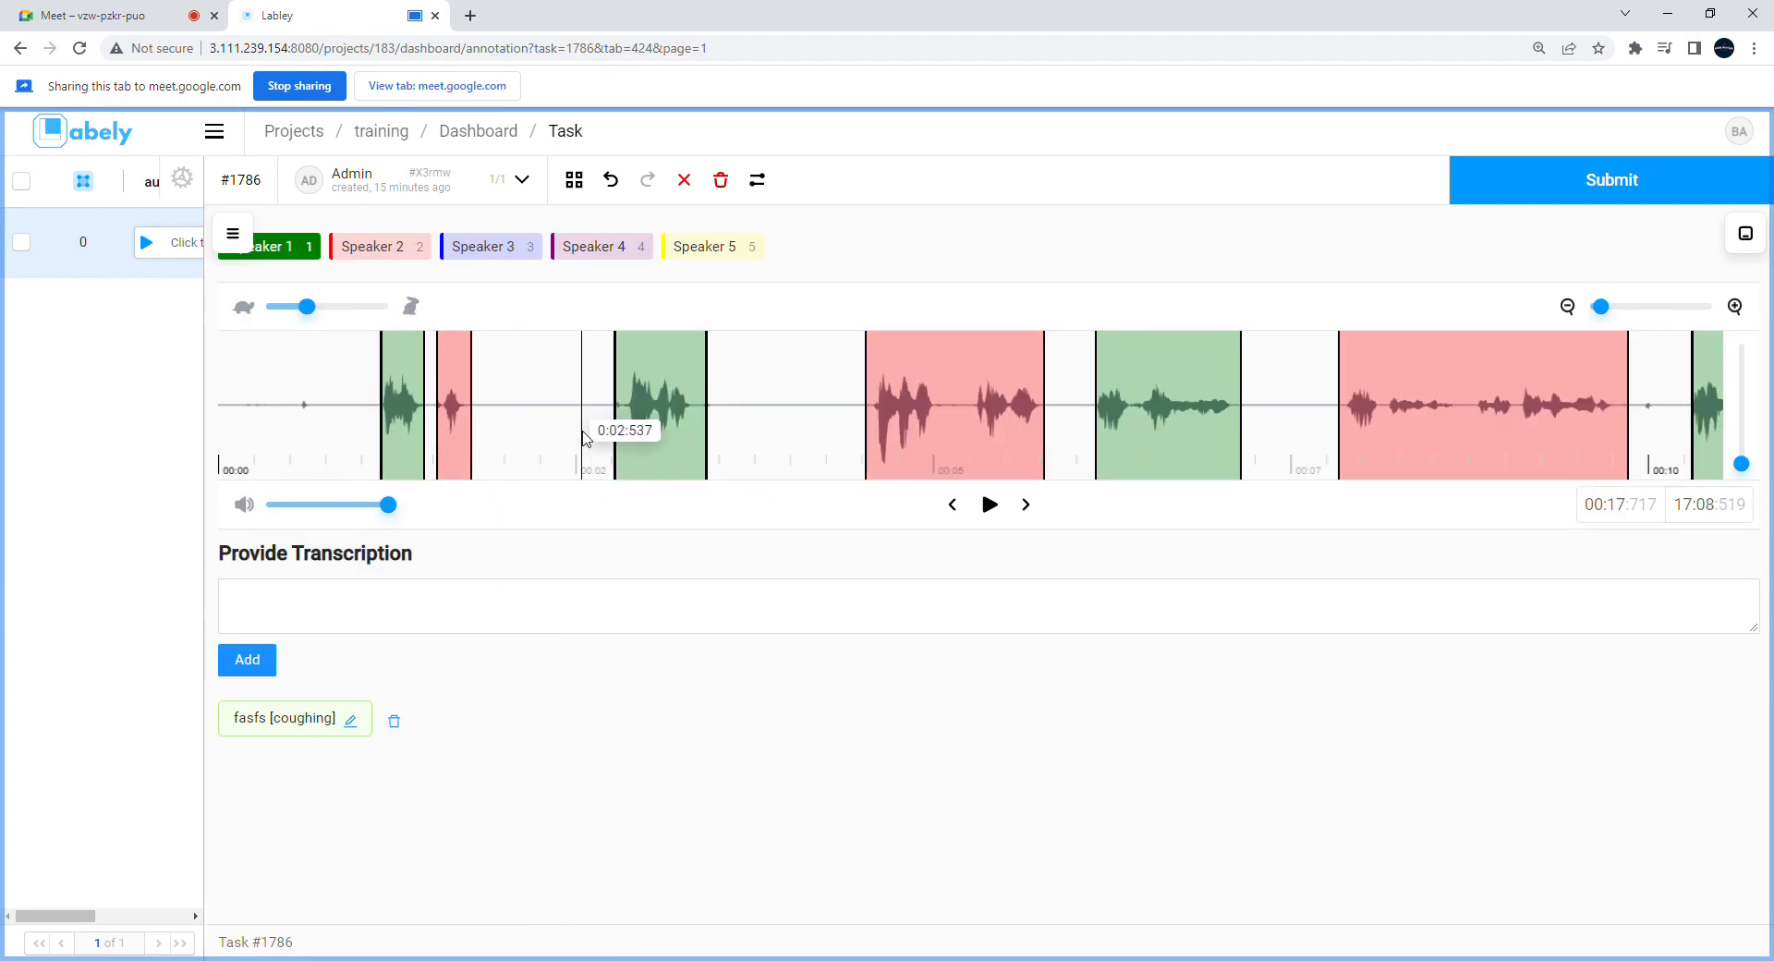
scroll(583, 438, right, 10)
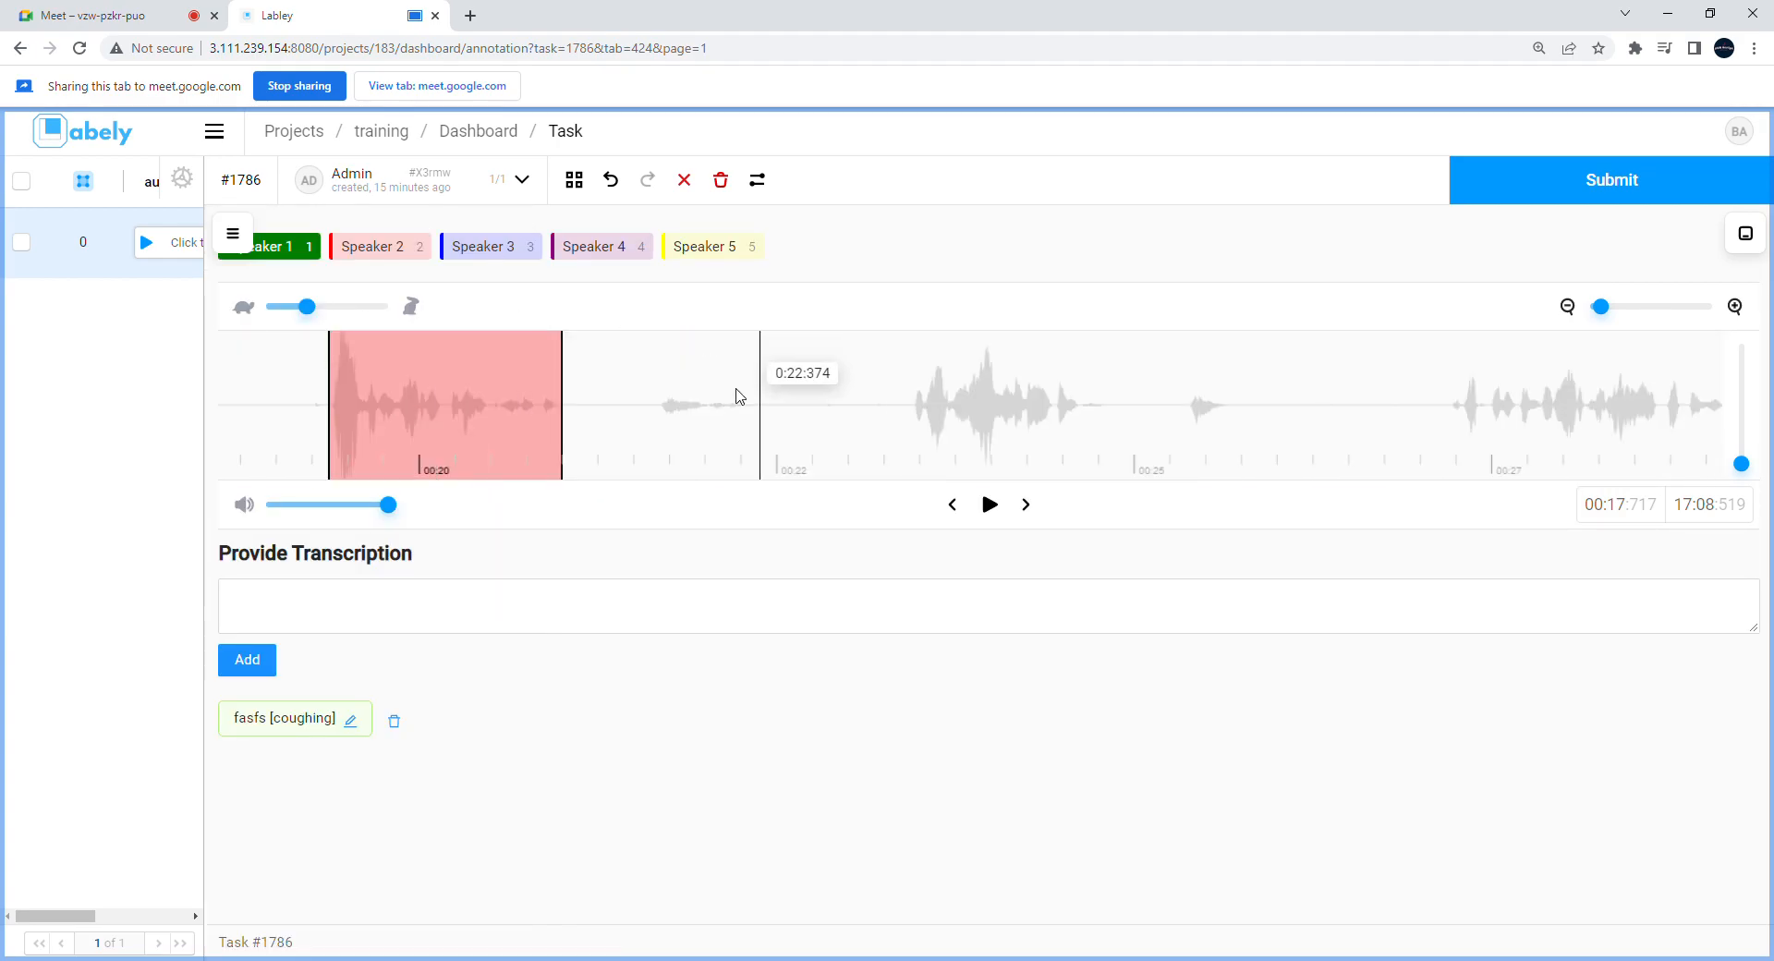
scroll(739, 398, right, 5)
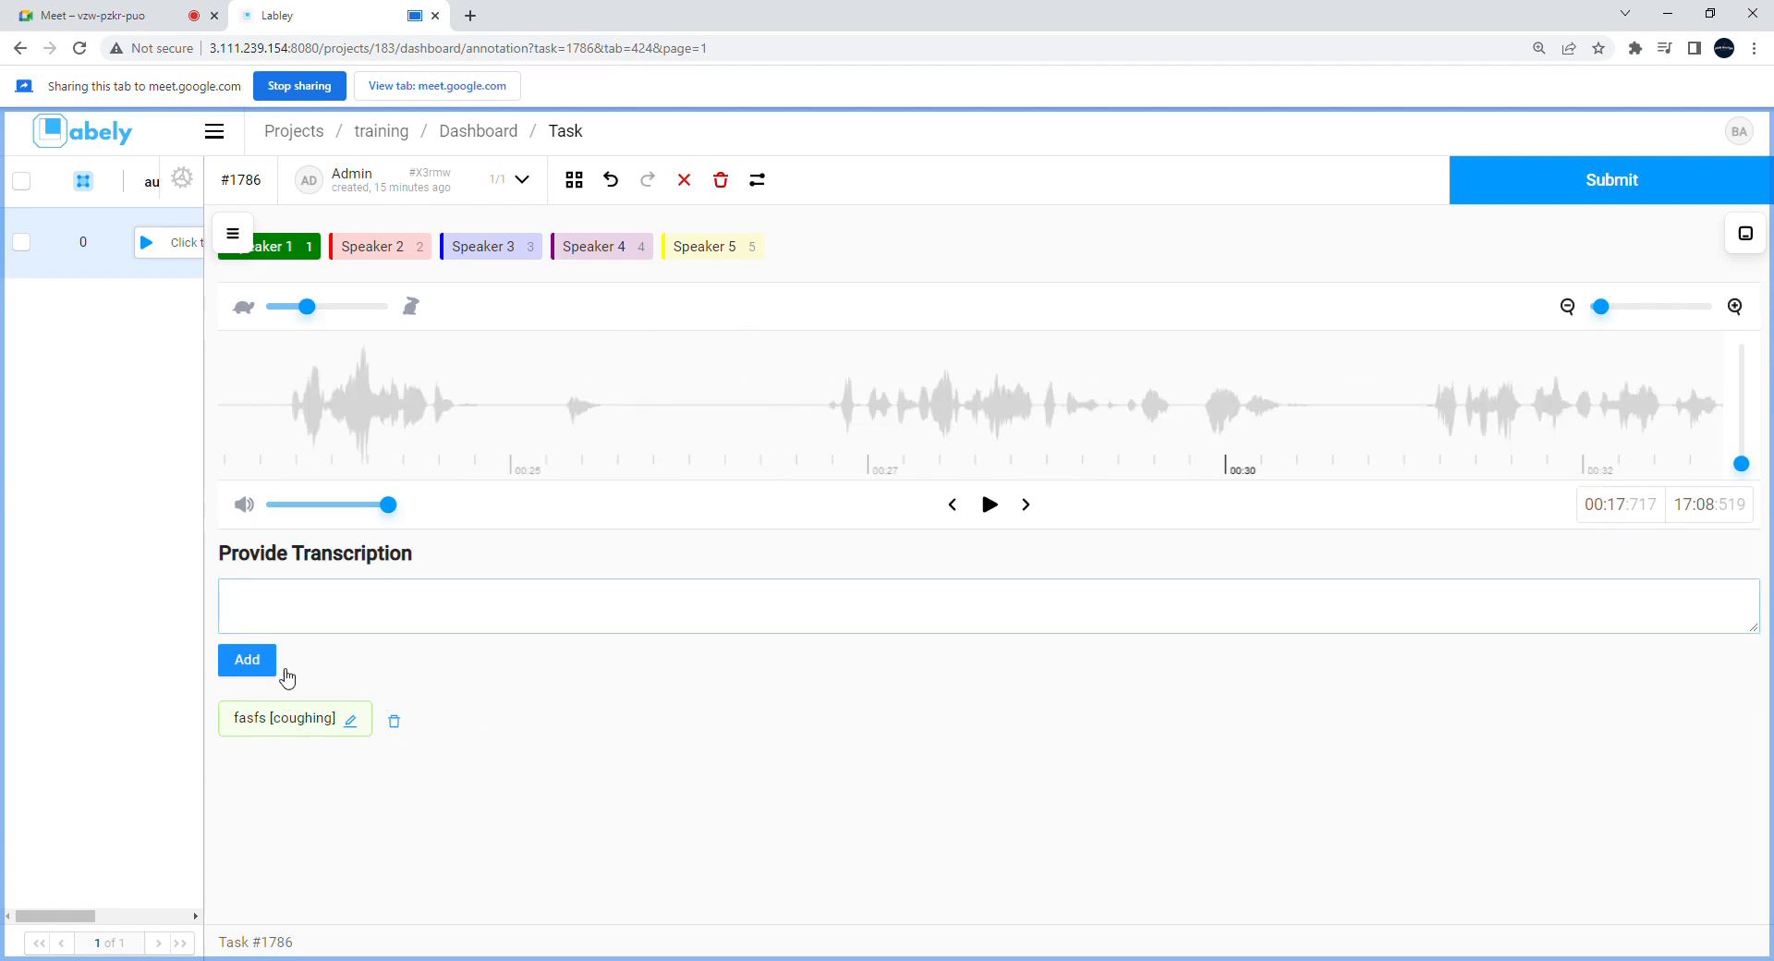
click(352, 722)
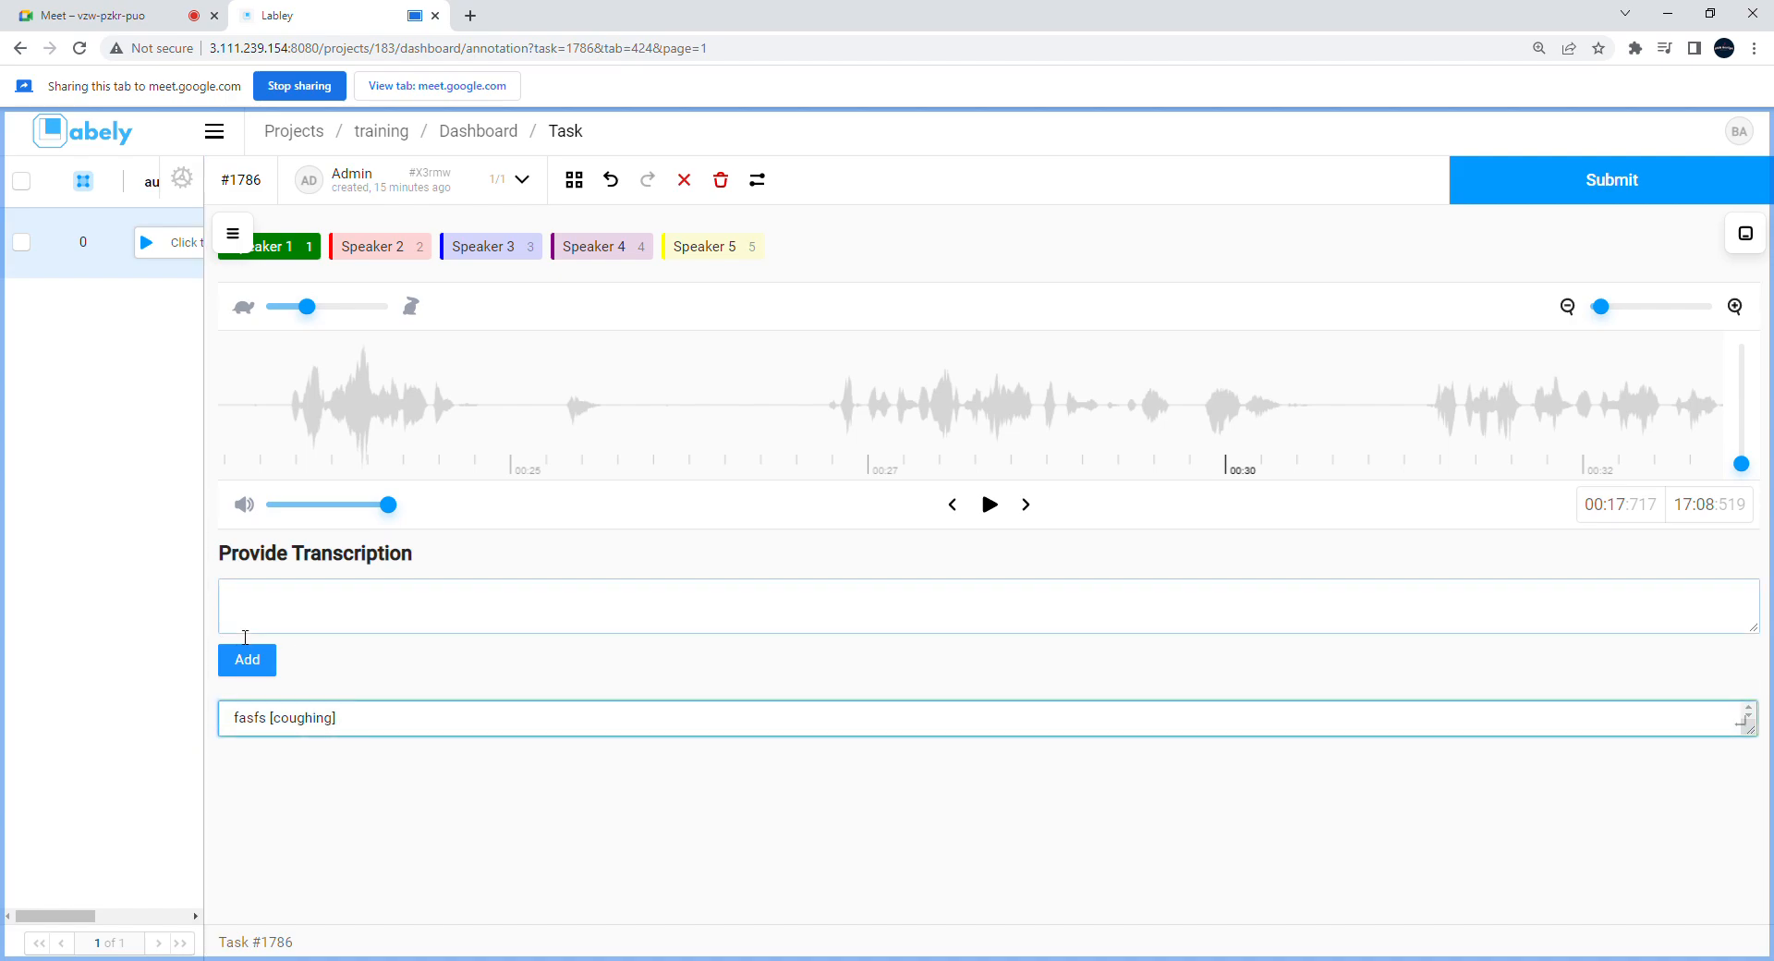
click(391, 822)
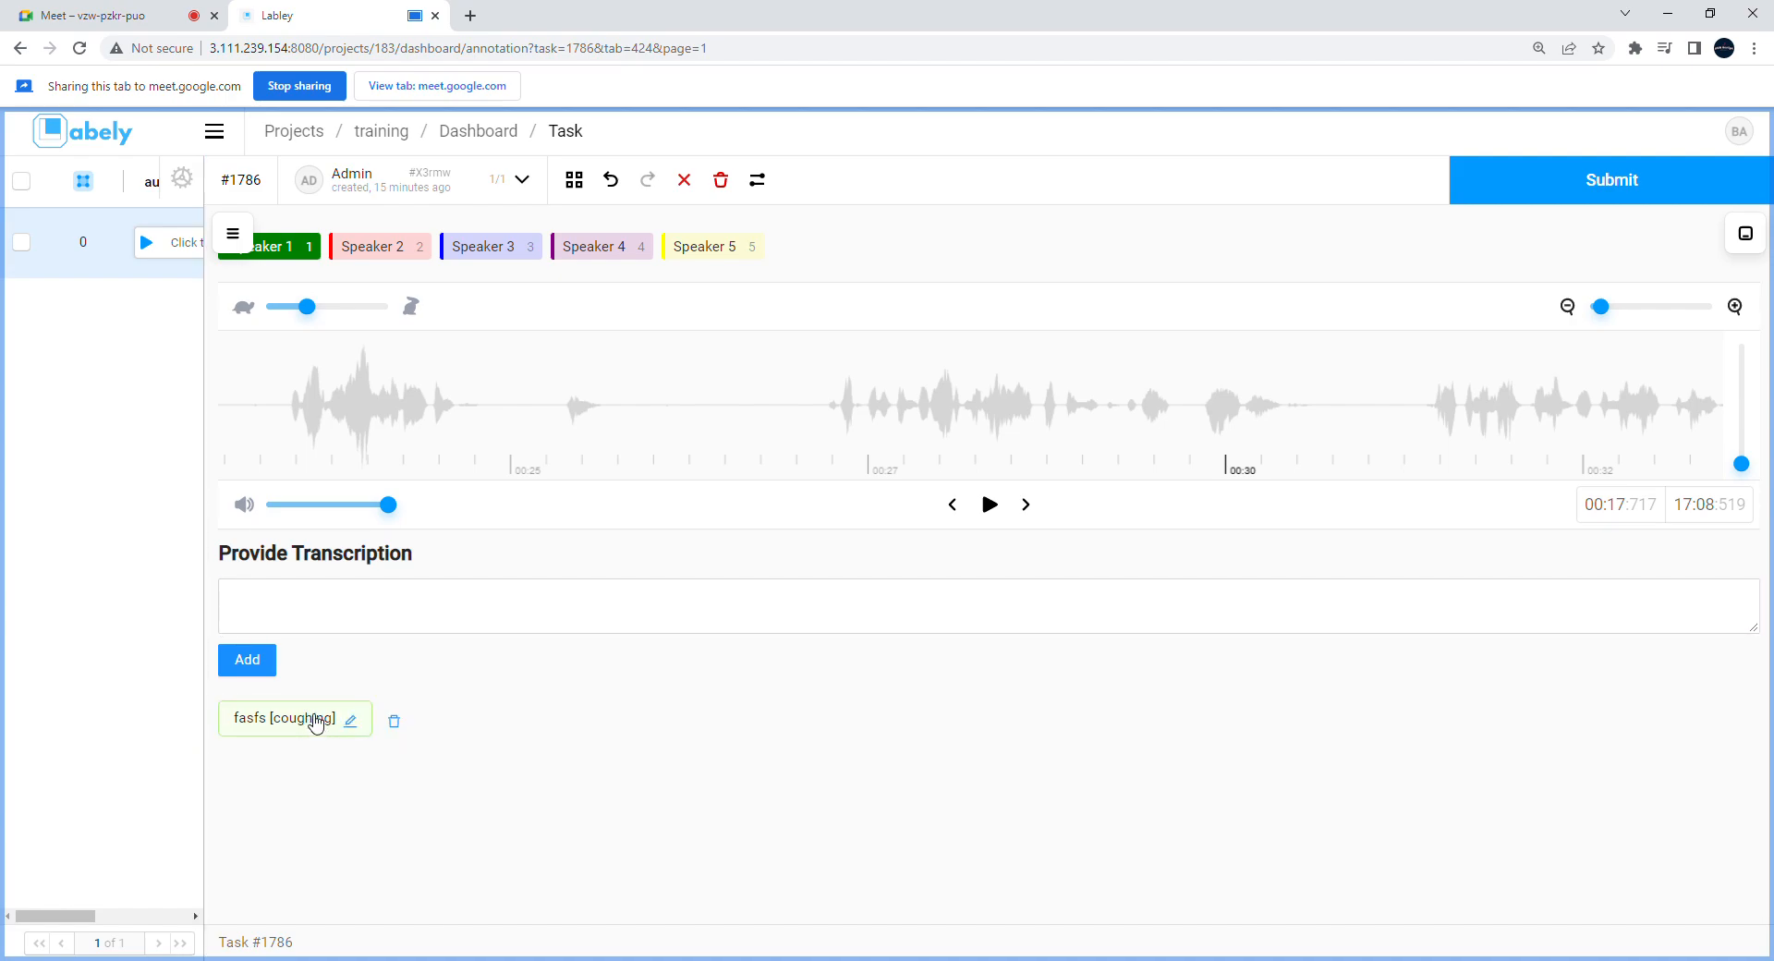
Step: Add a second transcription "hi" to the selected Speaker 1 segment and delete it again
click(283, 629)
text(hi)
click(247, 660)
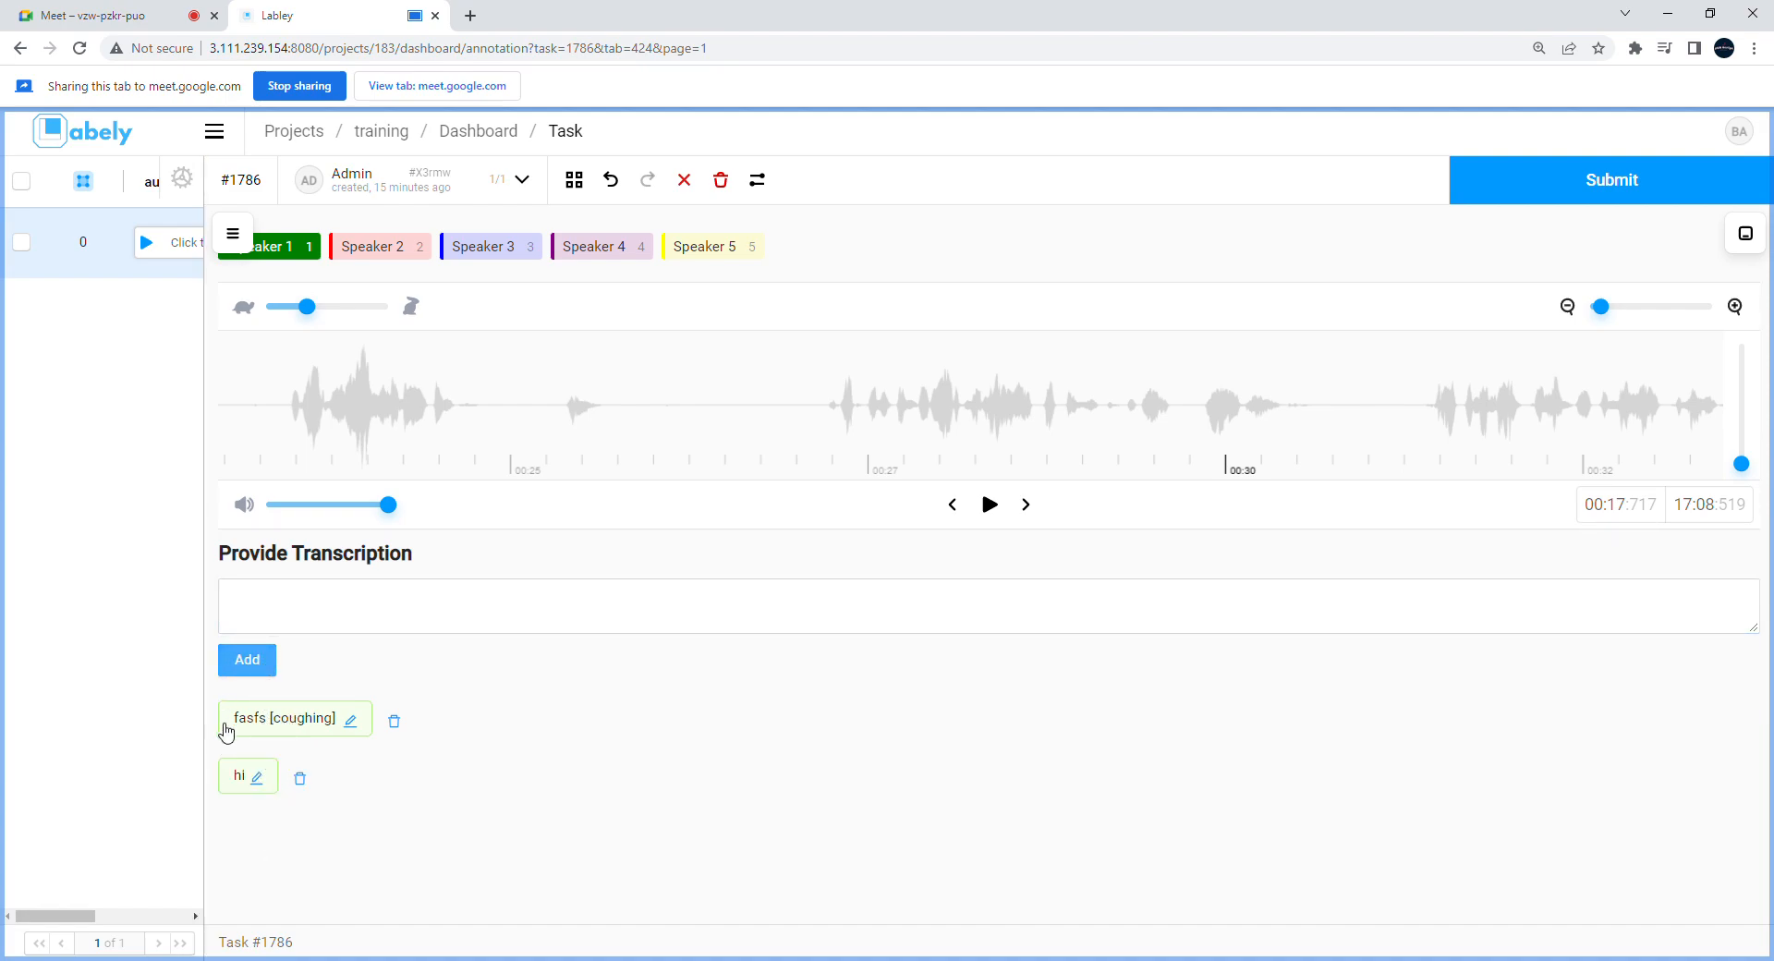
click(301, 784)
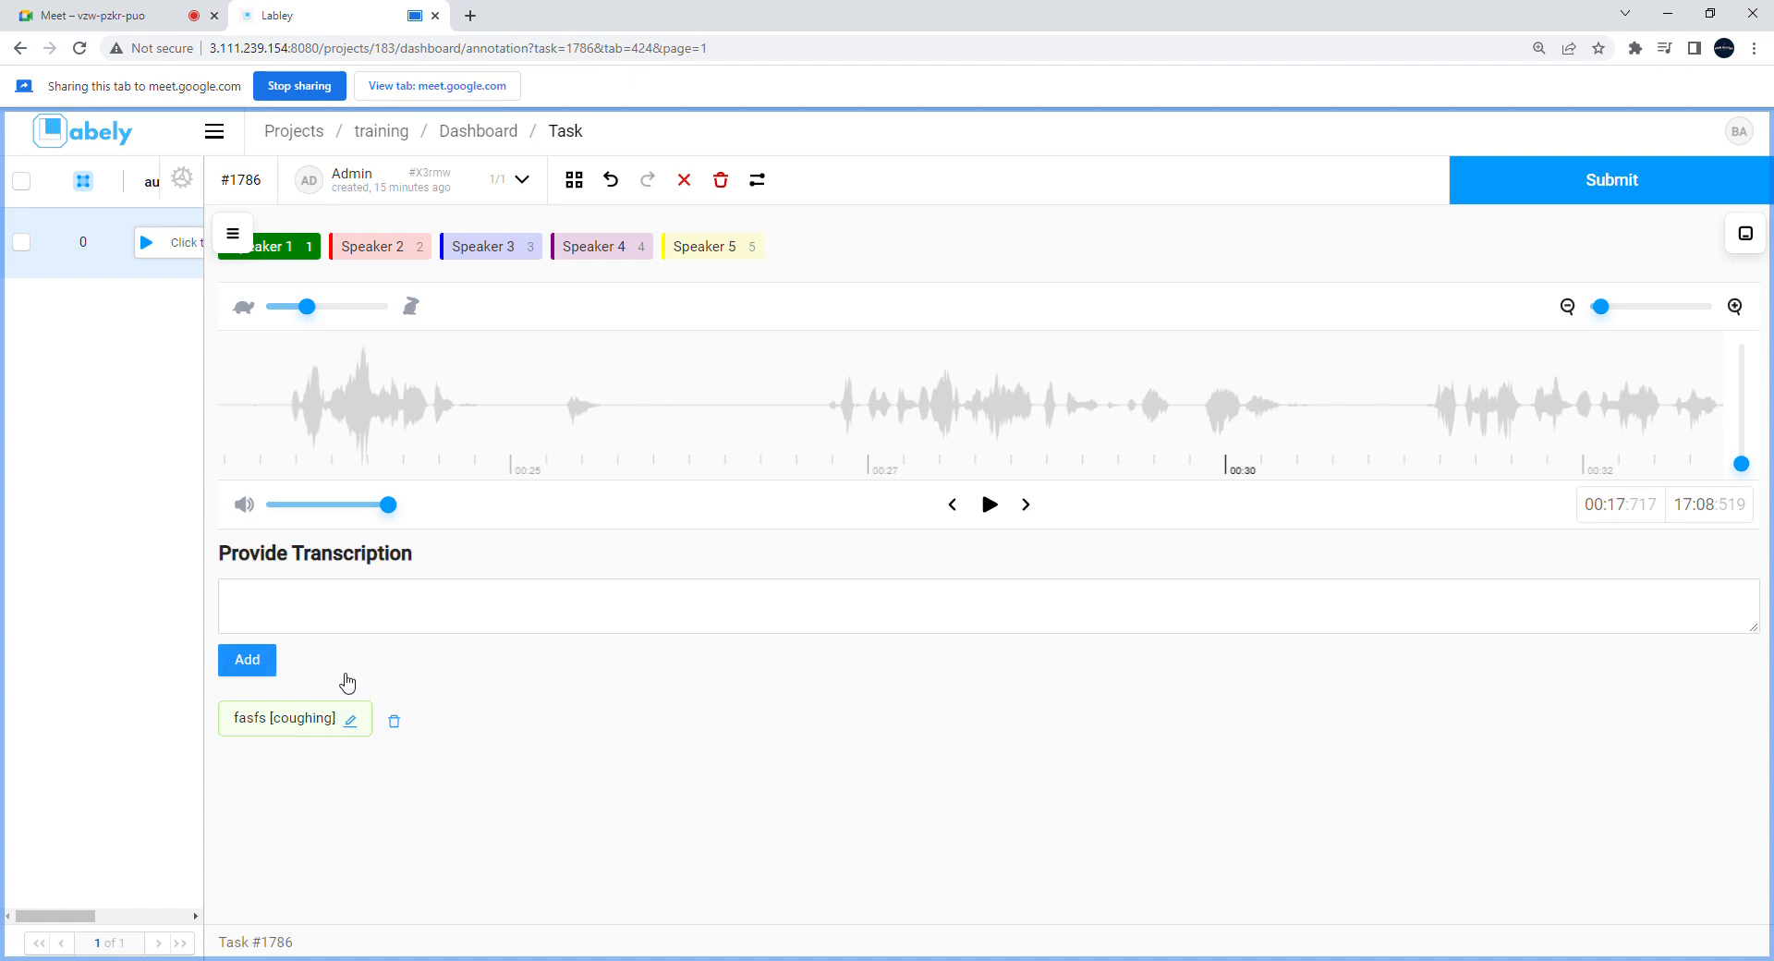
Step: Edit the transcription "fasfs [coughing]" by appending "fbghdf" and save it
click(352, 723)
key(Return)
click(352, 720)
text(fbghdf)
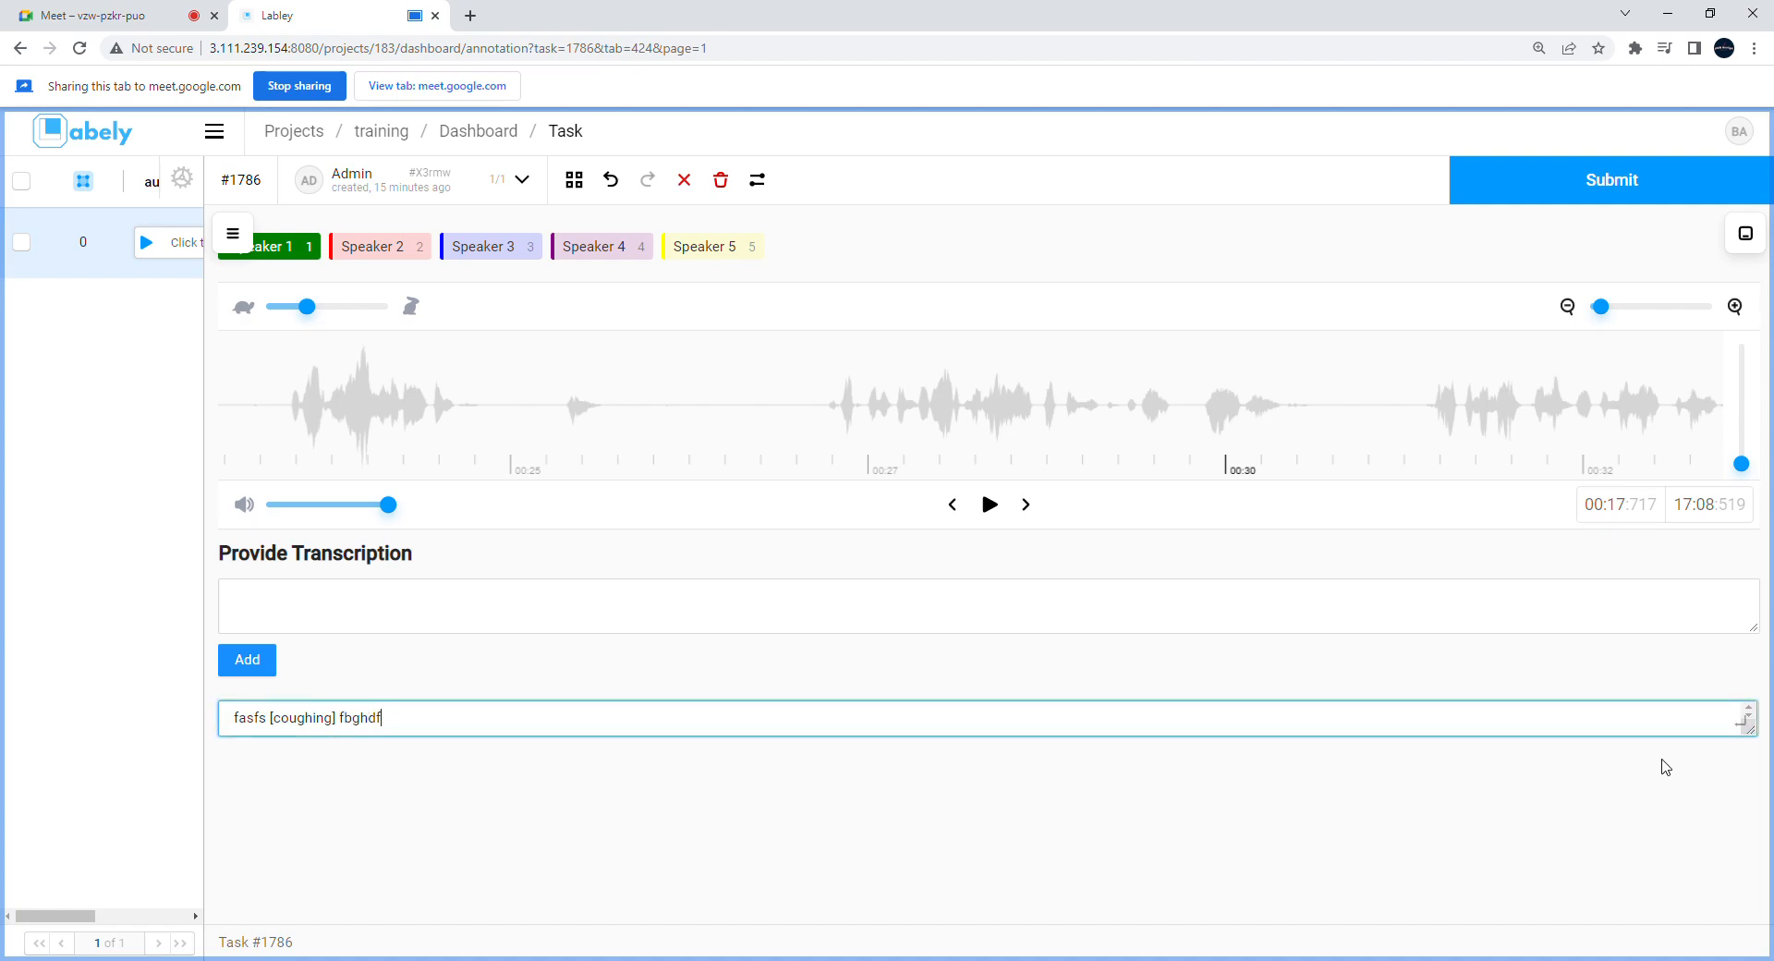
key(Return)
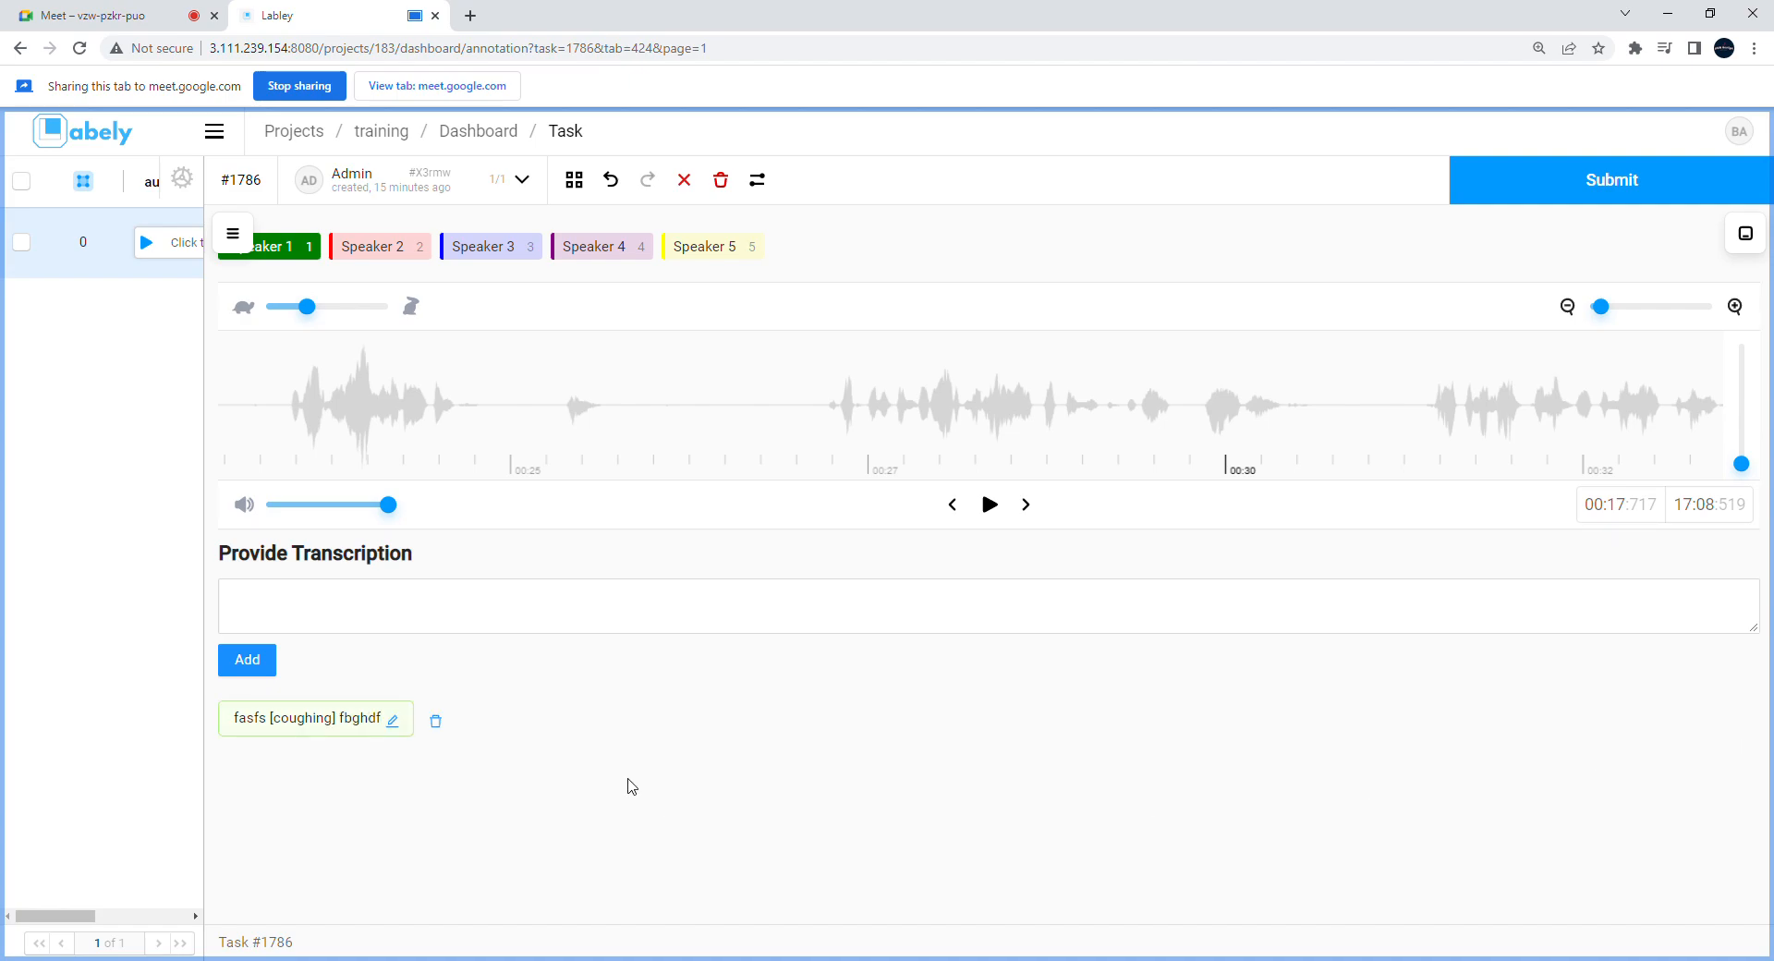
Step: Look over the unannotated waveform up to about one minute and return to the start of the audio
scroll(1457, 368, right, 5)
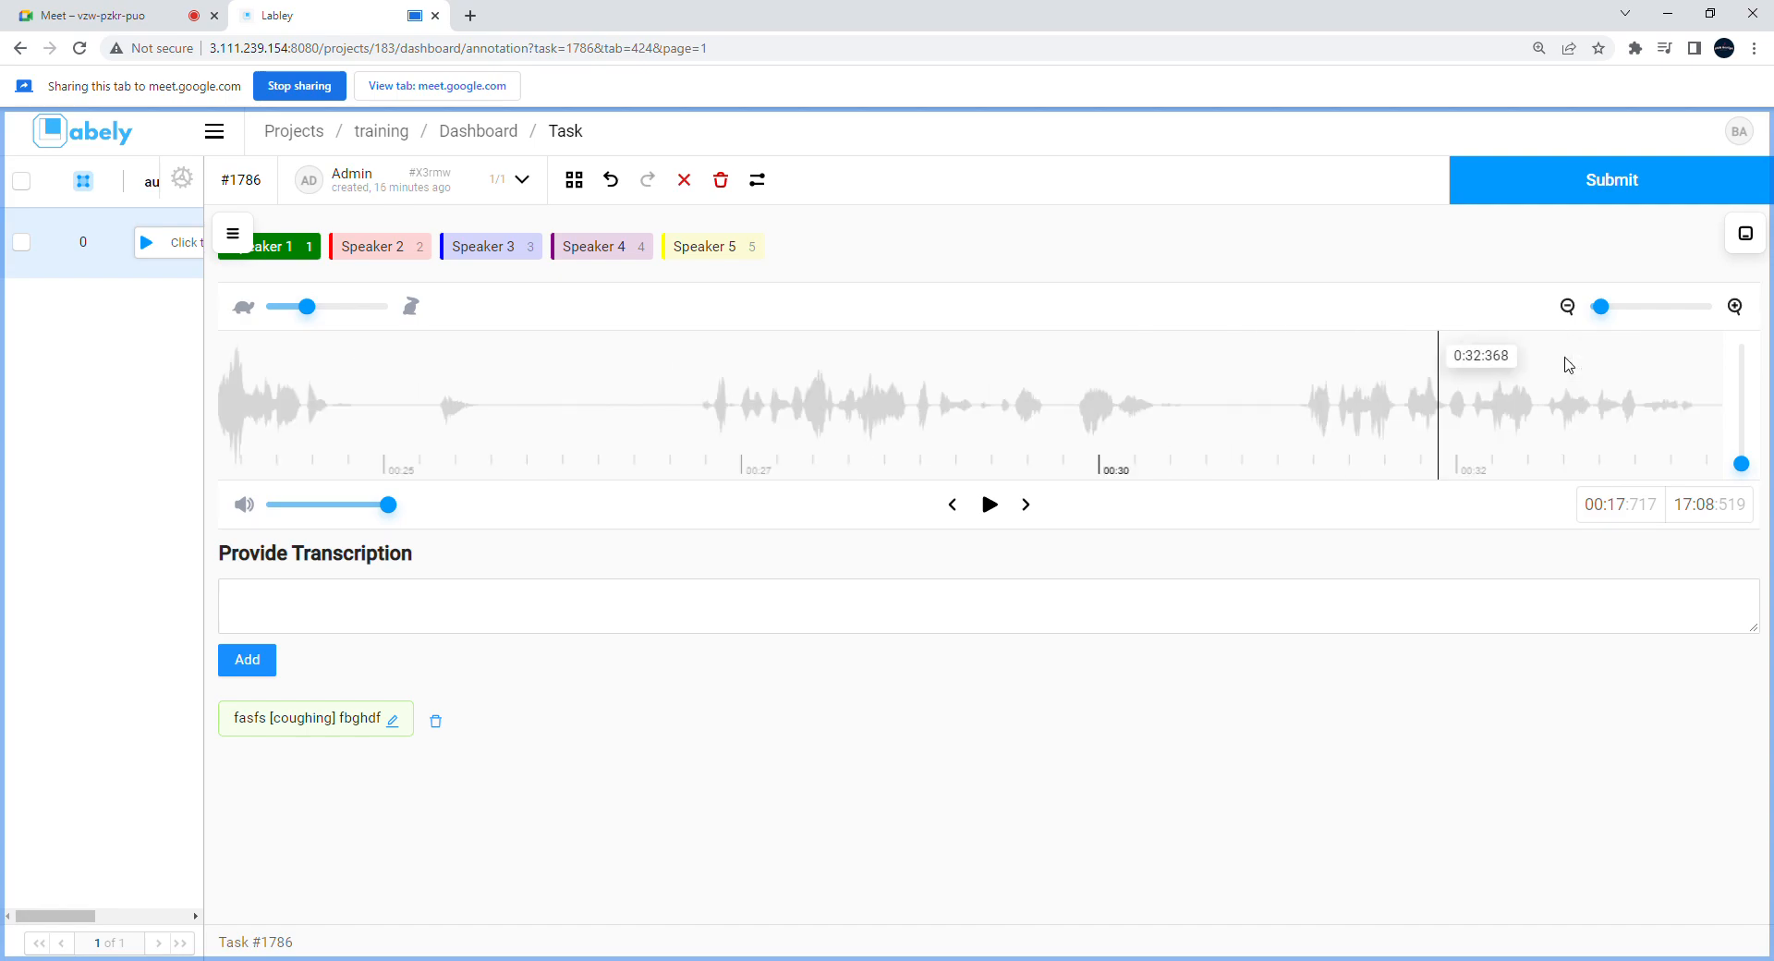
scroll(1319, 398, right, 3)
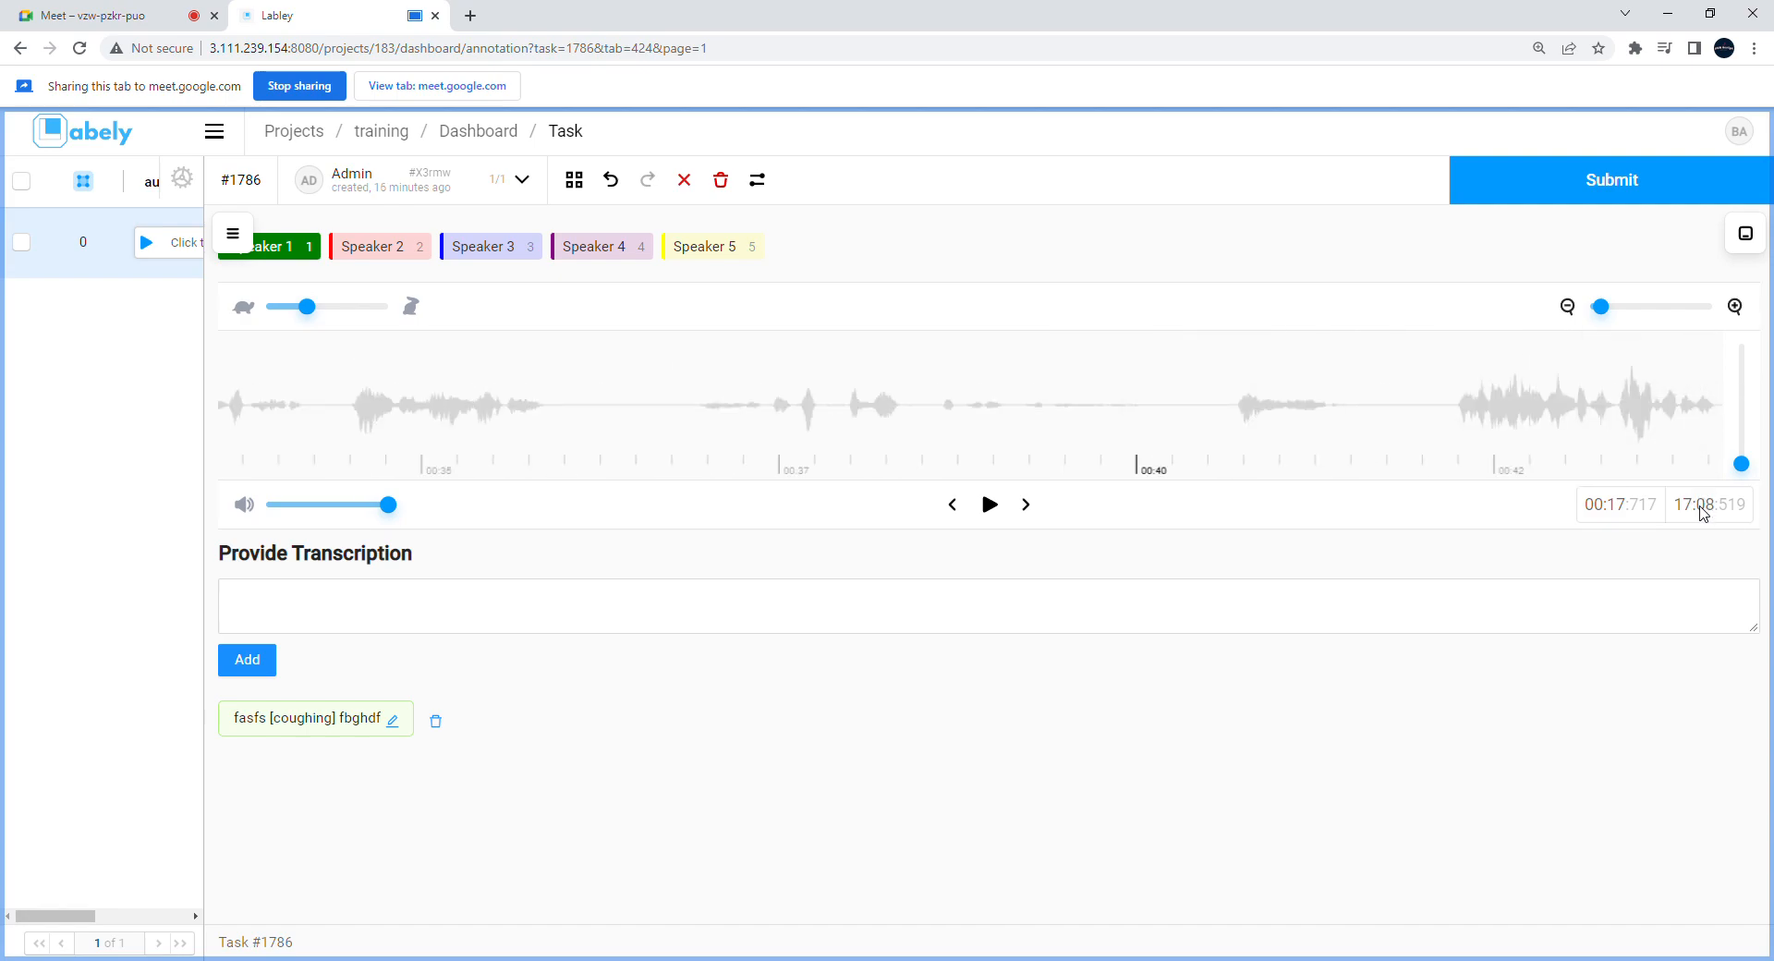
scroll(1473, 360, right, 4)
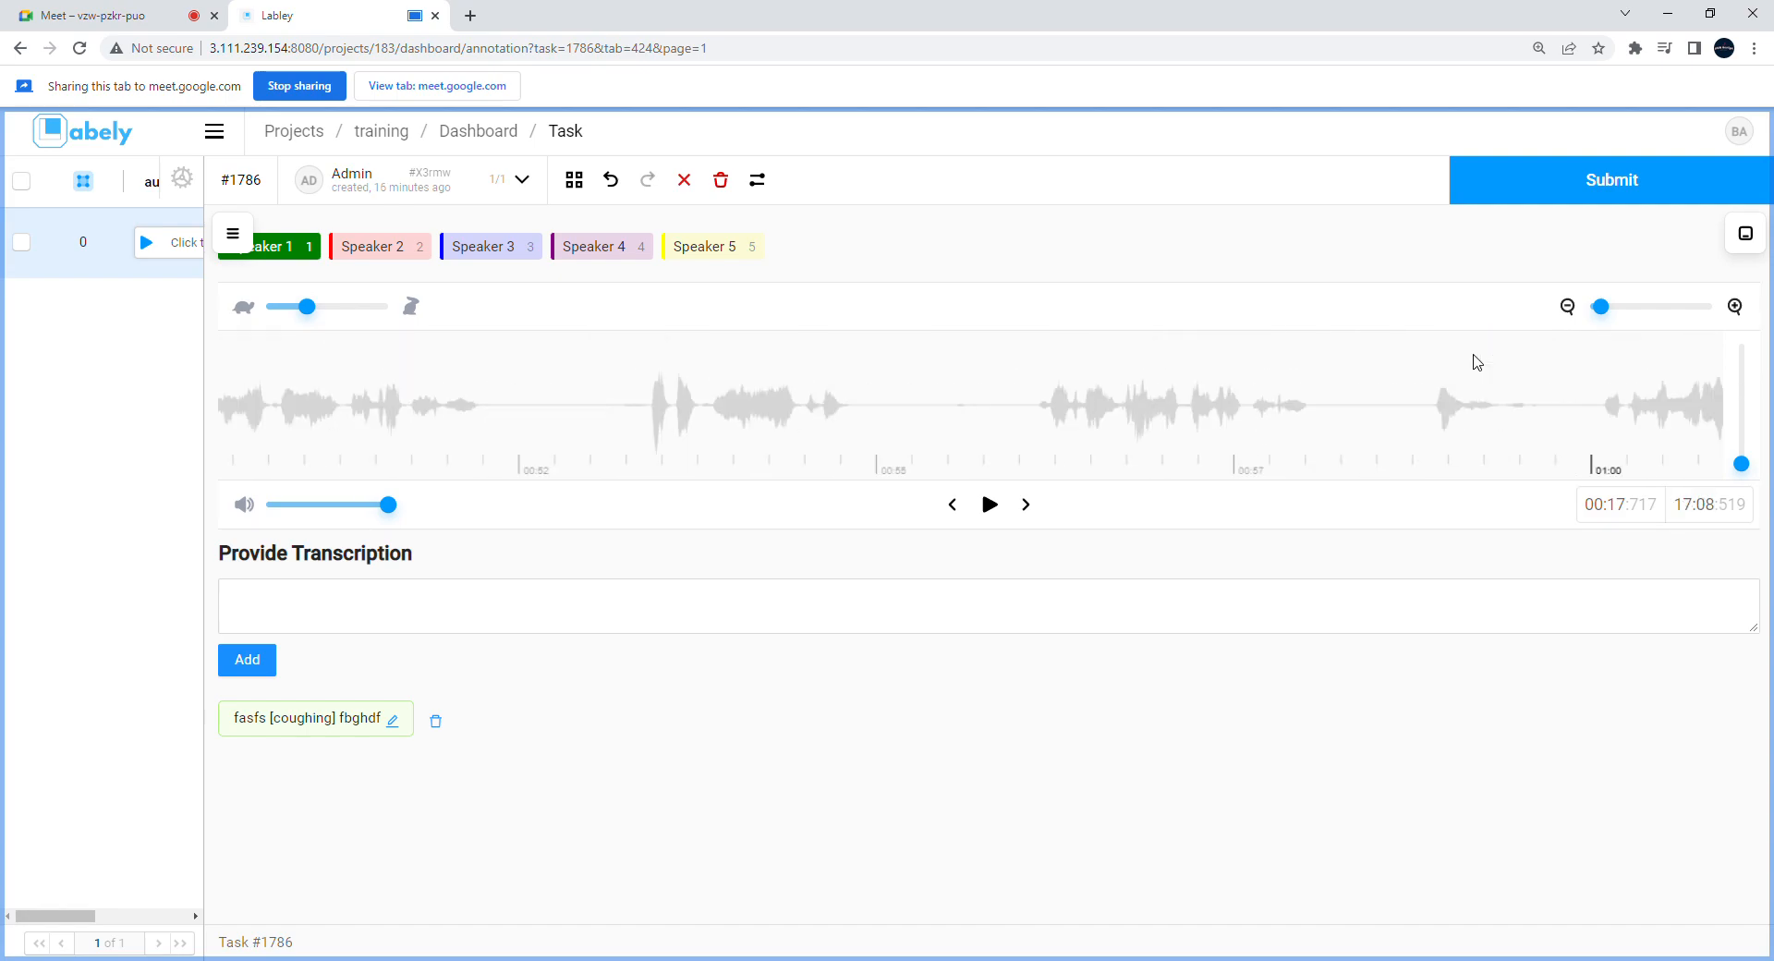
scroll(934, 354, left, 10)
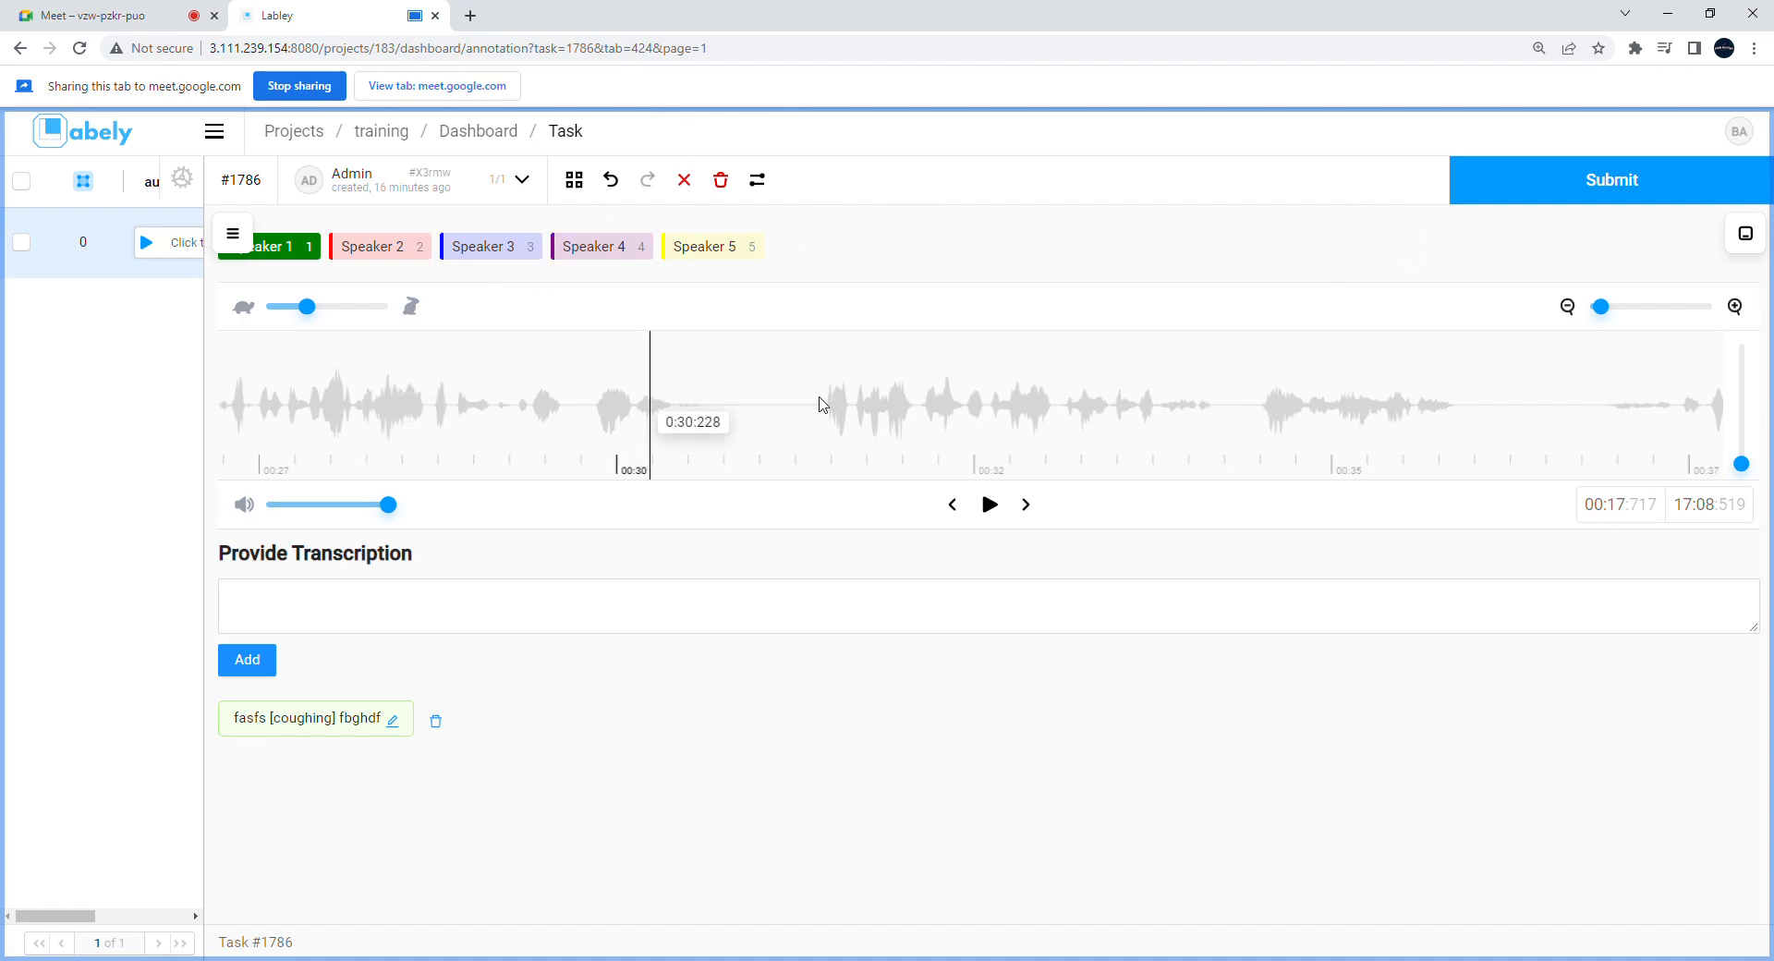
scroll(1499, 397, down, 15)
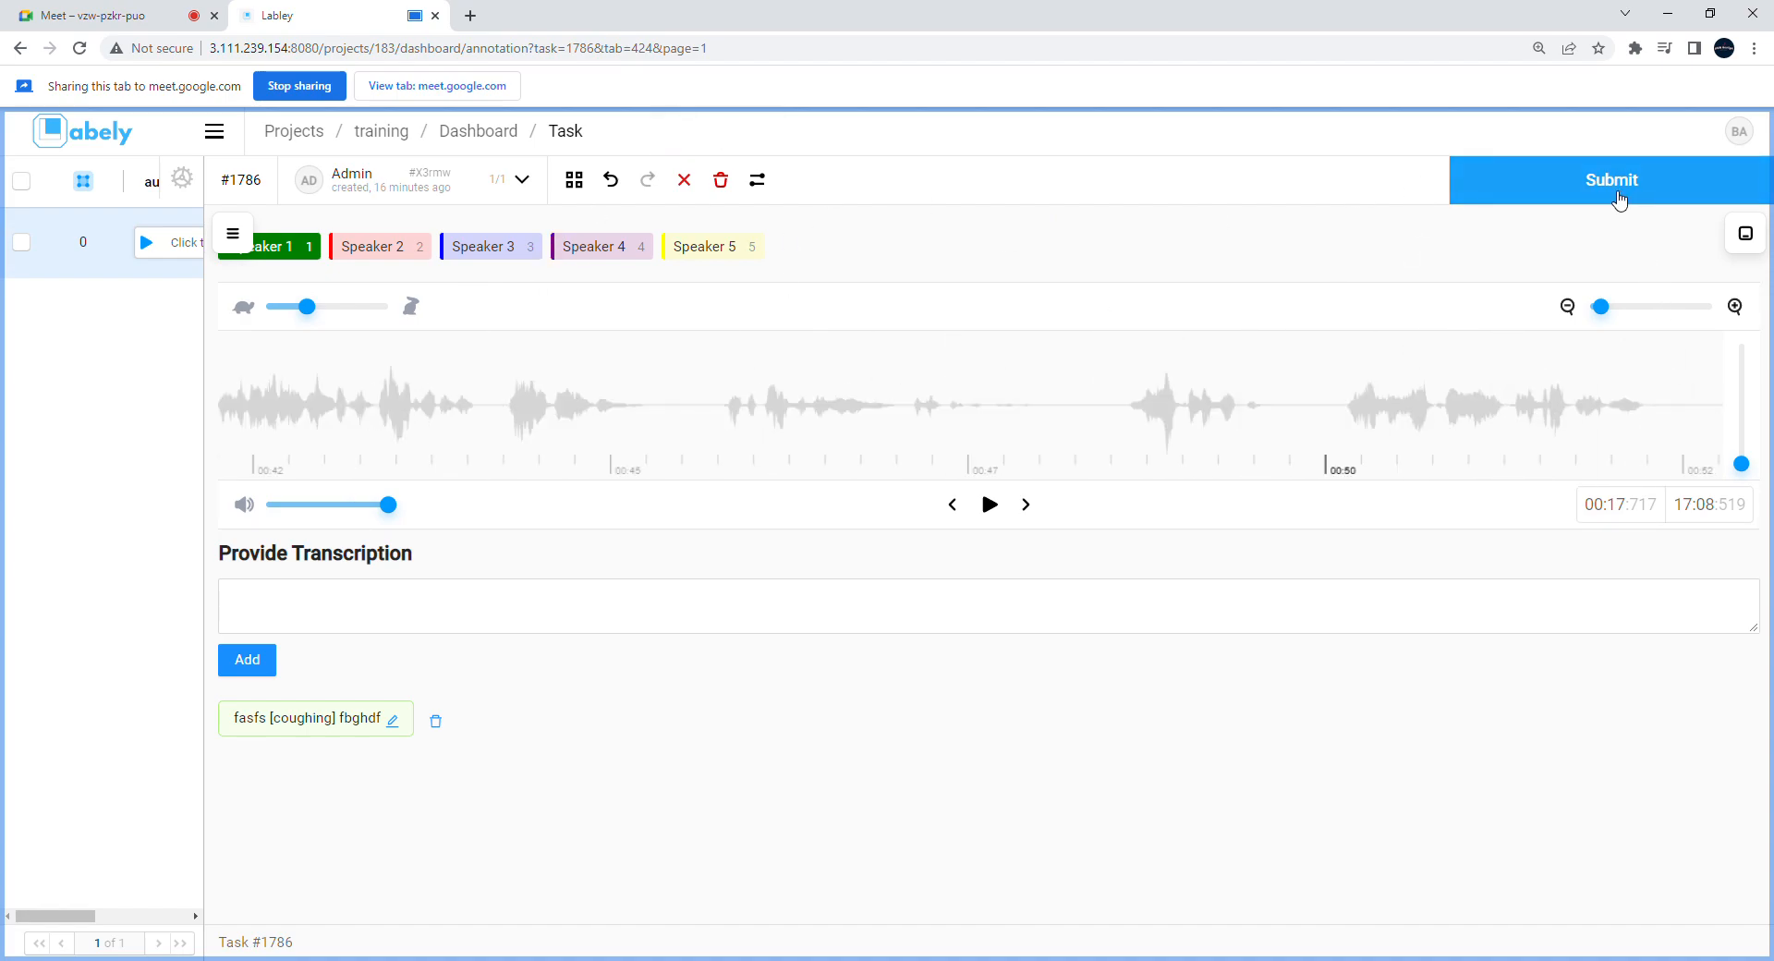
scroll(444, 462, up, 15)
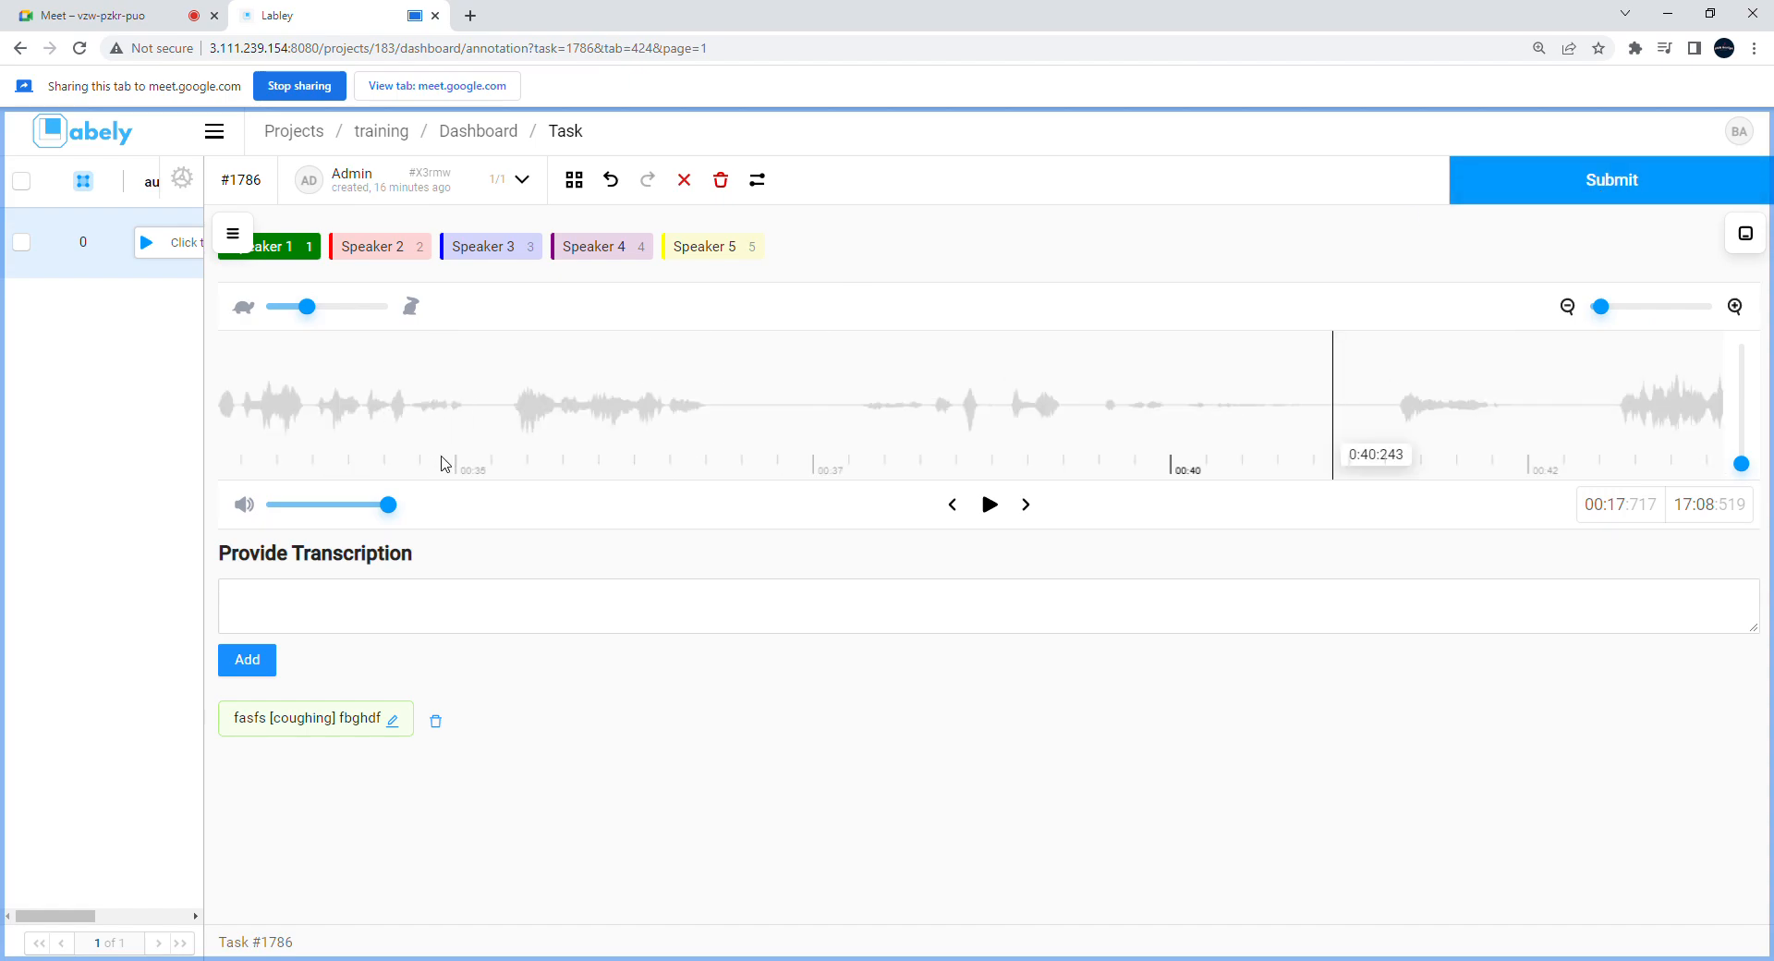
scroll(542, 476, up, 20)
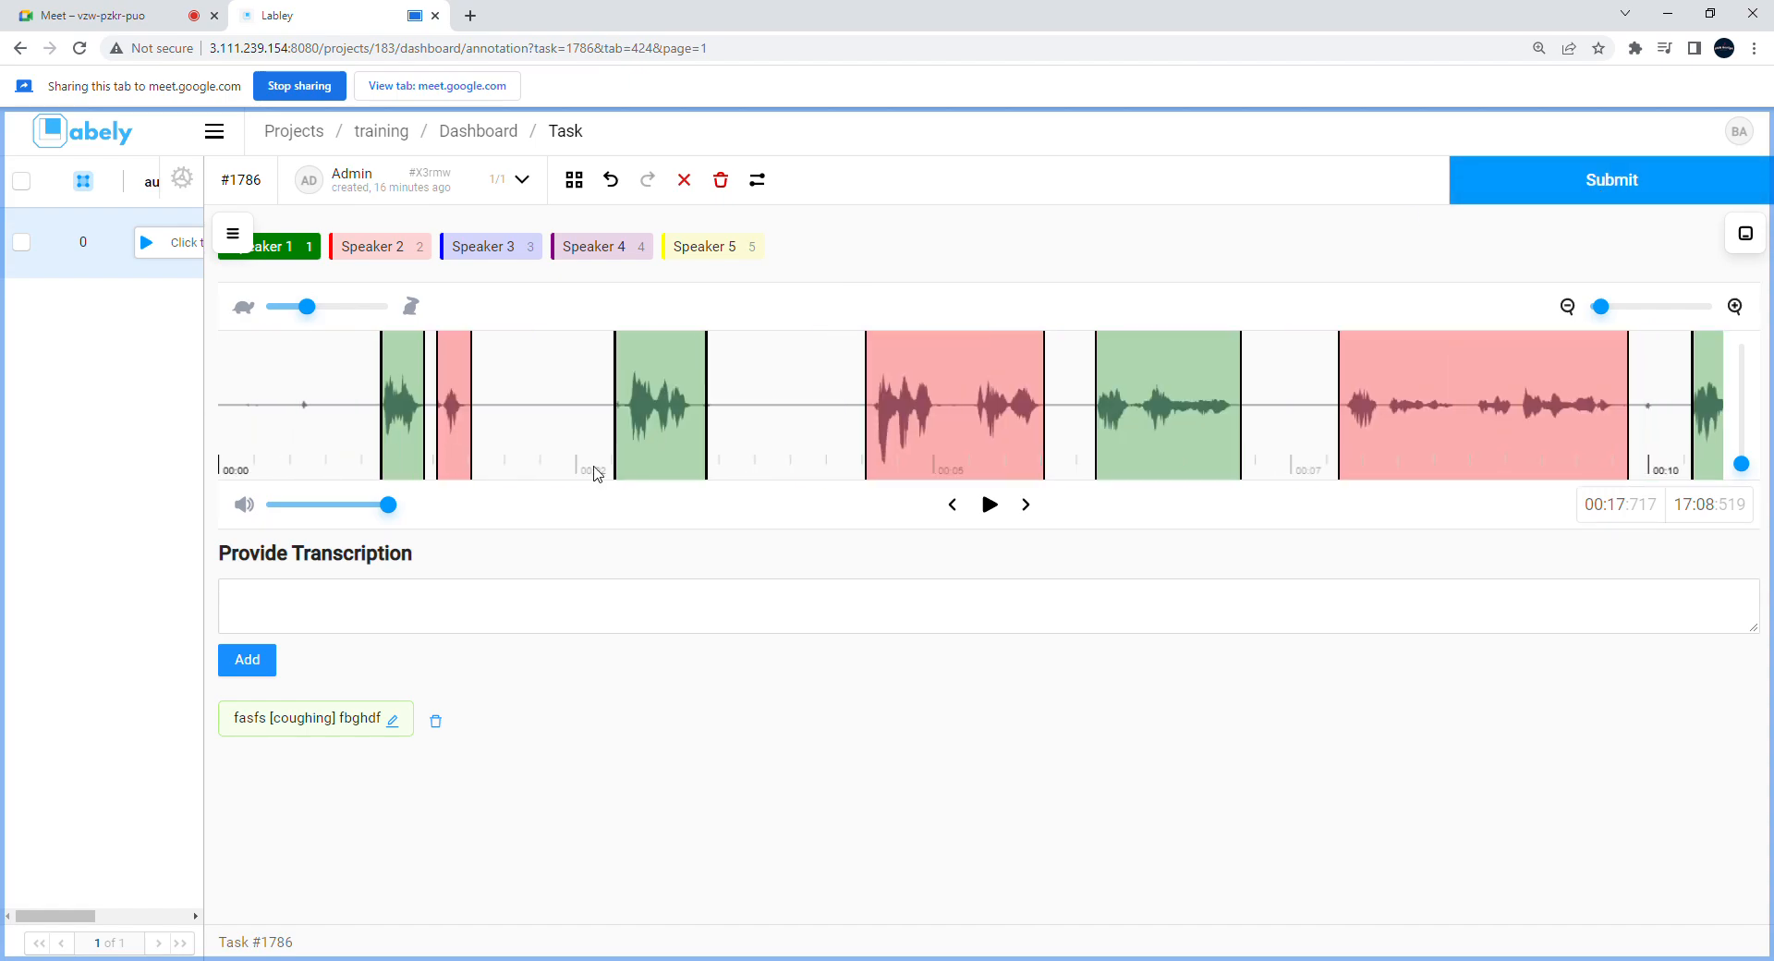